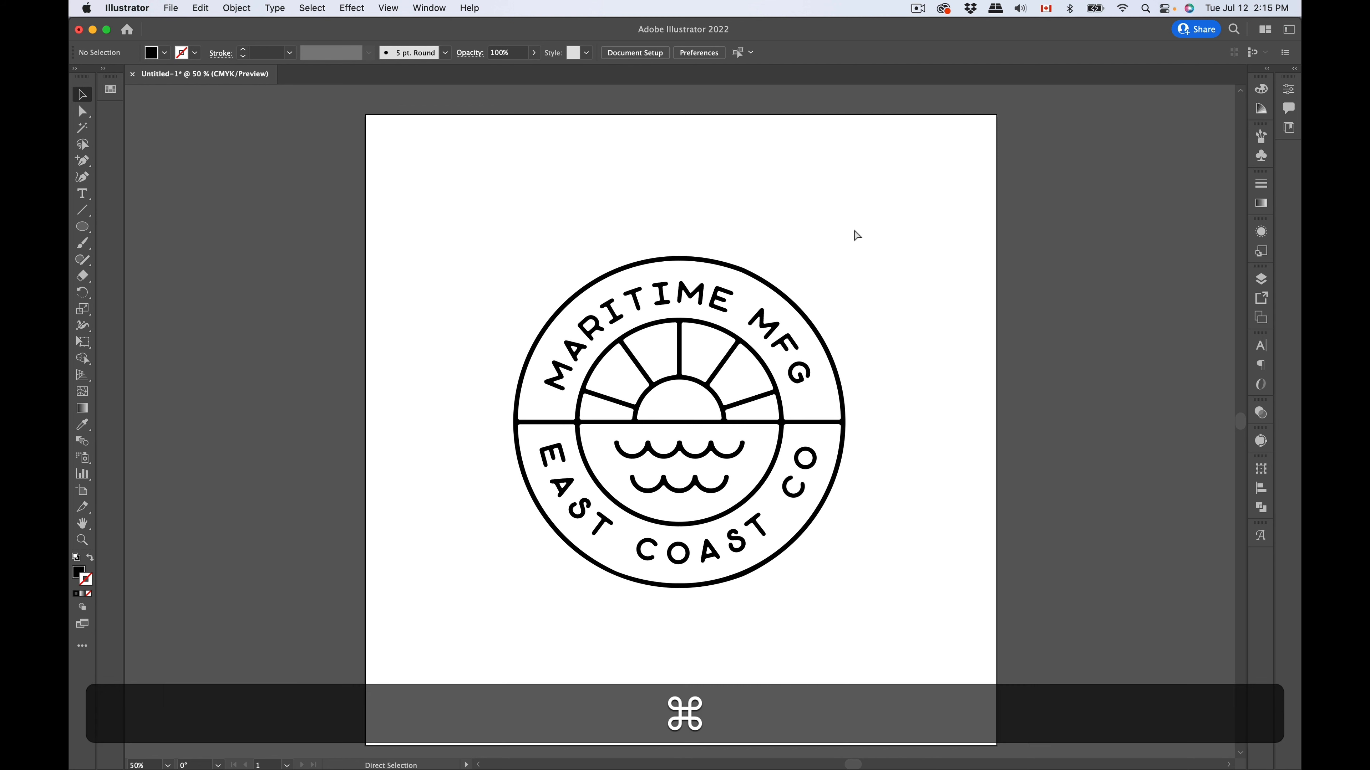
Step: Examine the finished circular badge and its curved MARITIME MFG text
key("super+equal")
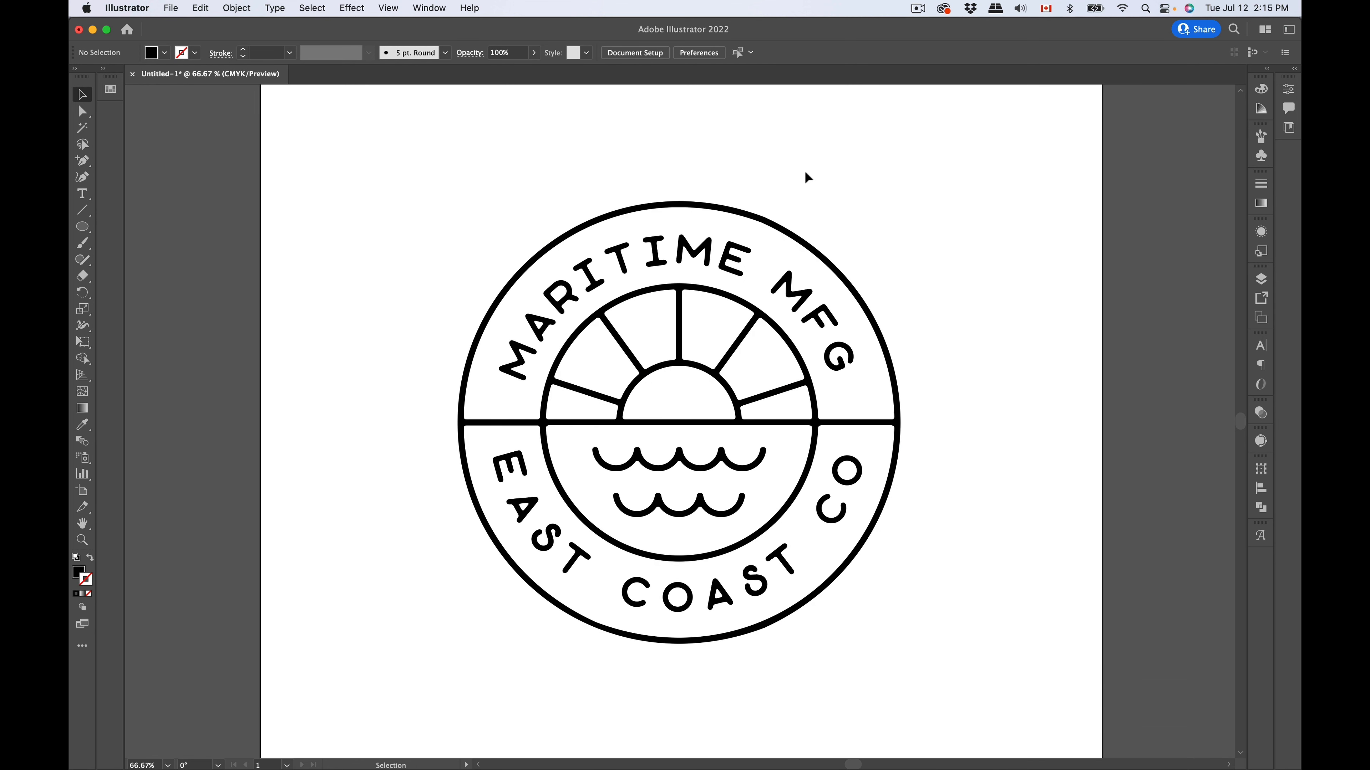
left_click_drag(412, 146, 959, 669)
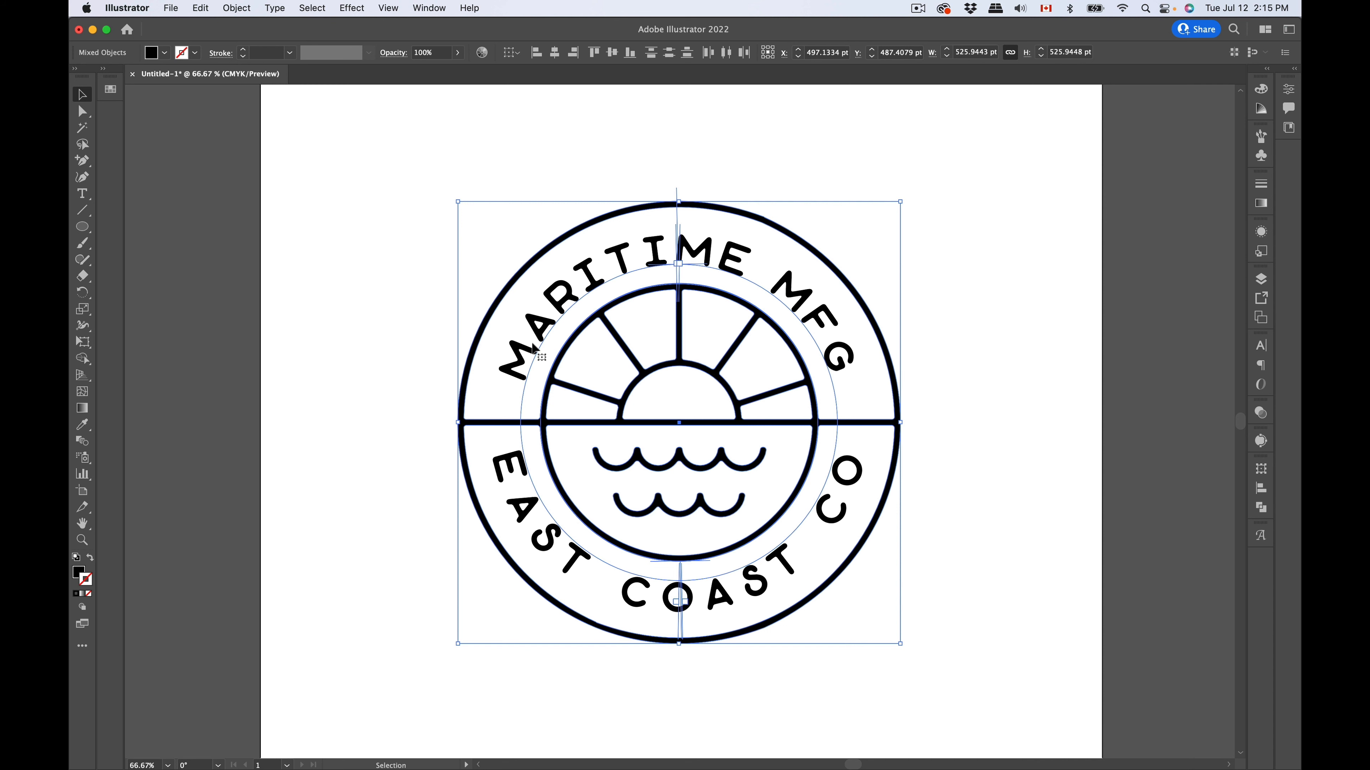
left_click(746, 134)
left_click(705, 253)
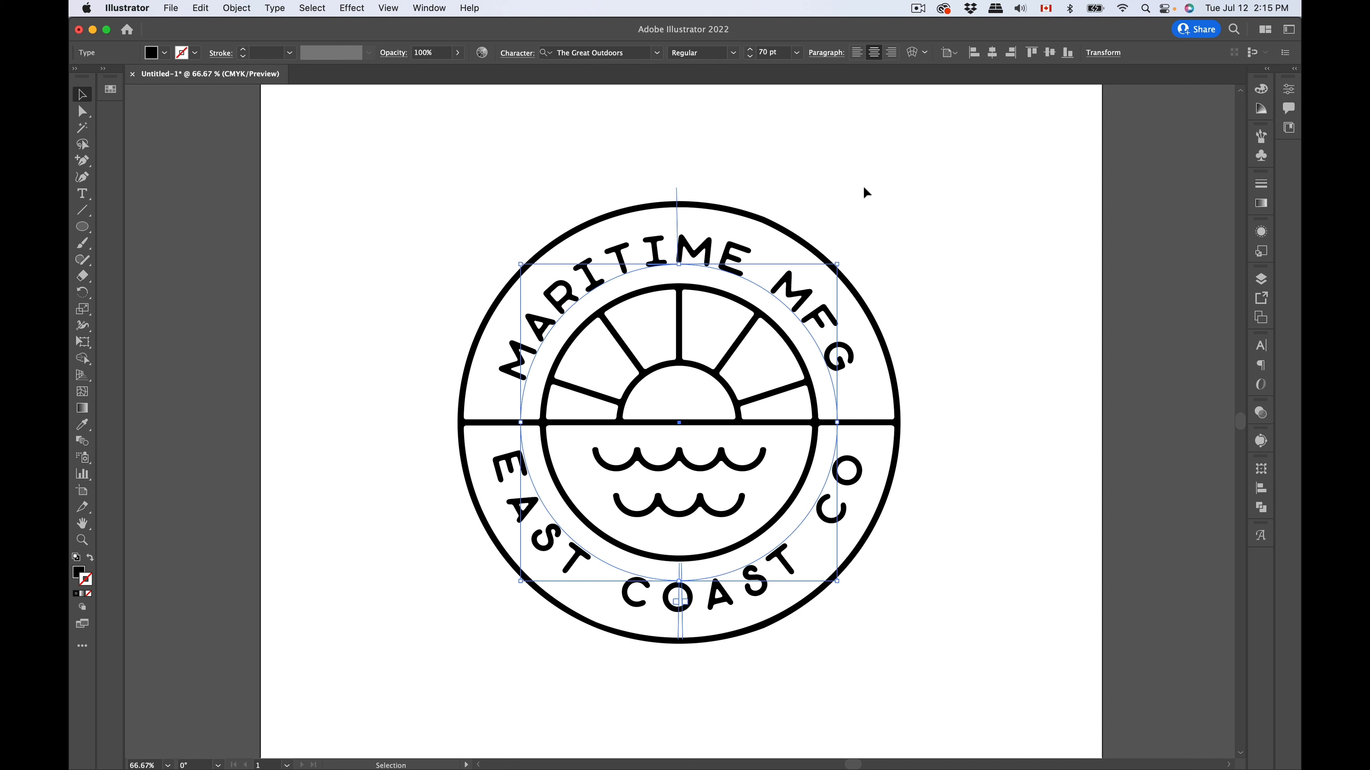
left_click(815, 147)
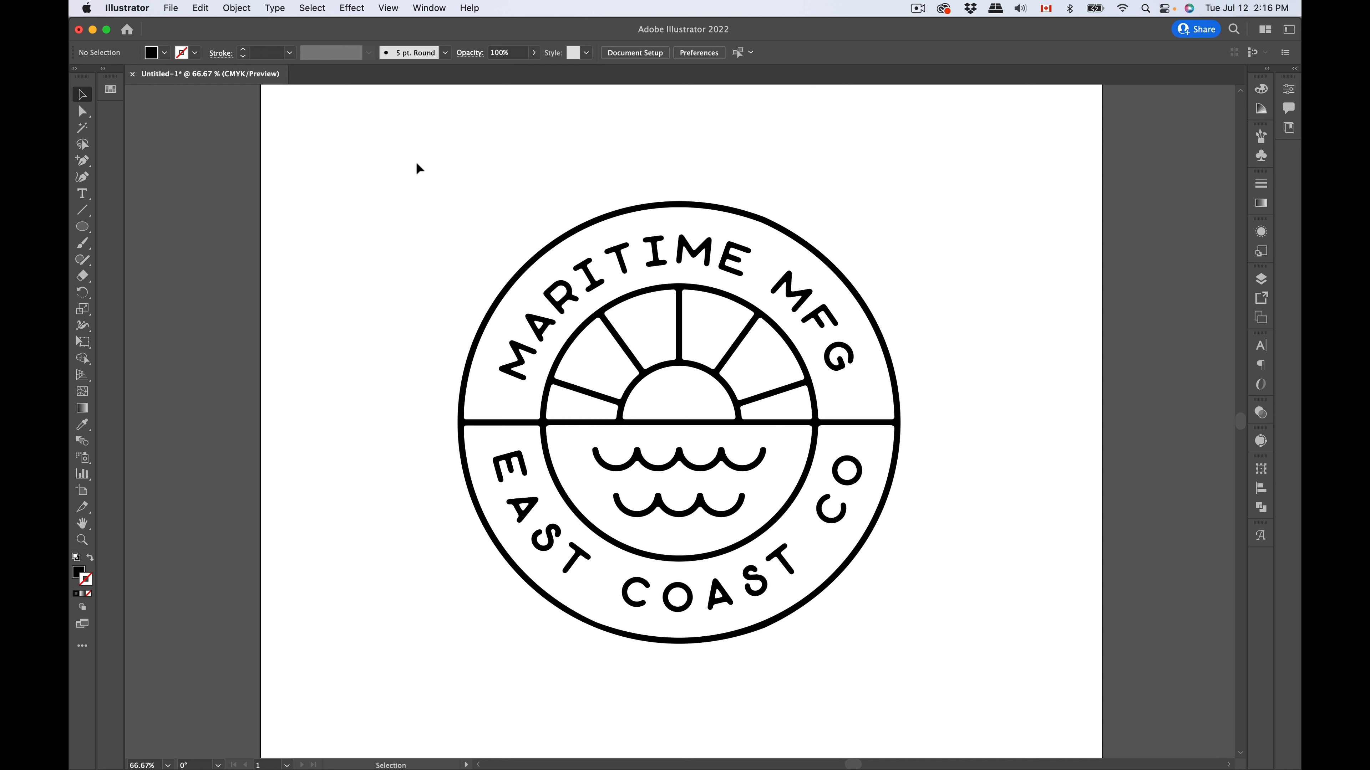
Step: Delete the entire existing badge artwork and draw a circle about 508 pt in diameter near the artboard's centre
left_click_drag(418, 168, 959, 722)
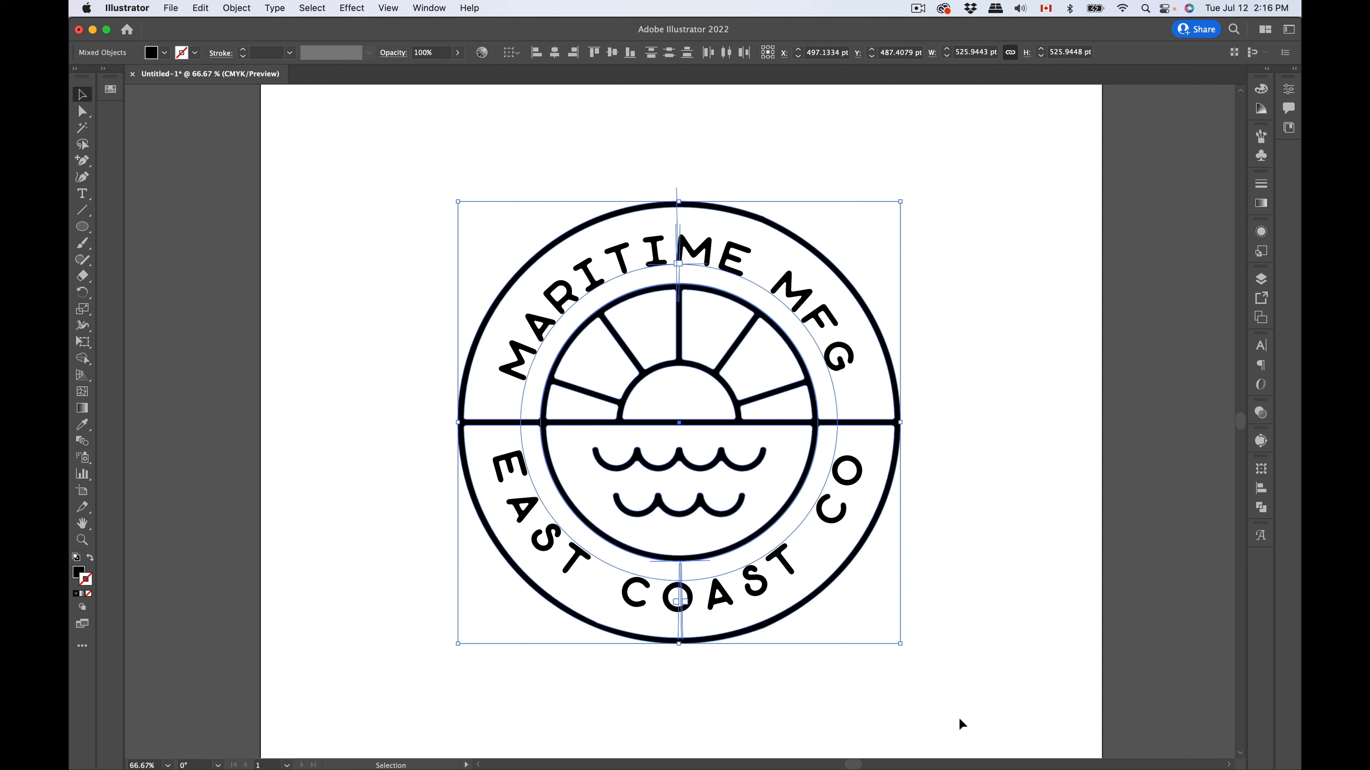
key("BackSpace")
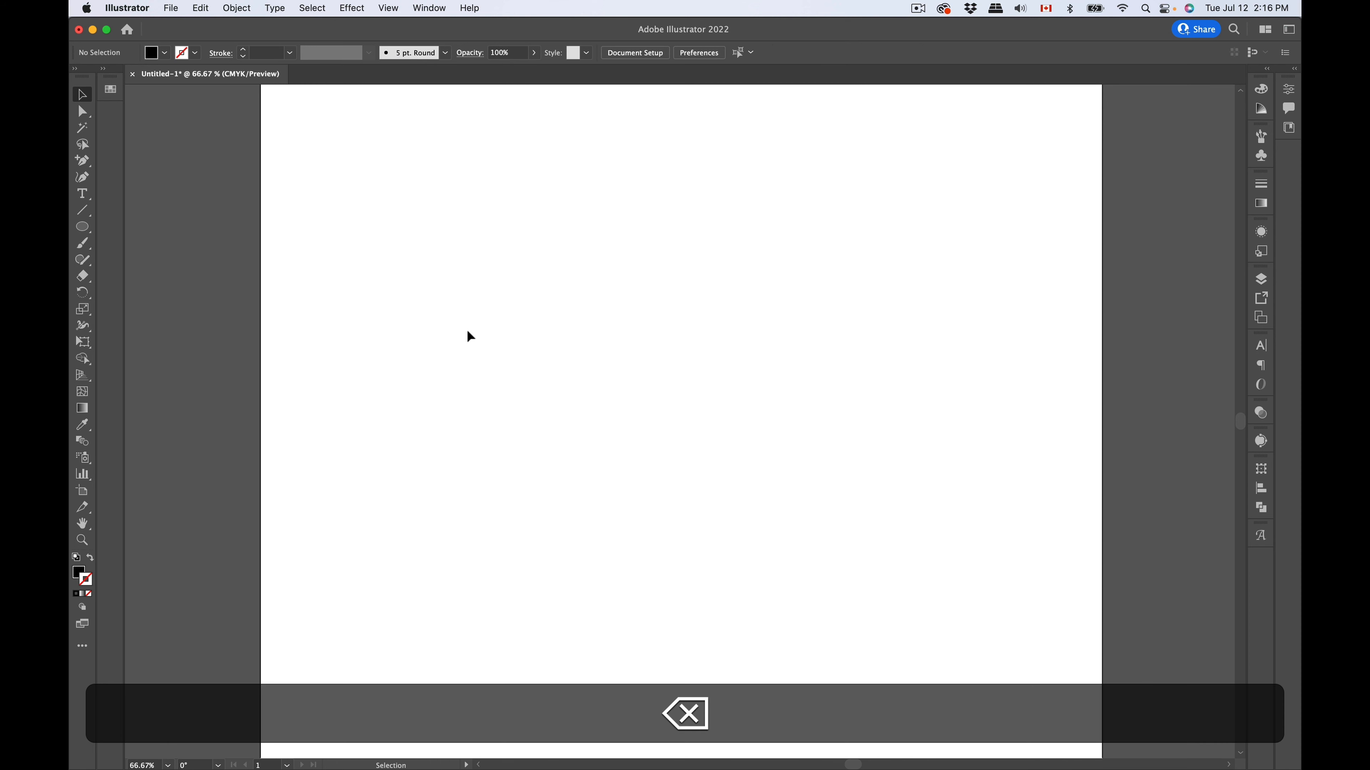
left_click(82, 227)
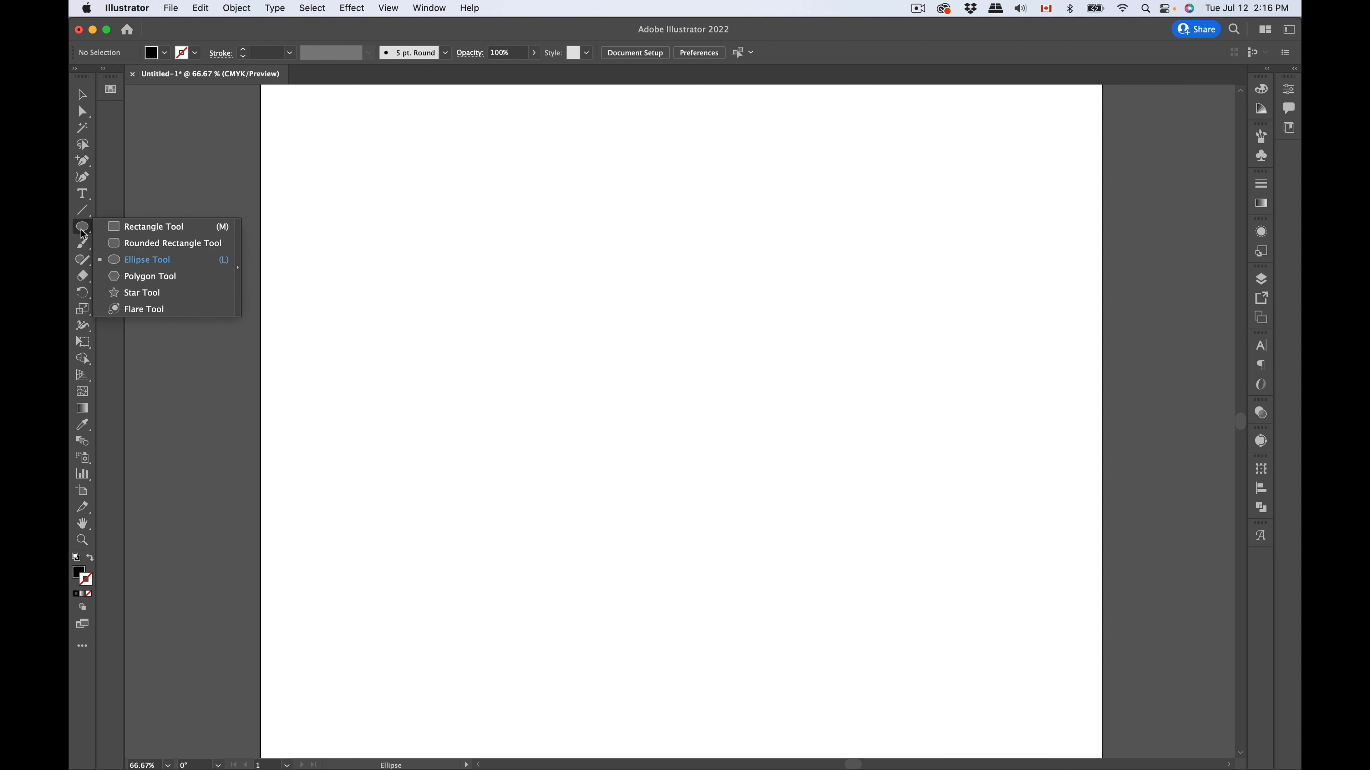
left_click(173, 262)
left_click_drag(668, 427, 875, 640)
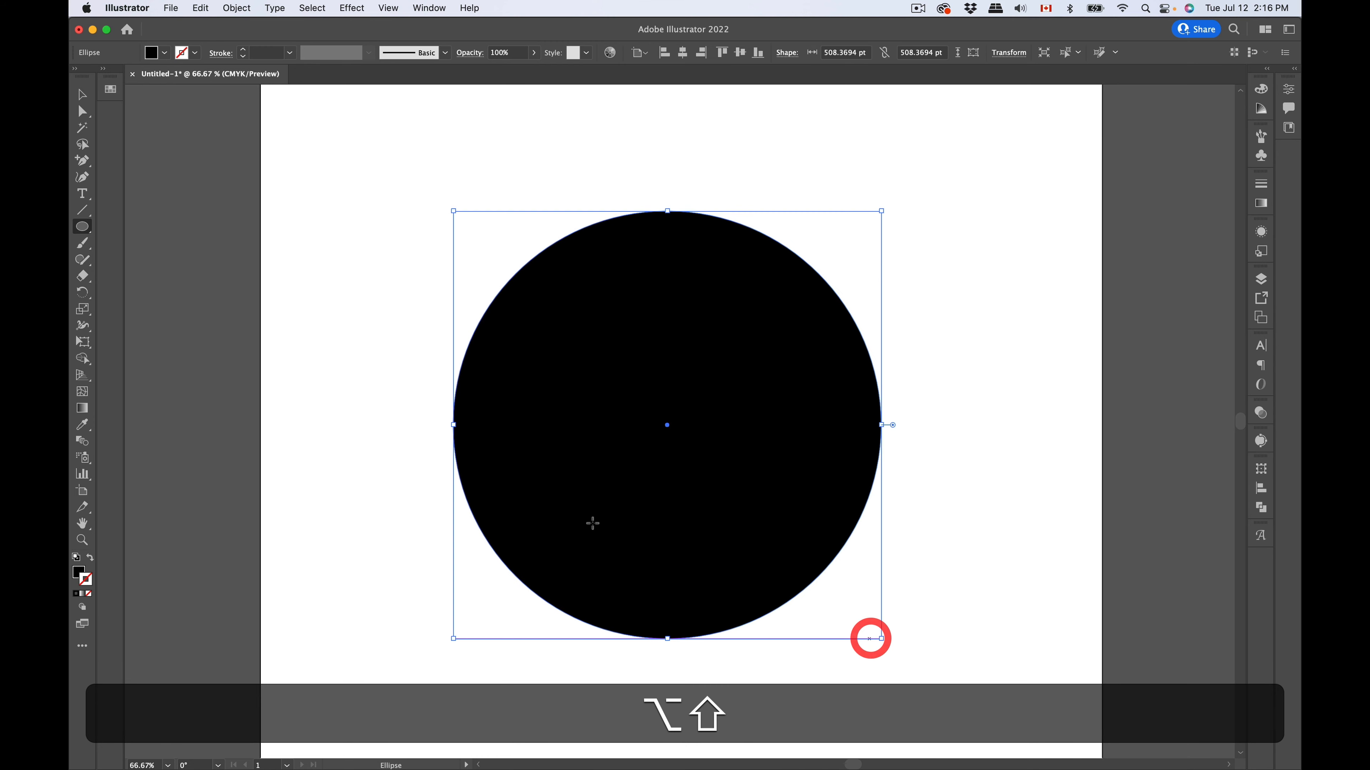
Step: Remove the circle's fill and give it a black 6 pt stroke
left_click(79, 575)
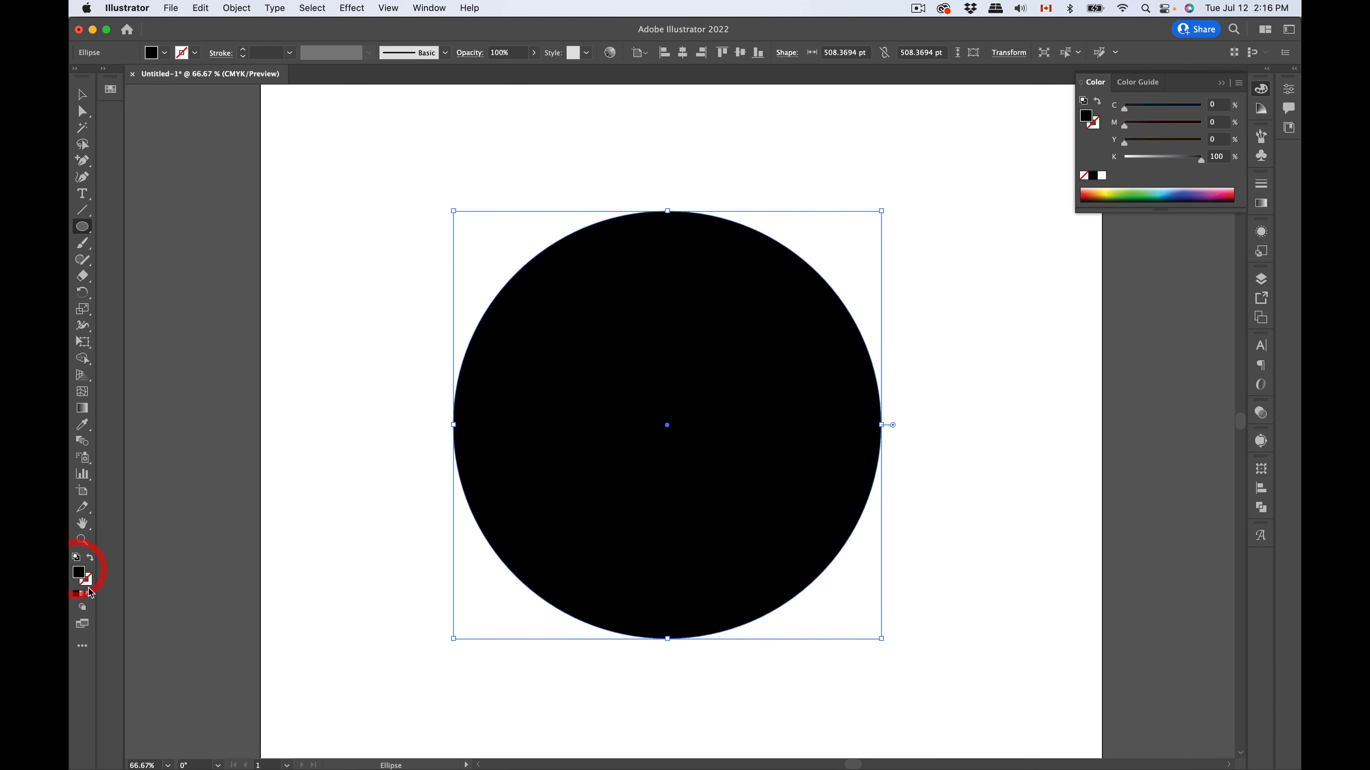
left_click(87, 593)
left_click(87, 582)
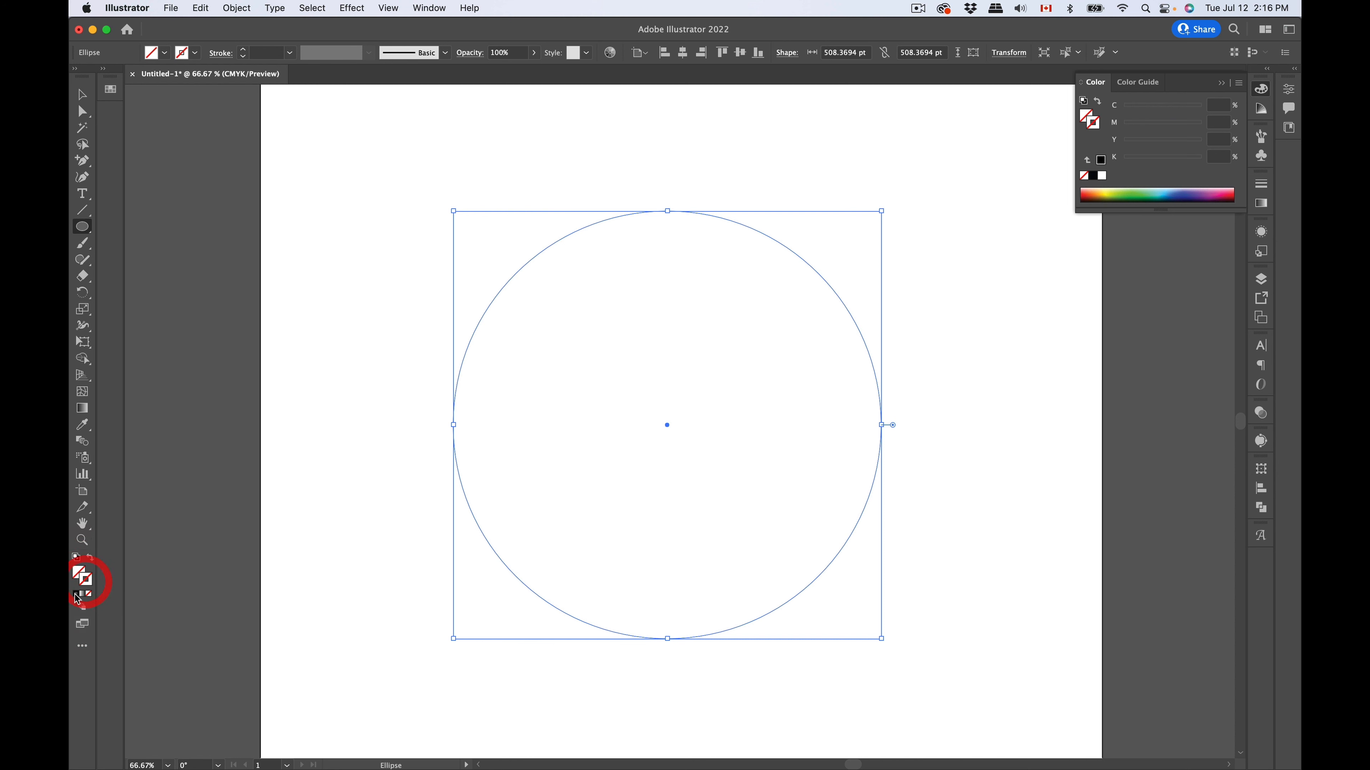
left_click(76, 594)
left_click(244, 49)
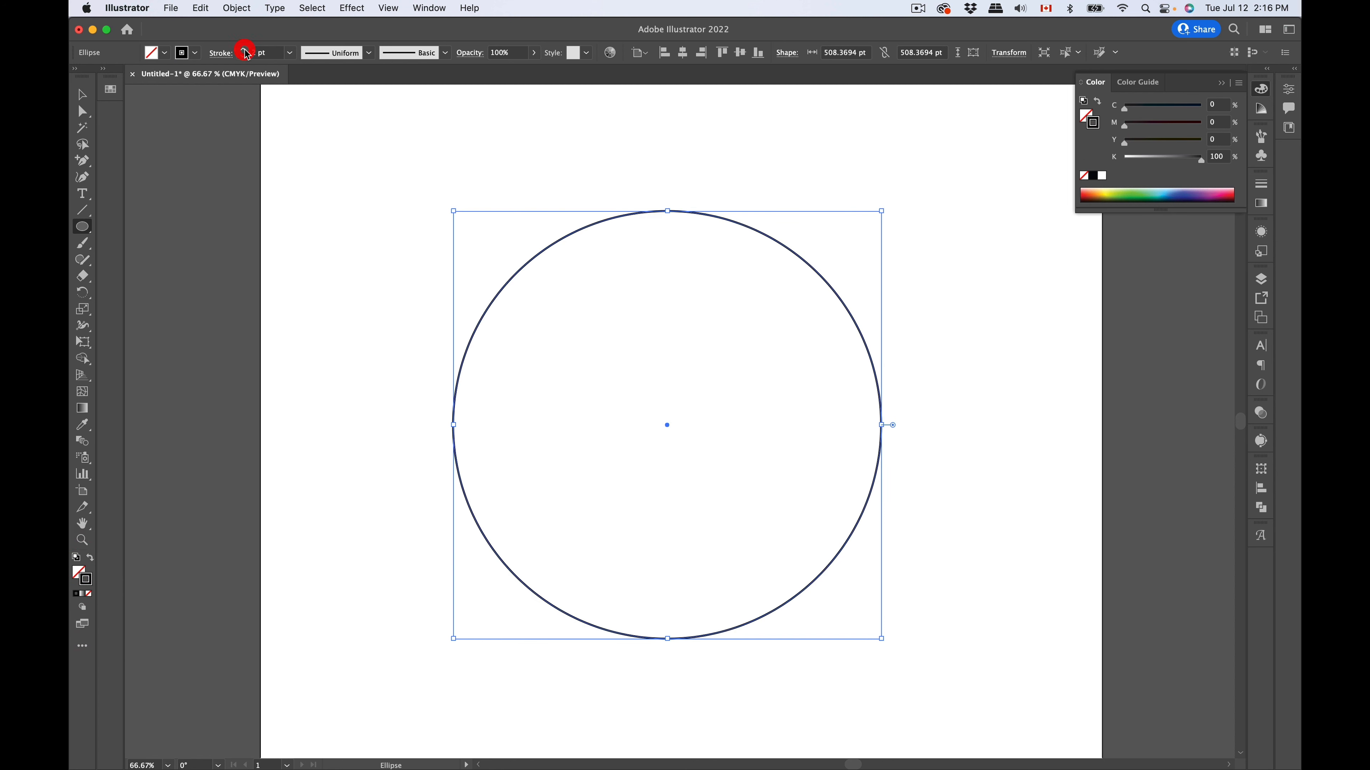
left_click(243, 49)
left_click(244, 49)
left_click(243, 49)
left_click(243, 49)
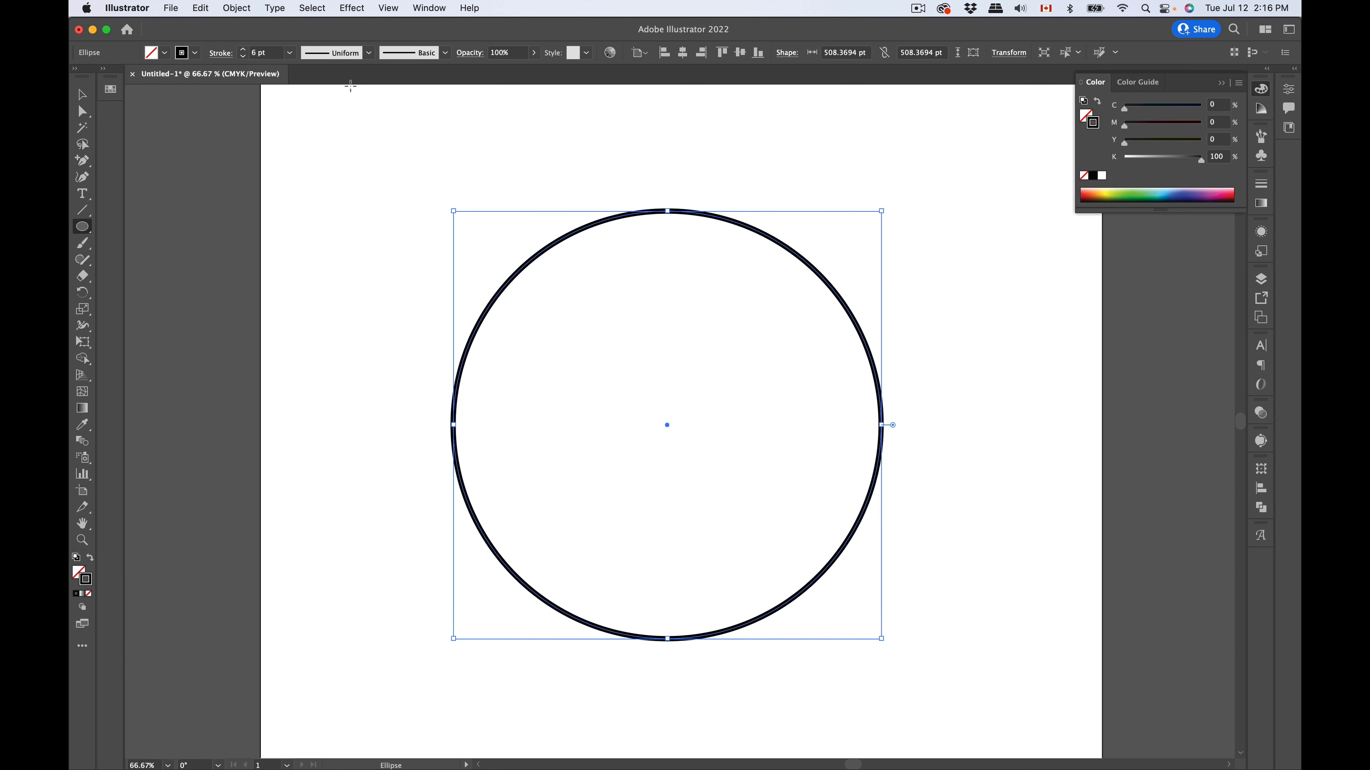
left_click(82, 94)
left_click(489, 117)
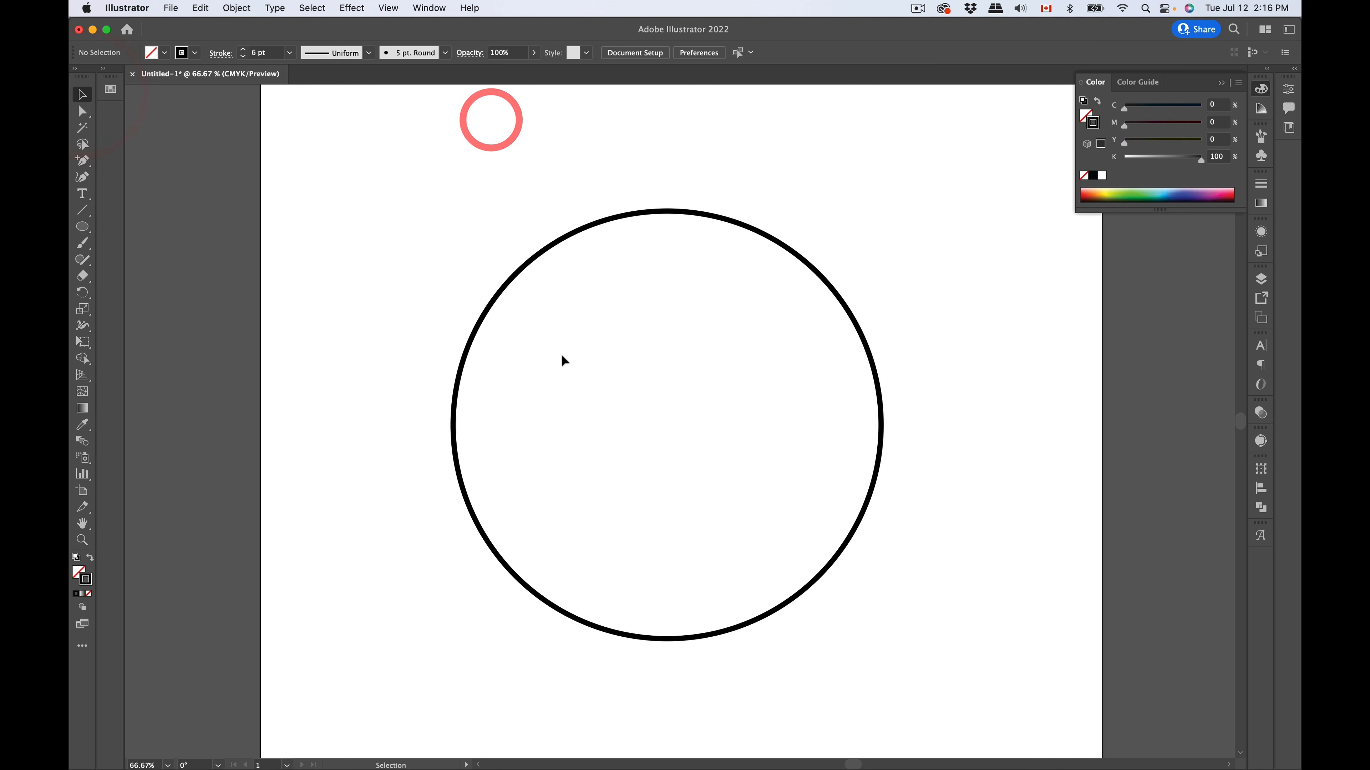
Step: Duplicate the circle in place and scale the copy about its centre to about 335 pt in diameter
left_click(652, 211)
key("super")
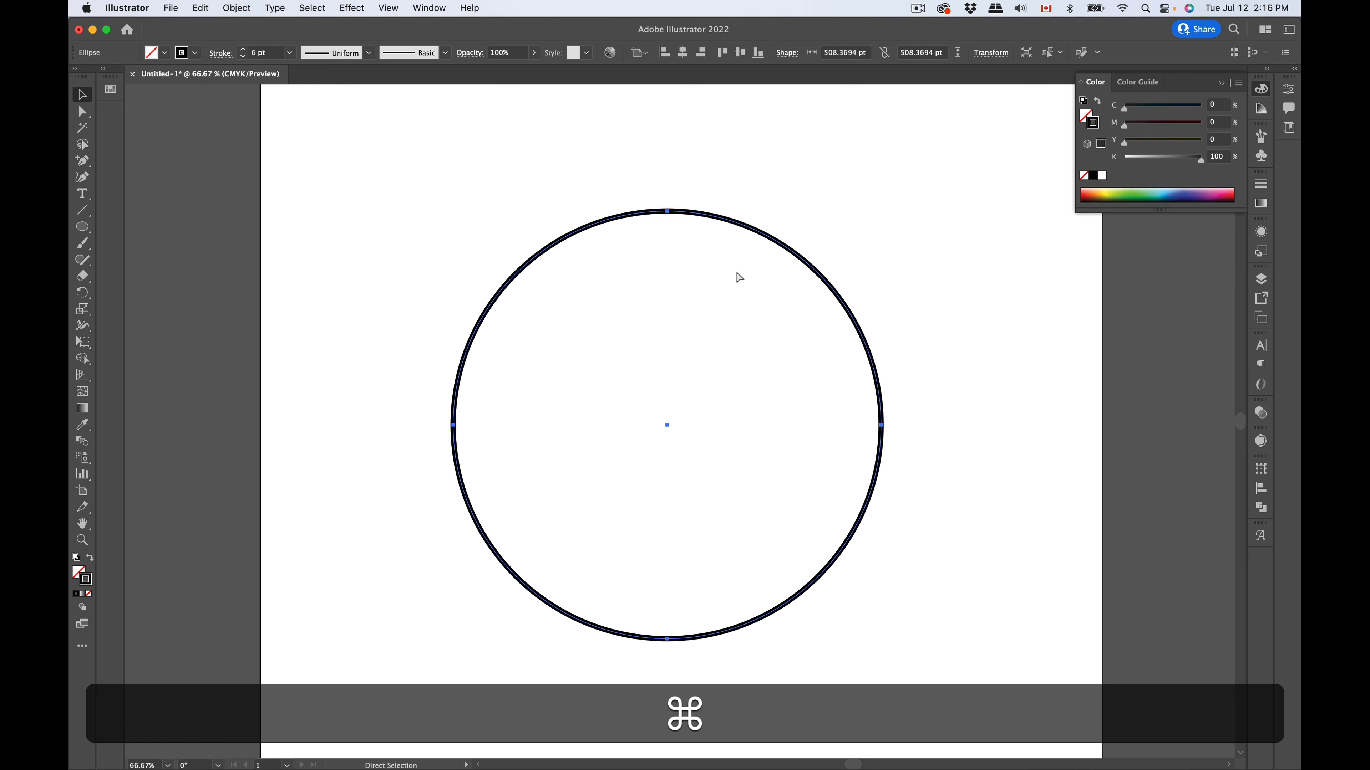
left_click_drag(883, 210, 848, 285)
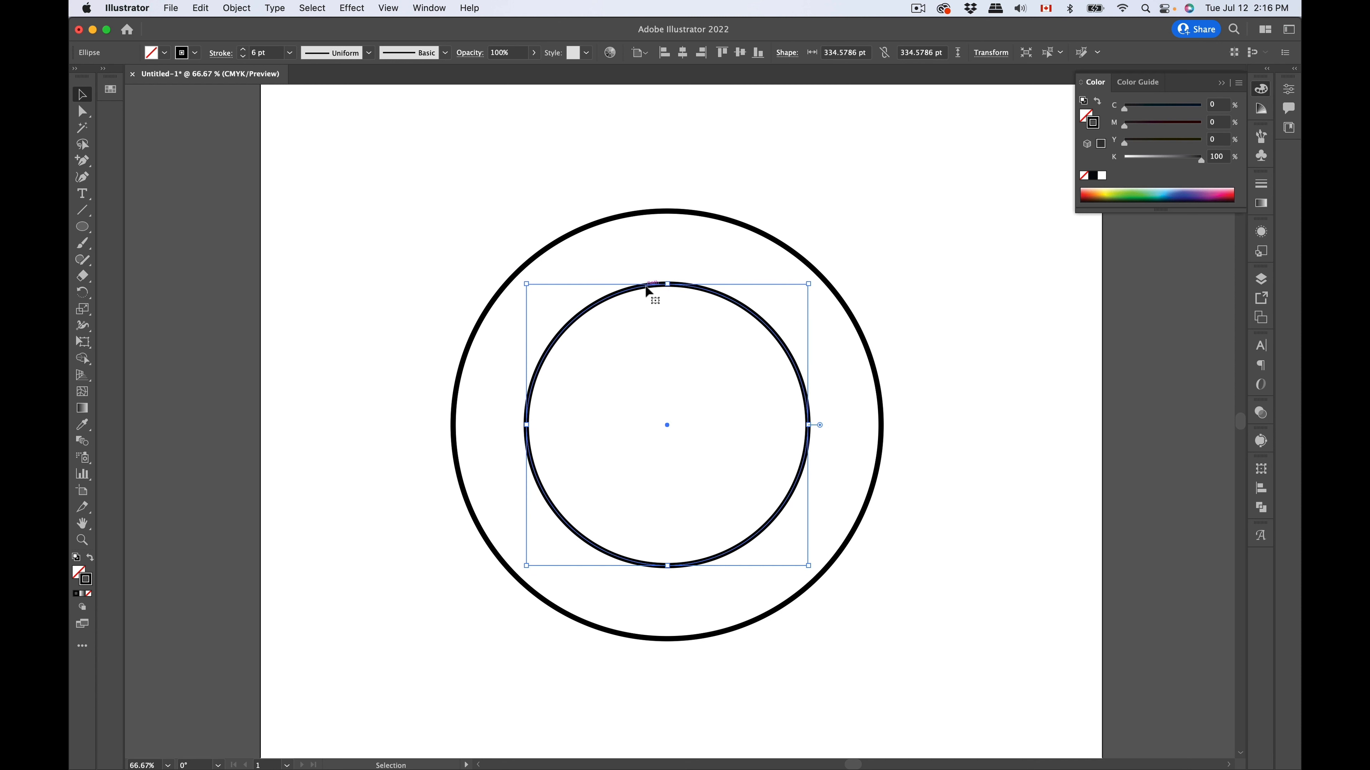
left_click(237, 7)
mouse_move(323, 28)
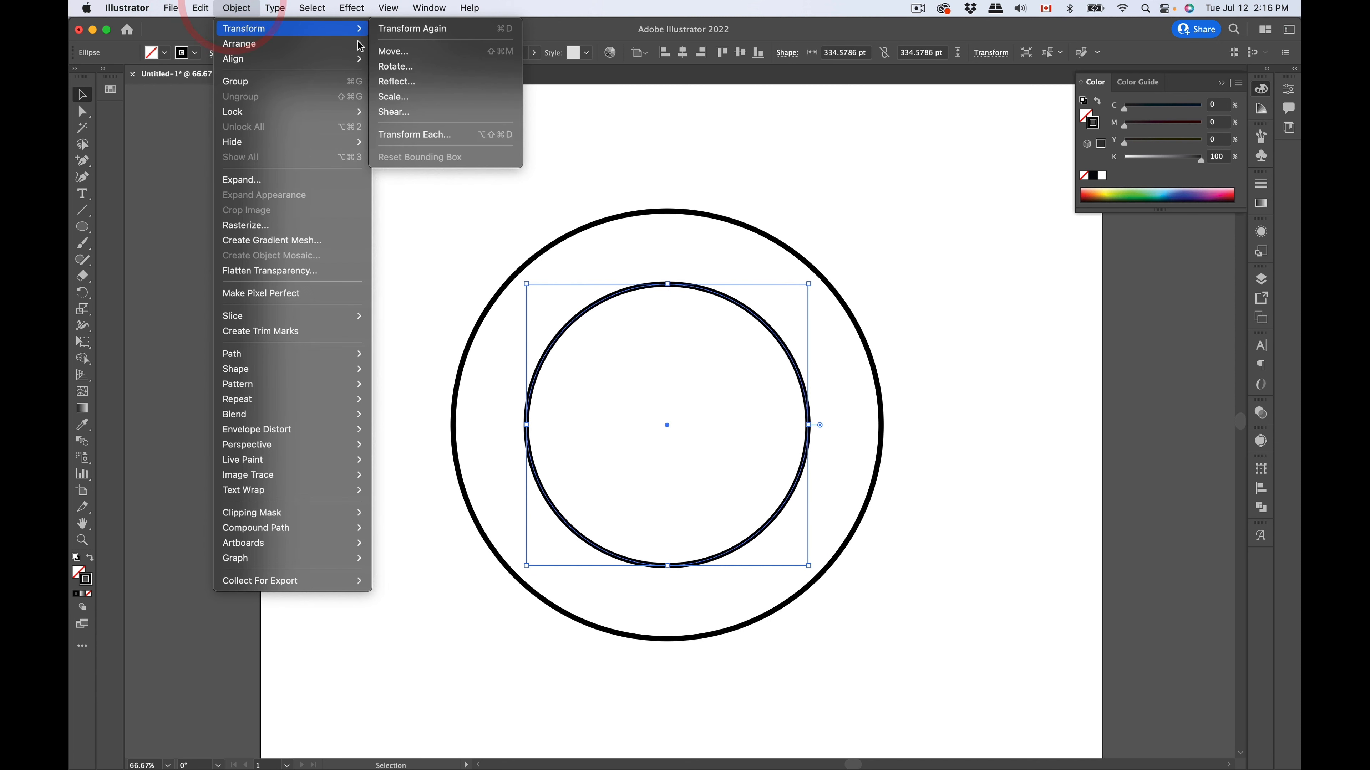
left_click(409, 99)
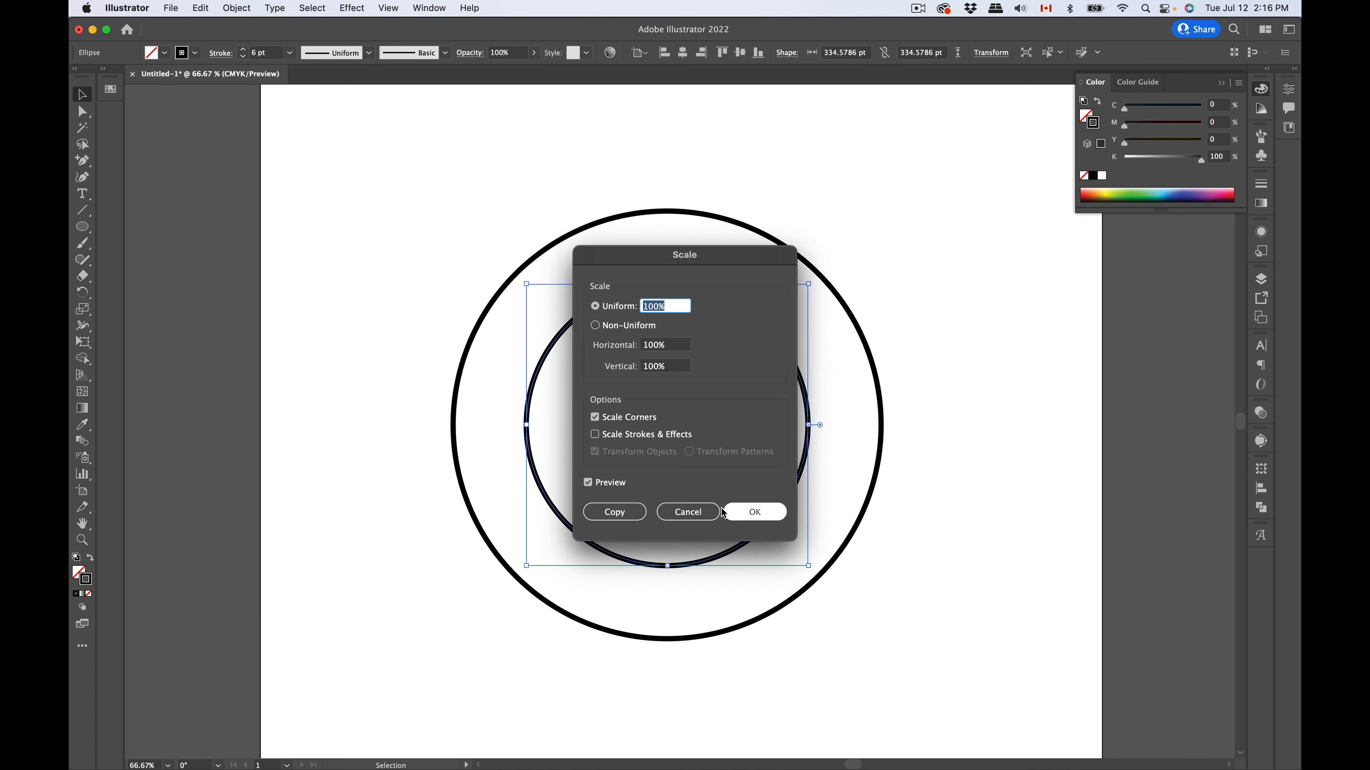
left_click(695, 512)
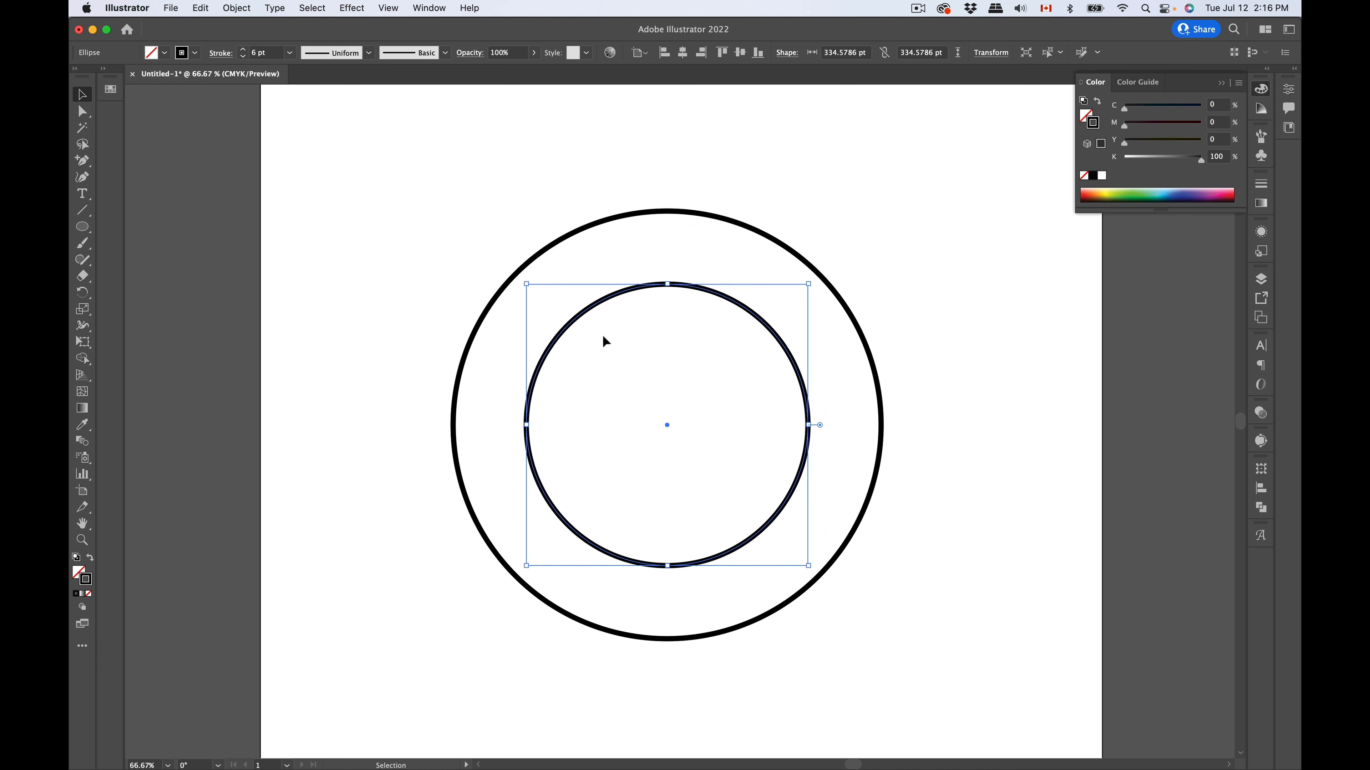
Step: Try shrinking the inner circle about its centre to about 142 pt in diameter, and undo the resize
key("alt+shift")
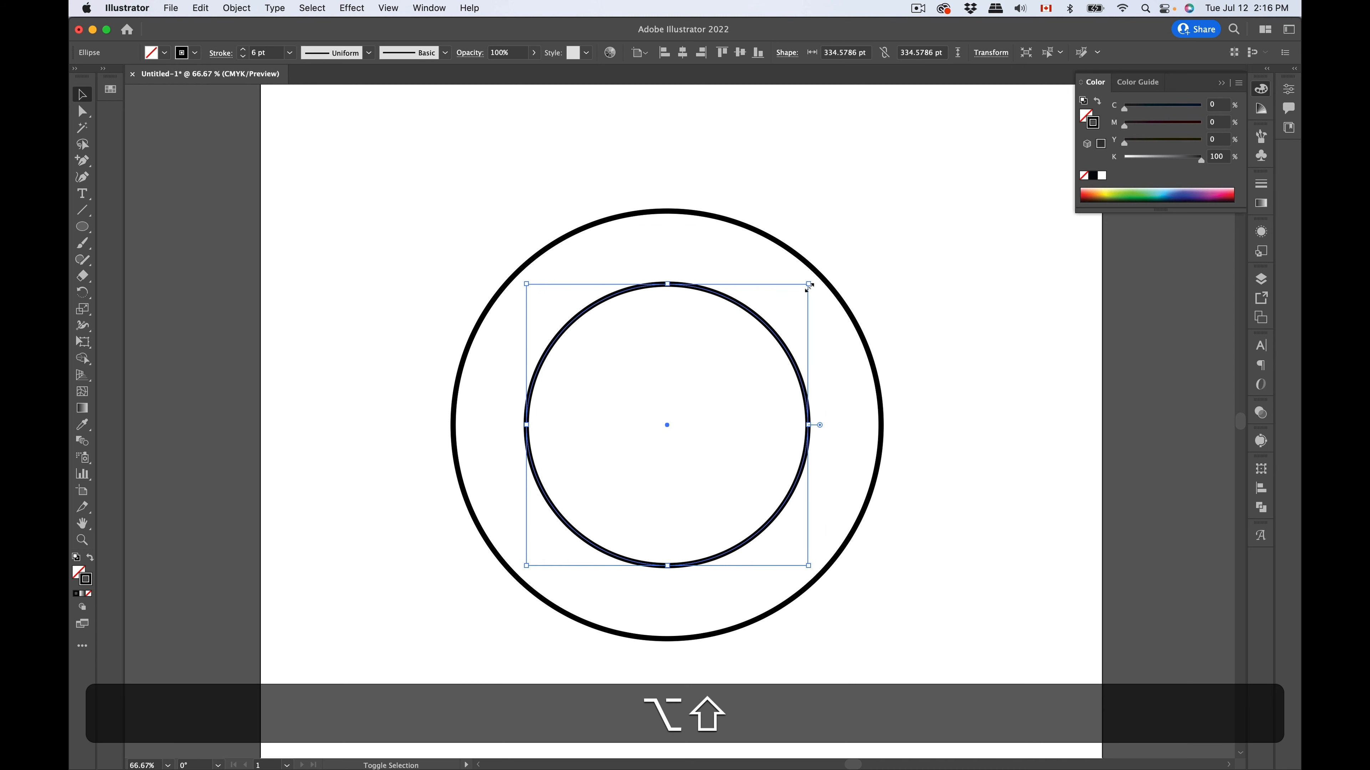
left_click_drag(810, 283, 760, 365)
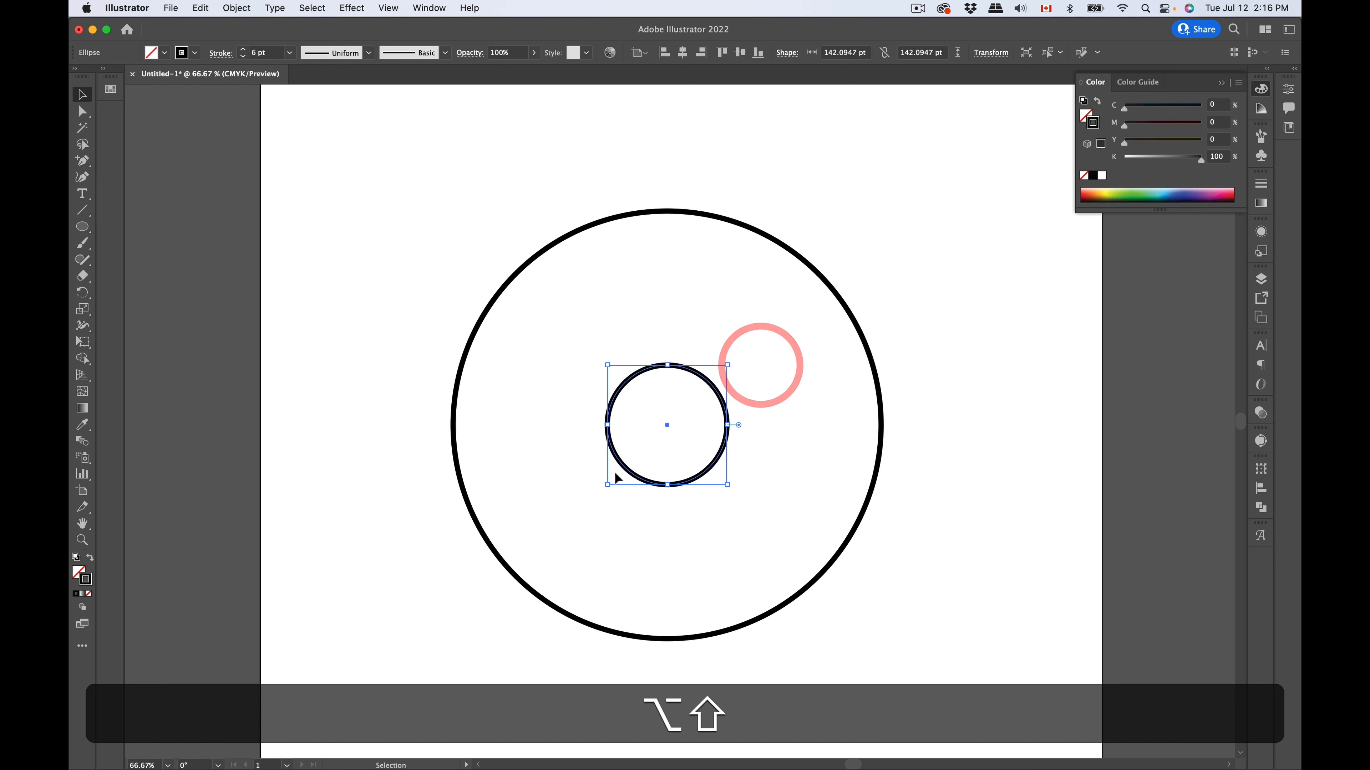
key("super+z")
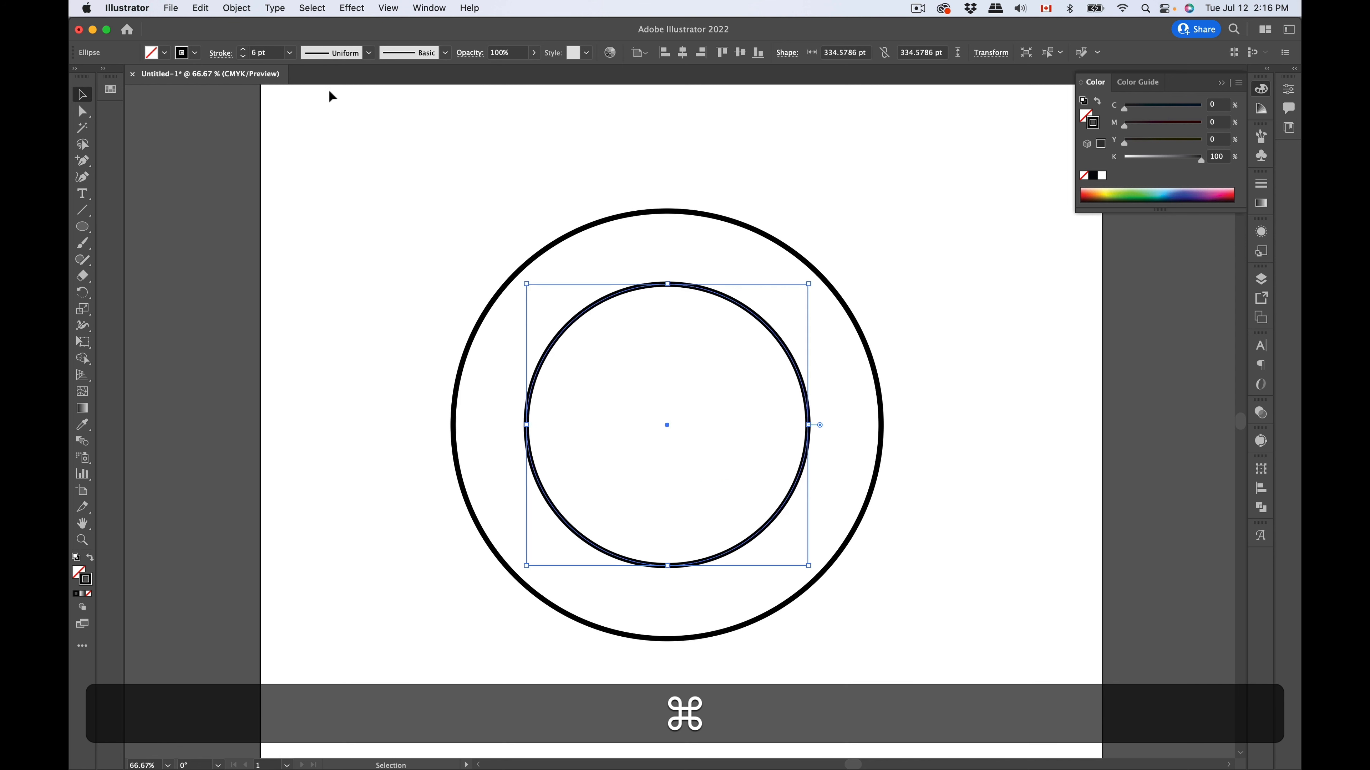
left_click(866, 236)
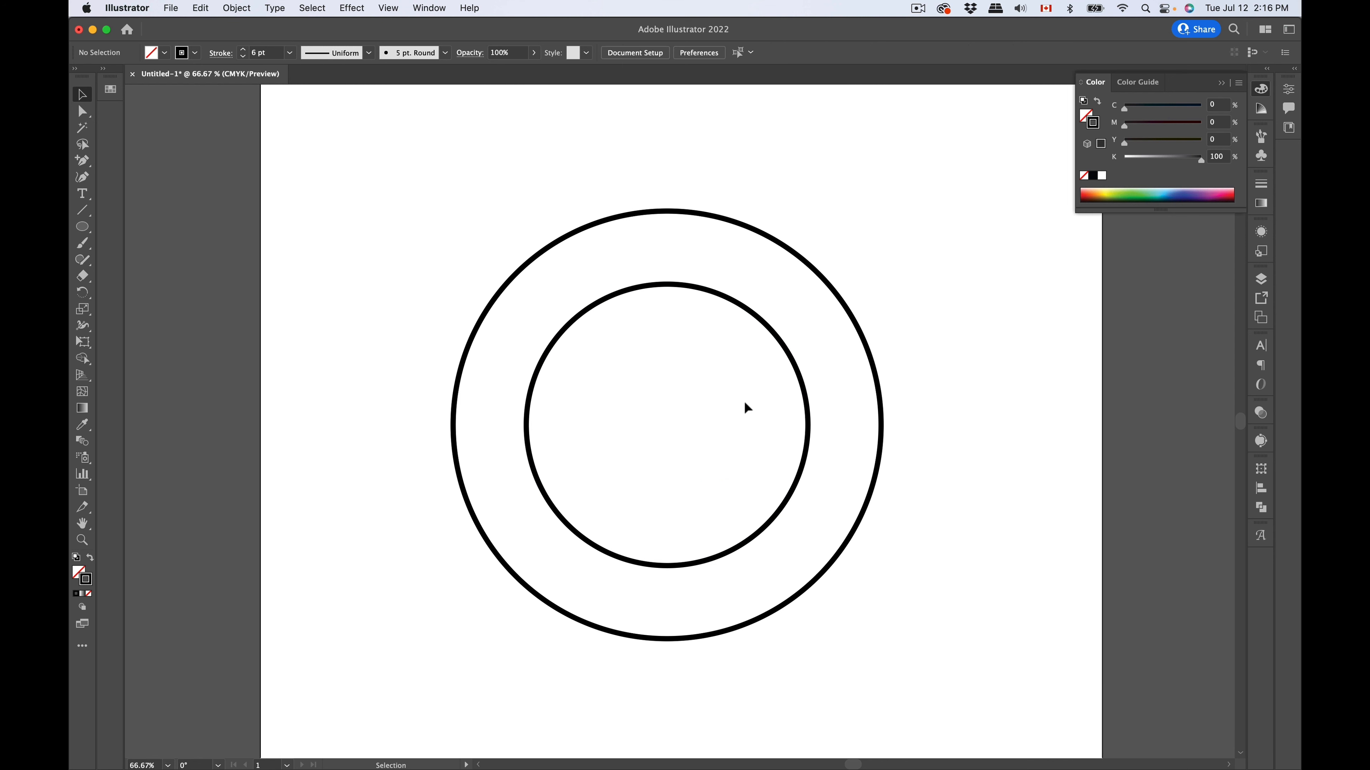
Step: Convert the inner circle into a type path and enter the text MARITIME MFG on it
left_click(679, 286)
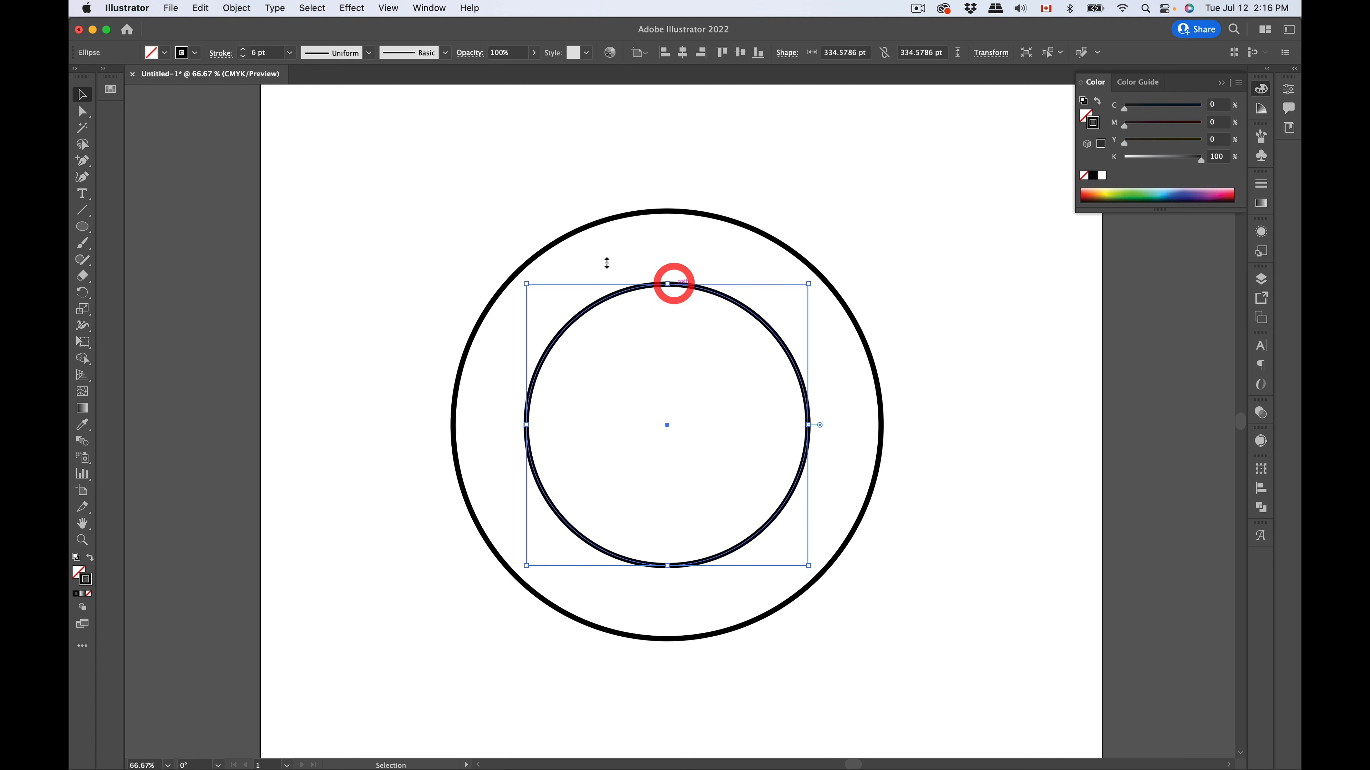
left_click(84, 193)
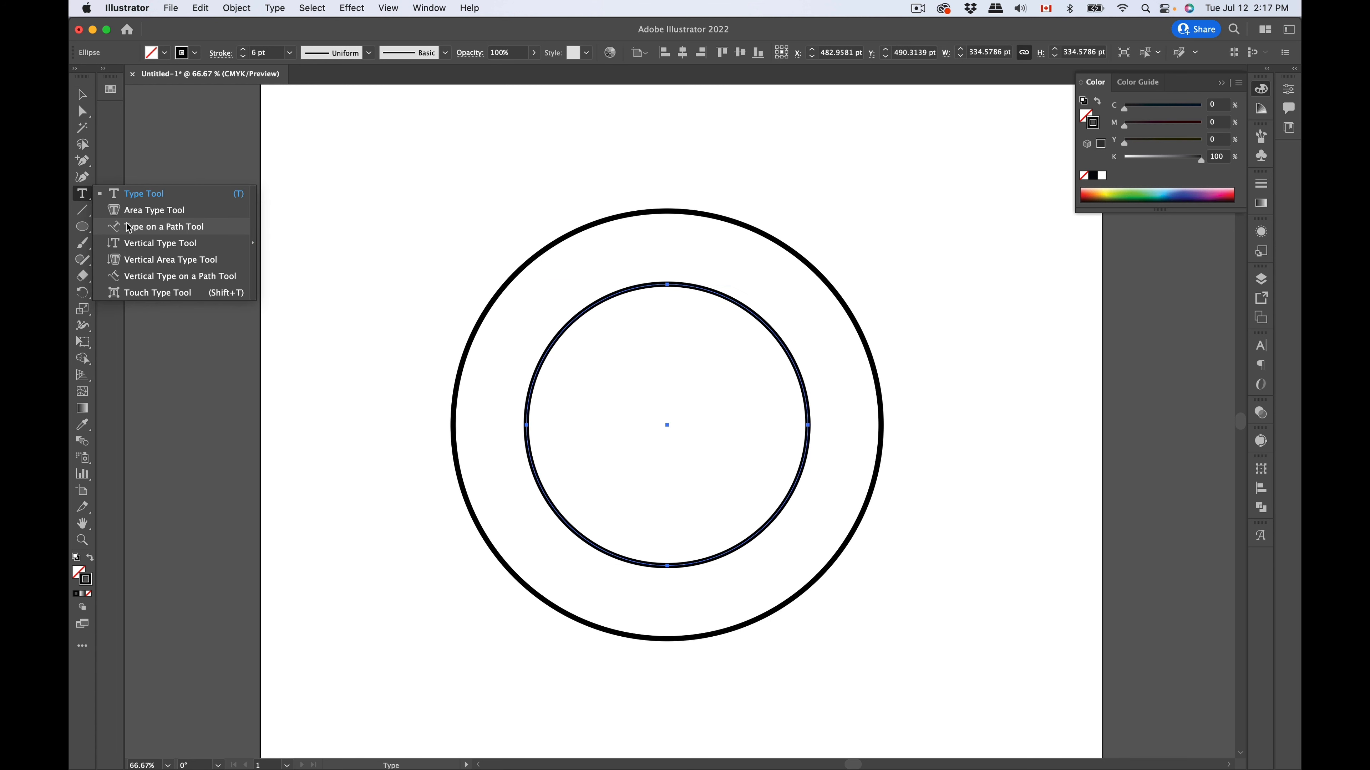
left_click(130, 227)
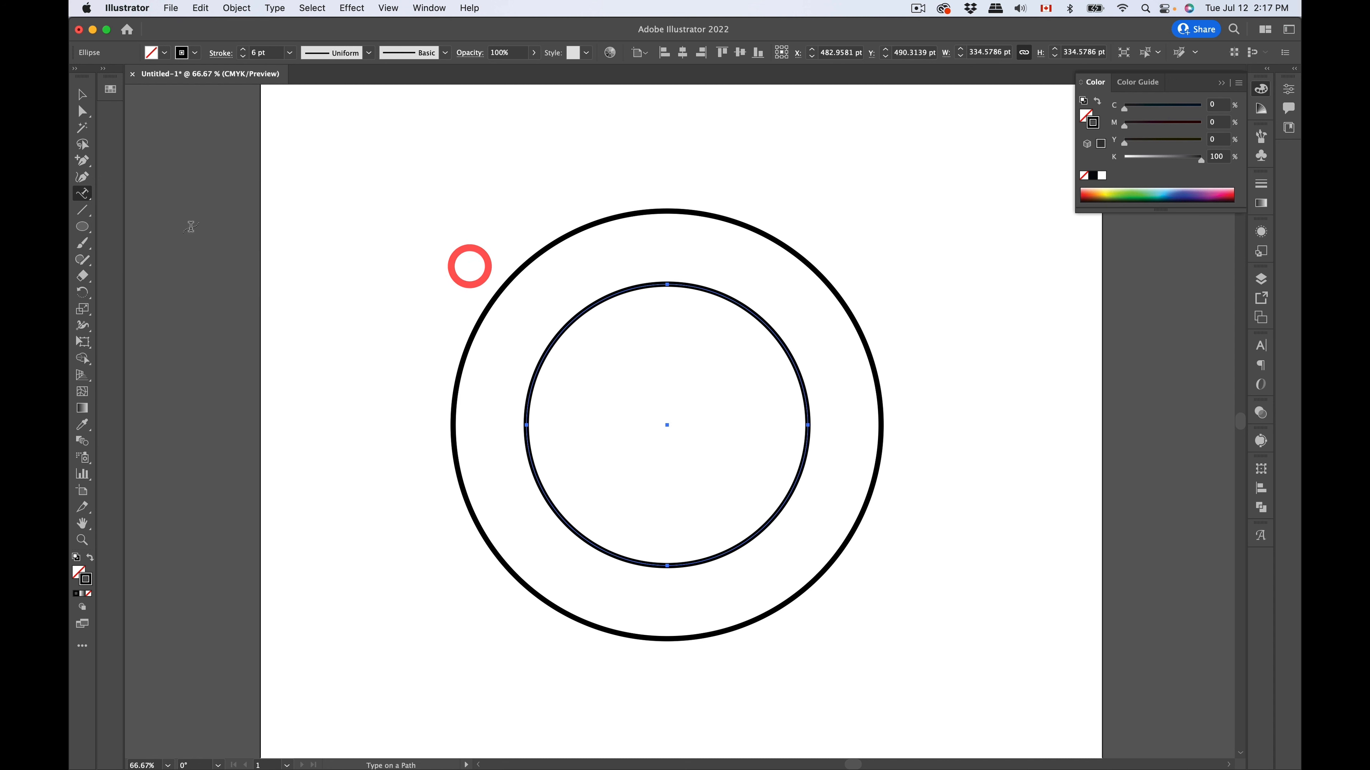
left_click(668, 282)
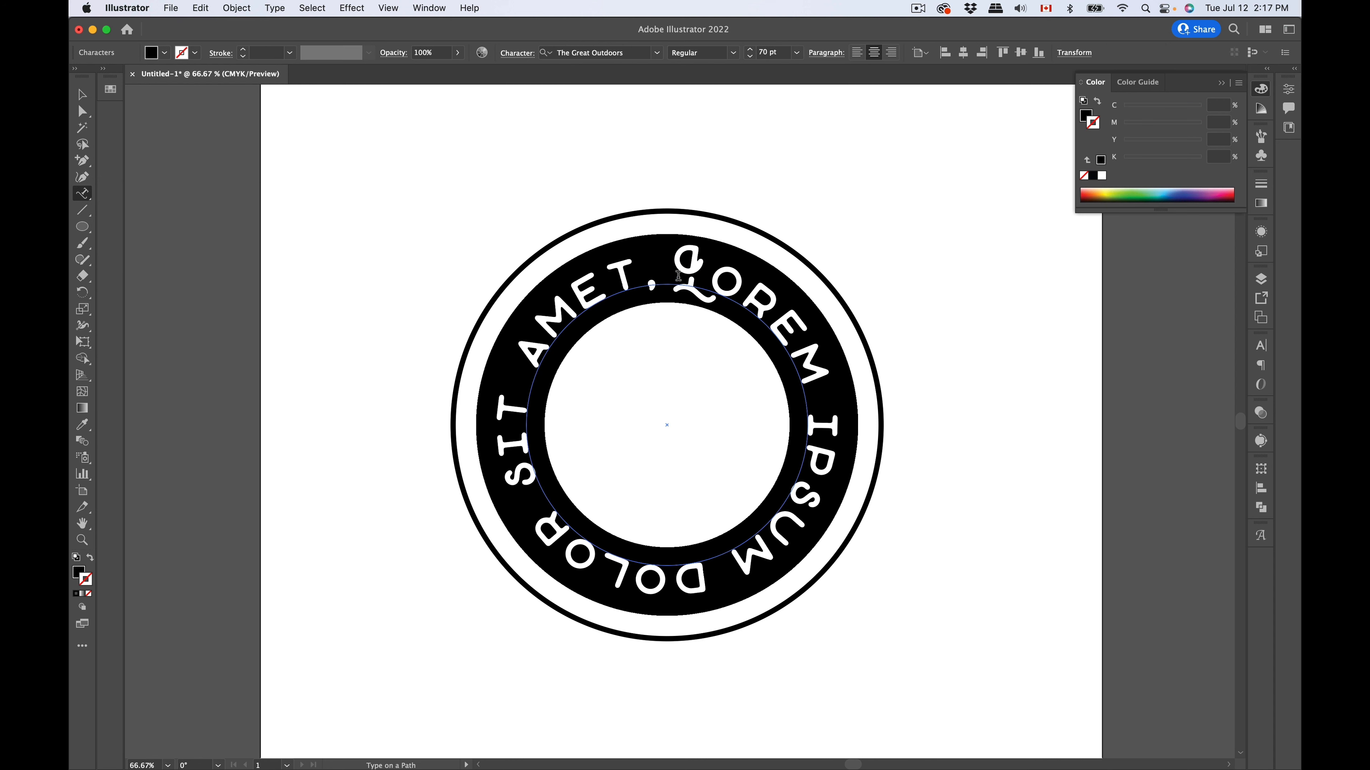
left_click(759, 283)
type("MARITIME")
type(" V")
key("BackSpace")
type("MFG")
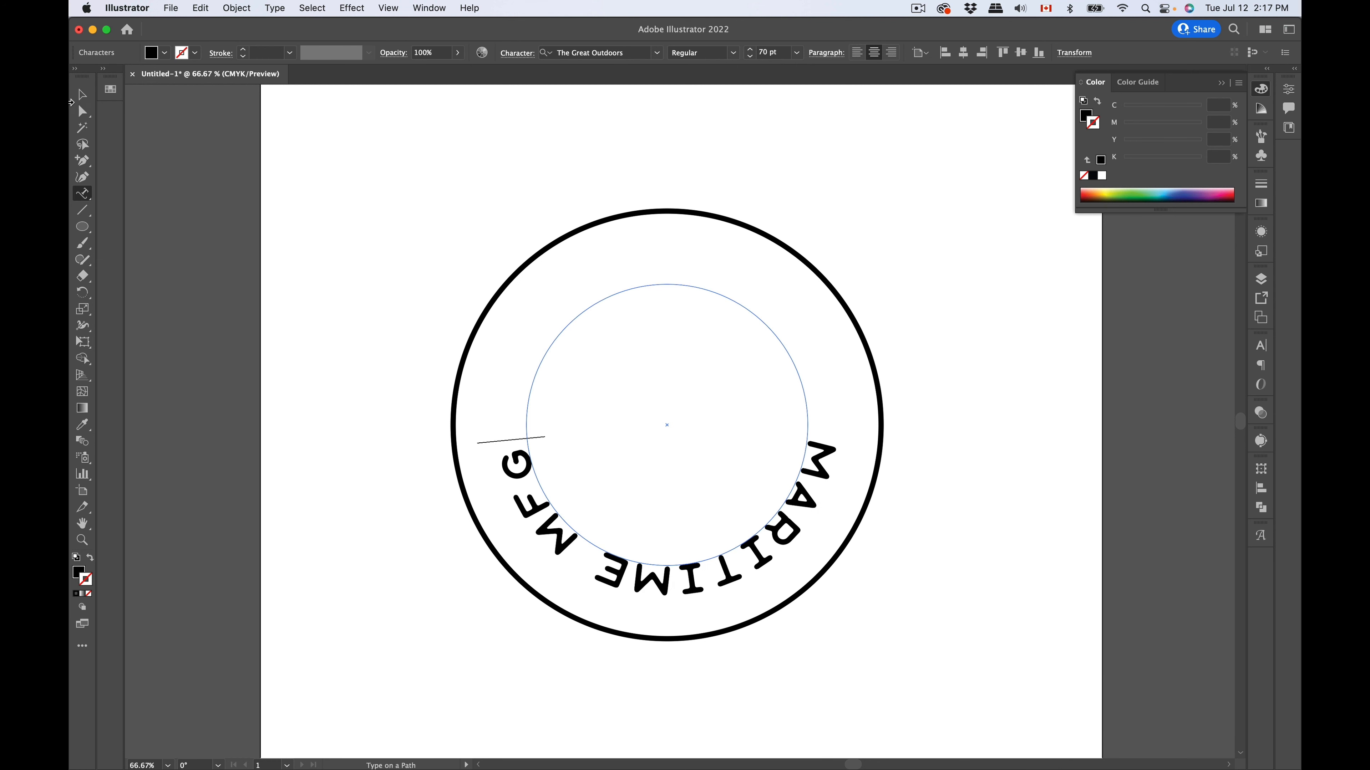
Step: Rotate the MARITIME MFG text 180° so it arches over the top, and enlarge it about its centre to about 77 pt type
left_click(81, 95)
key("shift")
mouse_move(813, 281)
left_mouse_down()
mouse_move(723, 591)
mouse_move(536, 553)
left_mouse_up()
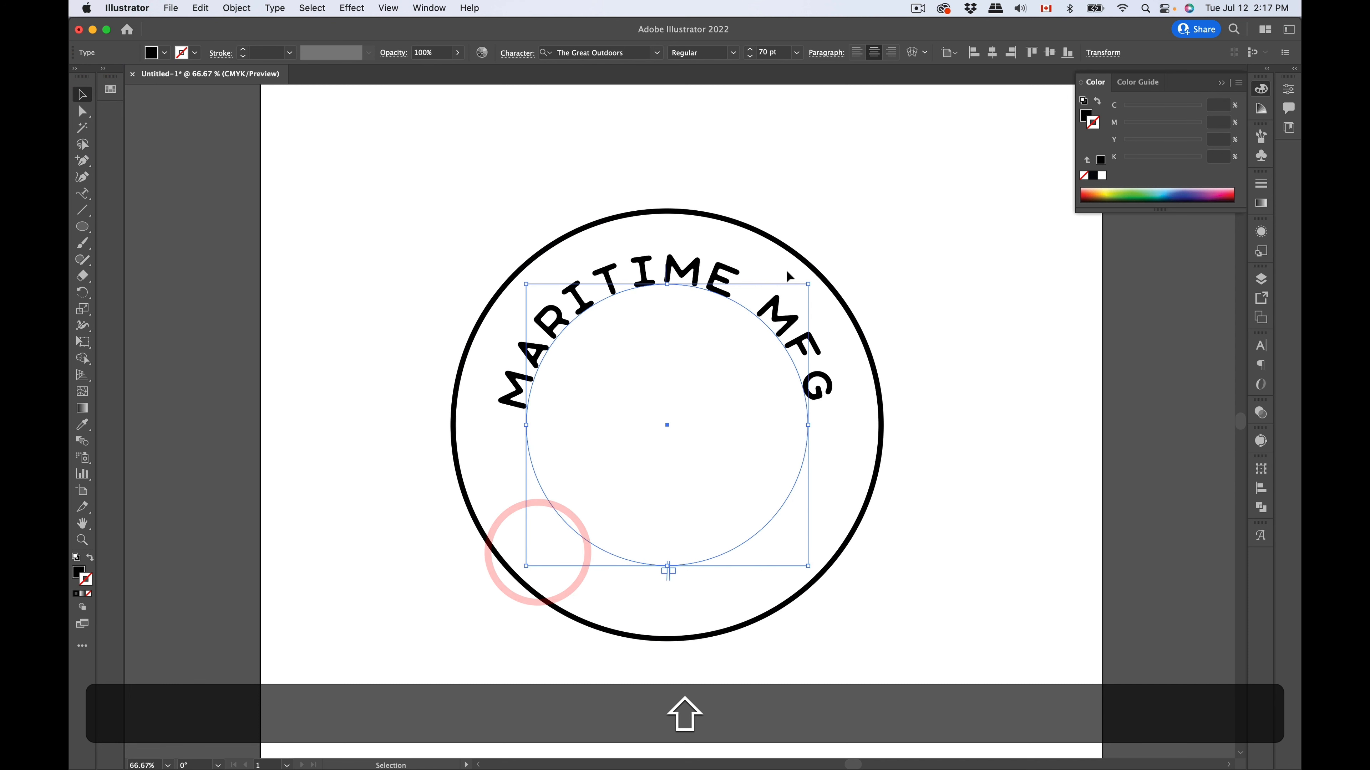
key("alt")
left_click_drag(808, 282, 820, 258)
left_click(883, 248)
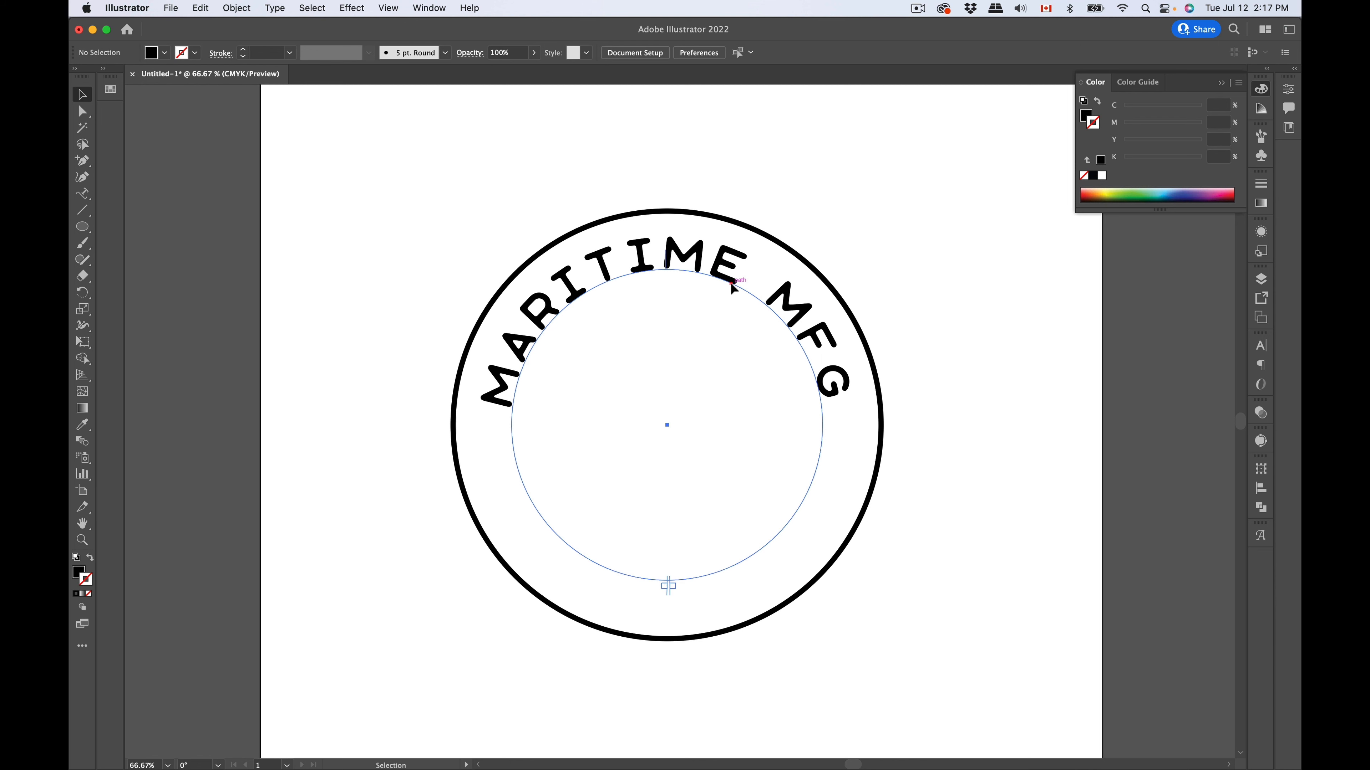
Step: Duplicate the curved MARITIME MFG text in place and rotate the copy 180° to the bottom of the ring
left_click(732, 289)
key("super")
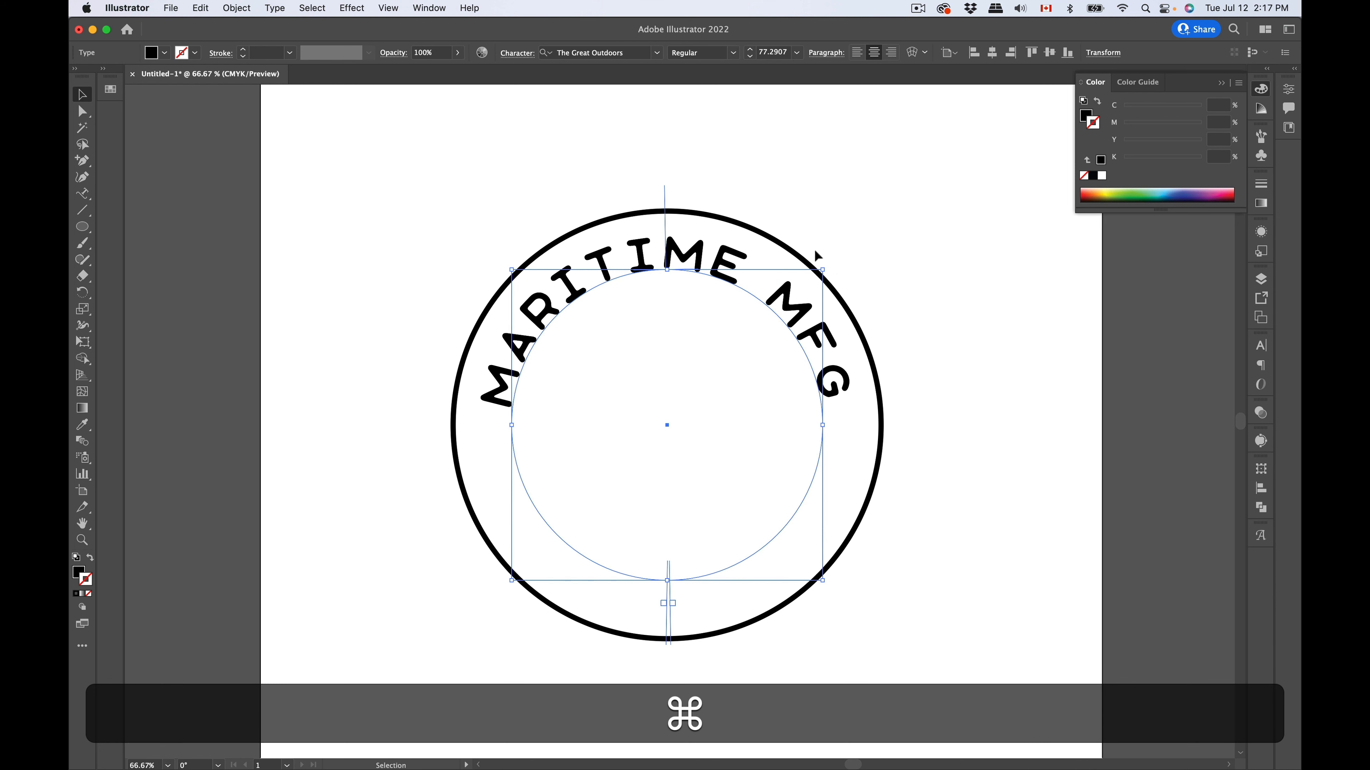
key("shift+alt")
left_click_drag(828, 265, 513, 609)
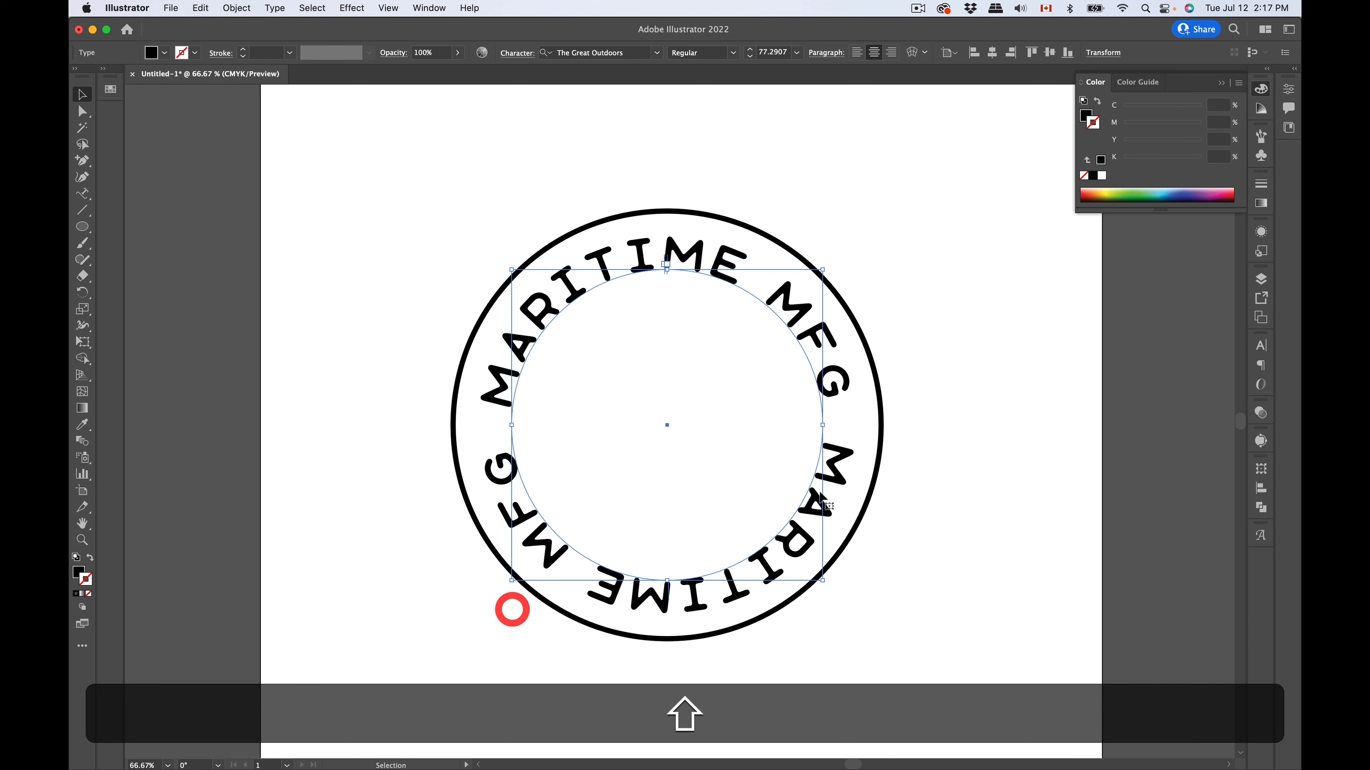
Step: Replace the wording of the lower curved text with EAST COAST CO
triple_click(774, 570)
type("EAST")
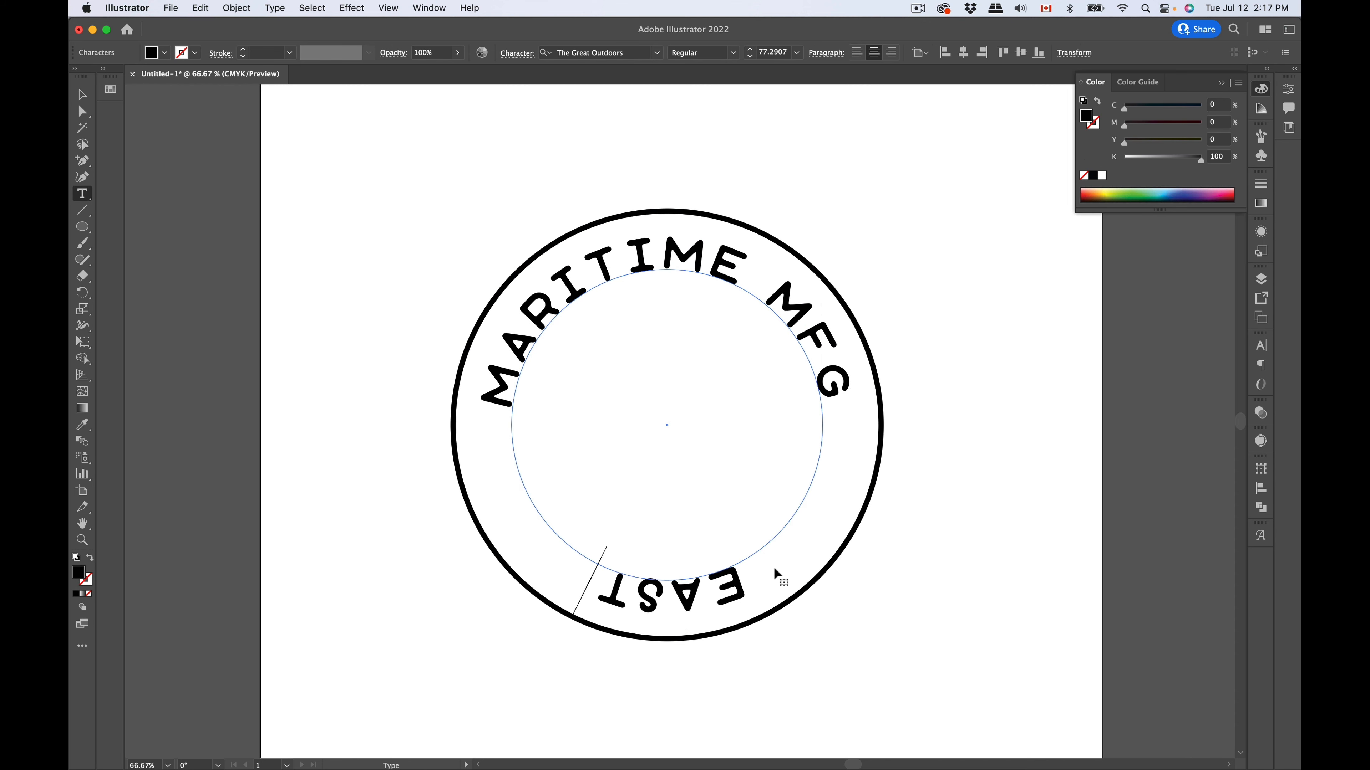
type(" COAST CO.")
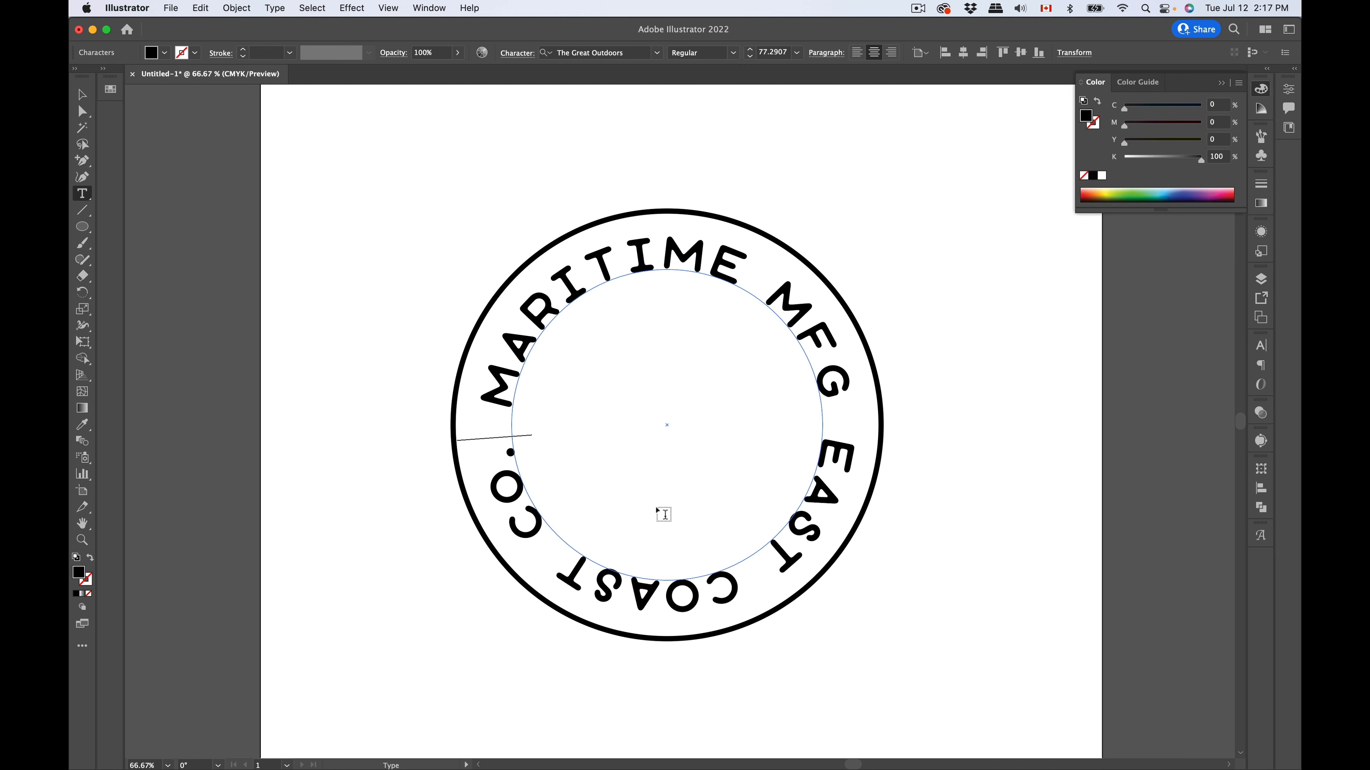
left_click(82, 94)
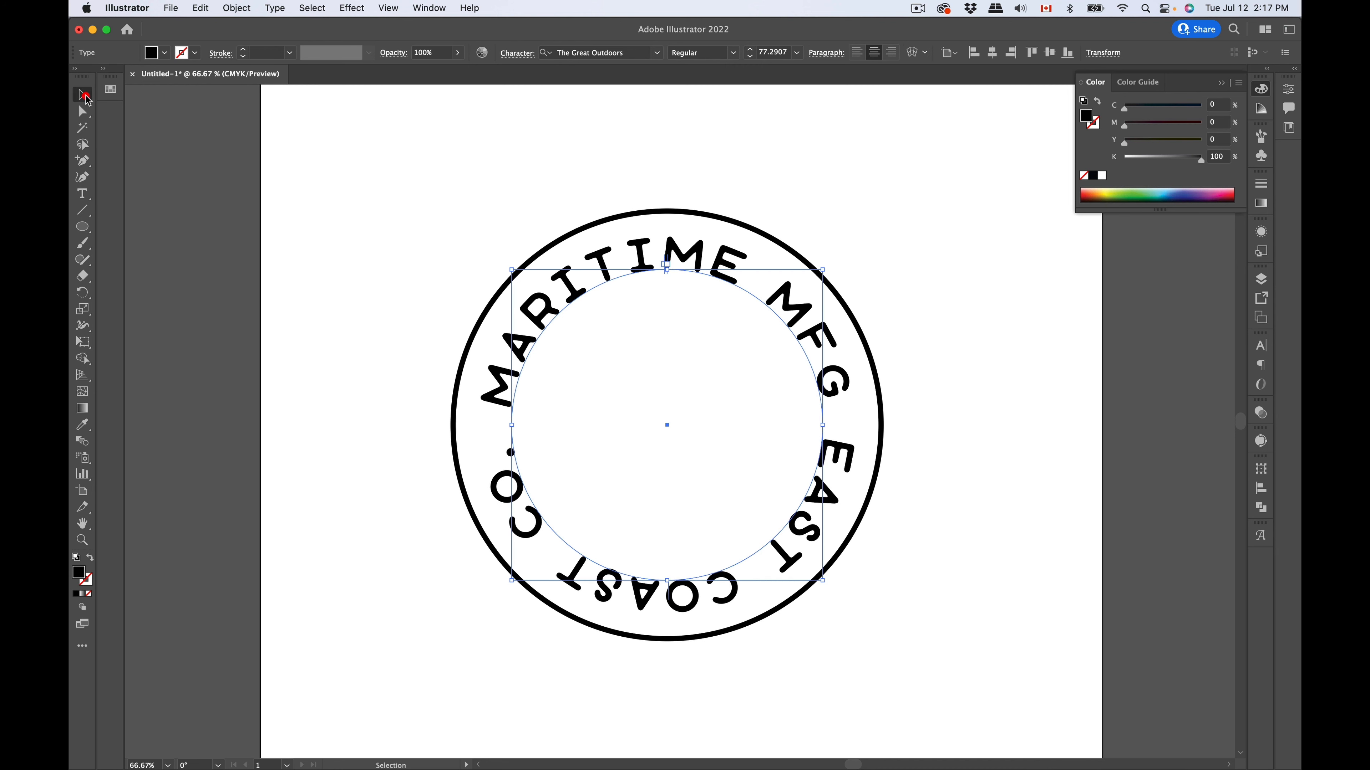
Step: Select both curved texts without the outer ring and reduce their font size to 66 pt
left_click(794, 201)
left_click_drag(477, 169, 966, 703)
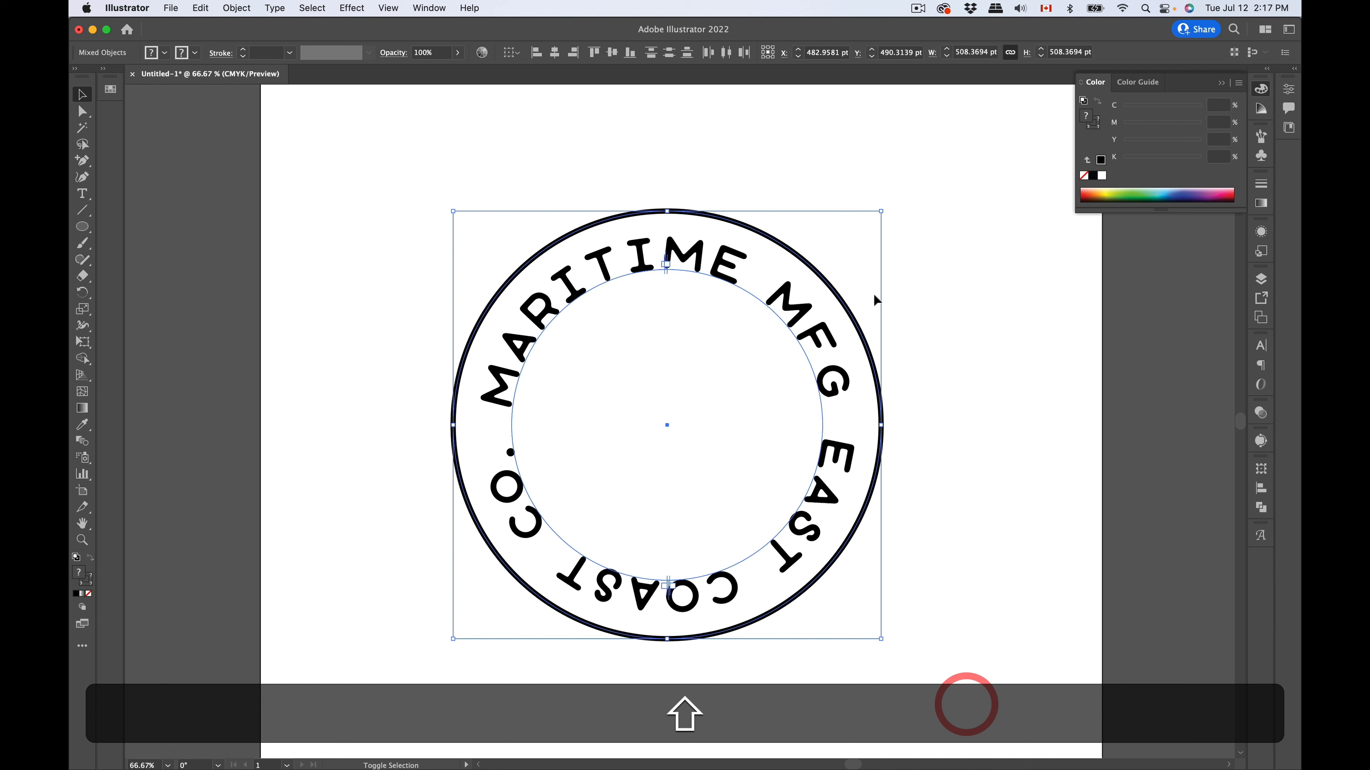
left_click(820, 275, "shift")
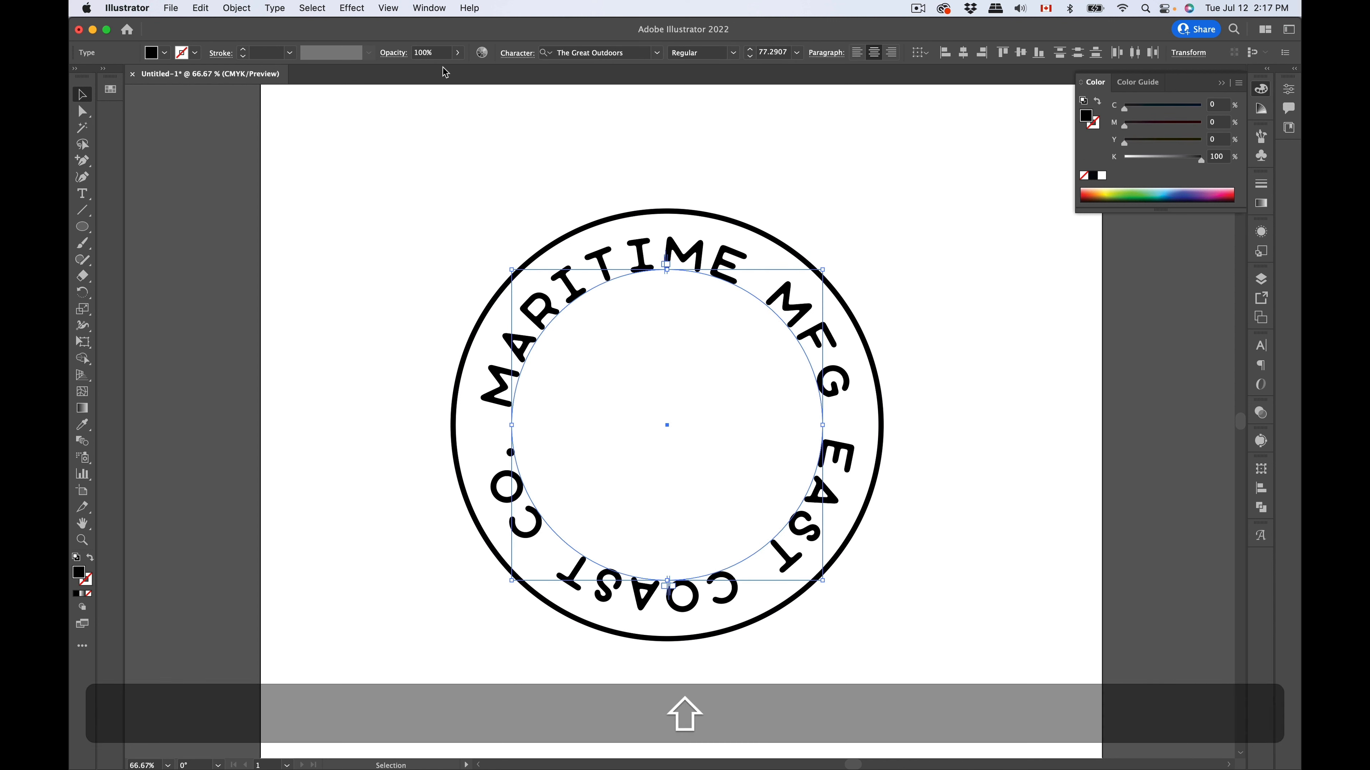
left_click(749, 56)
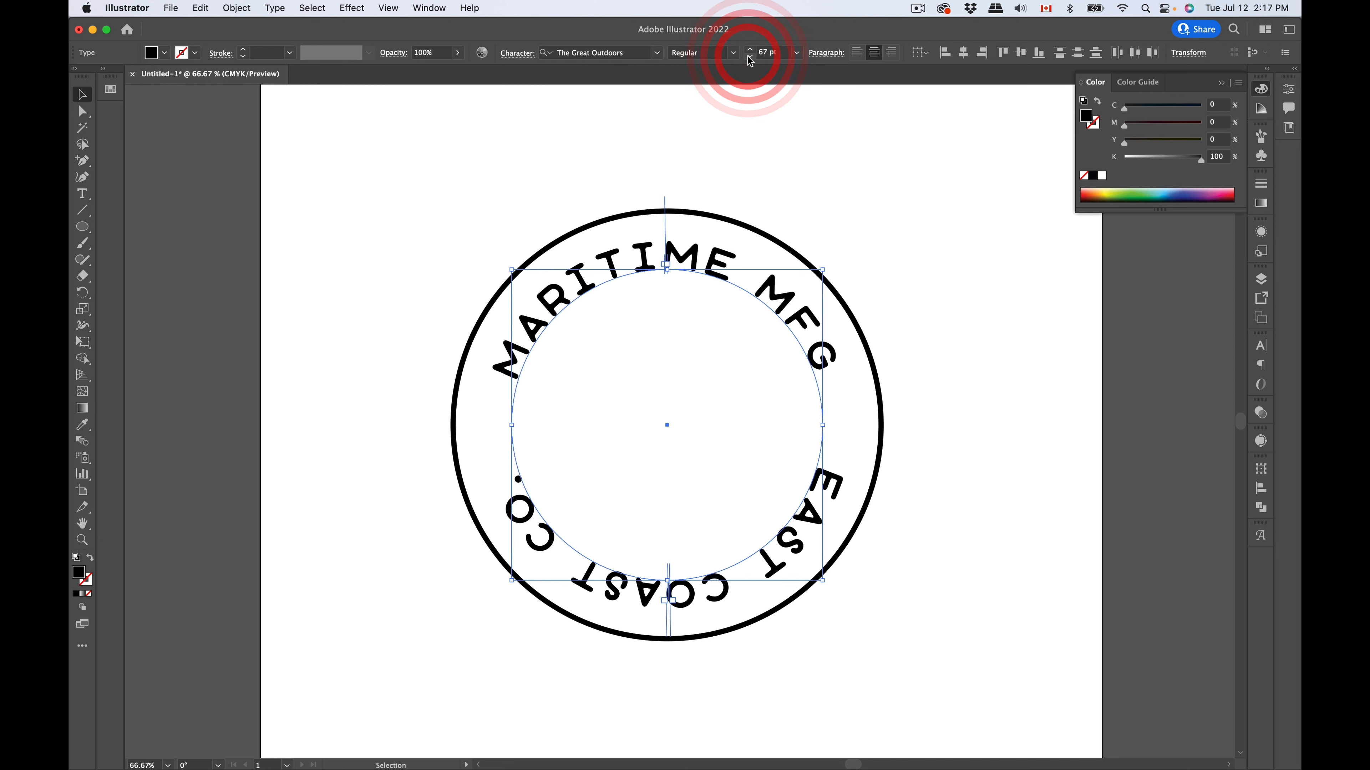
left_click(750, 56)
left_click(804, 134)
Step: Set the type-on-a-path options of the EAST COAST CO. text to Ascender alignment and flip it, with preview on
left_click(551, 570)
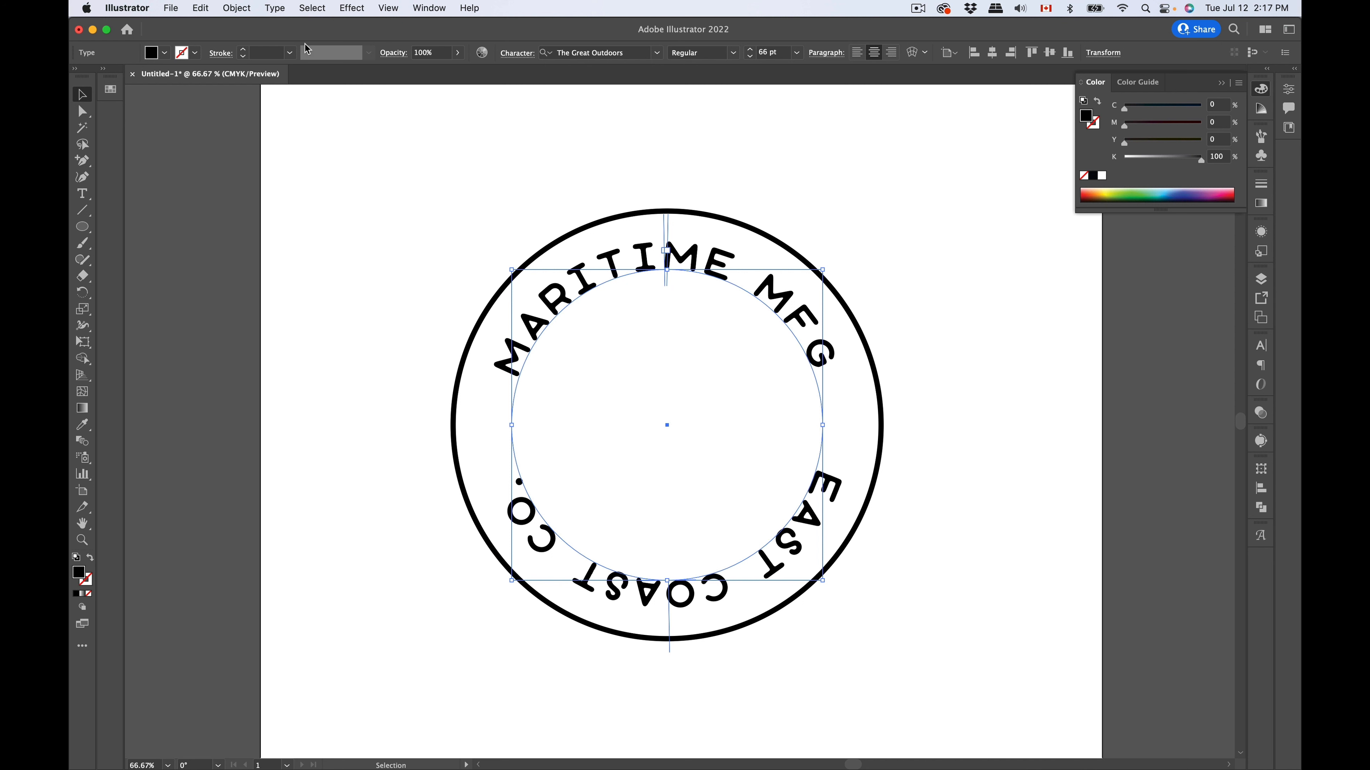
left_click(526, 560)
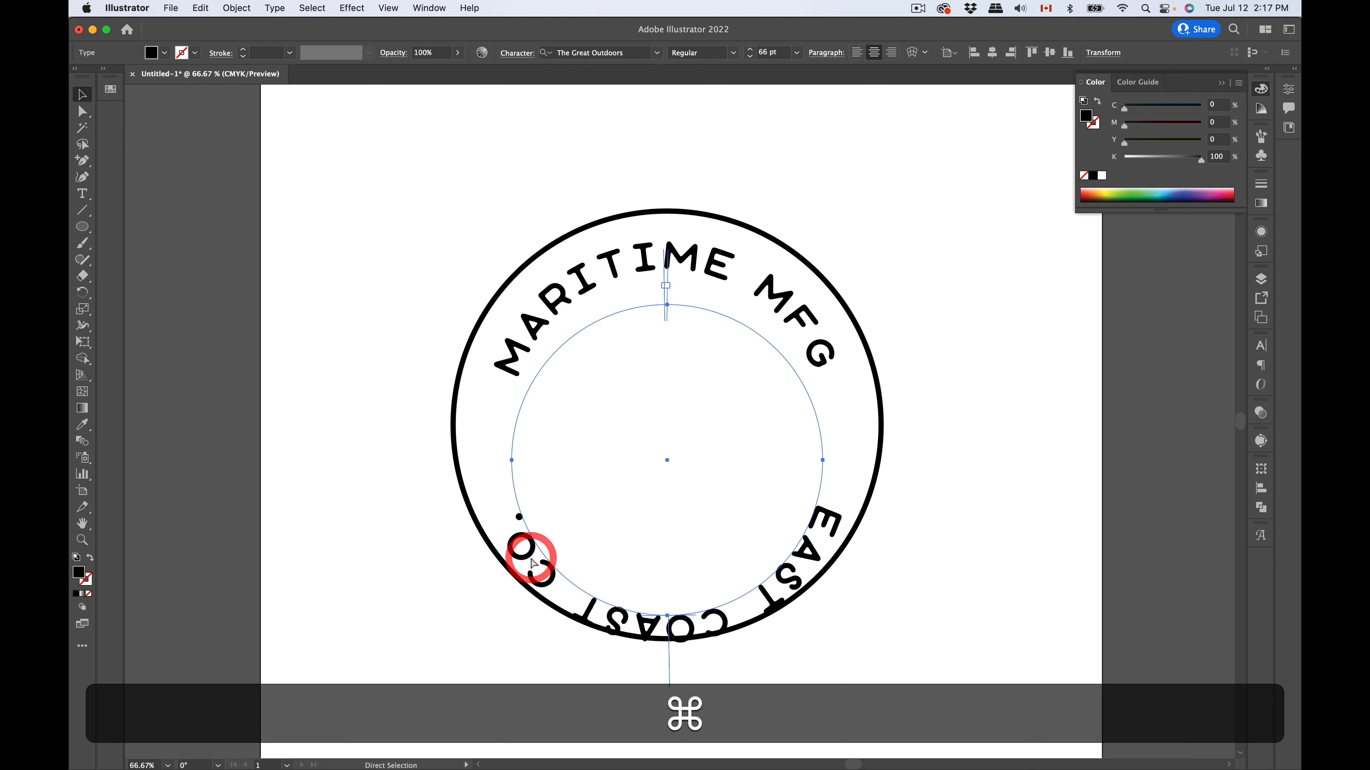
left_click(236, 7)
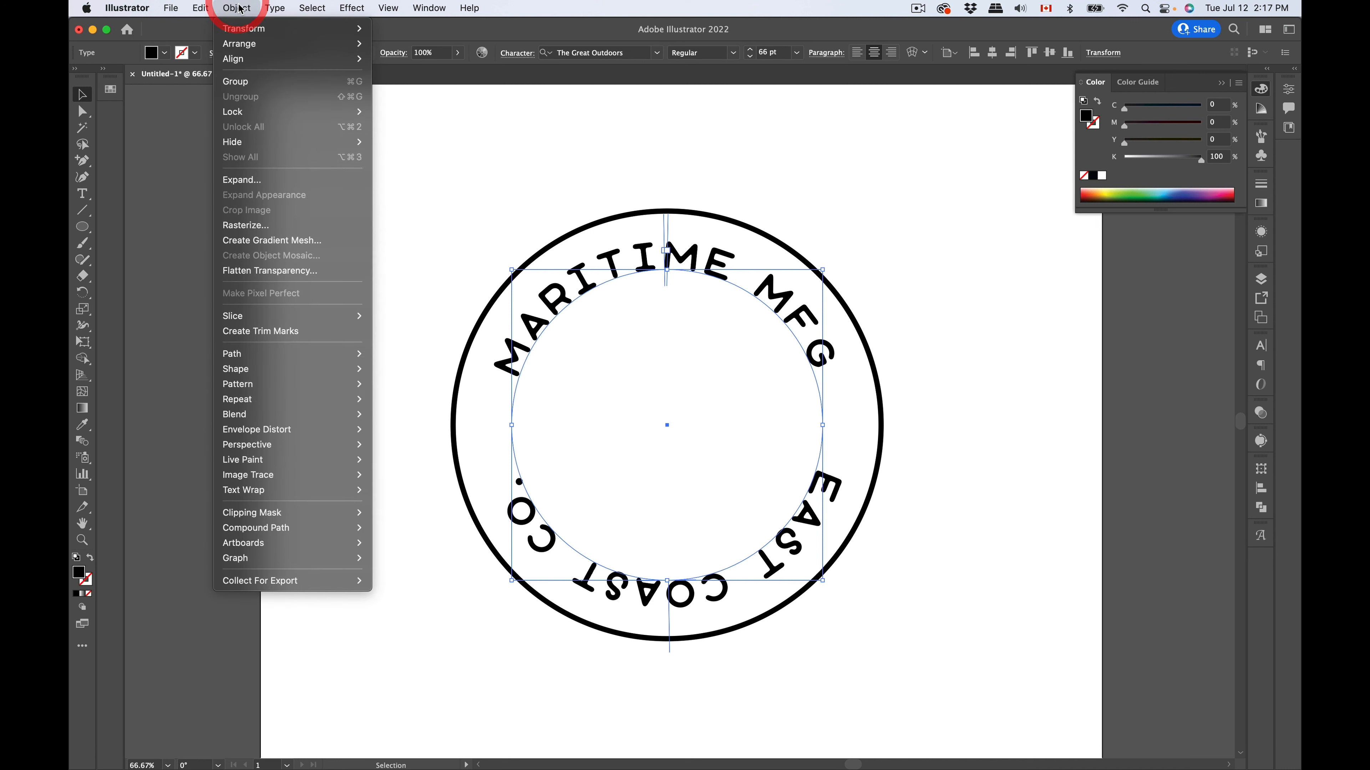
mouse_move(269, 7)
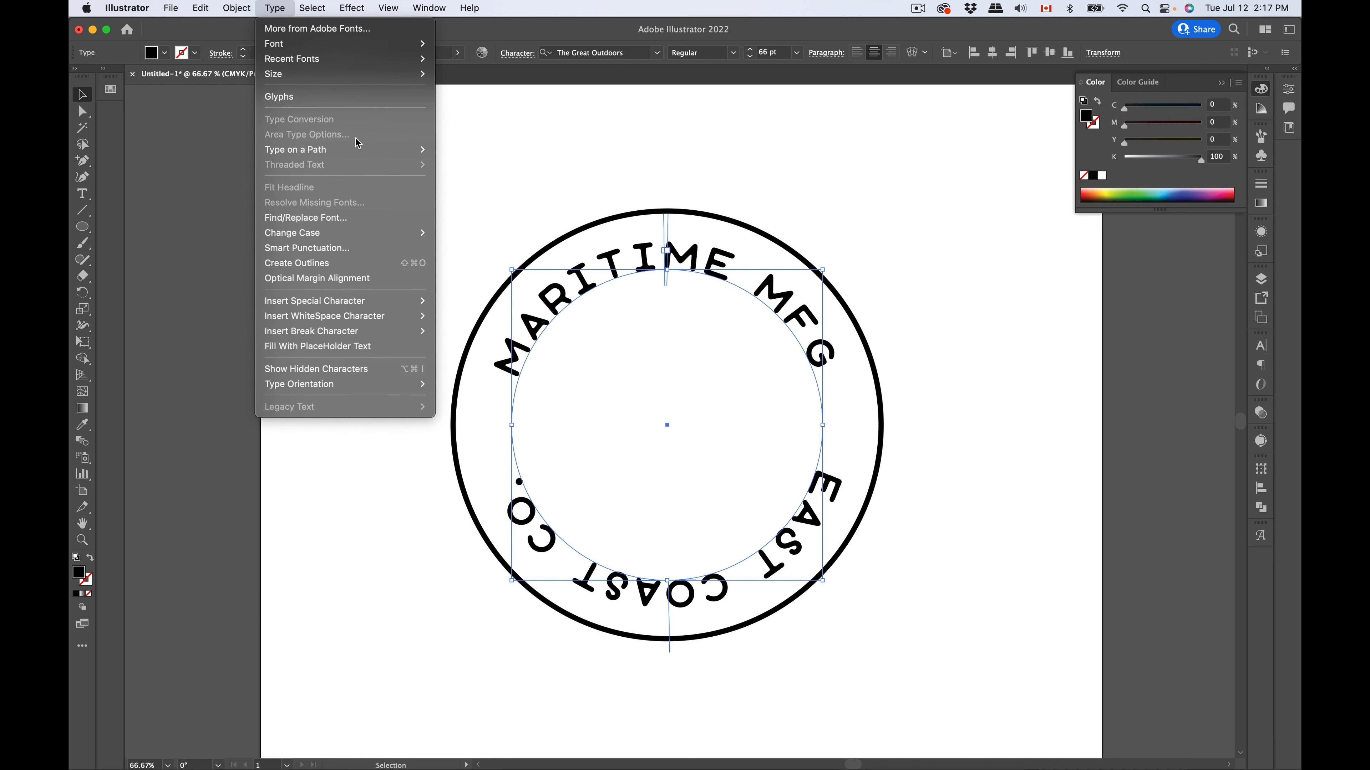
mouse_move(413, 237)
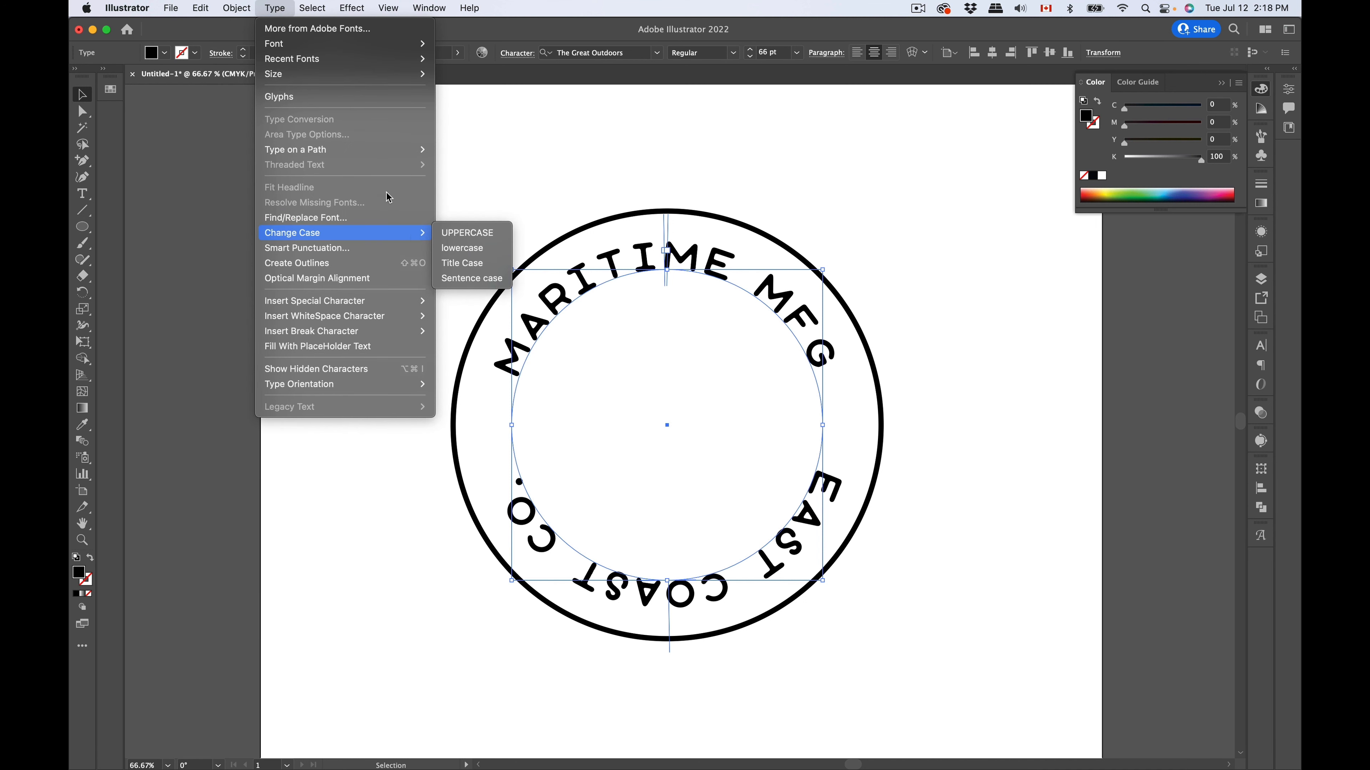
mouse_move(367, 152)
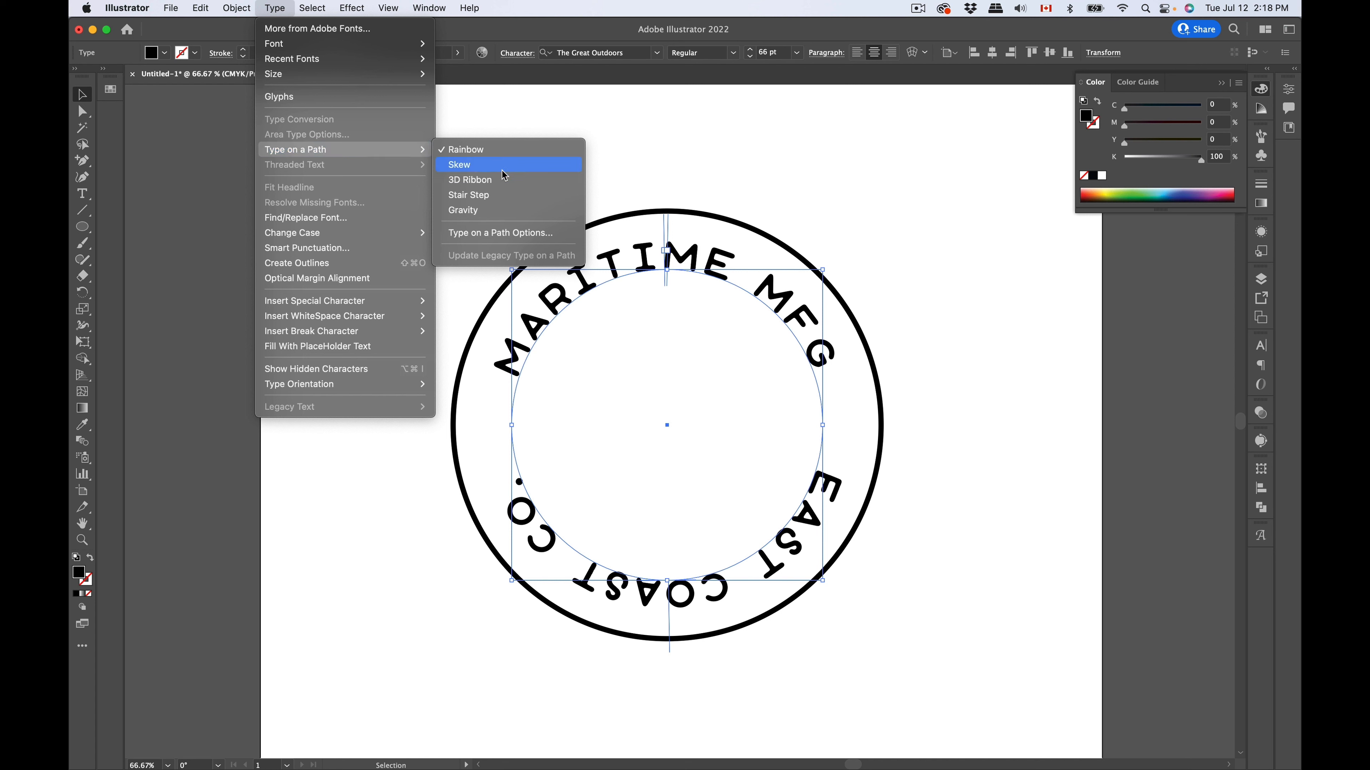
left_click(509, 237)
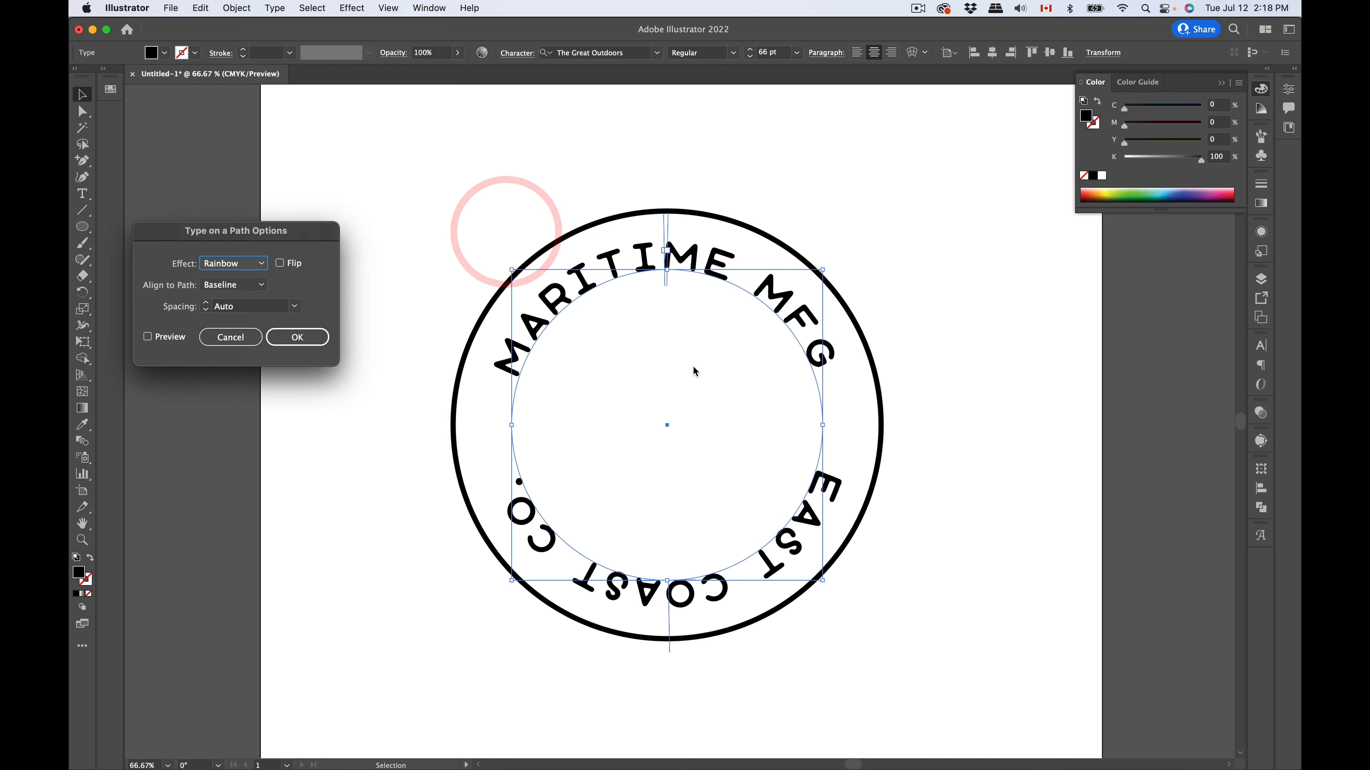
left_click(148, 337)
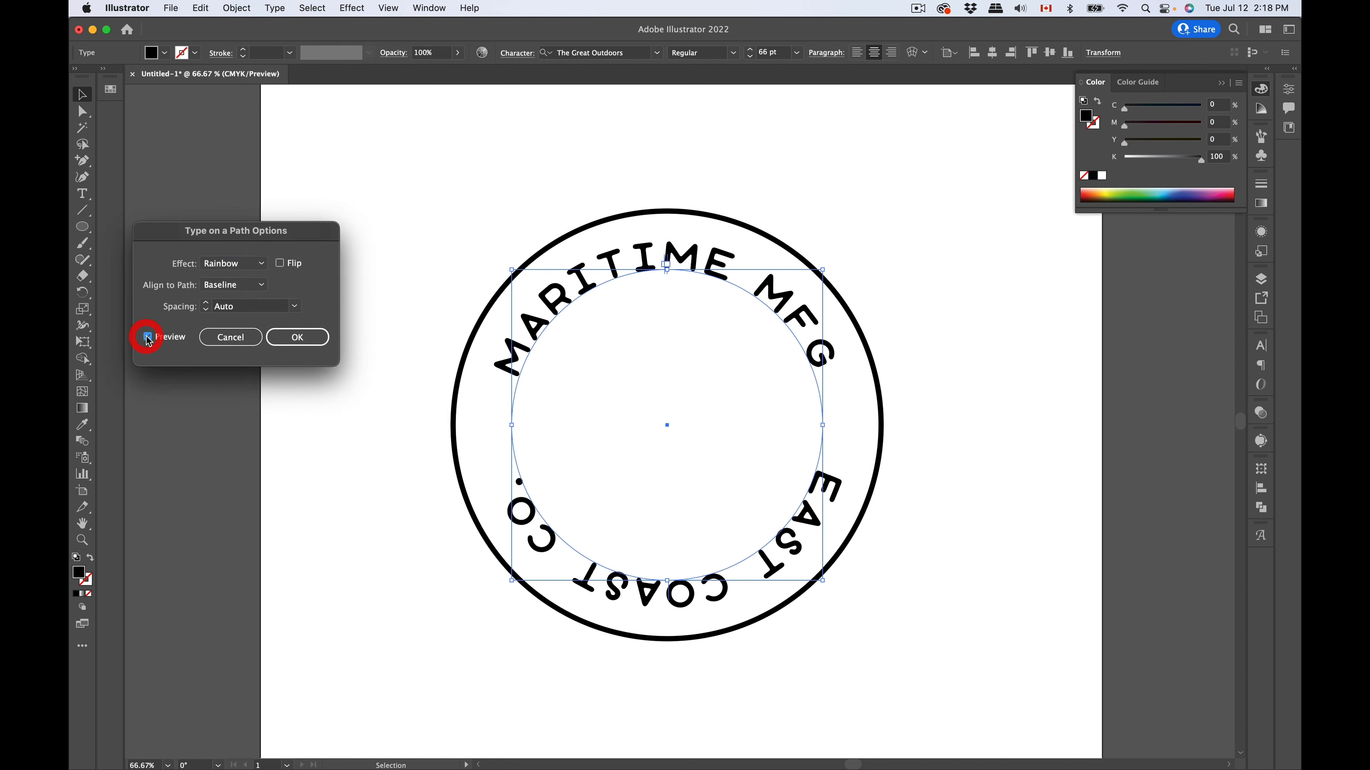
left_click(253, 285)
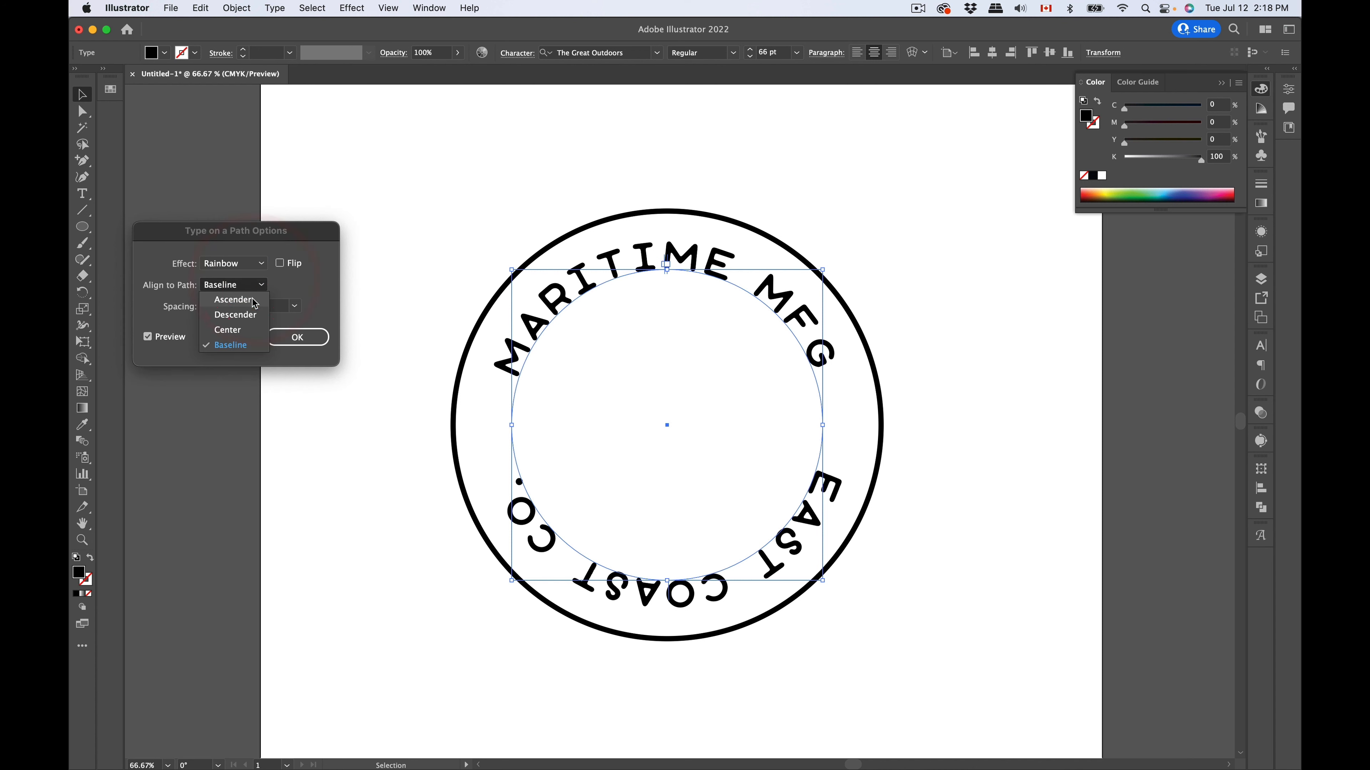
left_click(256, 299)
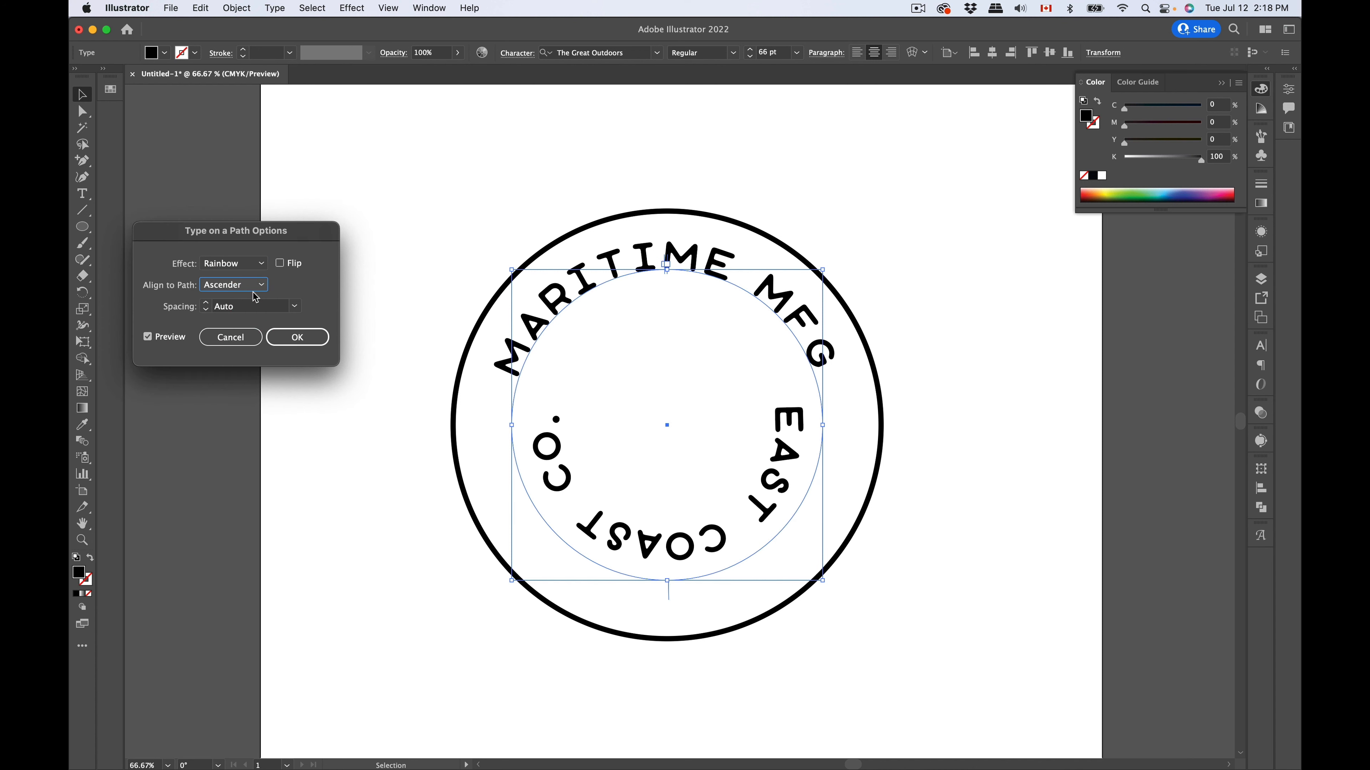
left_click(279, 263)
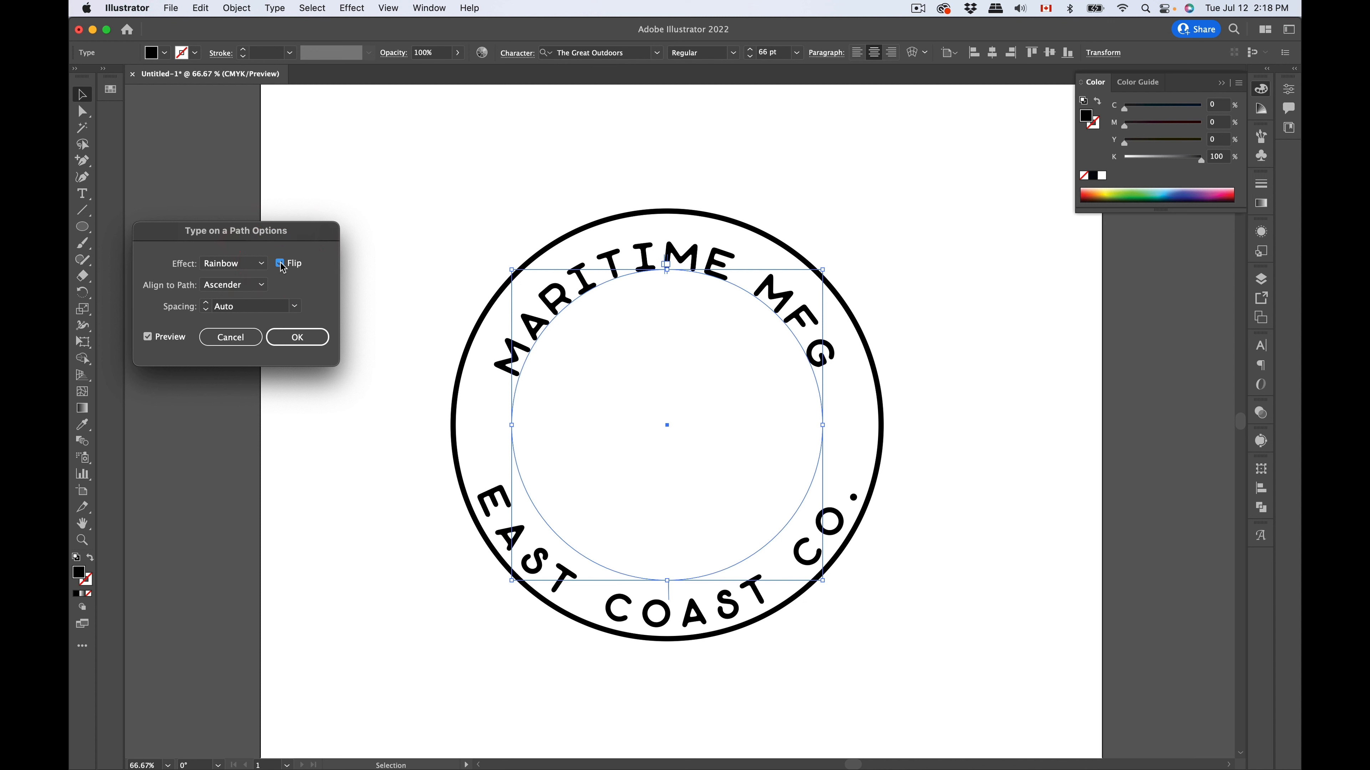
key("shift")
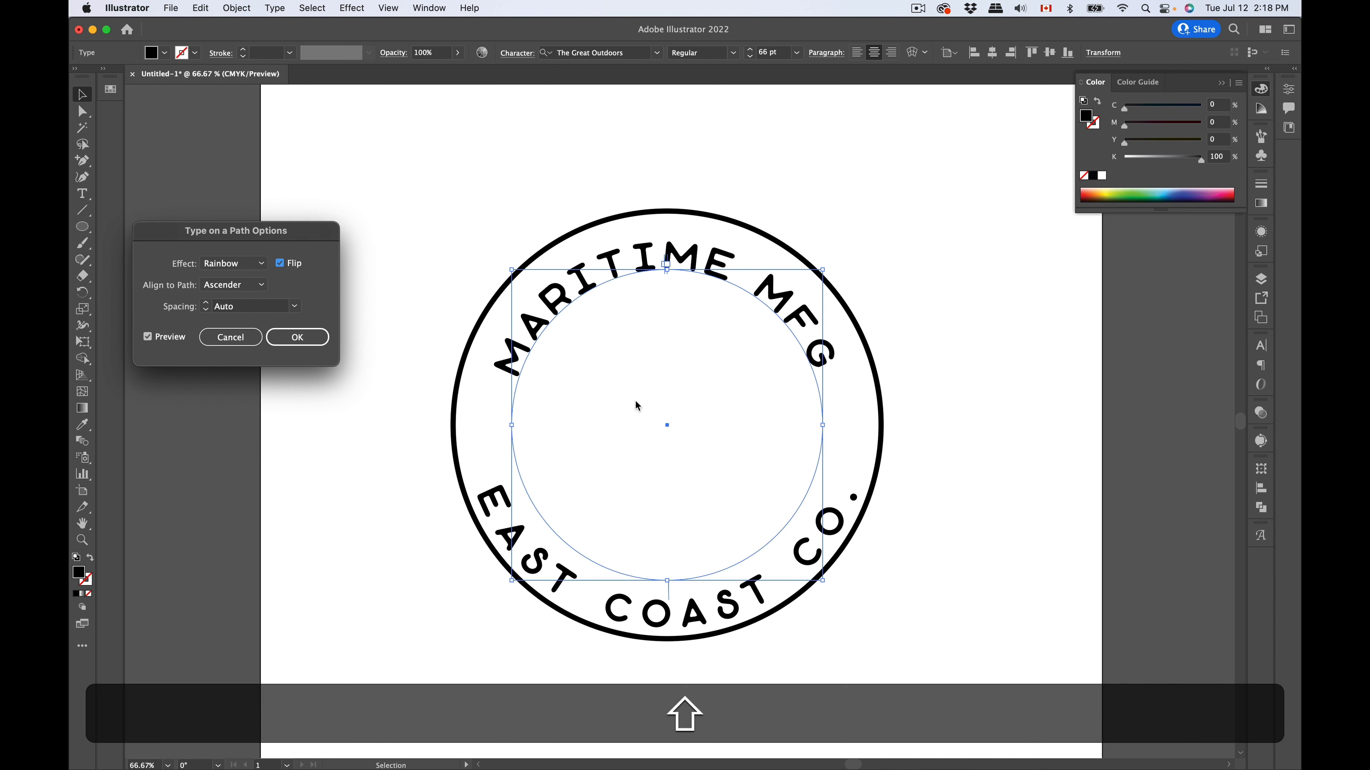
key("alt")
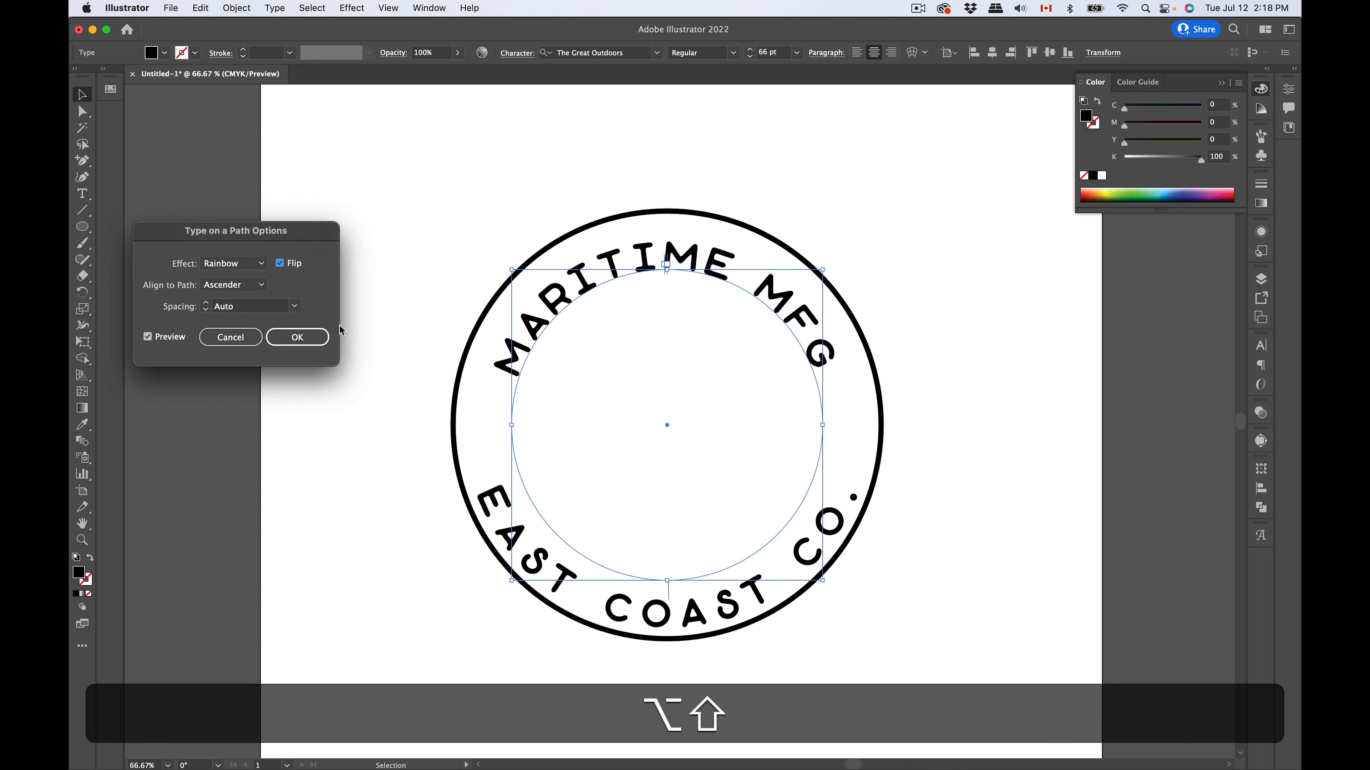
left_click(298, 338)
Step: Scale the EAST COAST CO. text circle down about its centre and match its type to MARITIME MFG with the Eyedropper
key("alt+shift")
left_click_drag(824, 582, 802, 571)
left_click(82, 425)
left_click(646, 259)
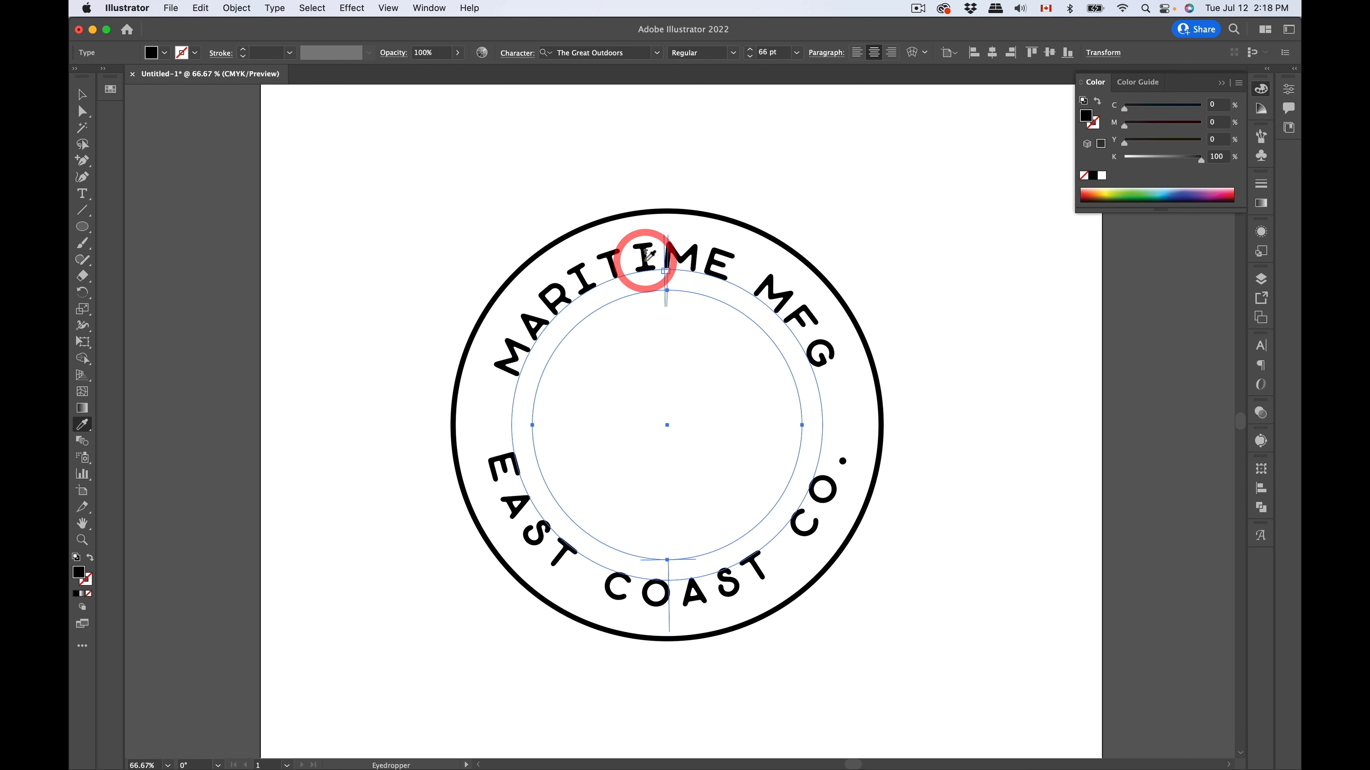
left_click(82, 94)
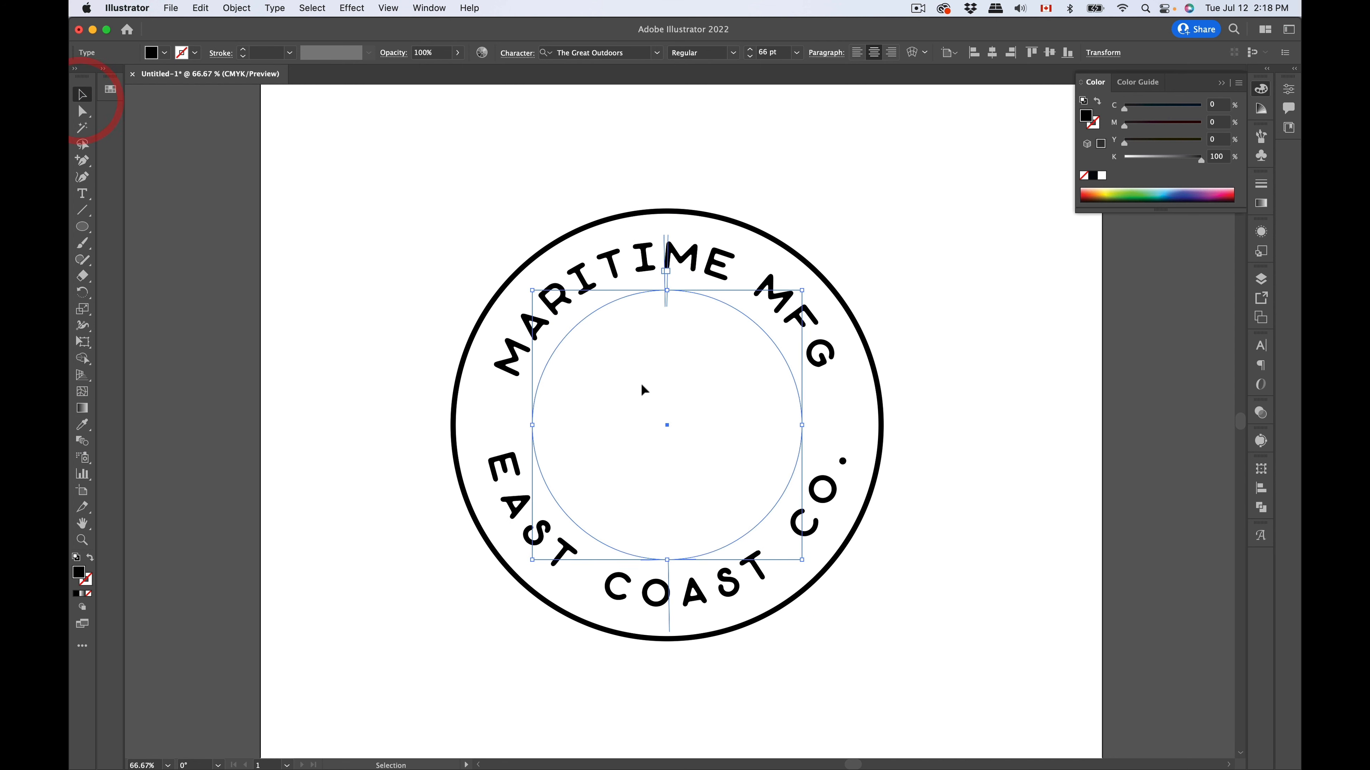
Step: Shrink the lower text circle slightly more about its centre and restore its 66 pt type by sampling the upper text
key("alt+shift")
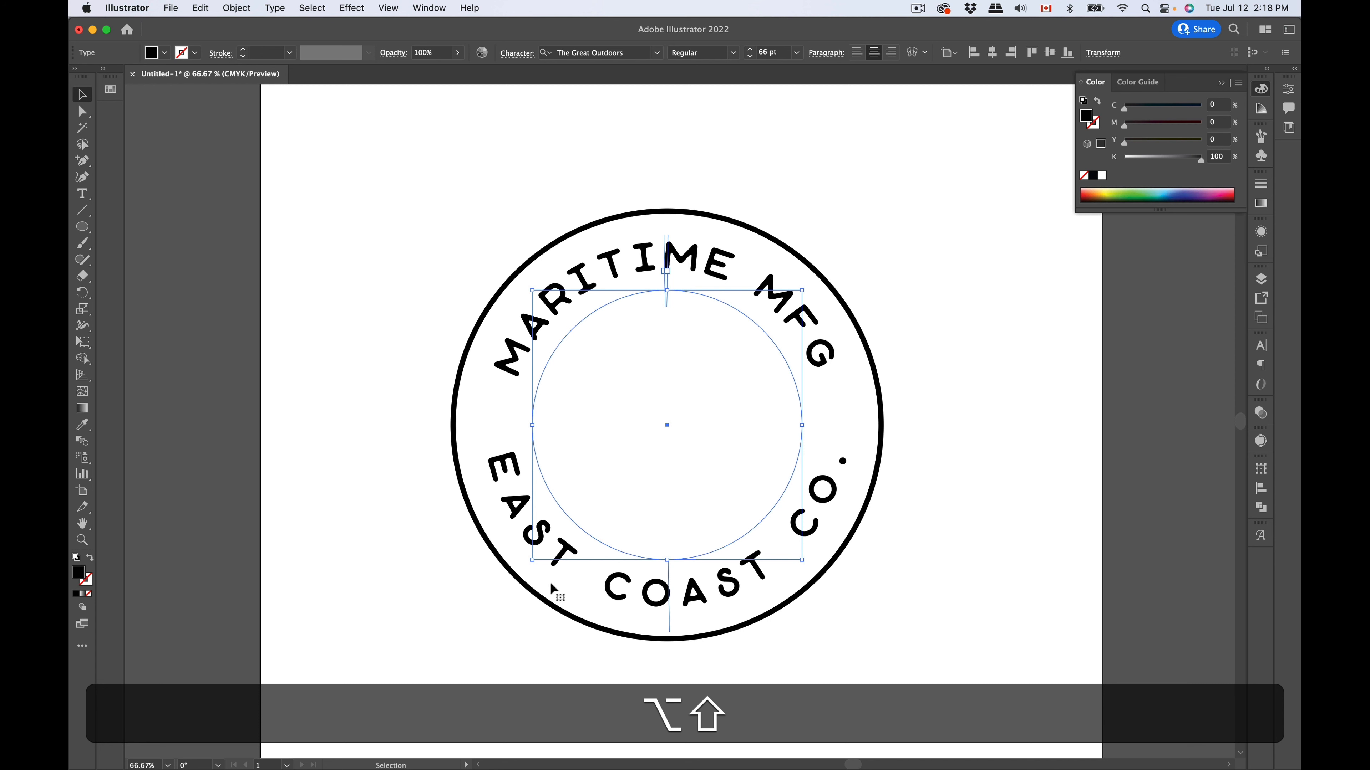
key("alt+shift")
left_click_drag(803, 559, 800, 555)
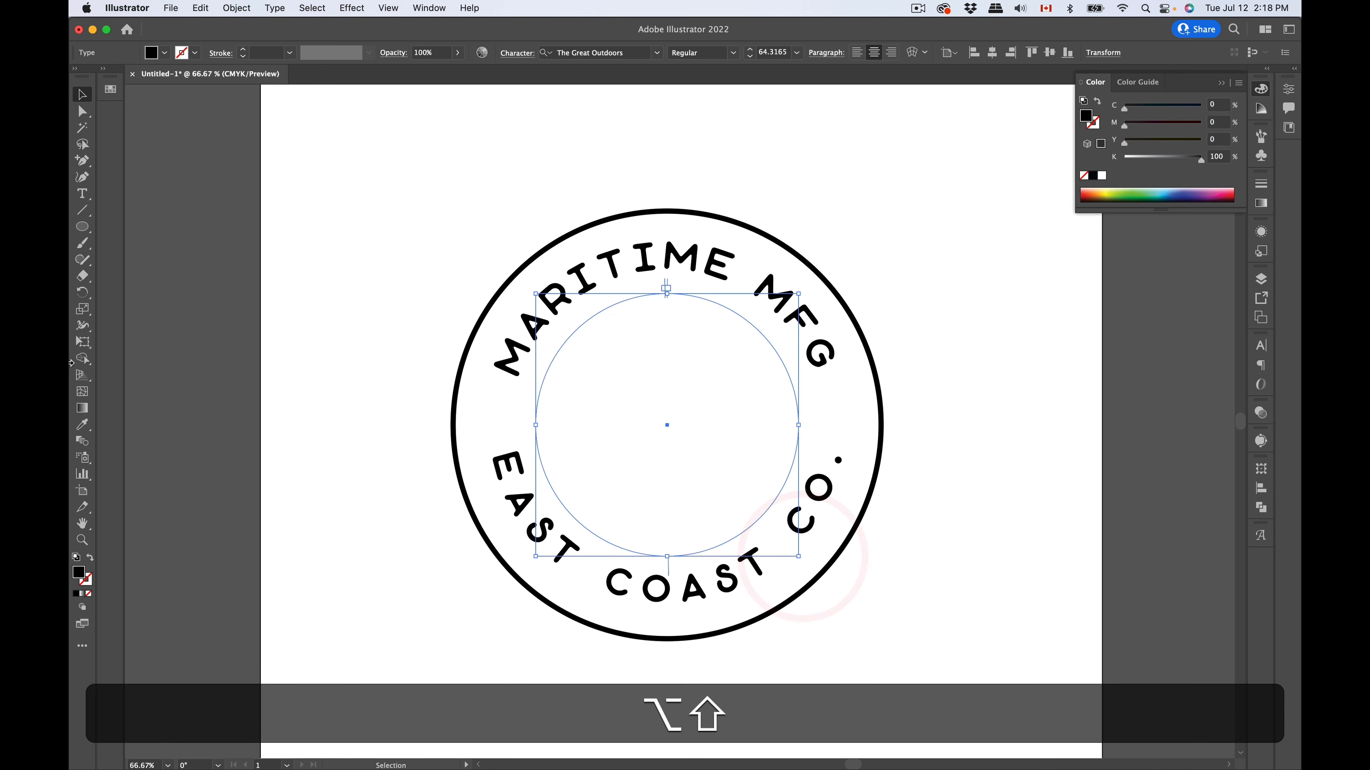
left_click(82, 424)
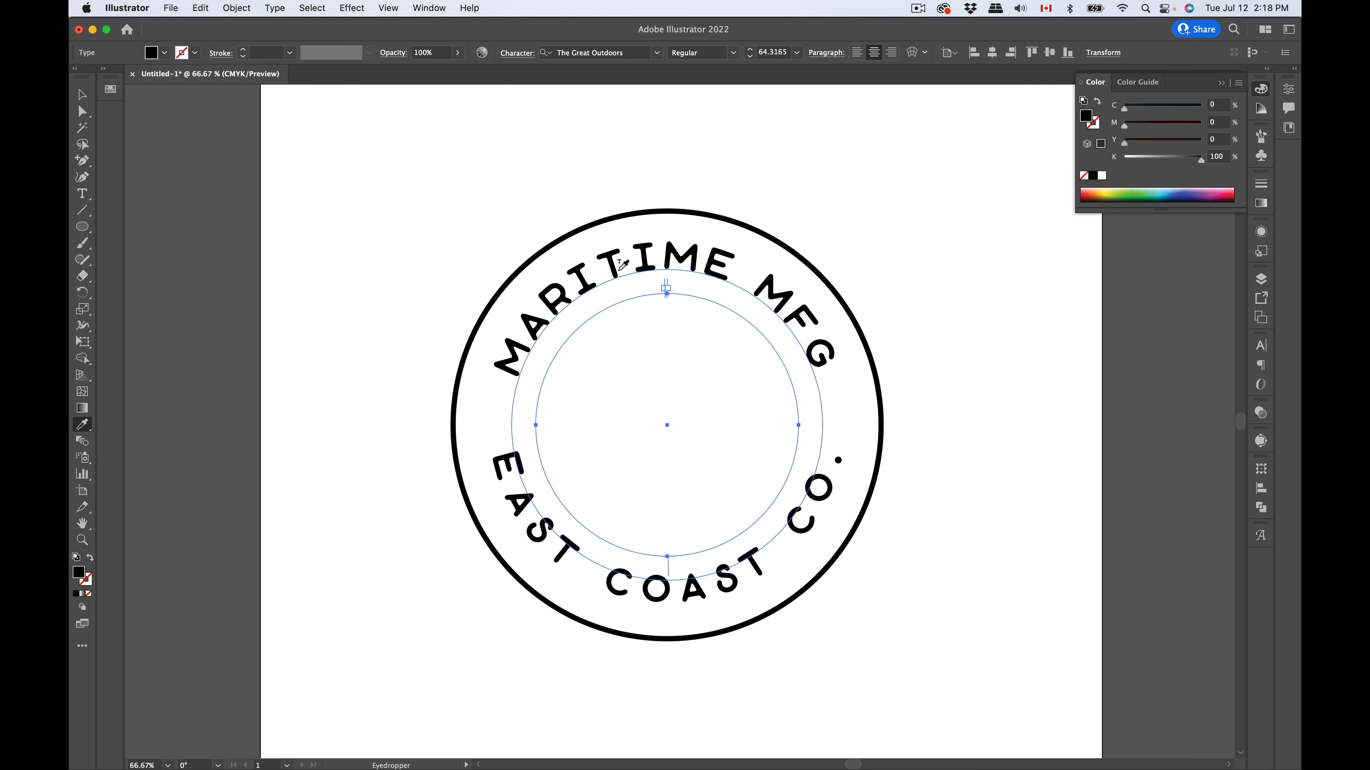
left_click(618, 269)
left_click(82, 95)
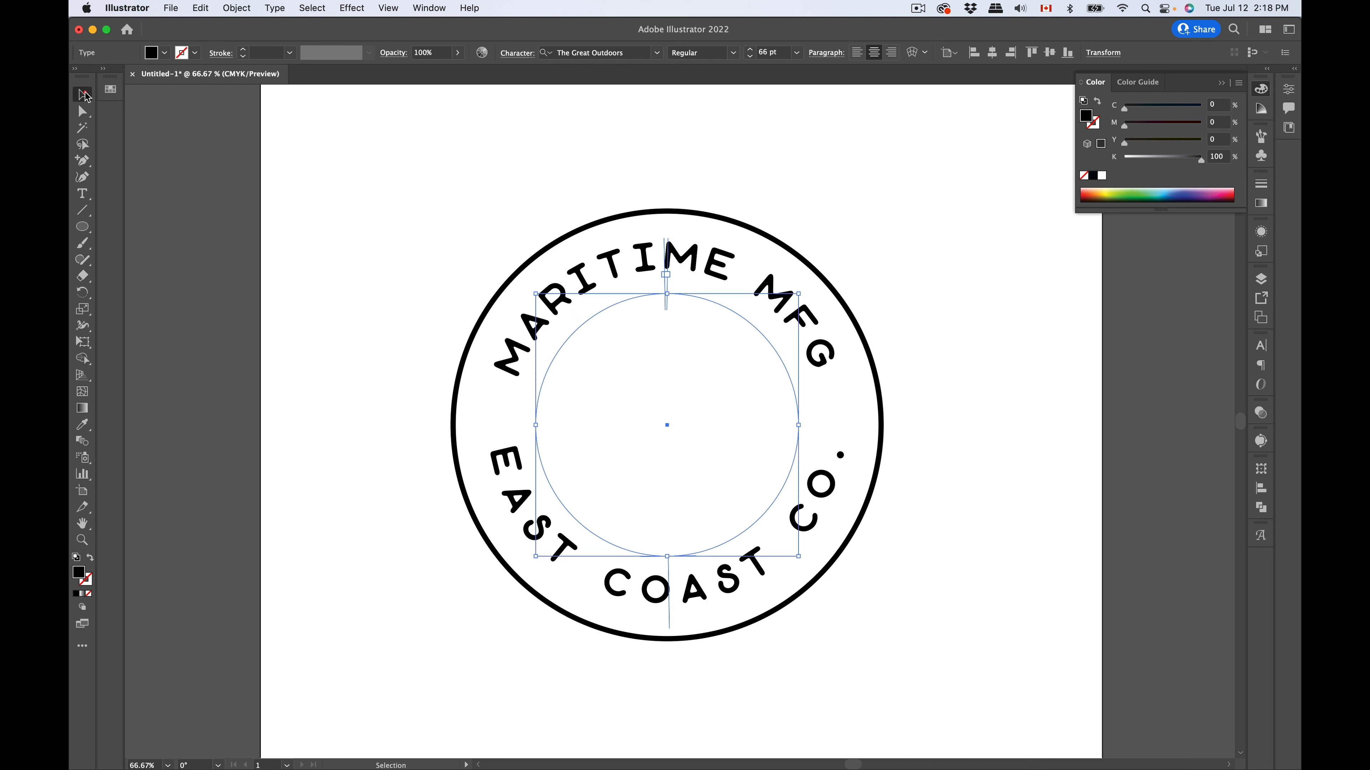
Step: Set the font size of both curved texts to 60 pt
left_click(726, 276, "shift")
left_click(771, 52)
type("60")
key("Return")
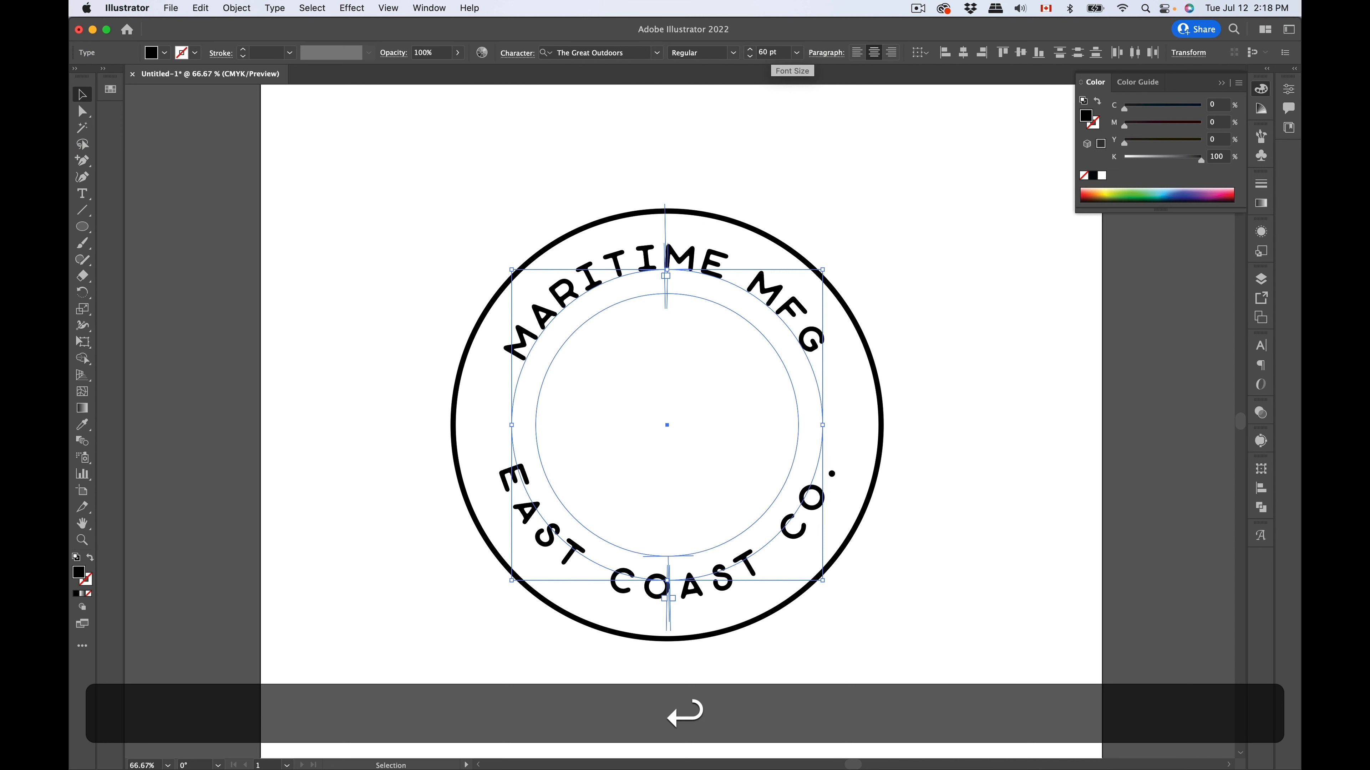
left_click(900, 345)
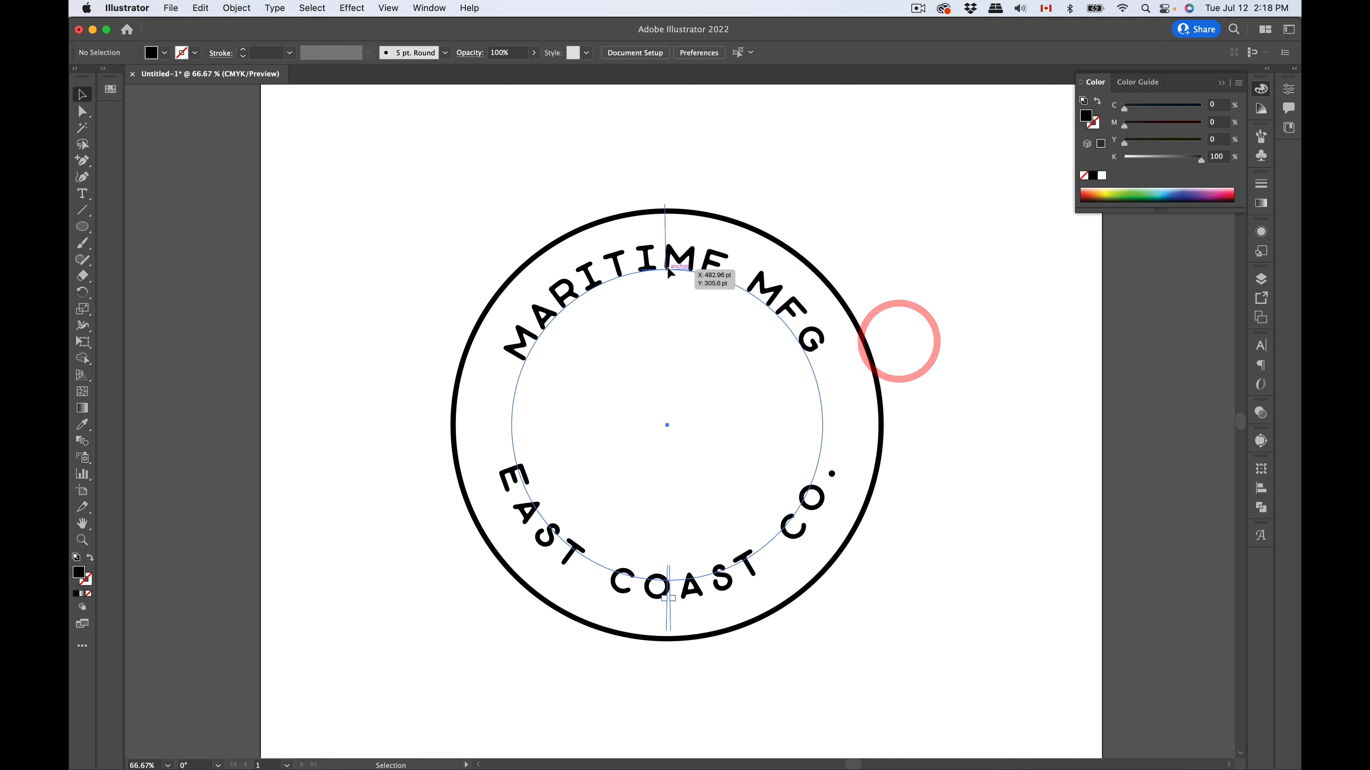
Step: Scale the outer ring down proportionally about its centre to about 435 pt in diameter
left_click(668, 270)
left_click(707, 590)
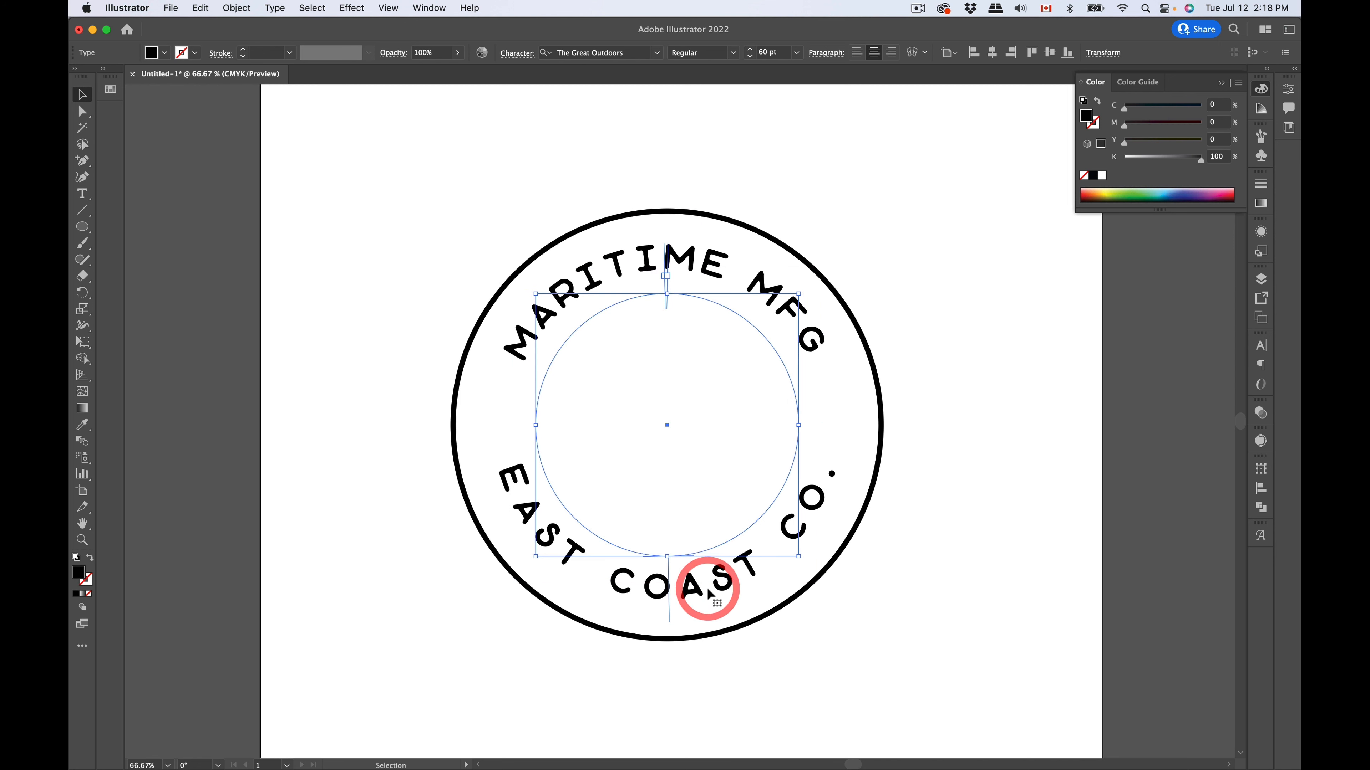
left_click(402, 191)
left_click(642, 211)
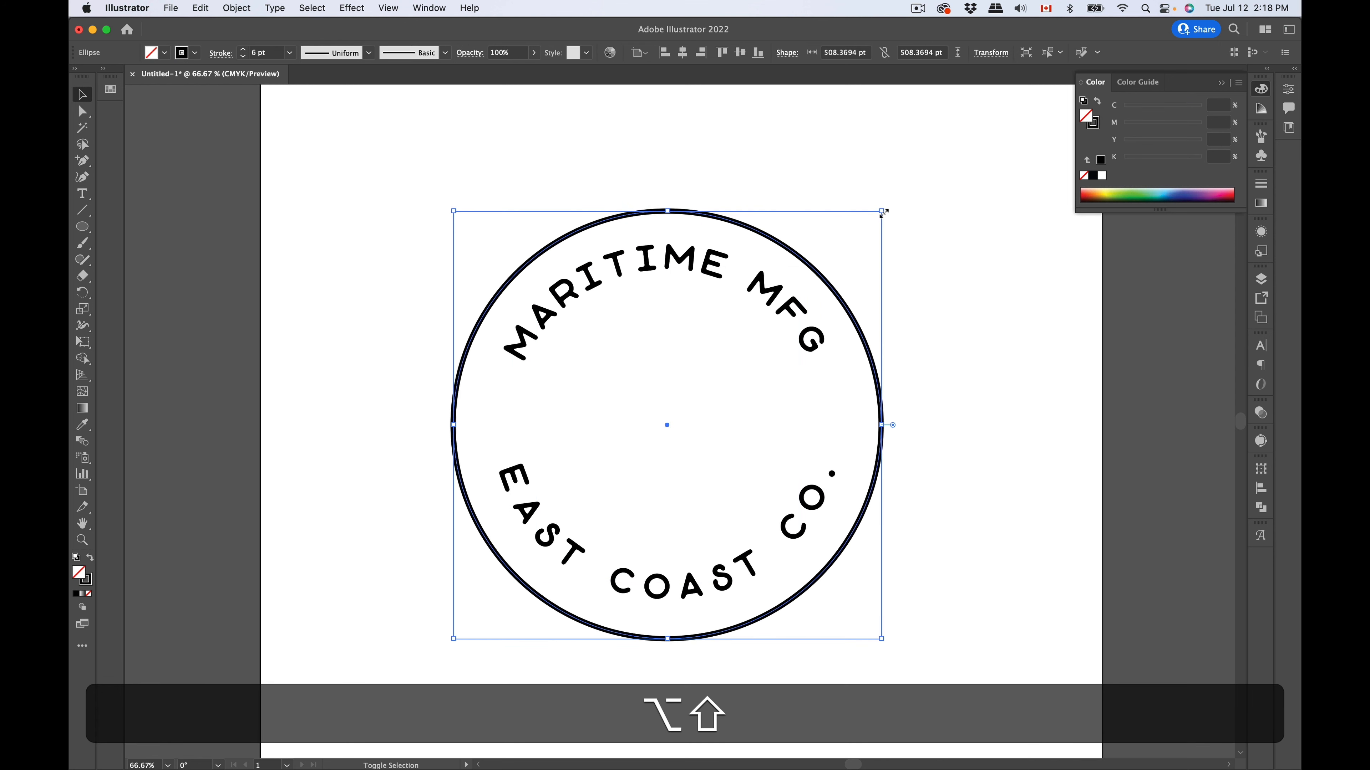
left_click_drag(883, 211, 856, 242)
Step: Enlarge the EAST COAST CO. text circle slightly about its centre and match its type back to the upper text's 60 pt
left_click(759, 570, "alt+shift")
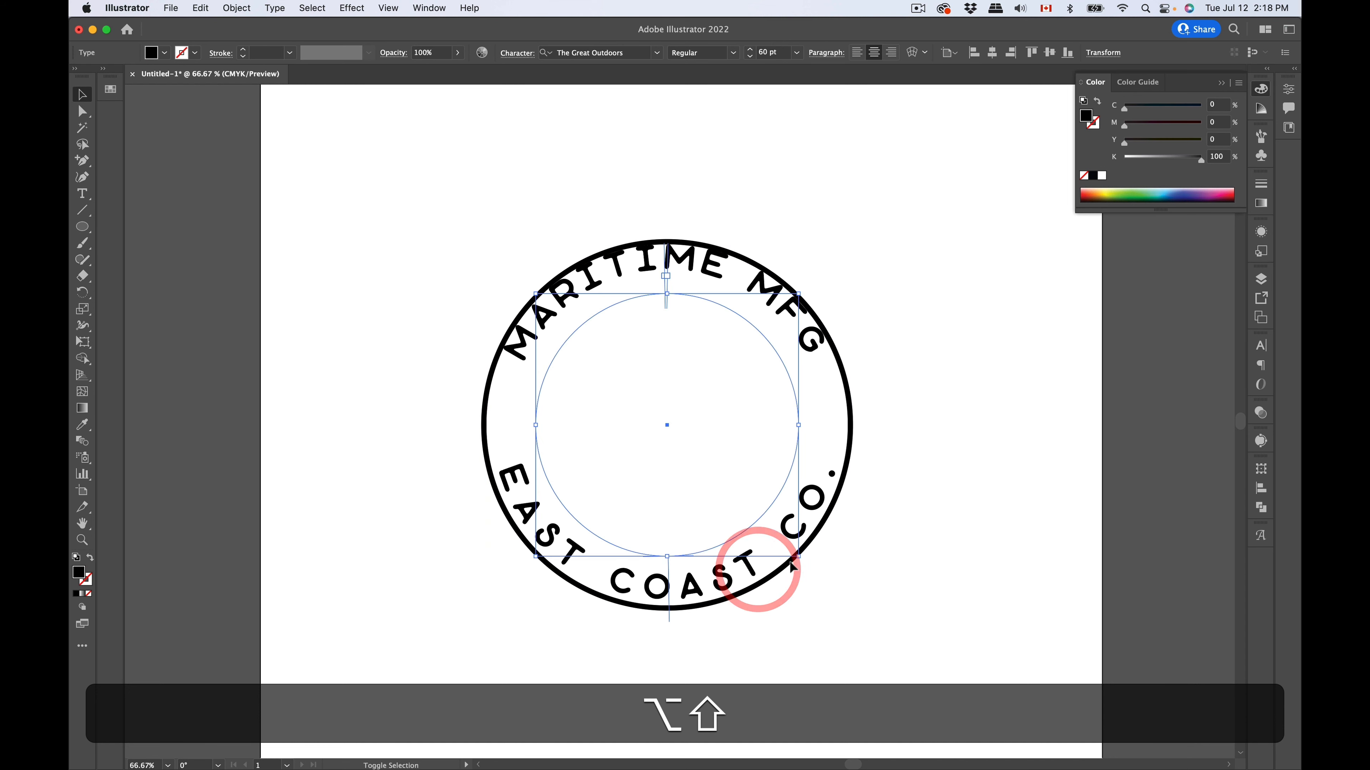
left_click(805, 570, "alt+shift")
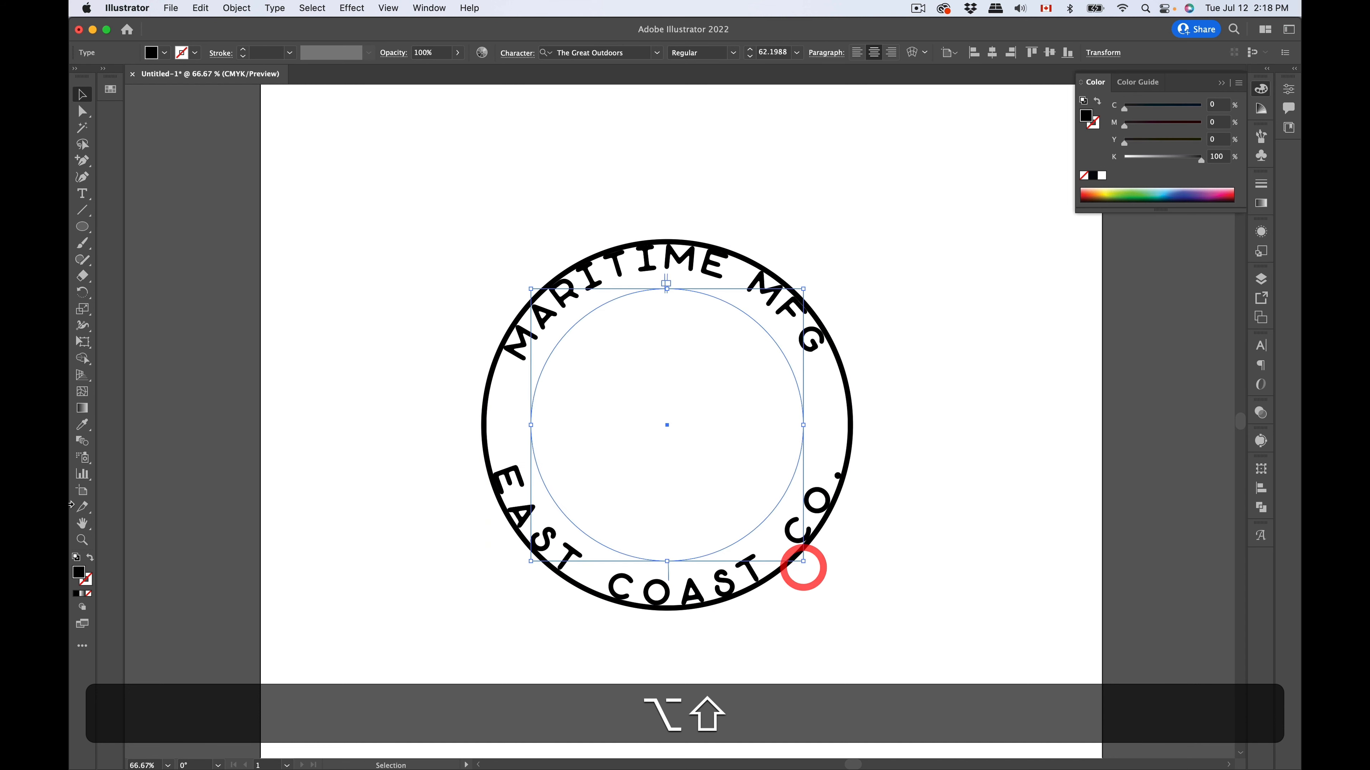
left_click(82, 425)
left_click(656, 249)
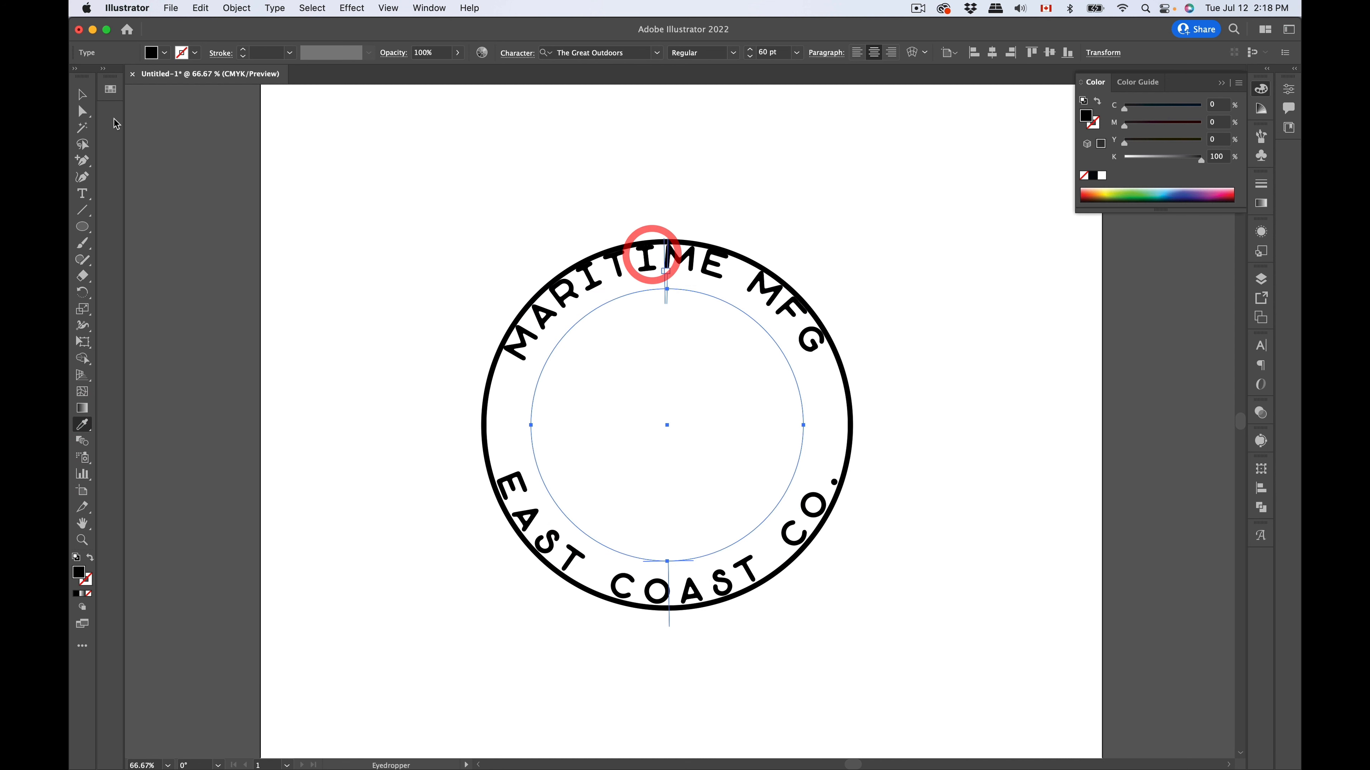
left_click(82, 94)
Step: Enlarge the outer ring proportionally about its centre to about 484 pt in diameter
left_click(835, 356)
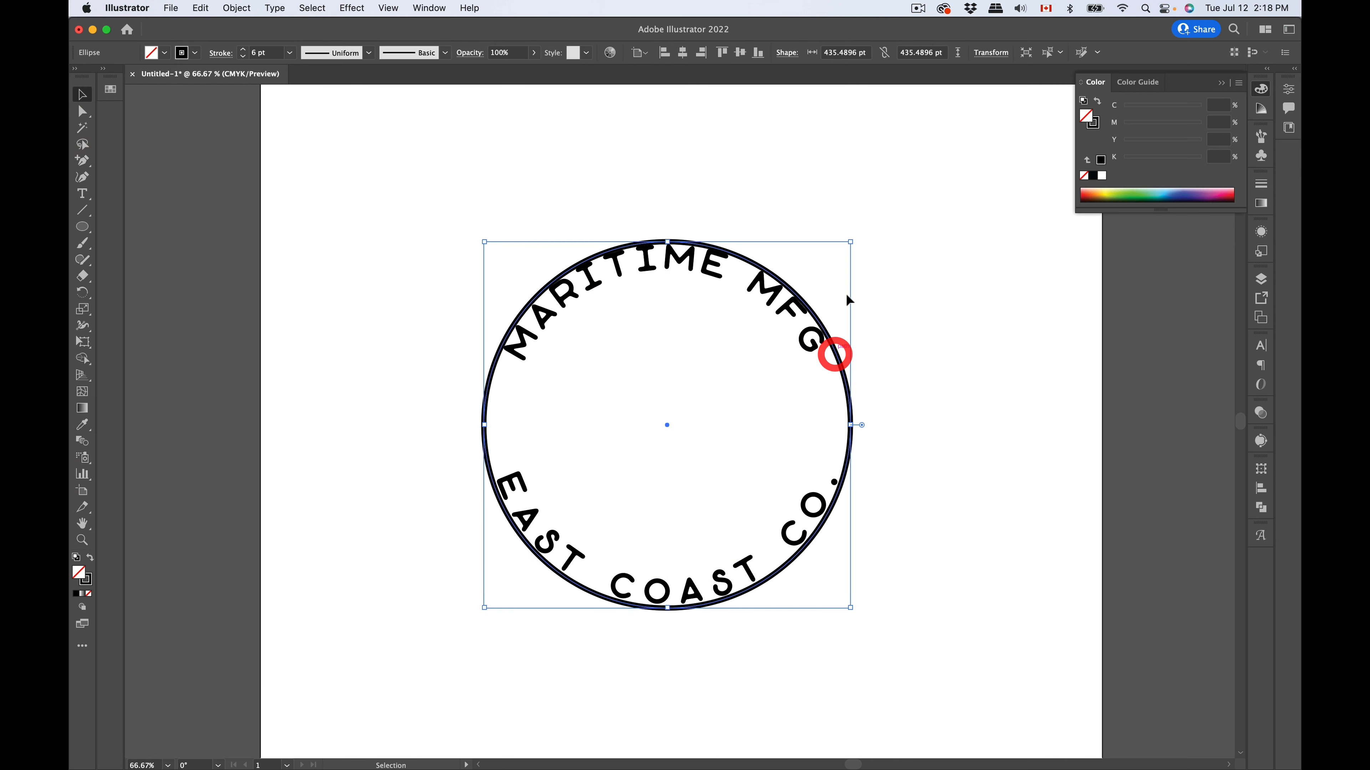
left_click_drag(851, 239, 872, 215)
left_click(1009, 300)
Step: Duplicate the outer ring in place and scale the copy about its centre to about 320 pt, forming an inner ring inside the text
left_click(707, 224)
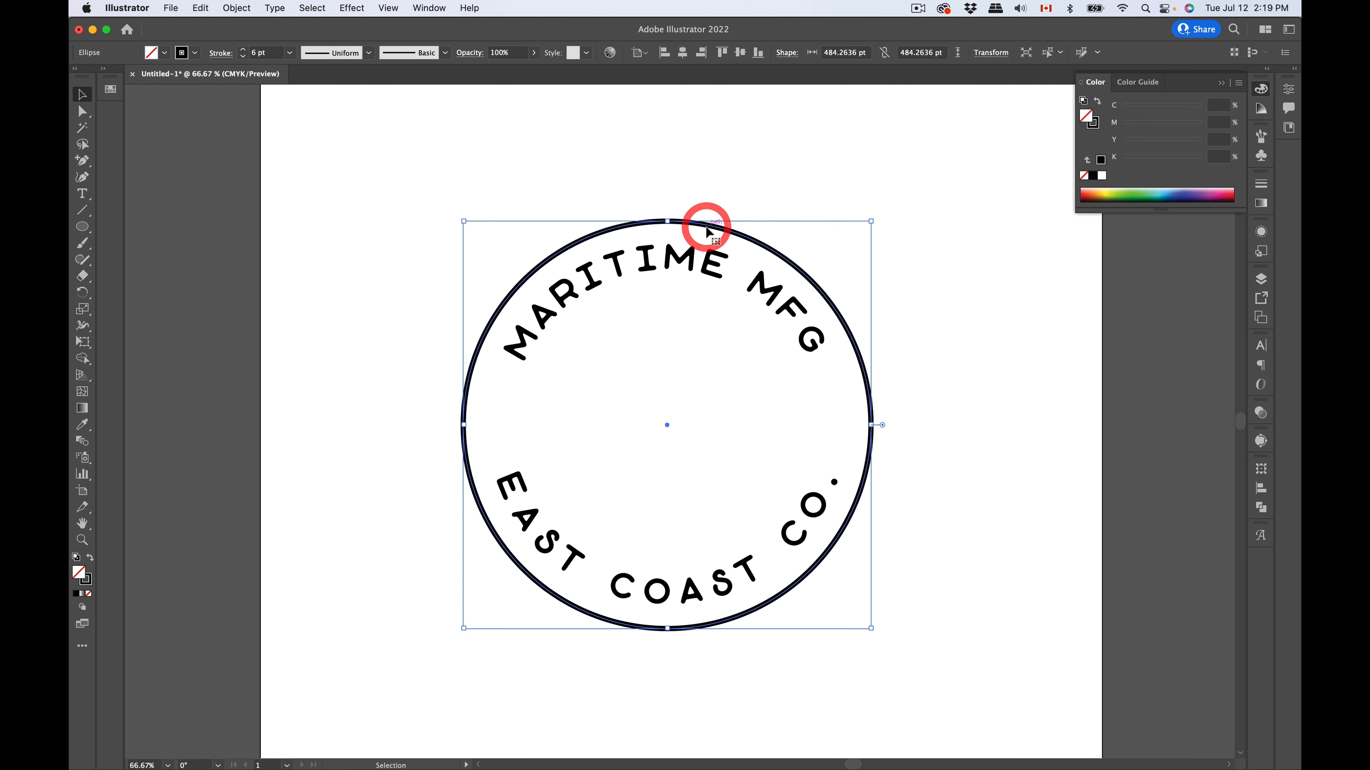
key("super")
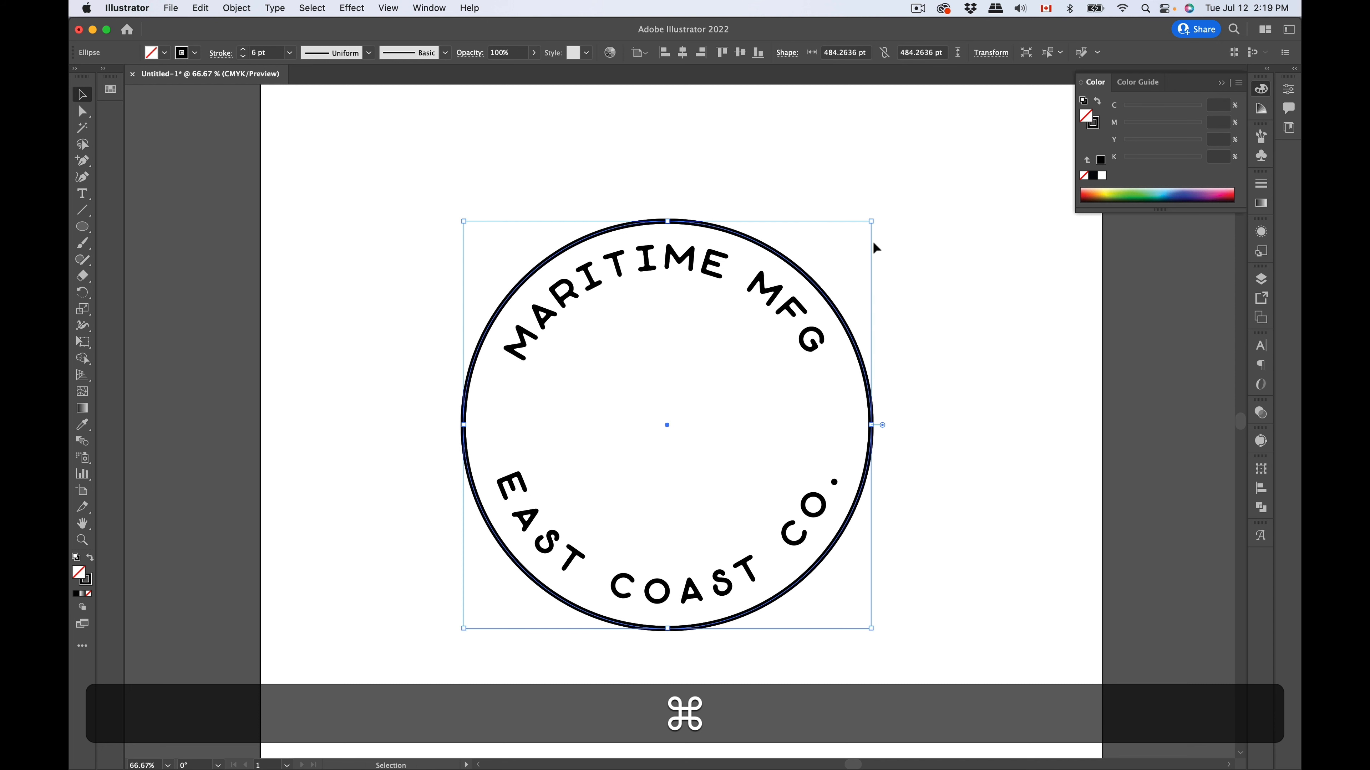
left_click_drag(873, 221, 842, 291)
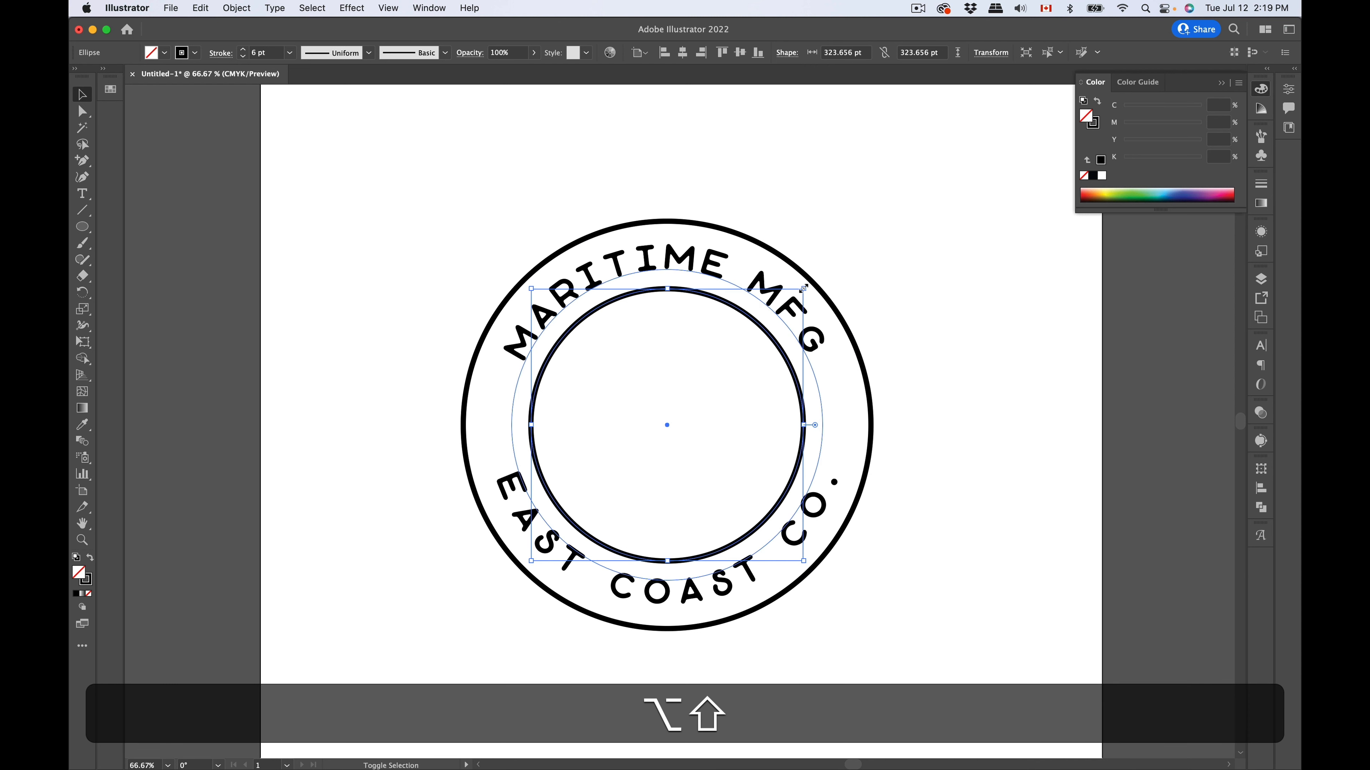
left_click_drag(803, 288, 802, 289)
left_click(630, 151)
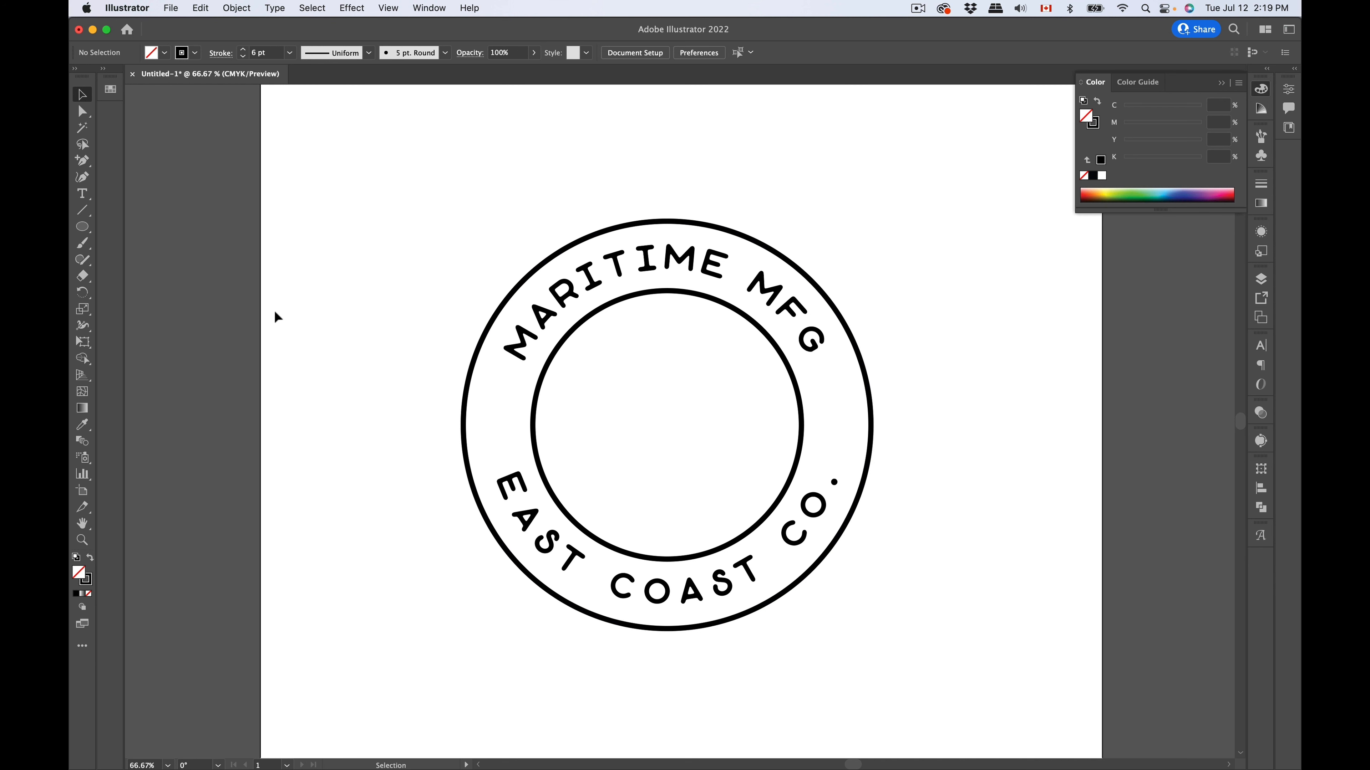
Step: Draw a horizontal line through the badge's centre, spanning the full diameter of the outer ring
left_click(83, 211)
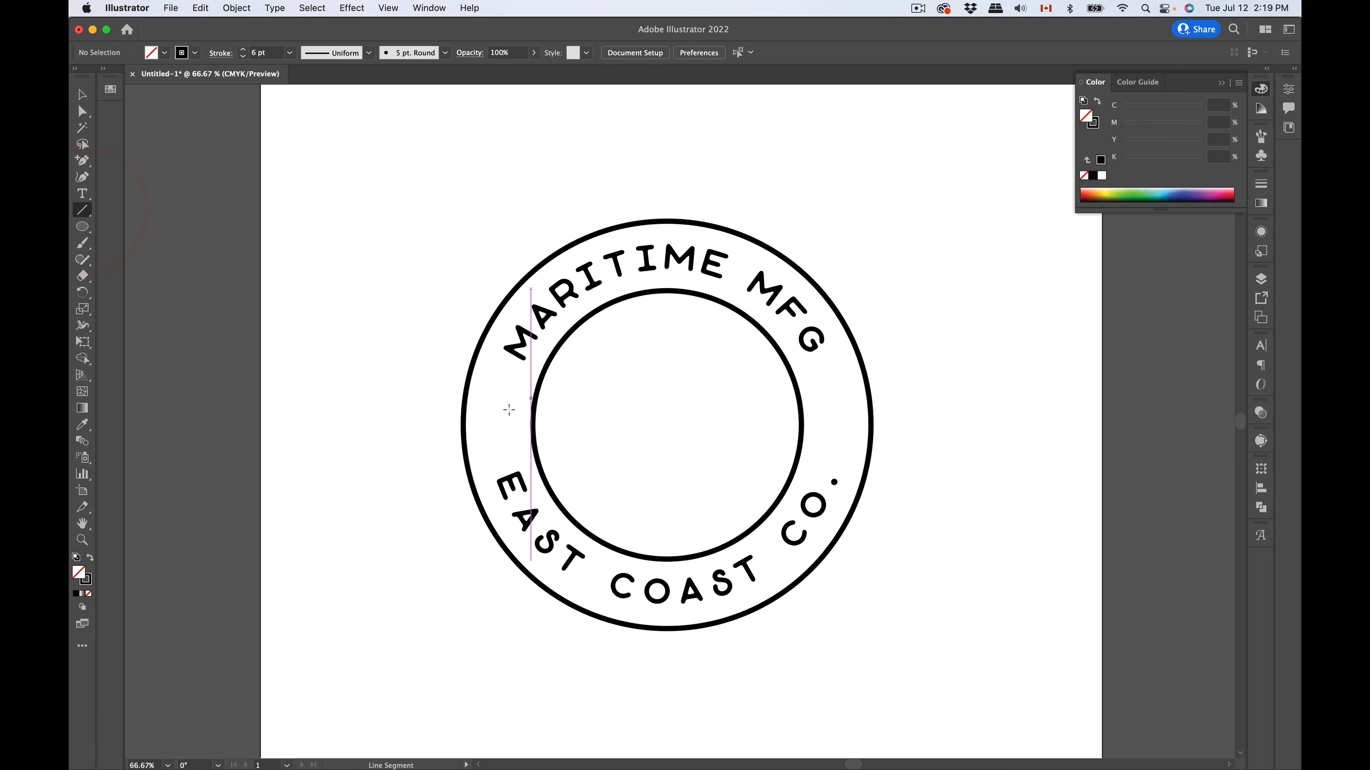
left_click_drag(462, 426, 871, 426)
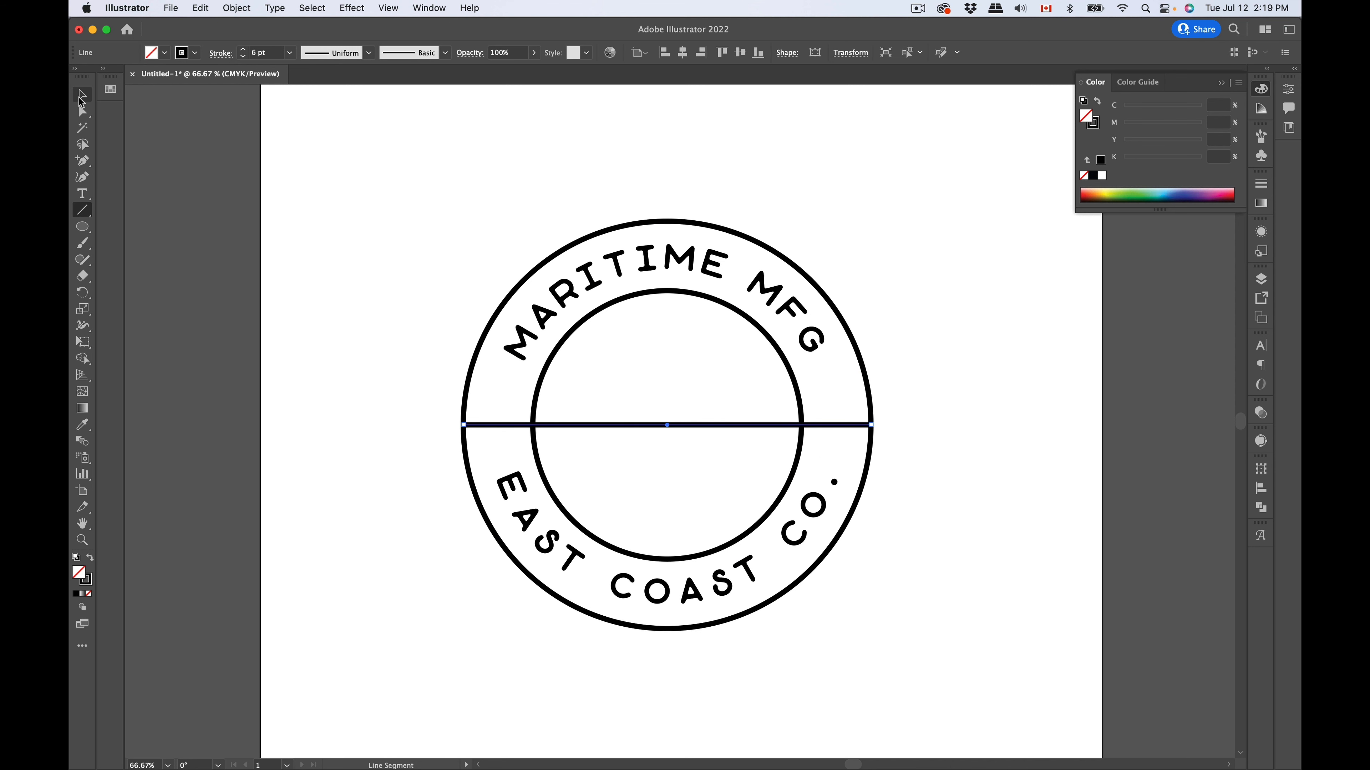
left_click(82, 100)
left_click(412, 145)
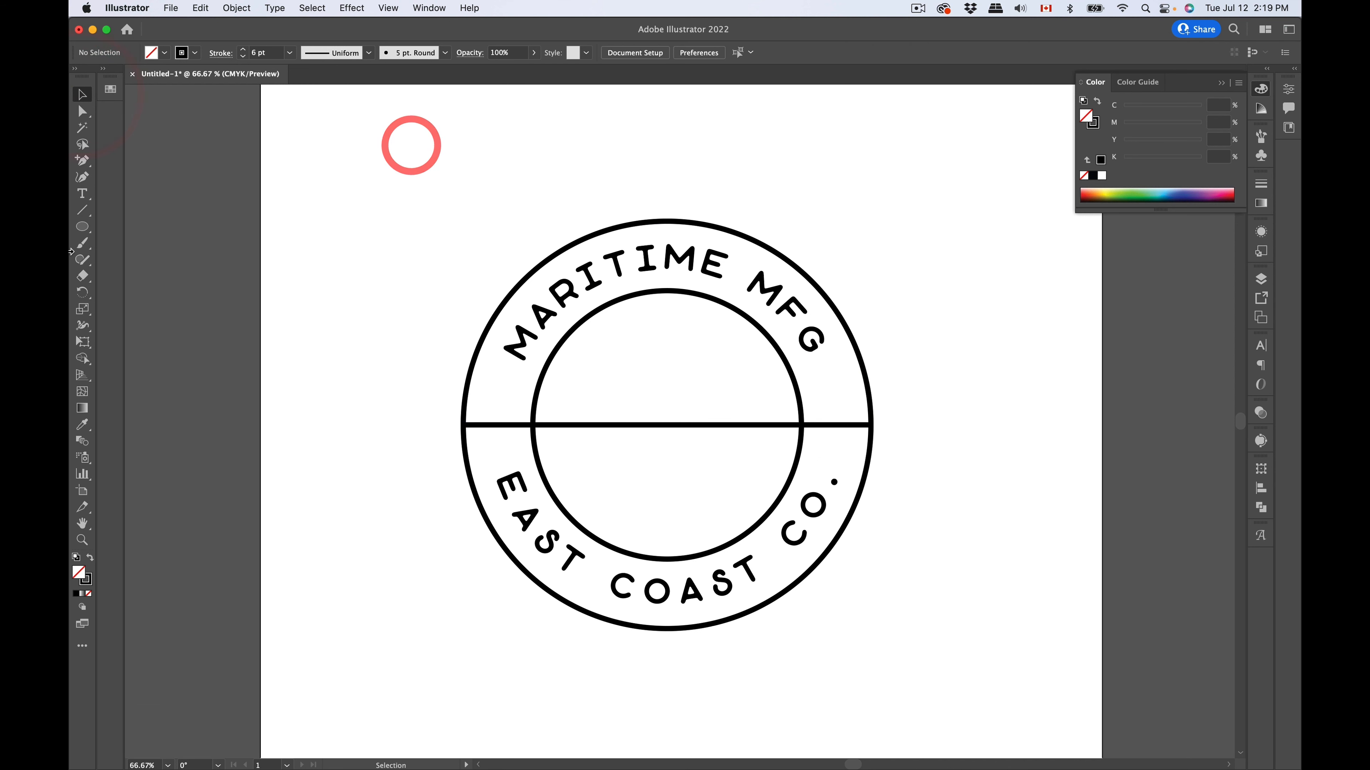
Step: Draw a circle about 159 pt in diameter at the badge's centre and cut it down to a closed upper half-circle
left_click(82, 227)
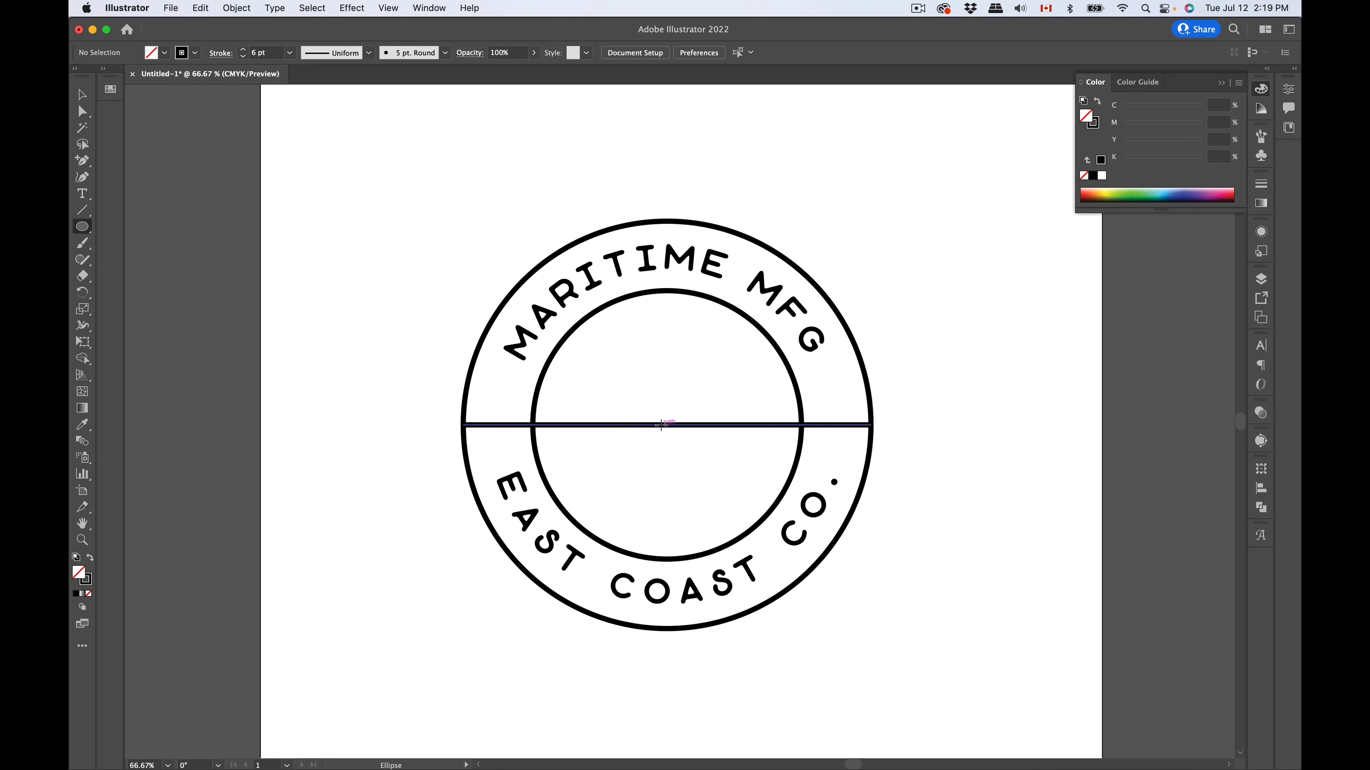
left_click_drag(667, 423, 735, 482)
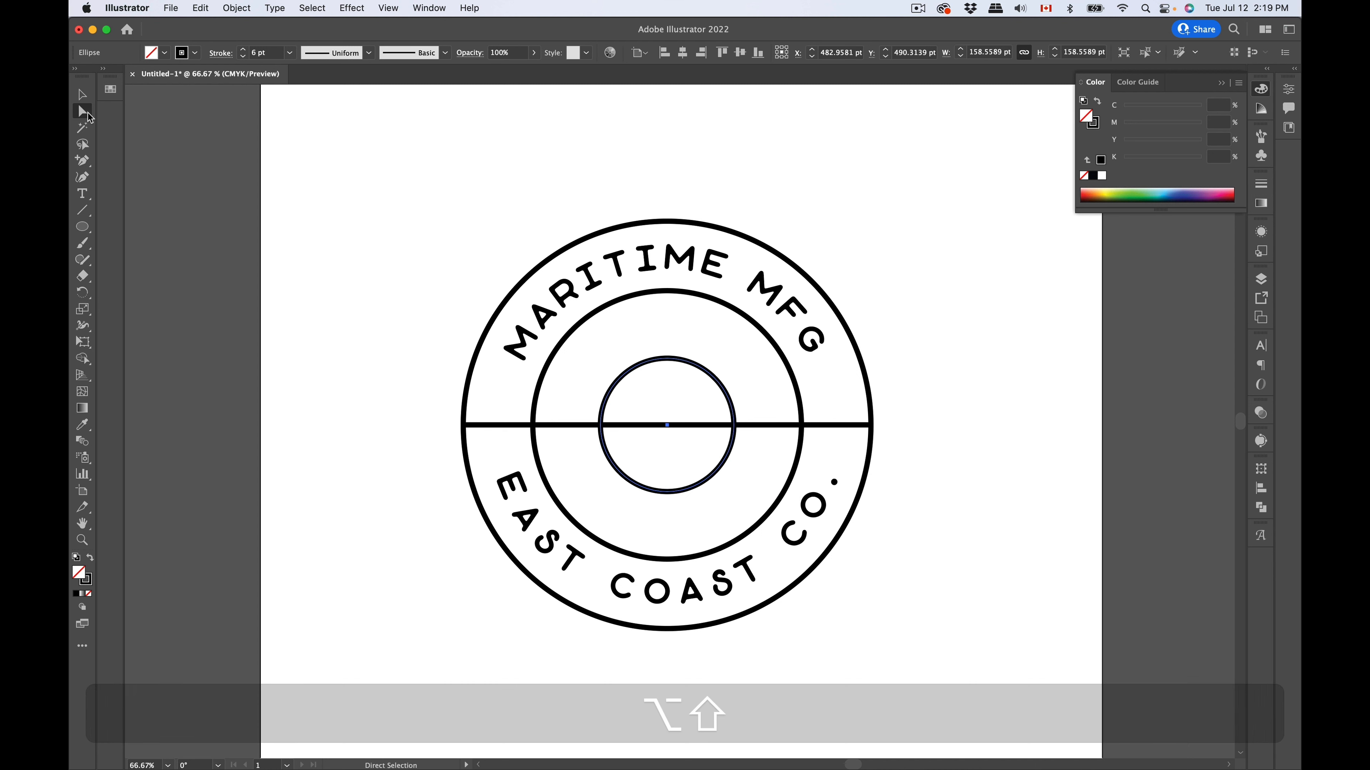
left_click(83, 112)
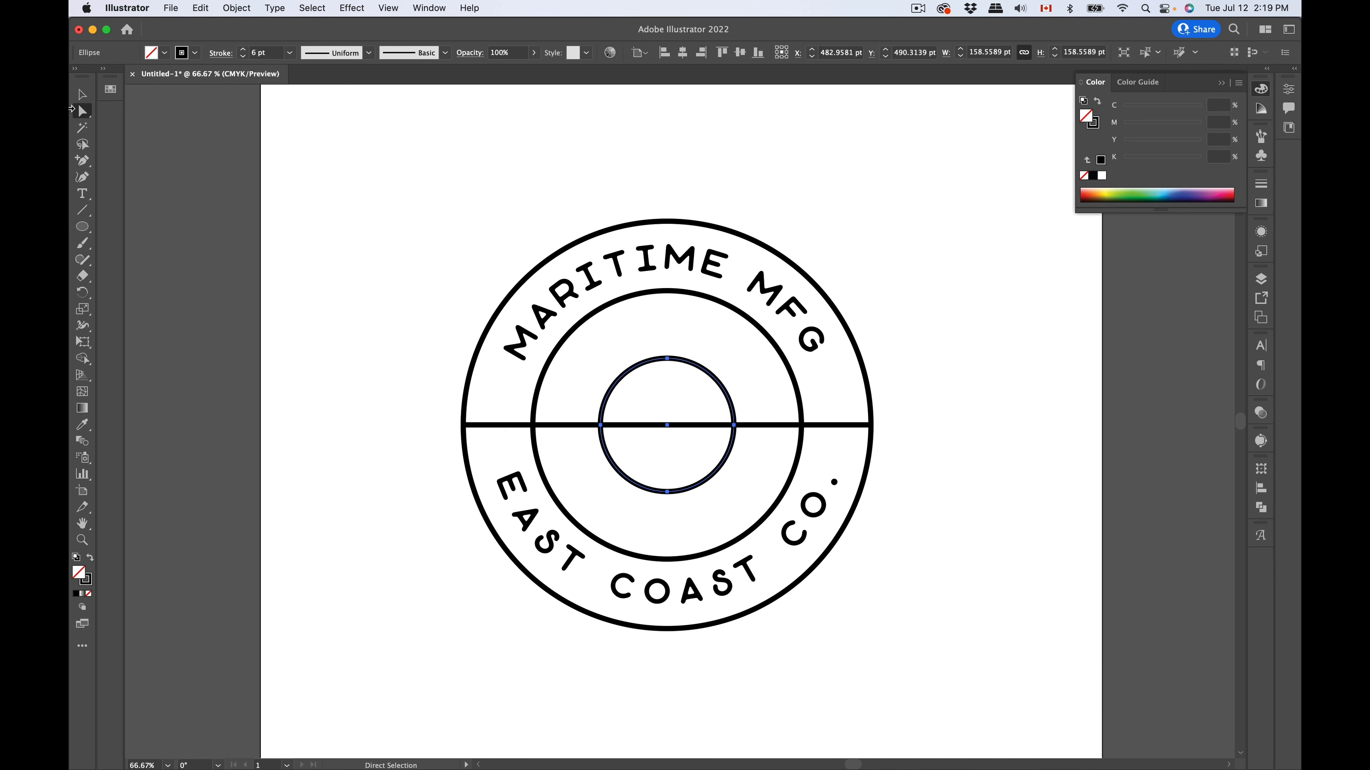
left_click(667, 492)
key("BackSpace")
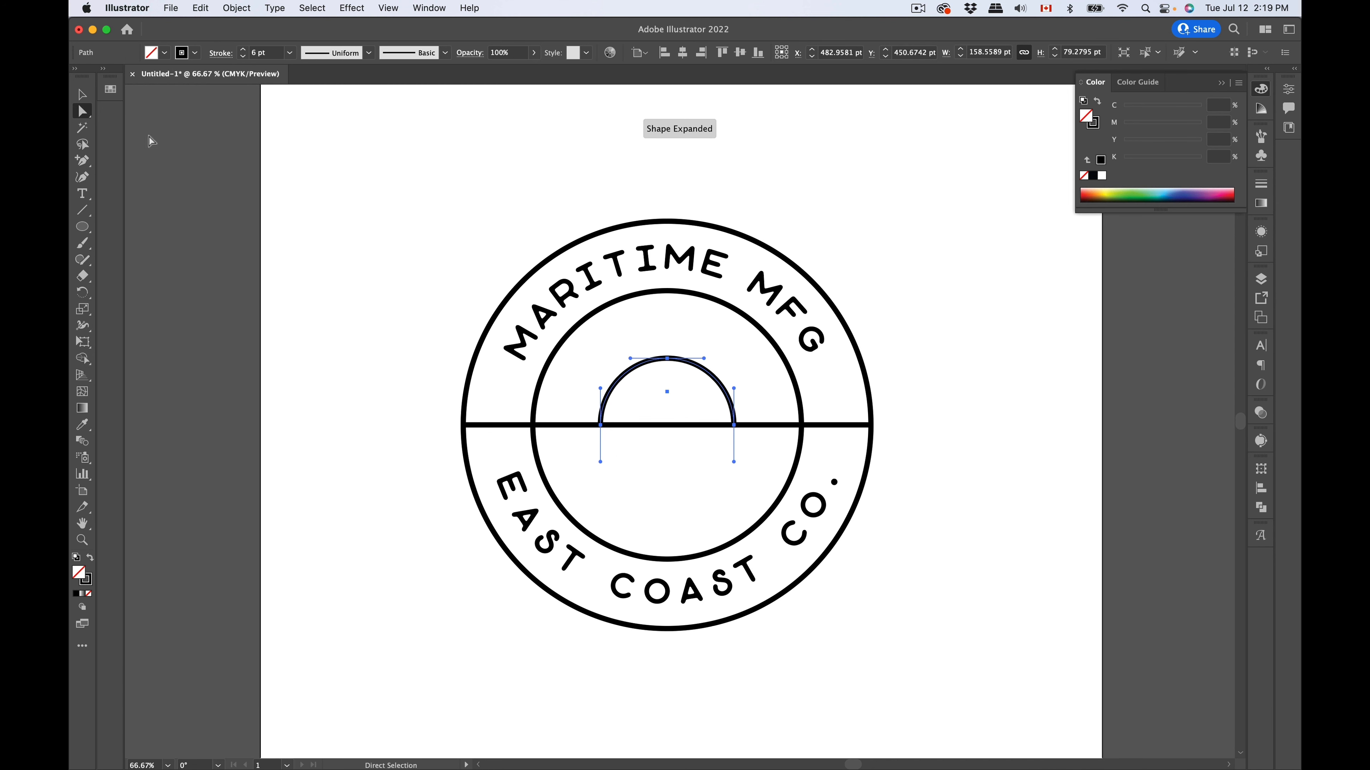
left_click(1262, 509)
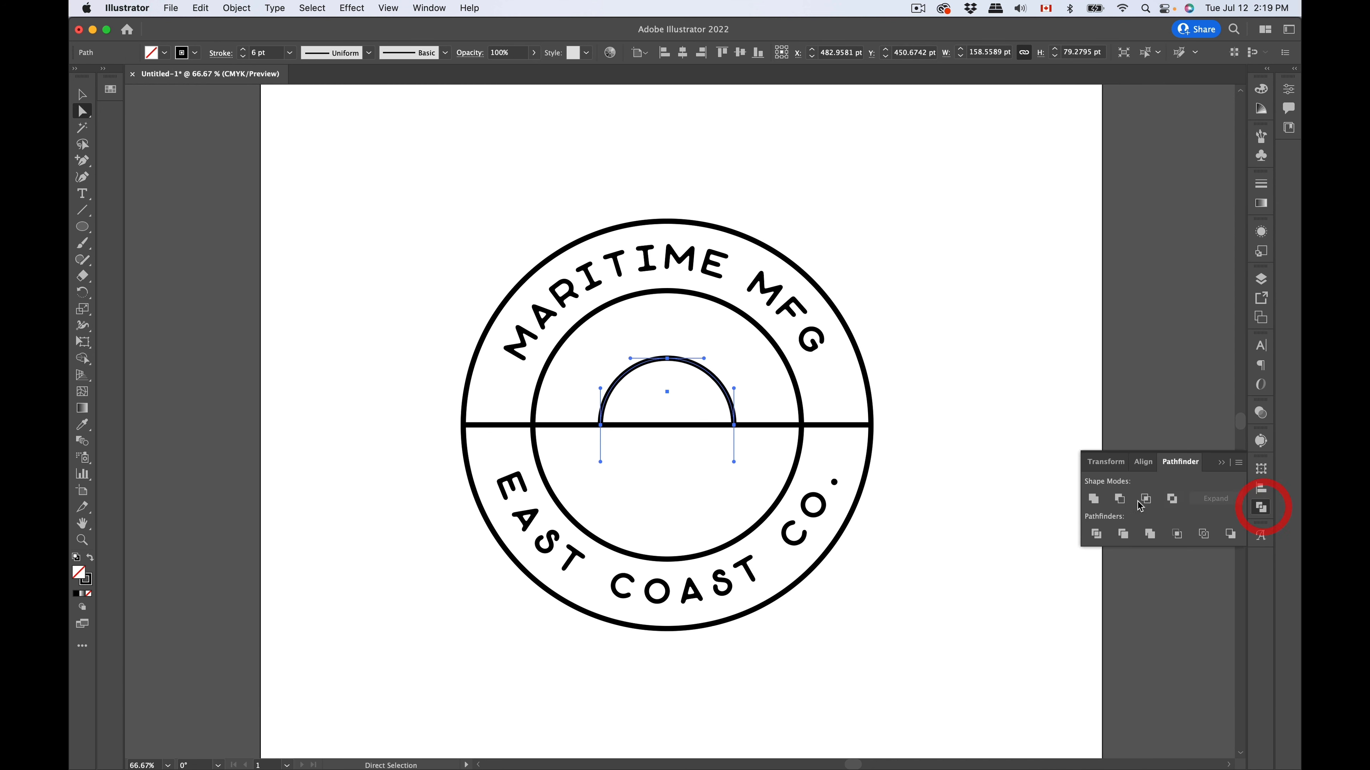
left_click(1094, 499)
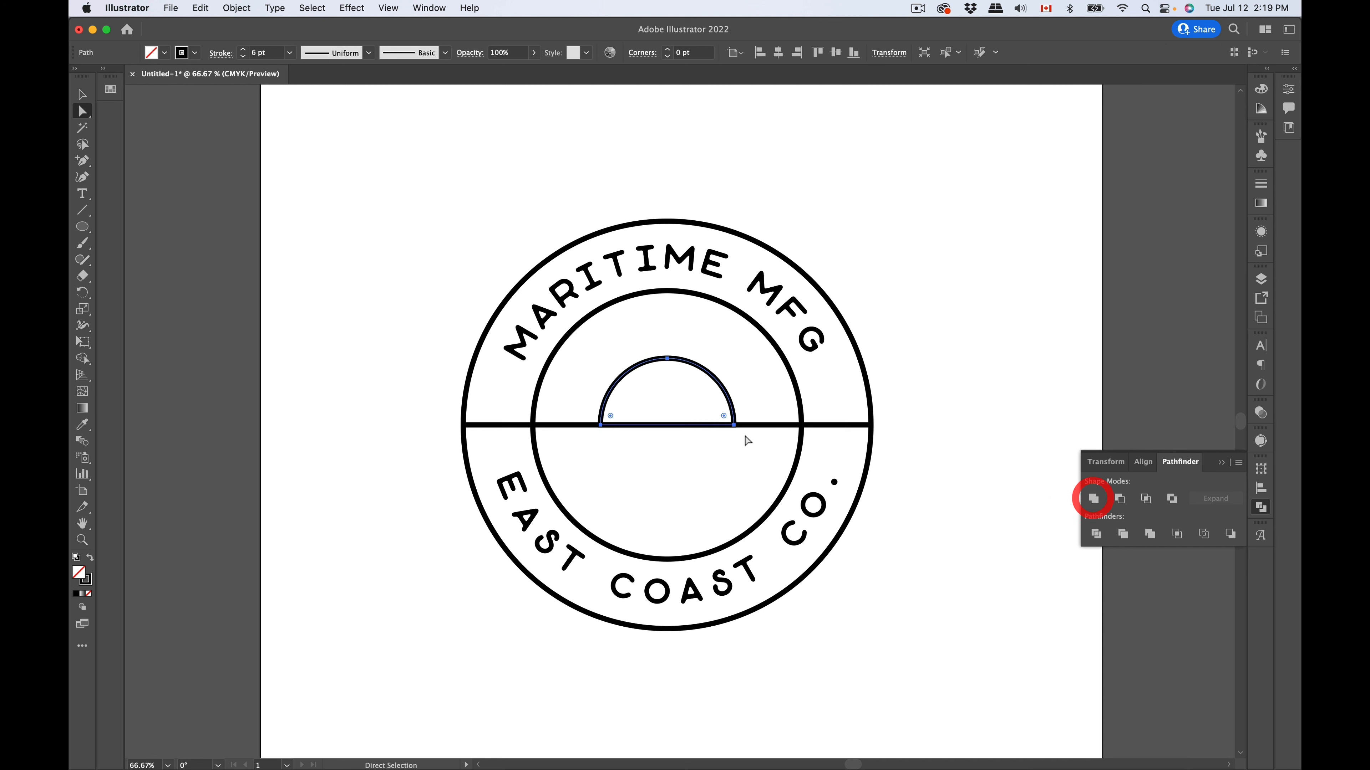
Step: Draw a vertical ray from the inner ring's top to the half-circle and make a copy rotated 36° about the rings' centre
left_click(81, 208)
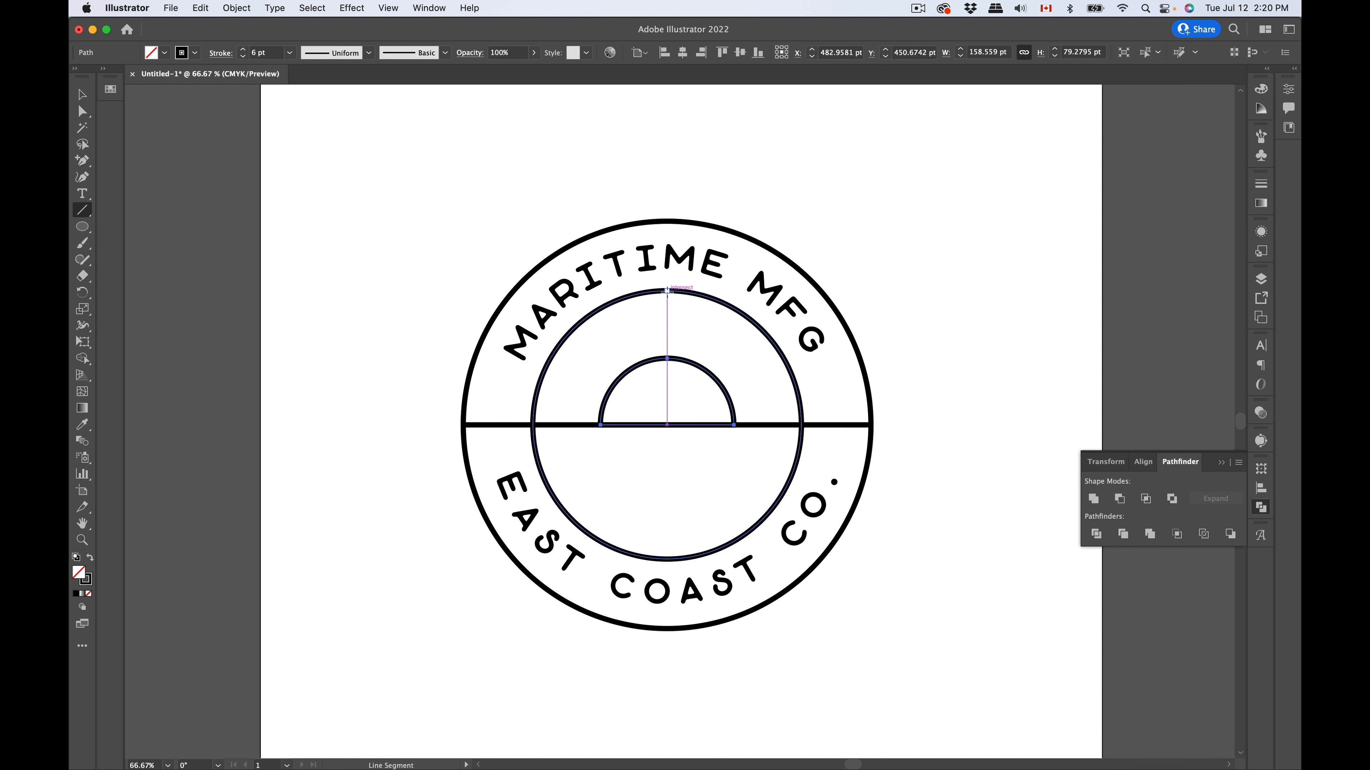
left_click_drag(667, 290, 667, 357)
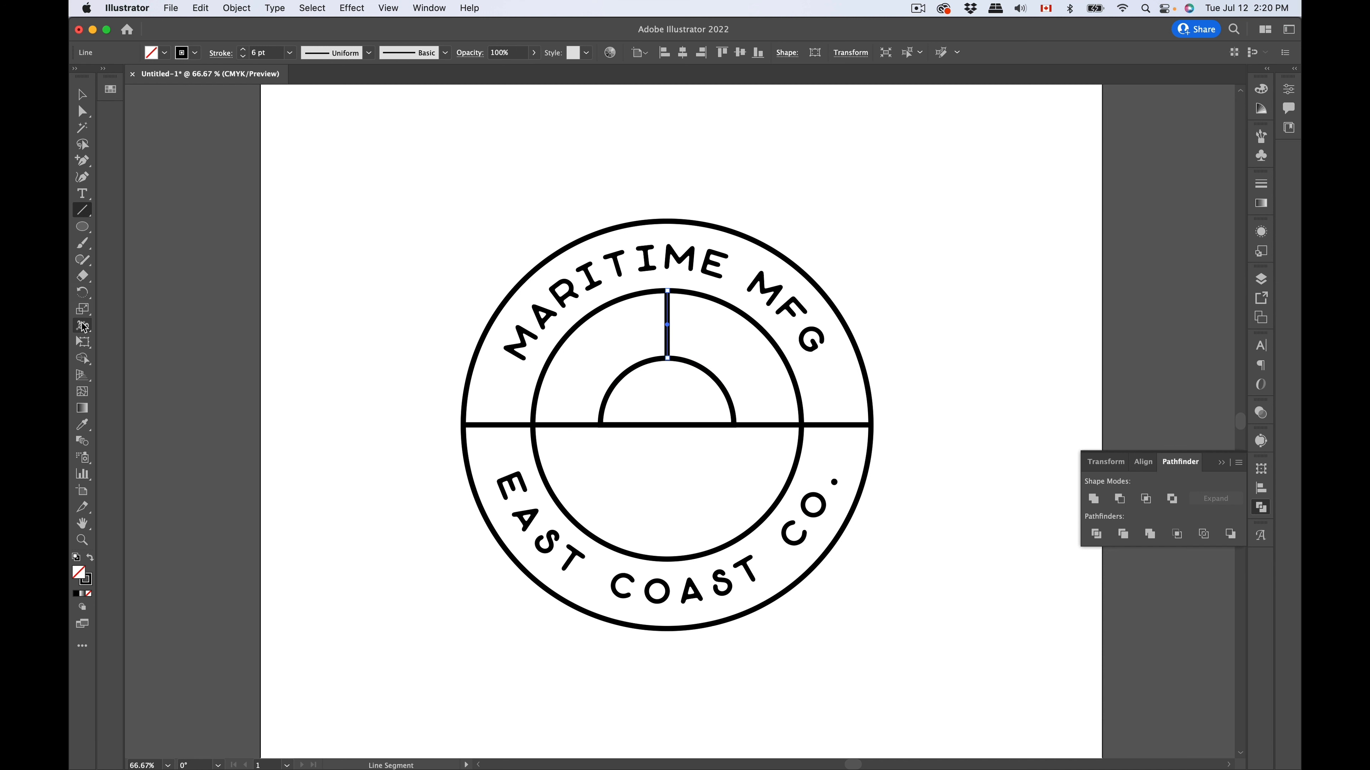
left_click(83, 293)
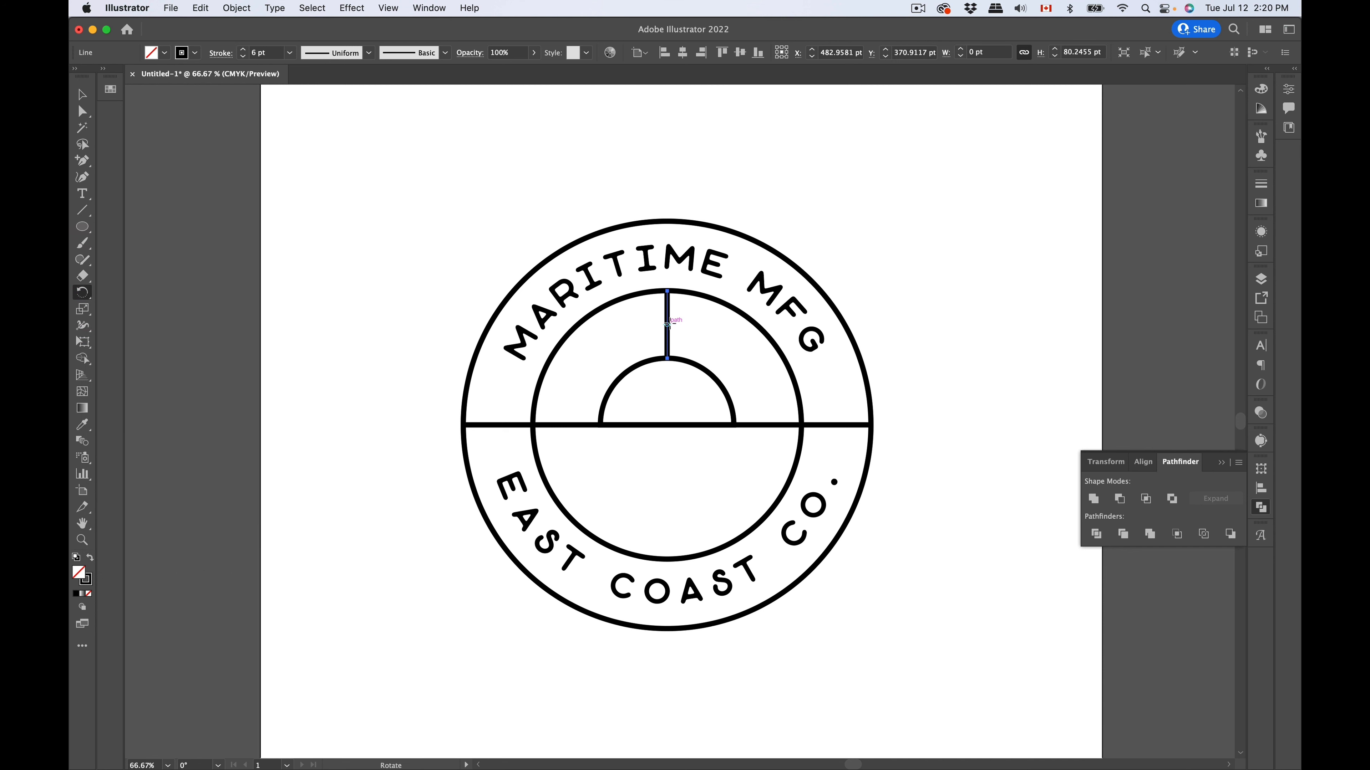
key("super+equal")
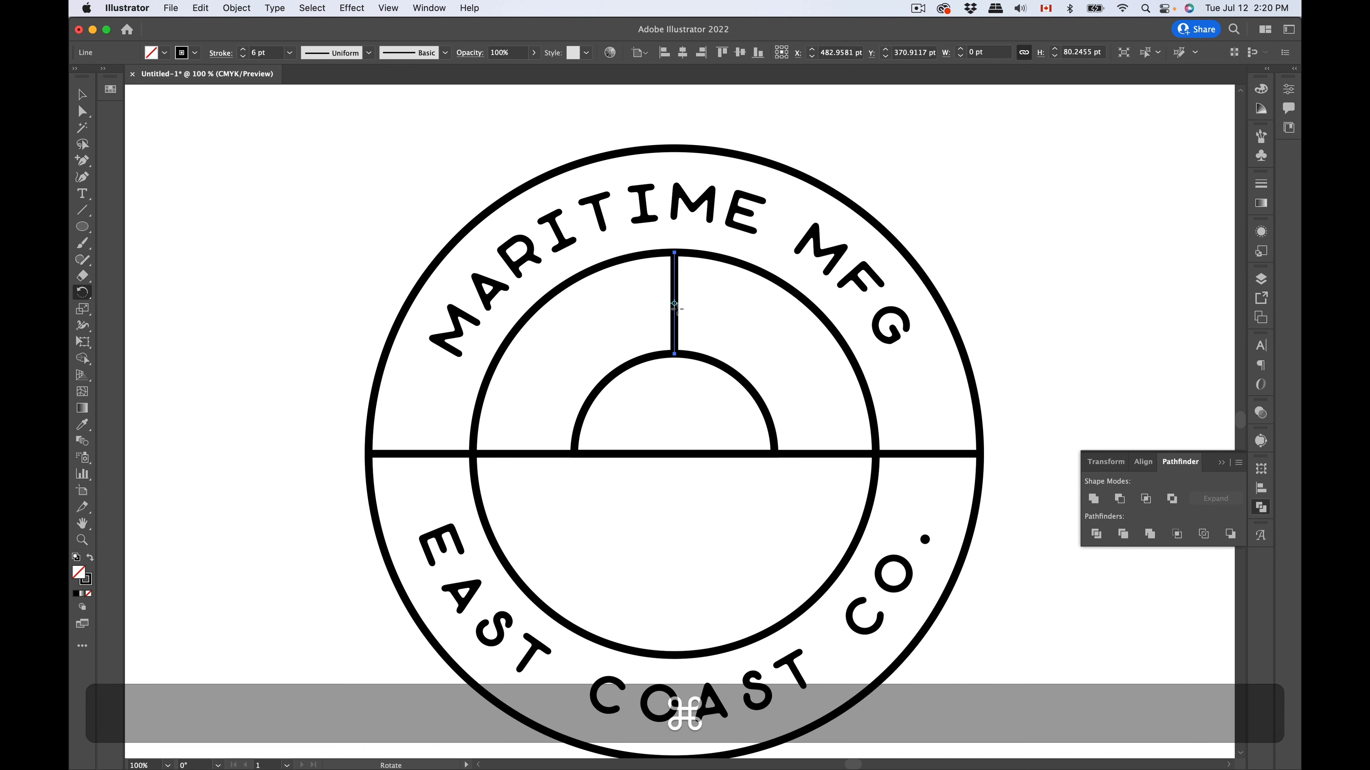
key("shift")
left_click(674, 453)
key("alt")
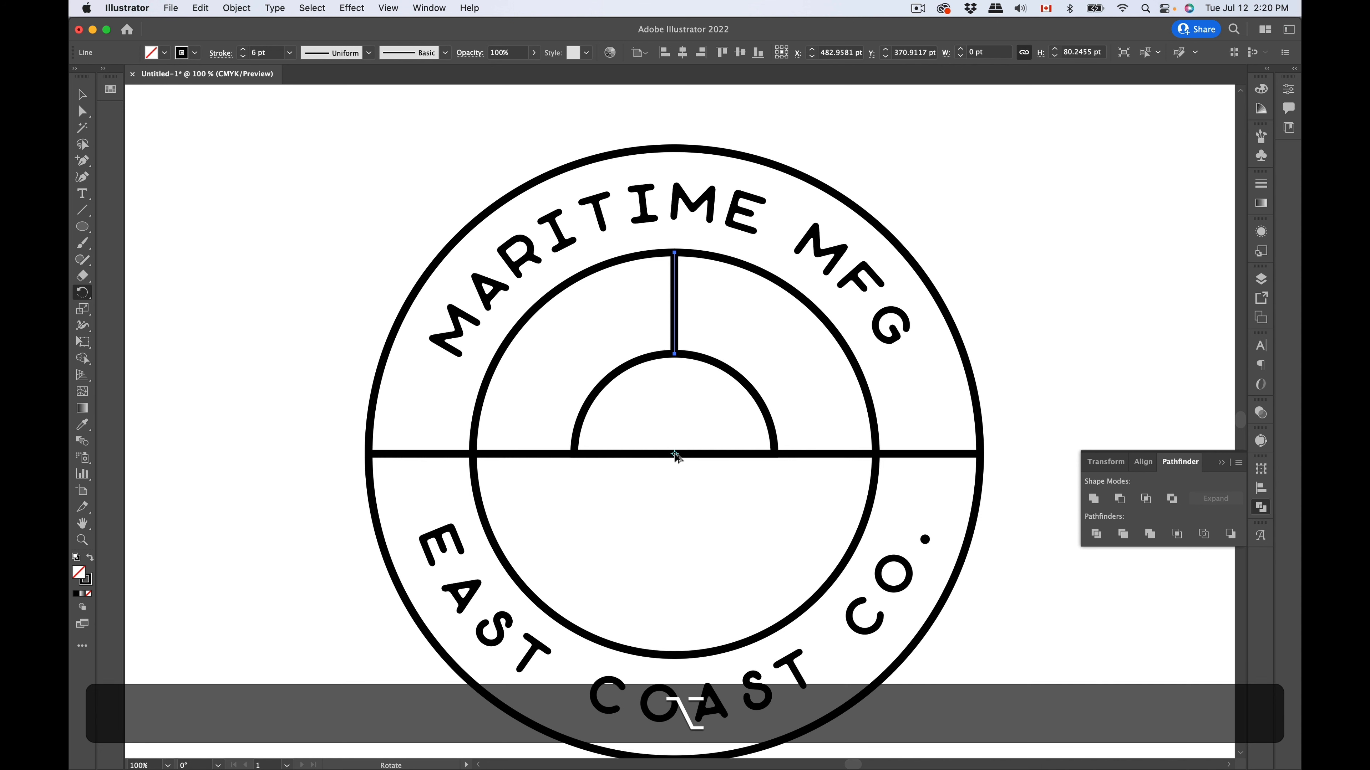
left_click(674, 453, "alt")
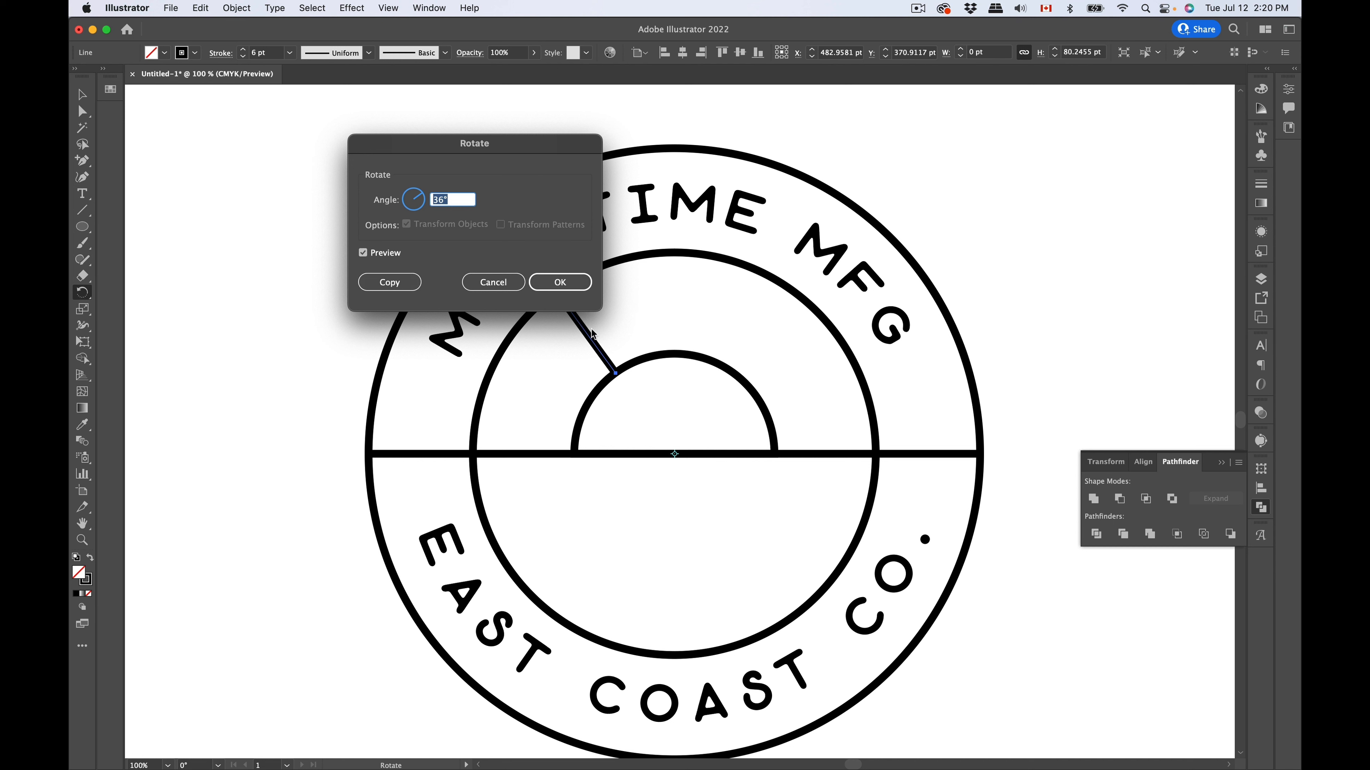
left_click(395, 278)
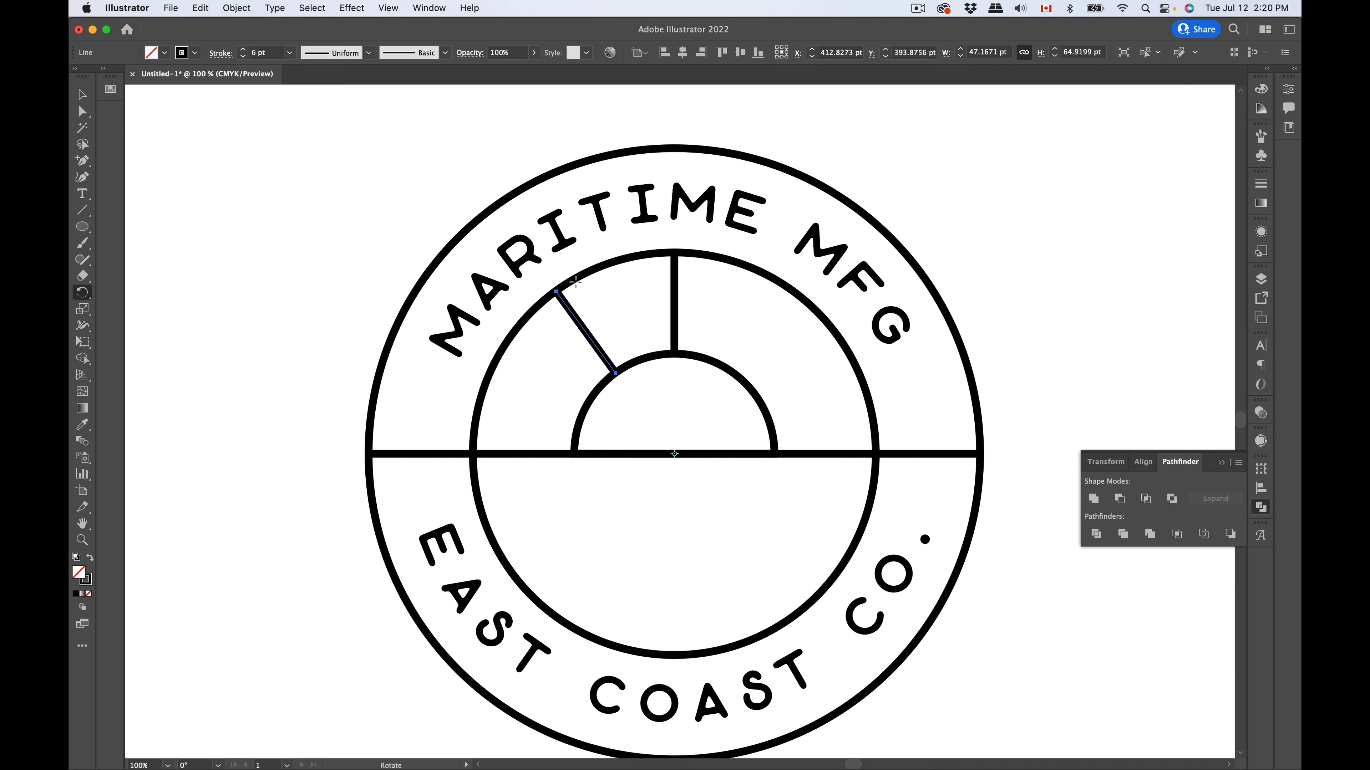
Step: Repeat the rotated copy eight more times to spread ten rays evenly around the centre
key("super+d")
key("super+d")
key("super+d")
key("super+d")
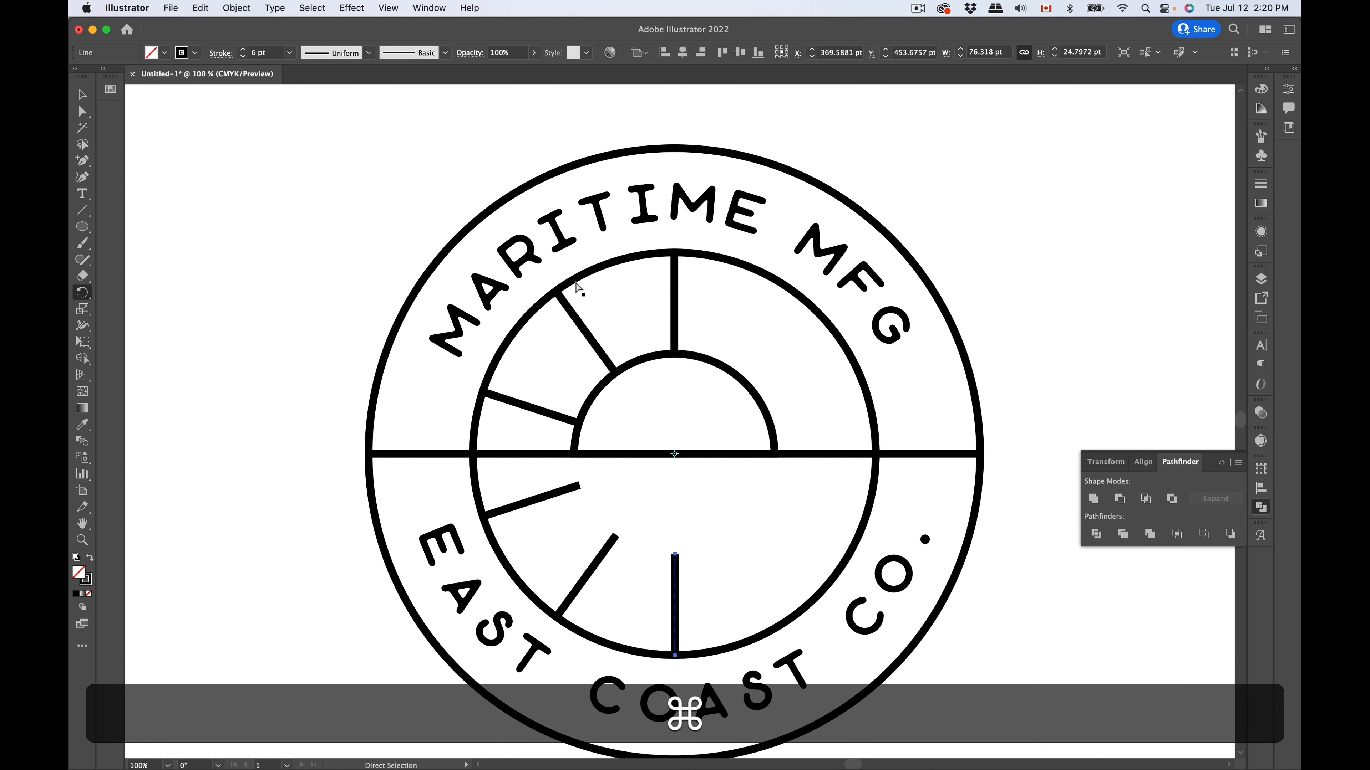
key("super+d")
key("super+d")
key("super+d")
key("super+d")
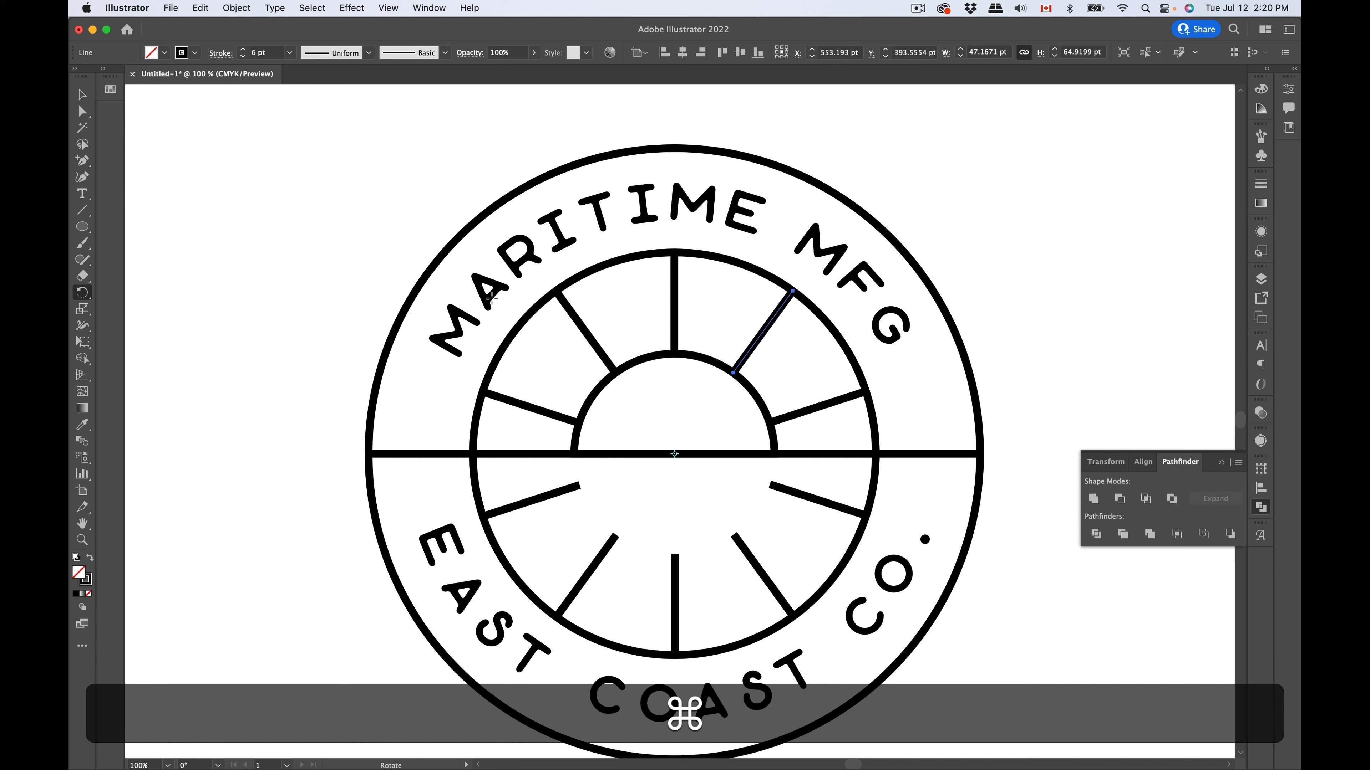
Step: Delete the five rays below the horizontal line
left_click(82, 111)
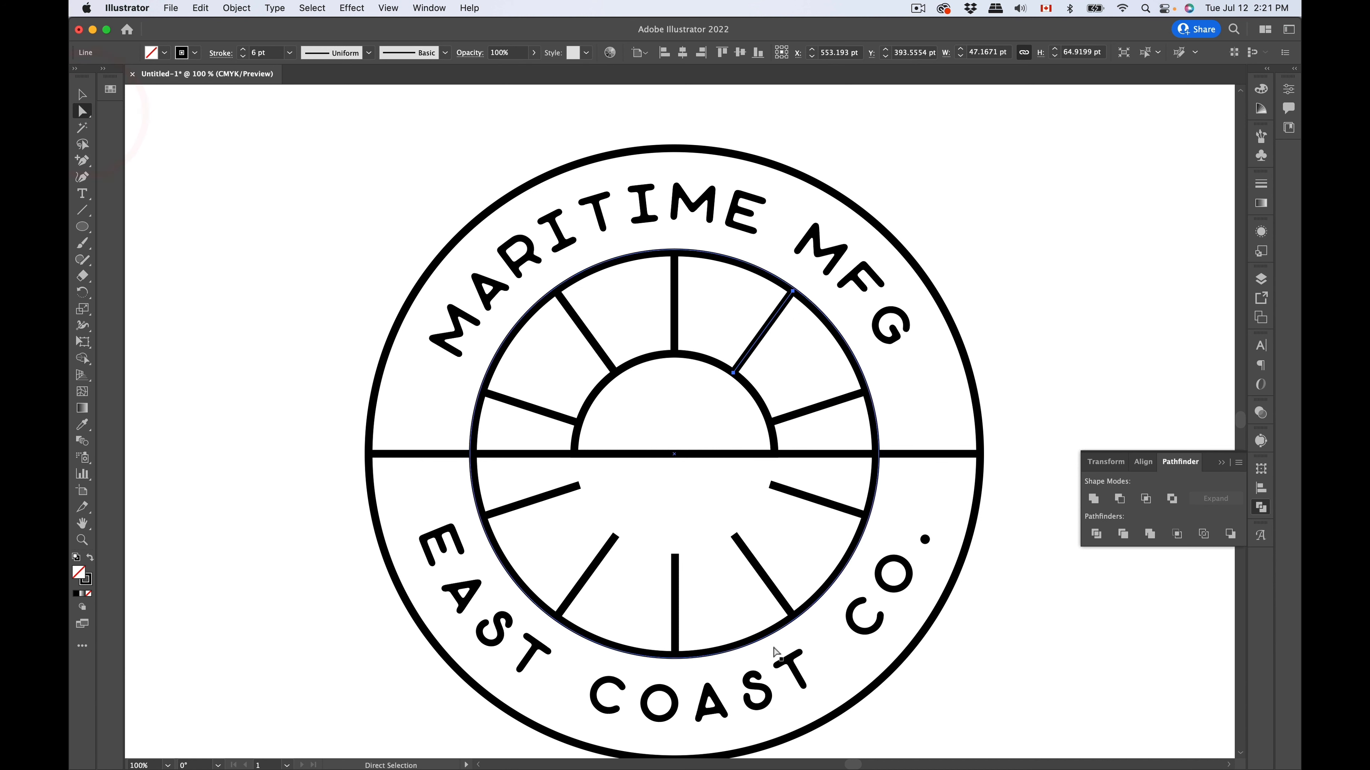
left_click(530, 503, "shift")
left_click(594, 564, "shift")
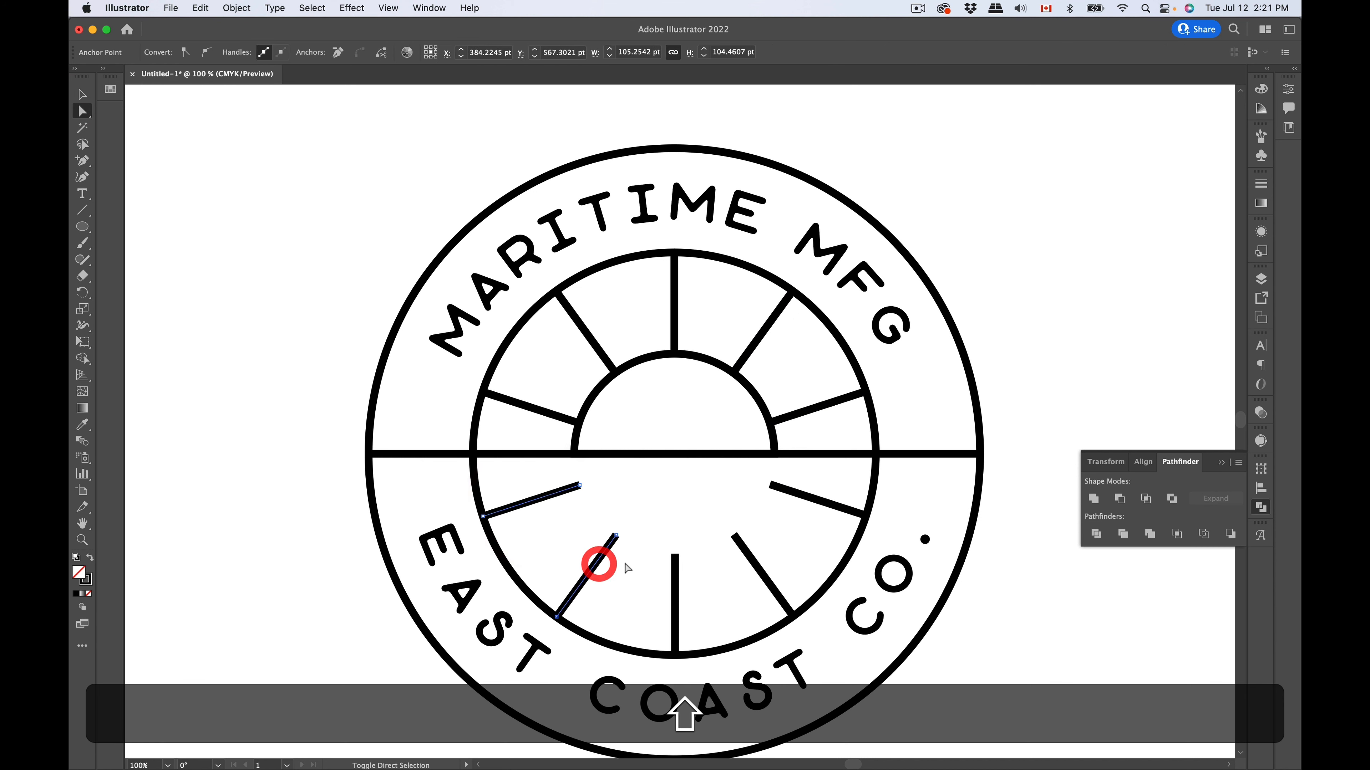
left_click(674, 575, "shift")
left_click(757, 566, "shift")
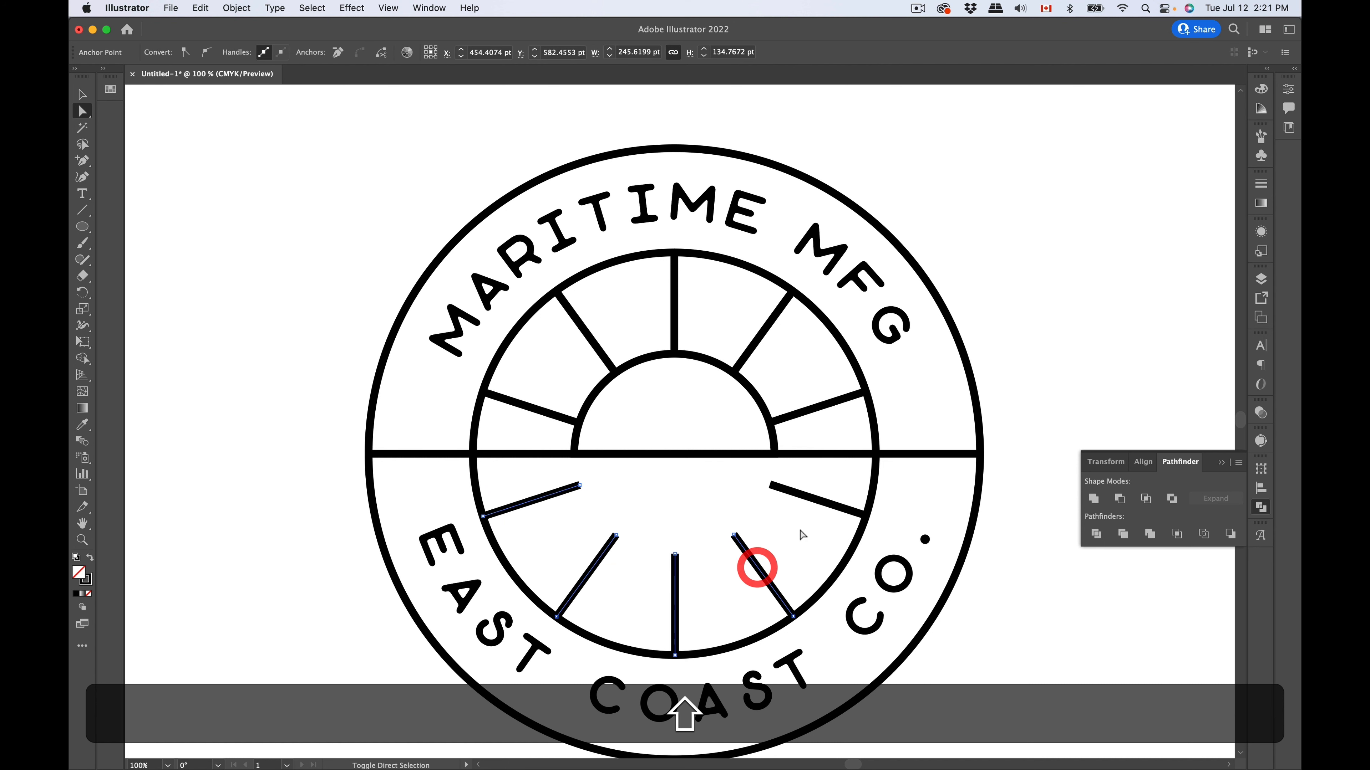
left_click(821, 503, "shift")
key("shift+BackSpace")
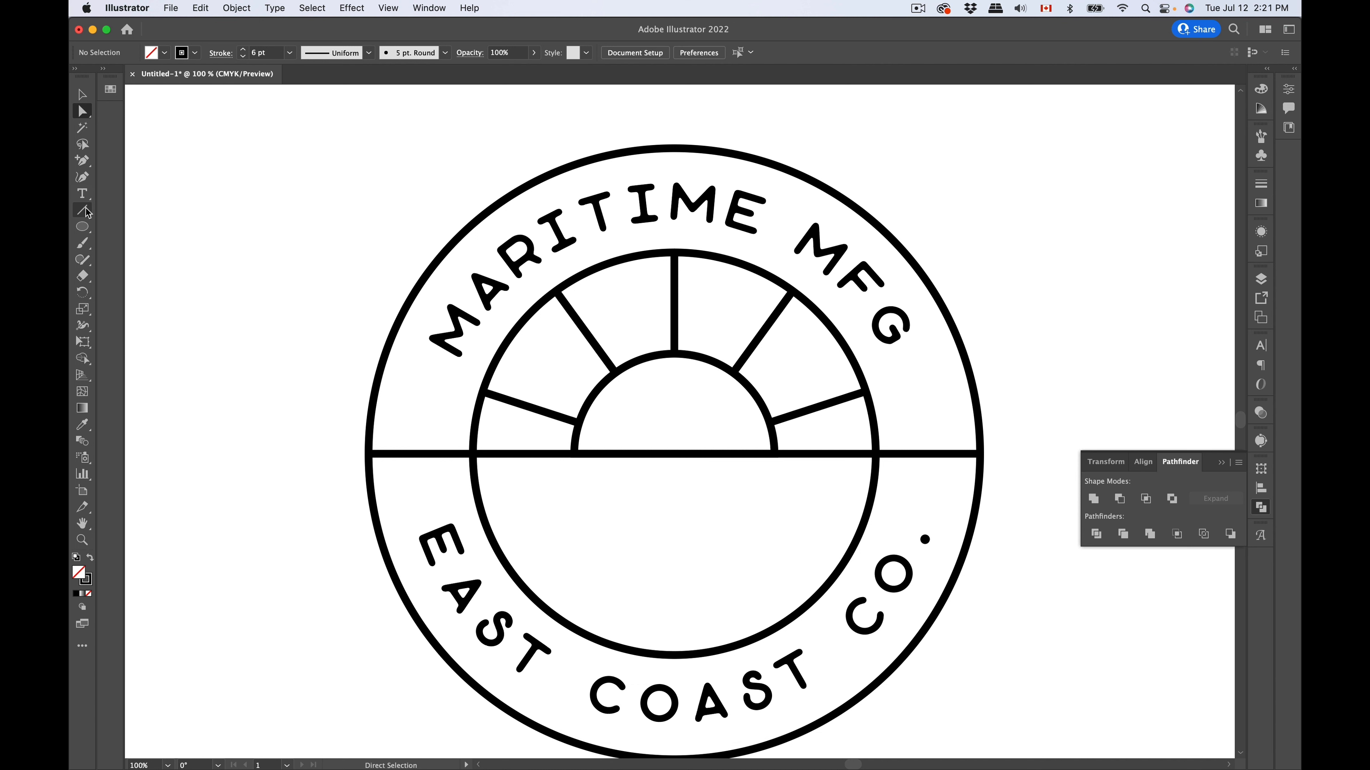
Step: Draw a small circle about 37 pt in diameter below the horizontal line, in the left part of the inner ring
left_click(85, 230)
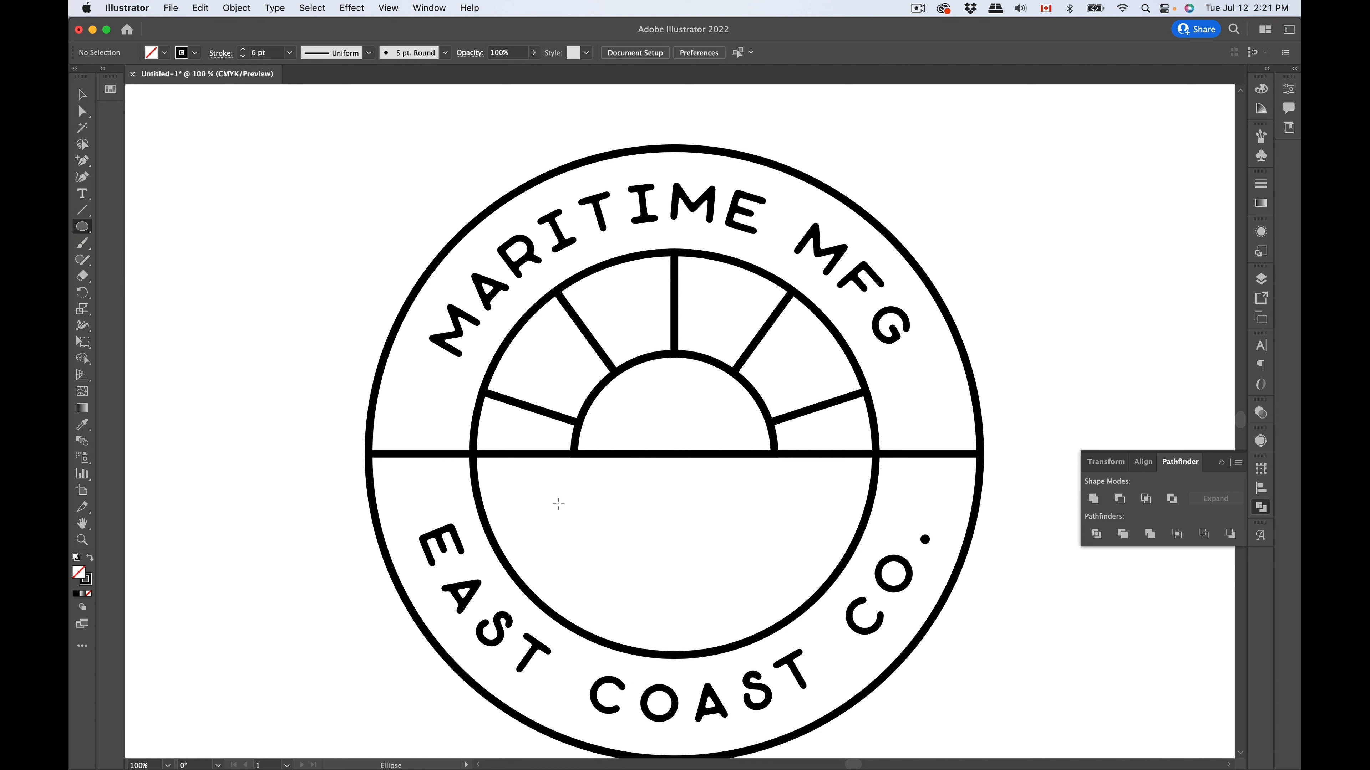
left_click_drag(544, 502, 567, 517)
left_click(82, 95)
left_click(257, 137)
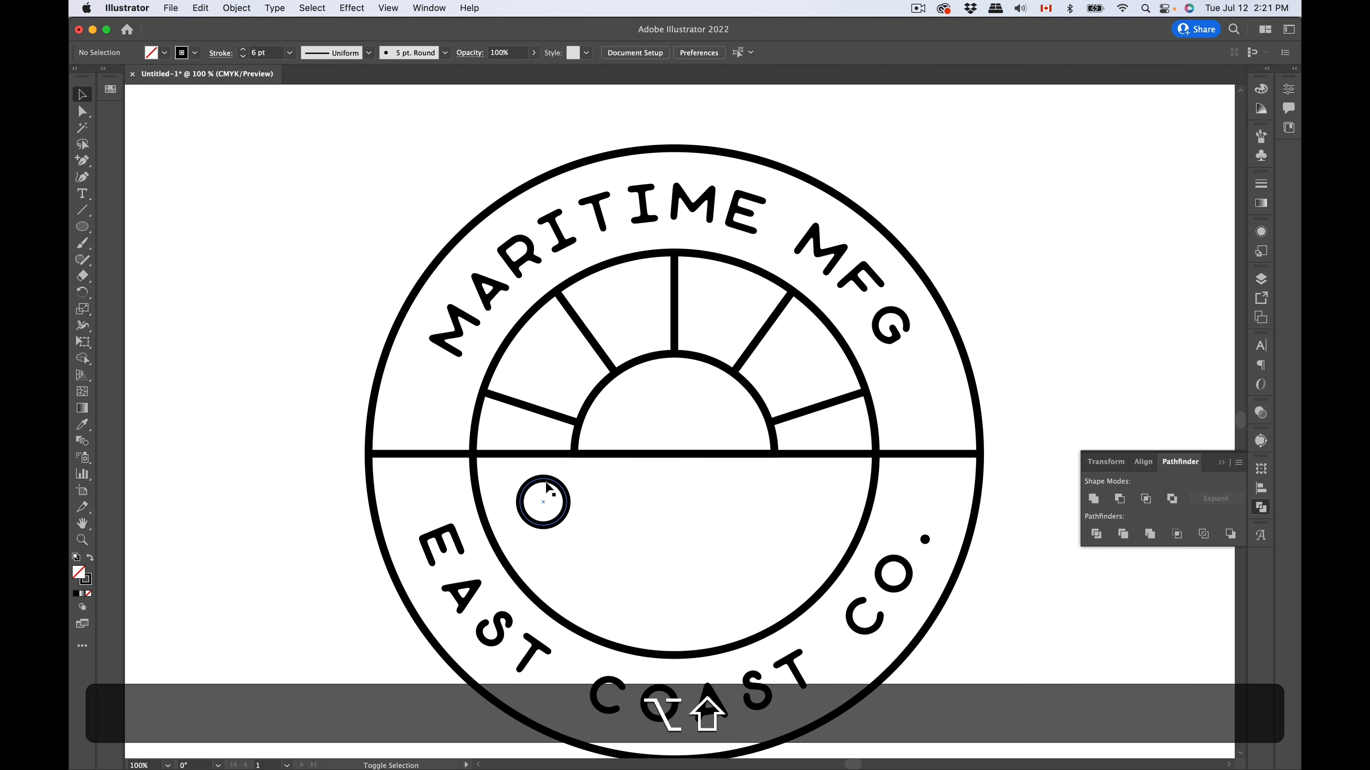
Step: Duplicate the small circle horizontally so the edges meet, and repeat the copy to make a row of four
left_click_drag(548, 488, 594, 489)
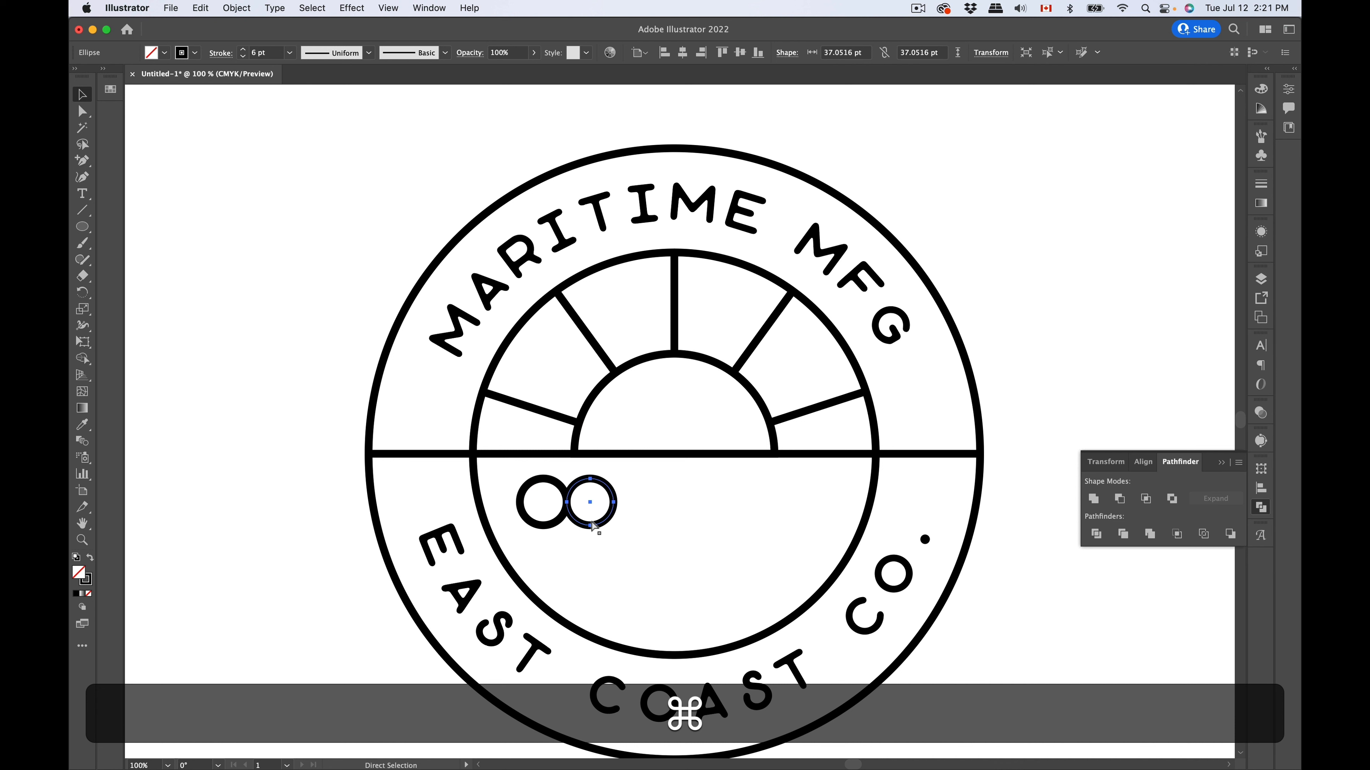
key("super+d")
key("super+d")
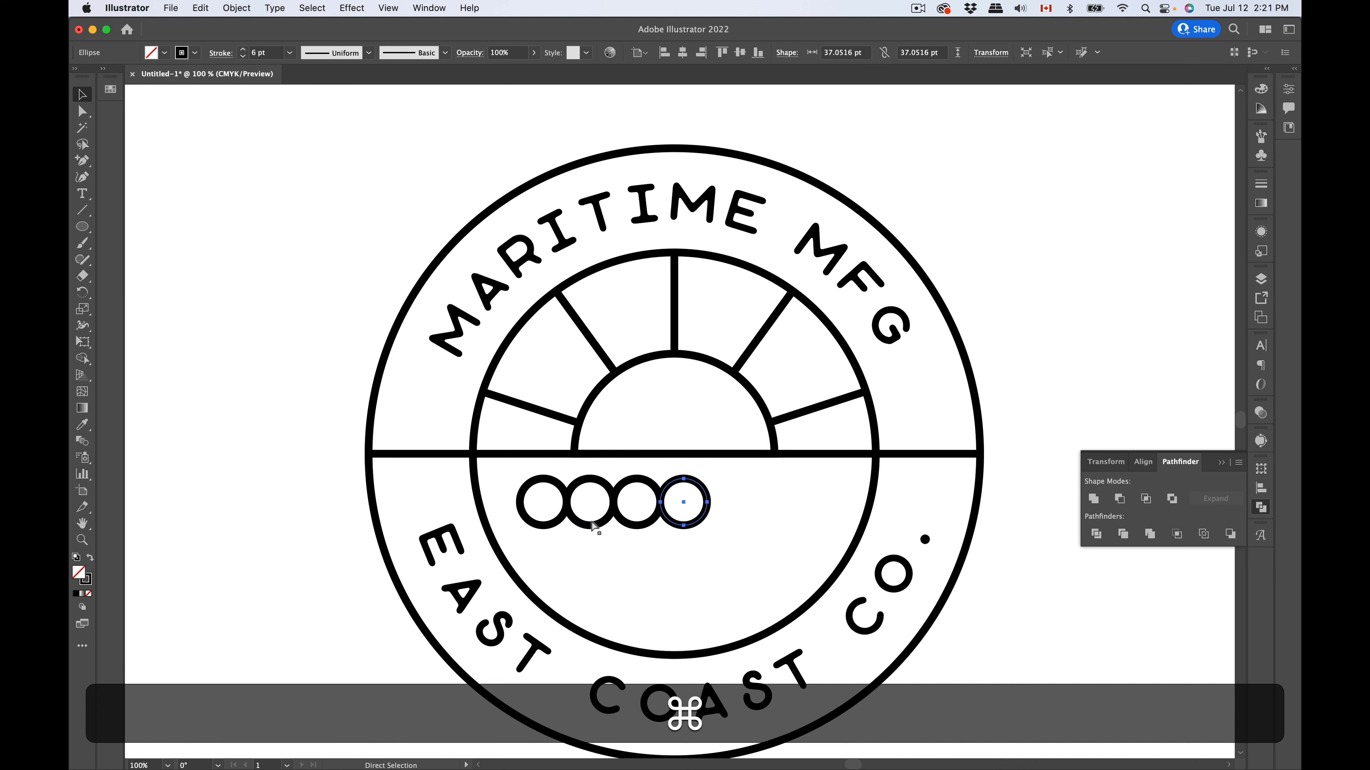
Step: Enlarge the row of four circles proportionally to about 50 pt each and centre it below the horizontal line
left_click(635, 477, "shift")
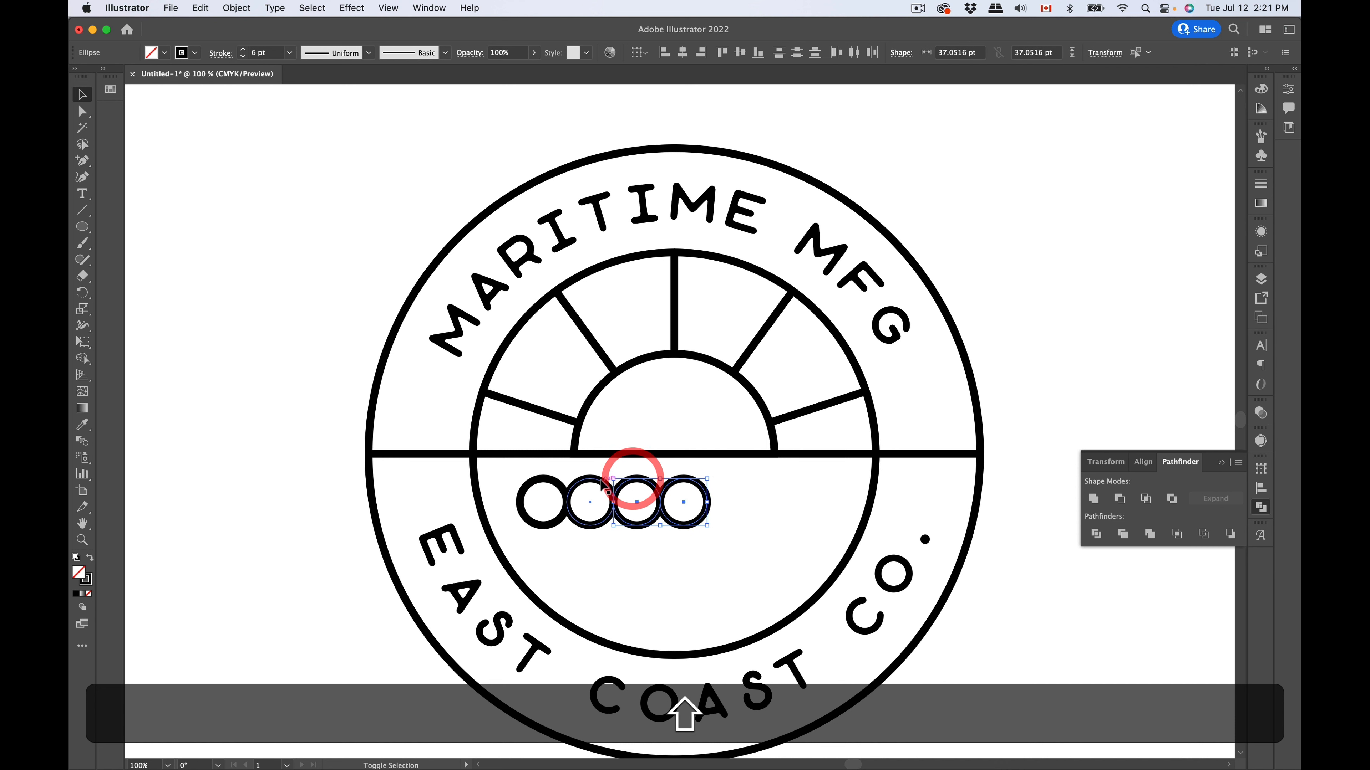
left_click(596, 479, "shift")
left_click(546, 481, "shift")
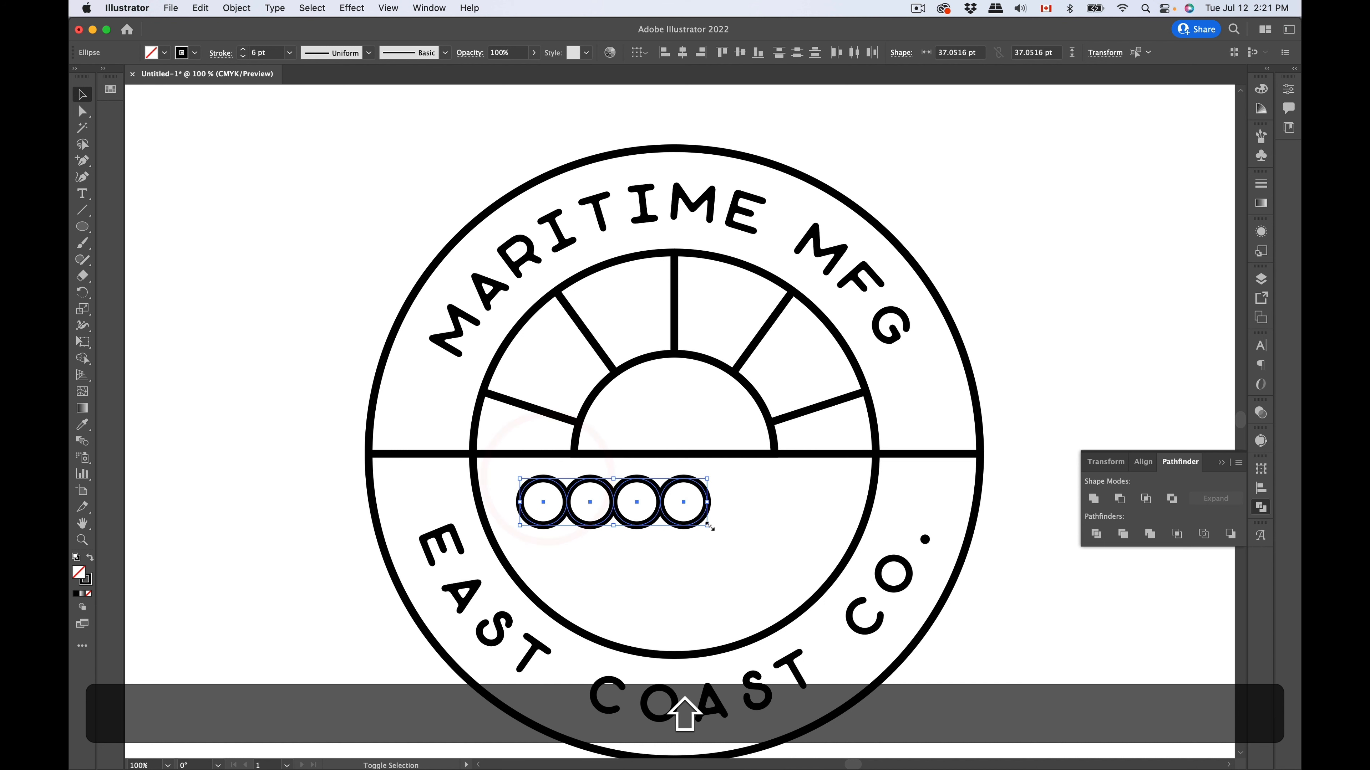
left_click_drag(721, 527, 777, 549)
left_click_drag(729, 486, 758, 485)
Step: Move the row of four circles out of the badge to the blank artboard area at its upper left
left_click(83, 112)
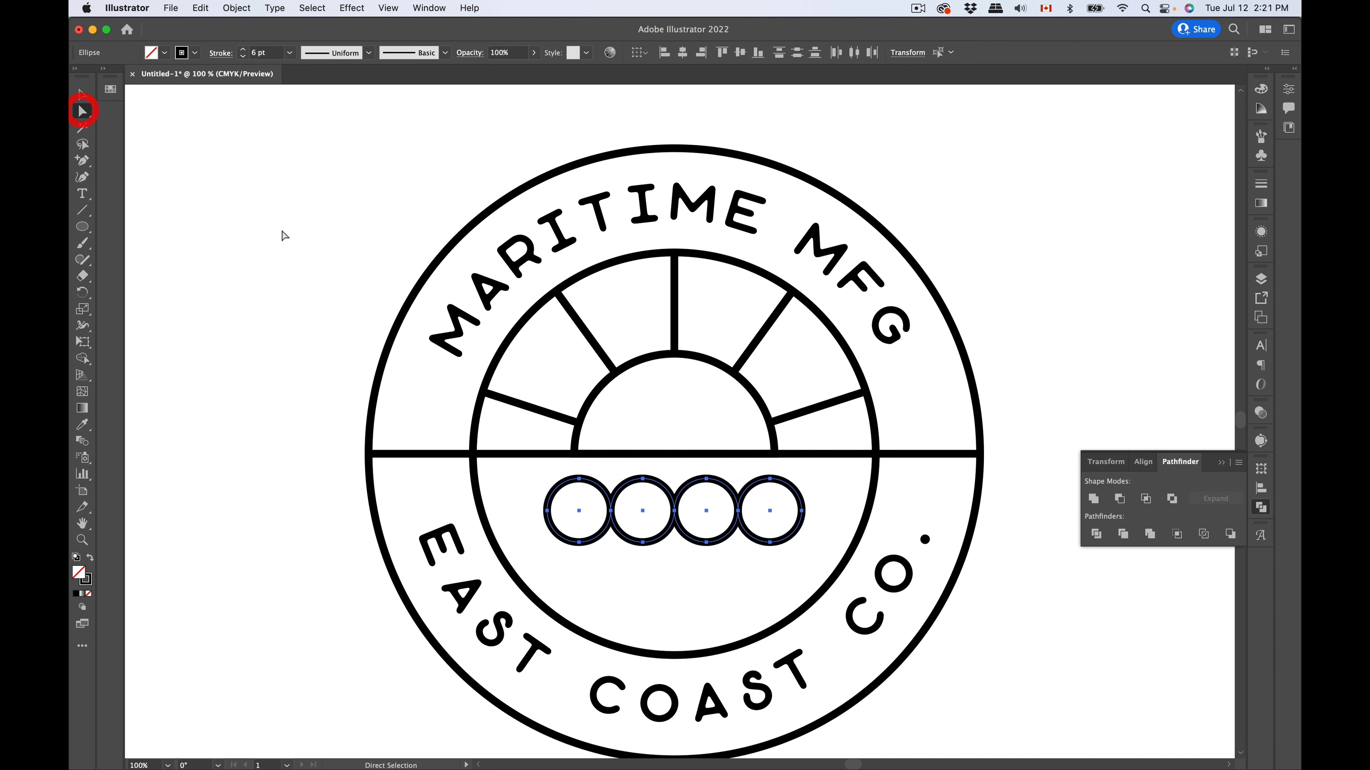
scroll(604, 479, "left", 10)
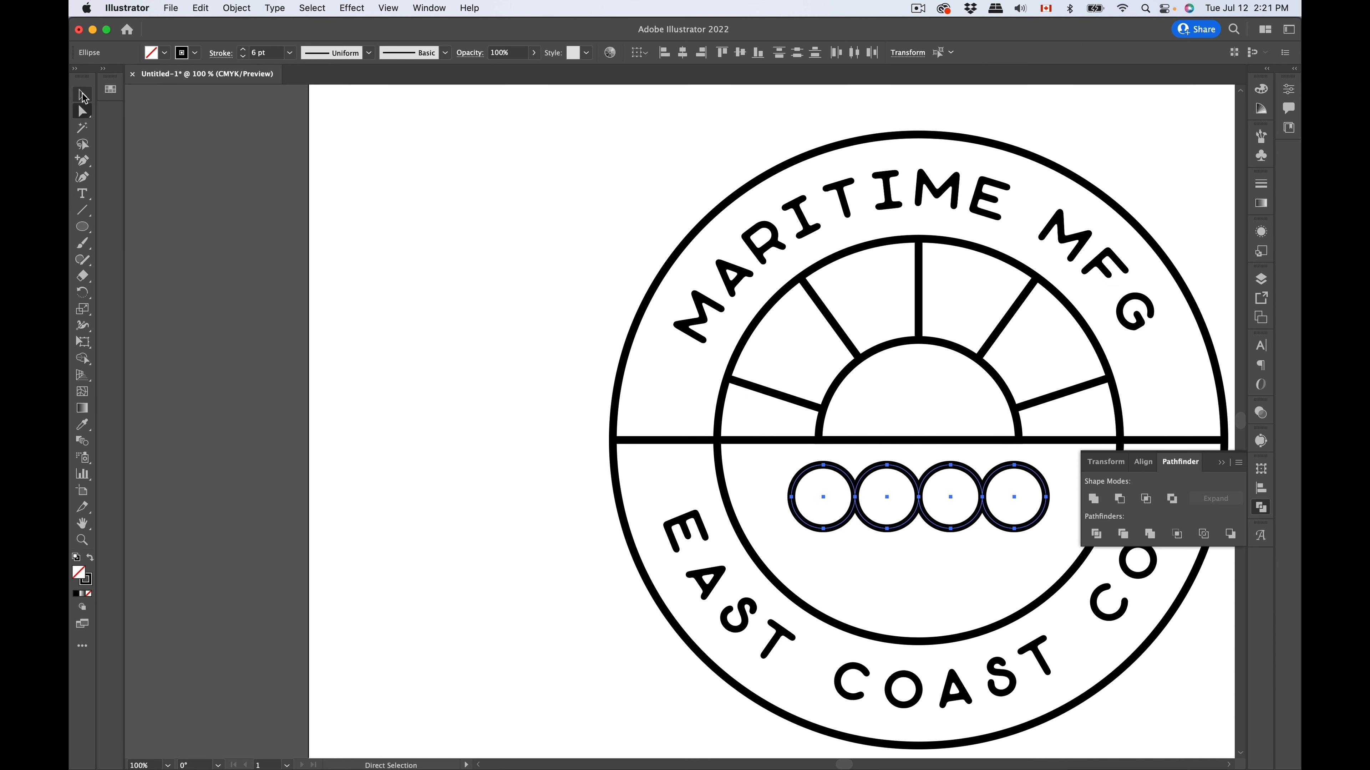
left_click(82, 95)
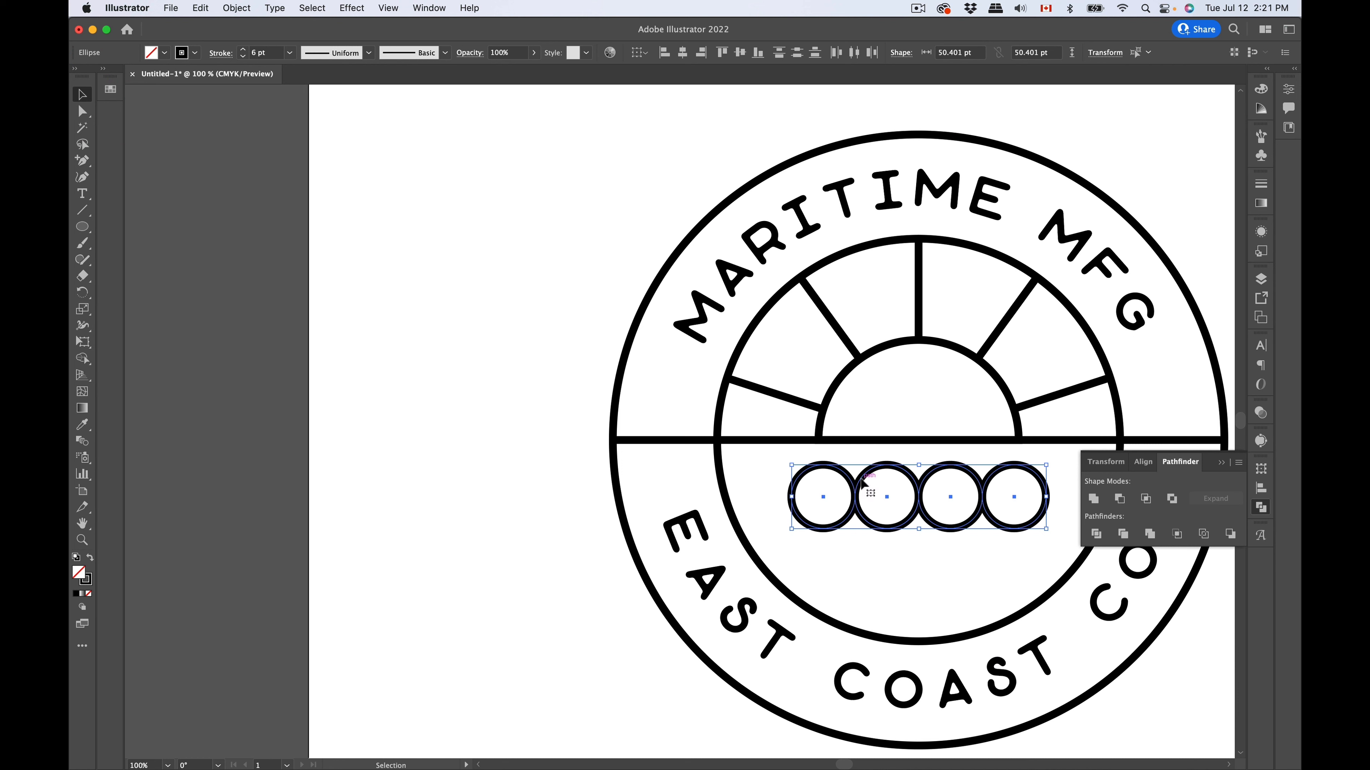
left_click_drag(863, 482, 437, 134)
scroll(437, 134, "up", 4)
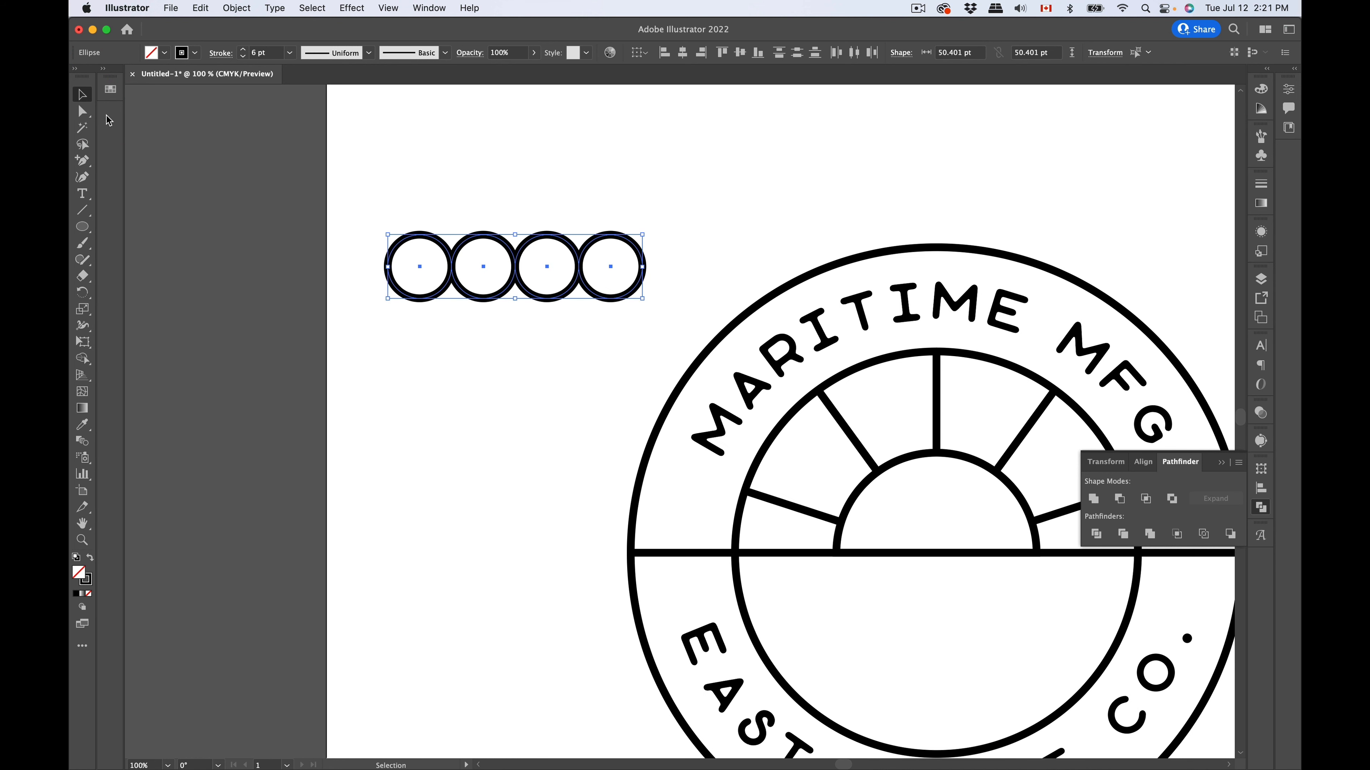
Step: Delete the top anchor points of the four circles, leaving a row of lower half-circle arcs as waves
left_click(81, 111)
left_click(465, 190)
left_click_drag(361, 203, 673, 252)
key("BackSpace")
left_click(410, 238)
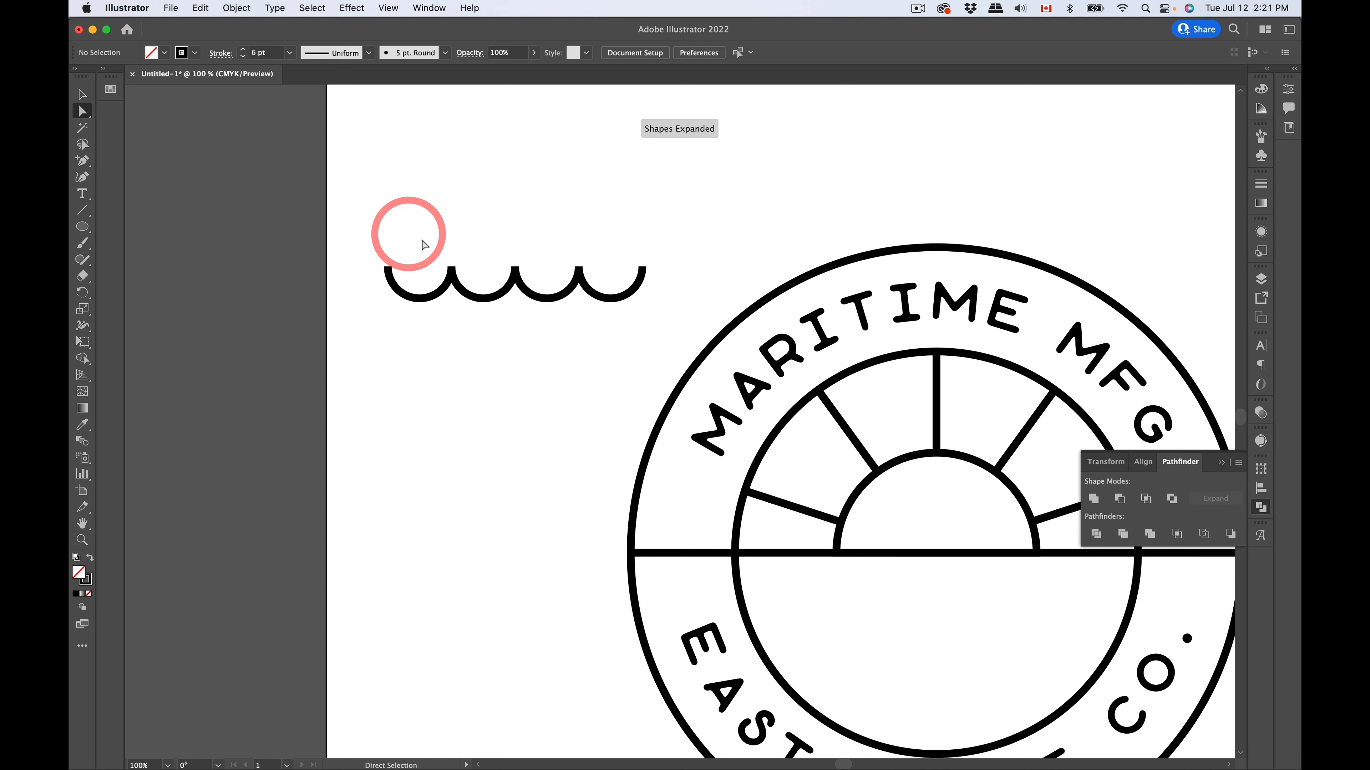
left_click(475, 272)
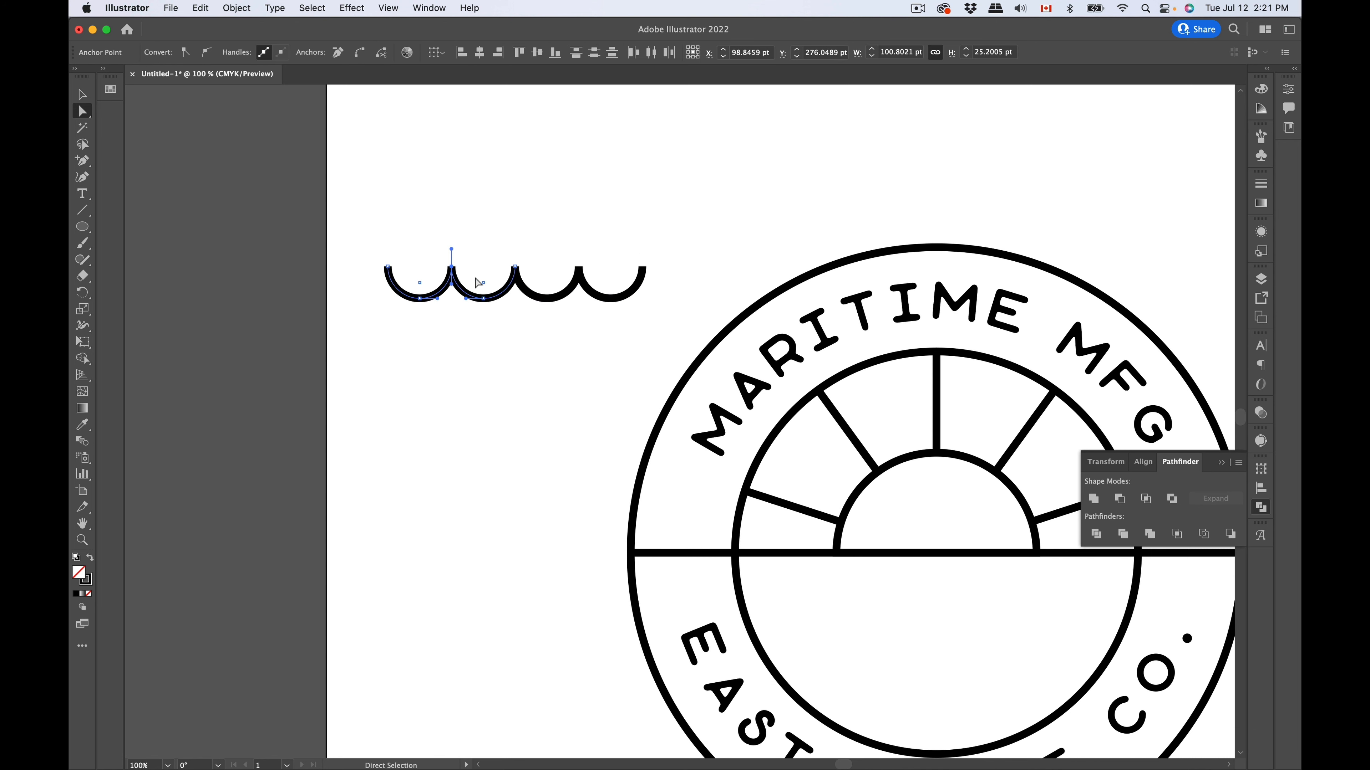
left_click(465, 225)
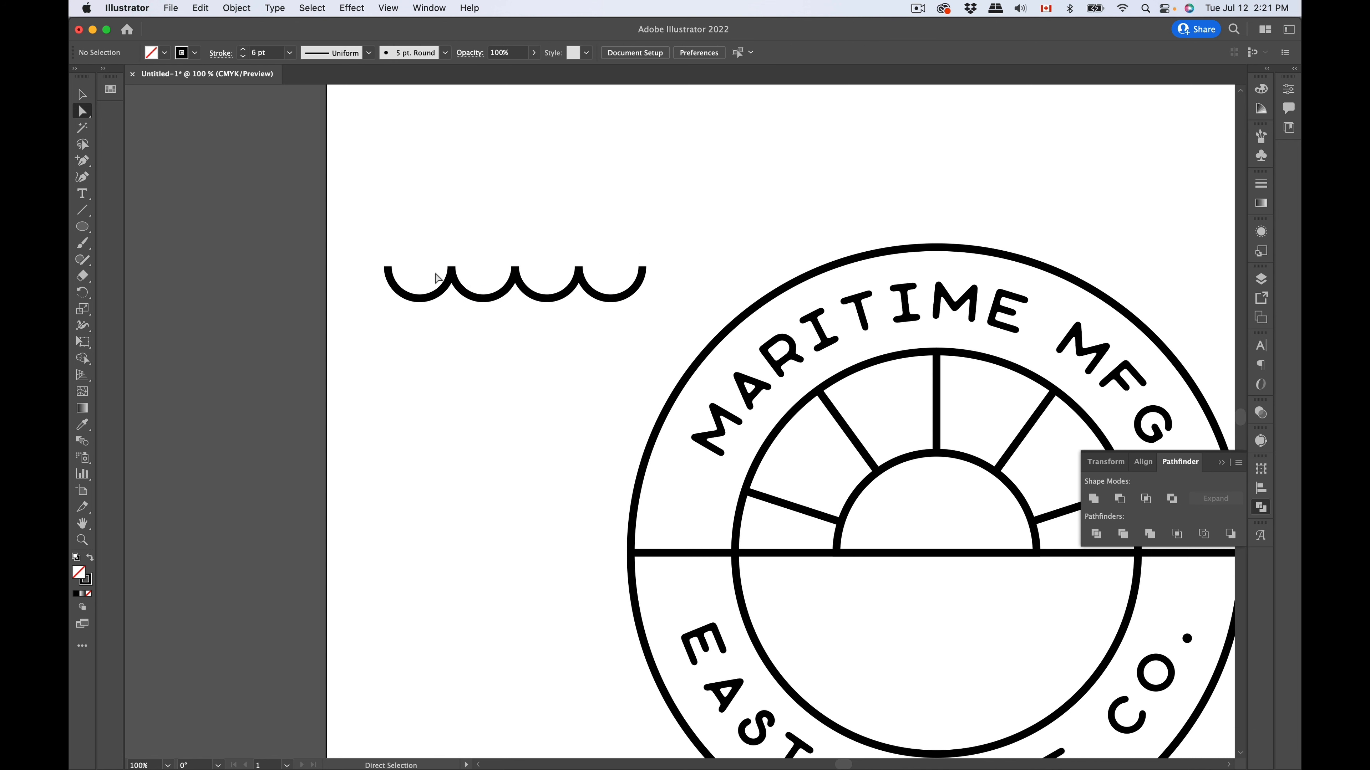
Step: Join the overlapping endpoints of the four arcs so they form one continuous wave path
left_click_drag(477, 275, 475, 275)
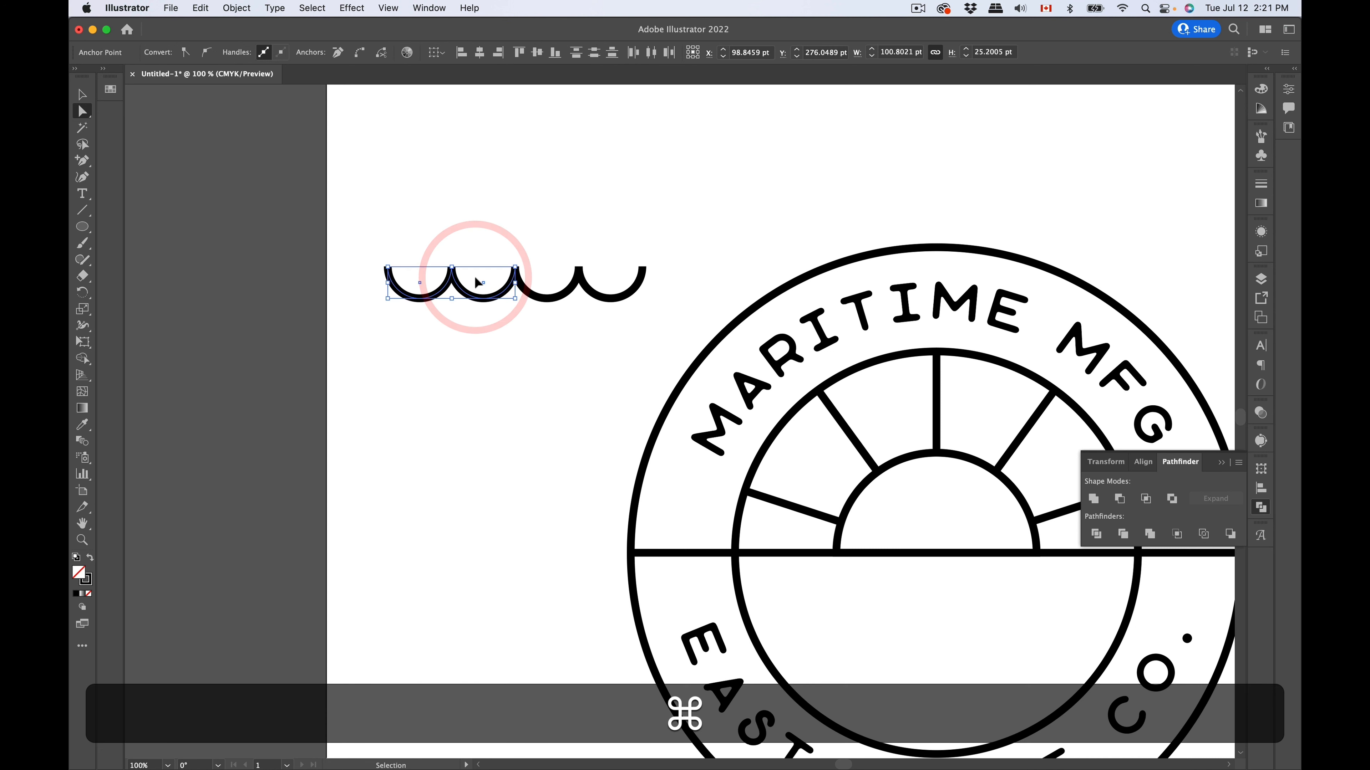
left_click(490, 201, "super")
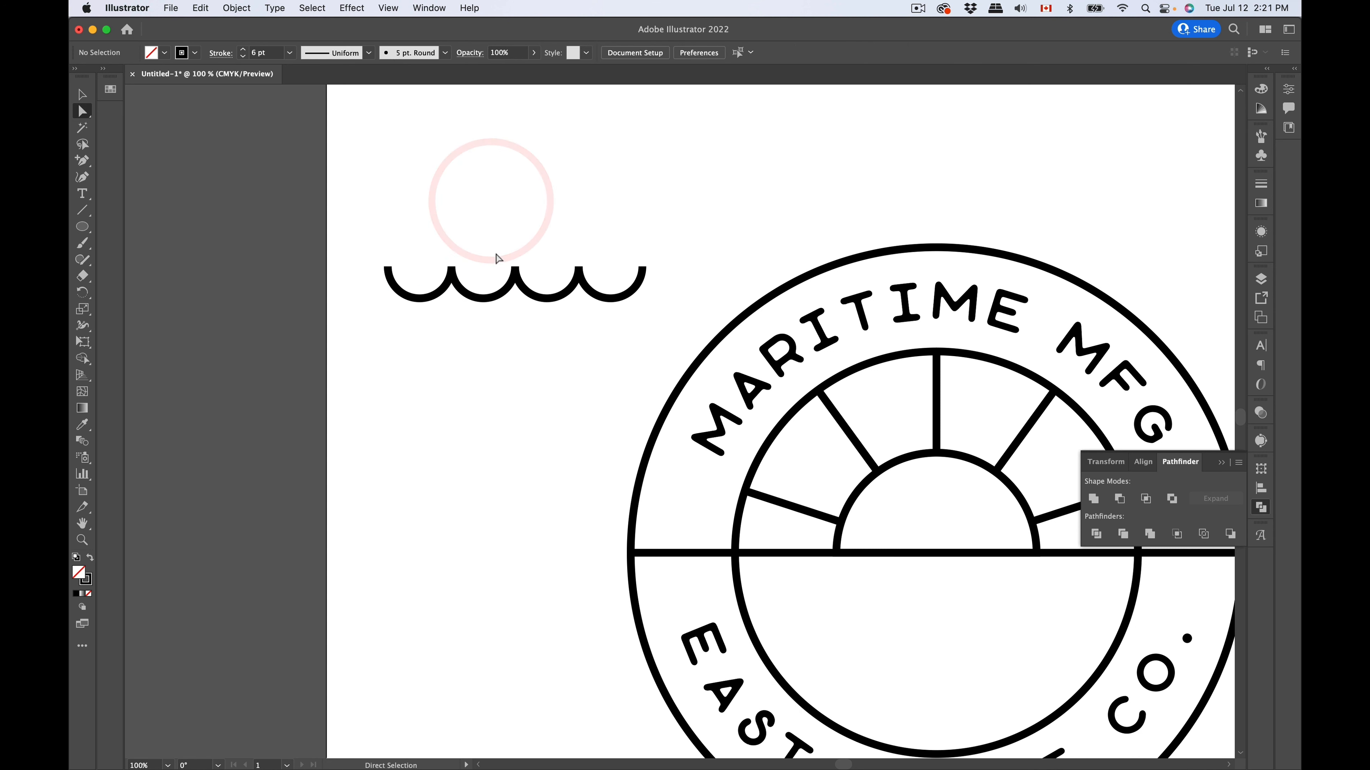
left_click(538, 276, "super")
left_click(555, 229, "super")
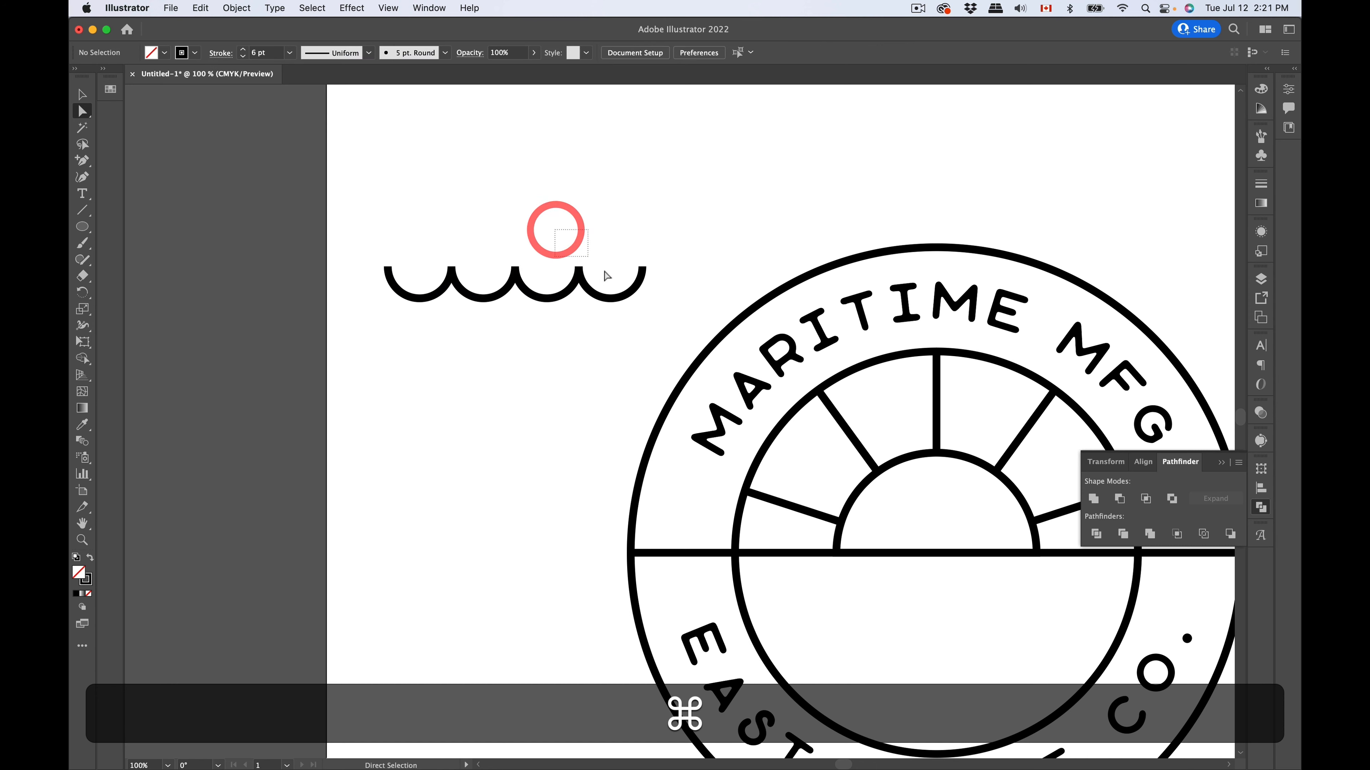
left_click(603, 273, "super")
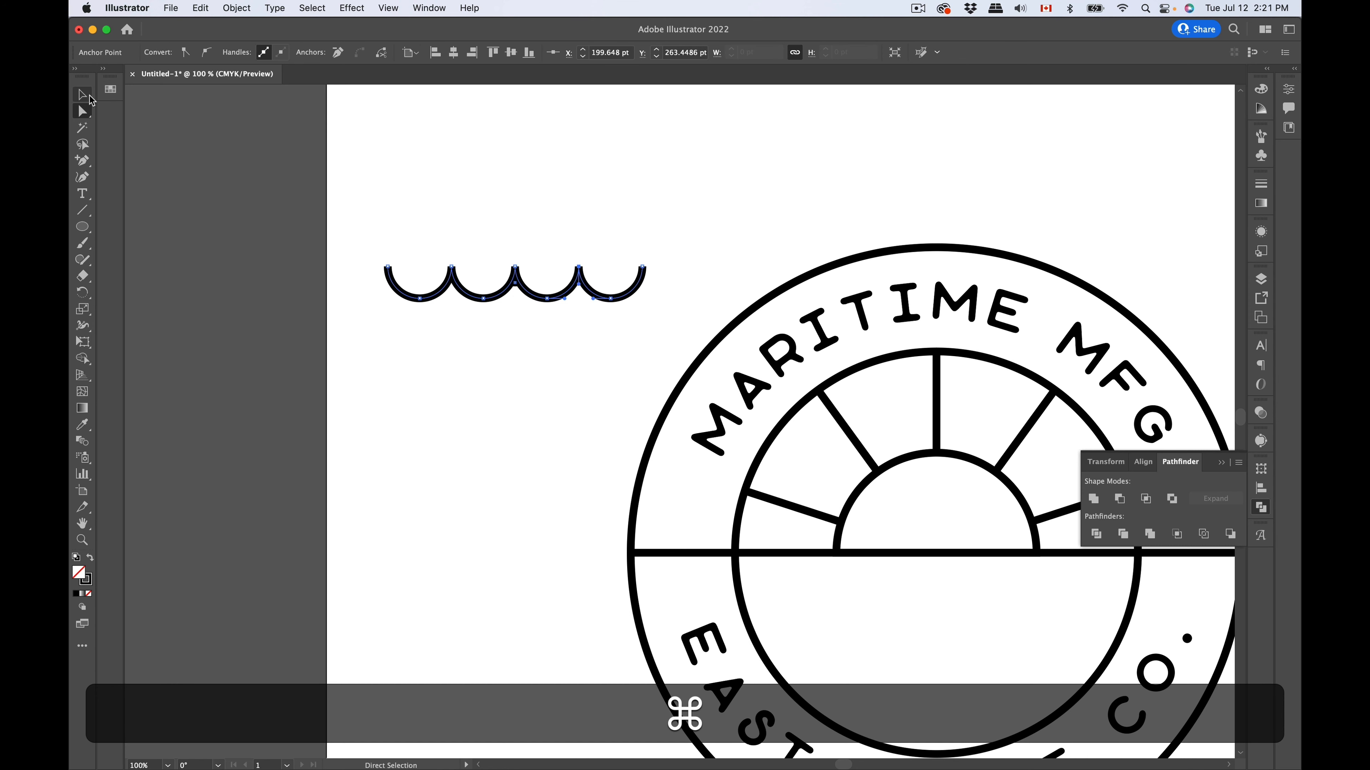
Step: Move the joined wave path into the badge, centred below the horizon line inside the inner circle
left_click(90, 98)
scroll(544, 280, "right", 5)
scroll(545, 280, "down", 1)
left_click_drag(451, 269, 743, 489)
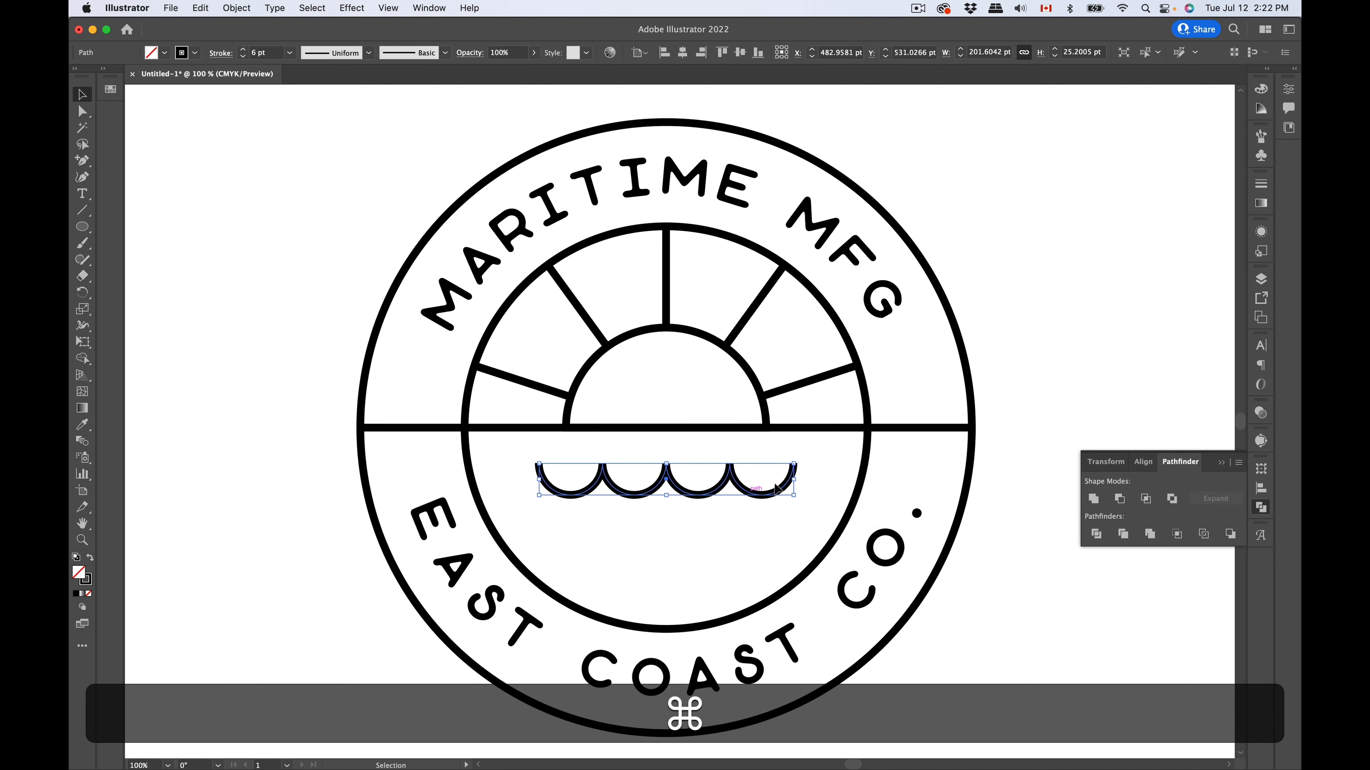
left_click(1026, 581)
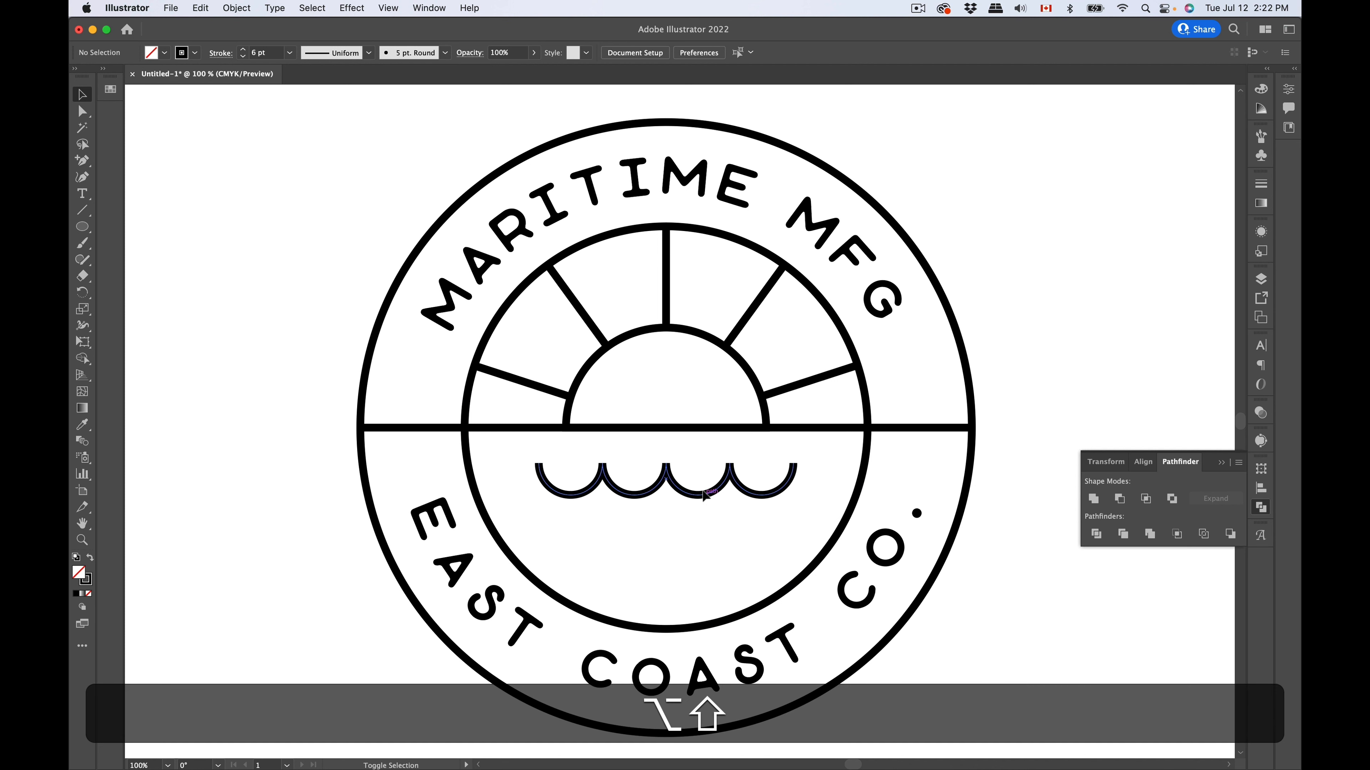
Step: Duplicate the wave row about 53 pt straight down and delete the copy's rightmost arc, leaving three arcs
left_click_drag(696, 497, 697, 563)
left_click_drag(695, 560, 695, 563)
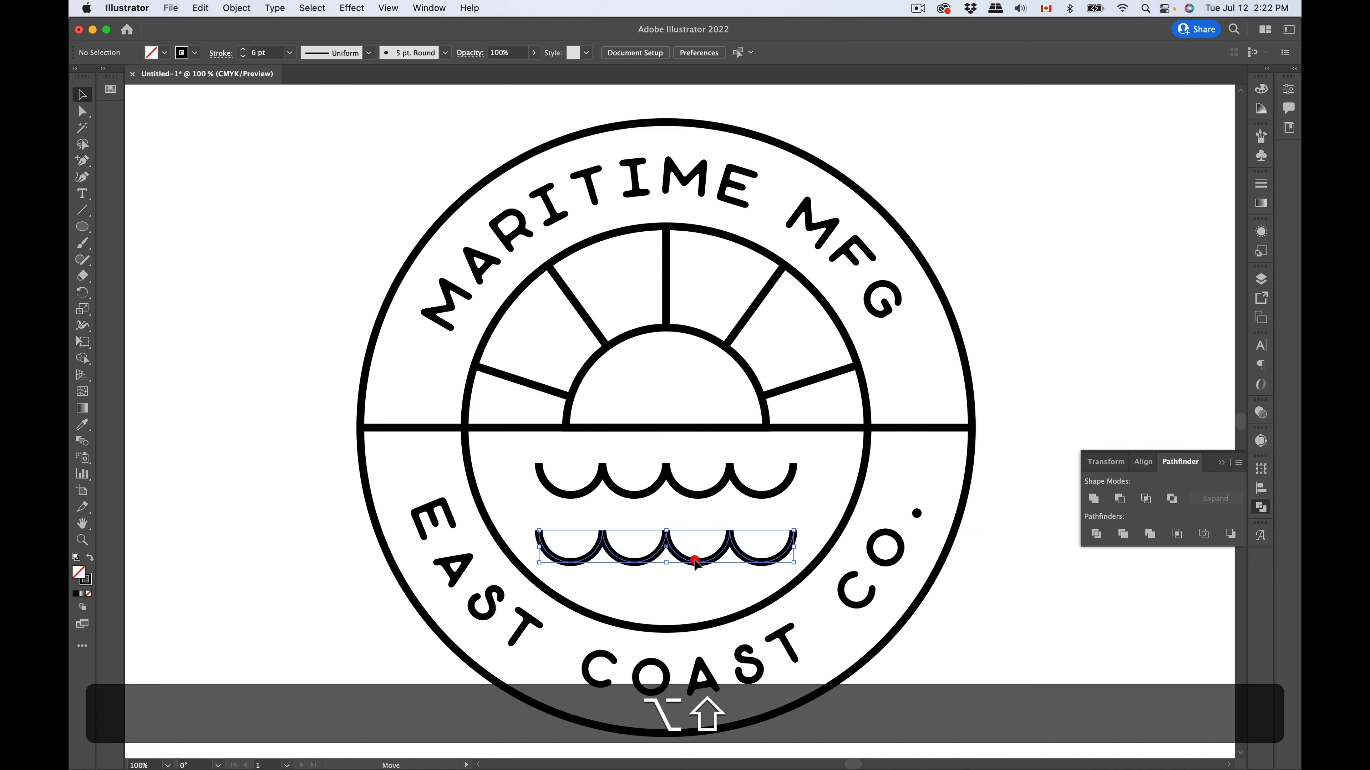
left_click(82, 115)
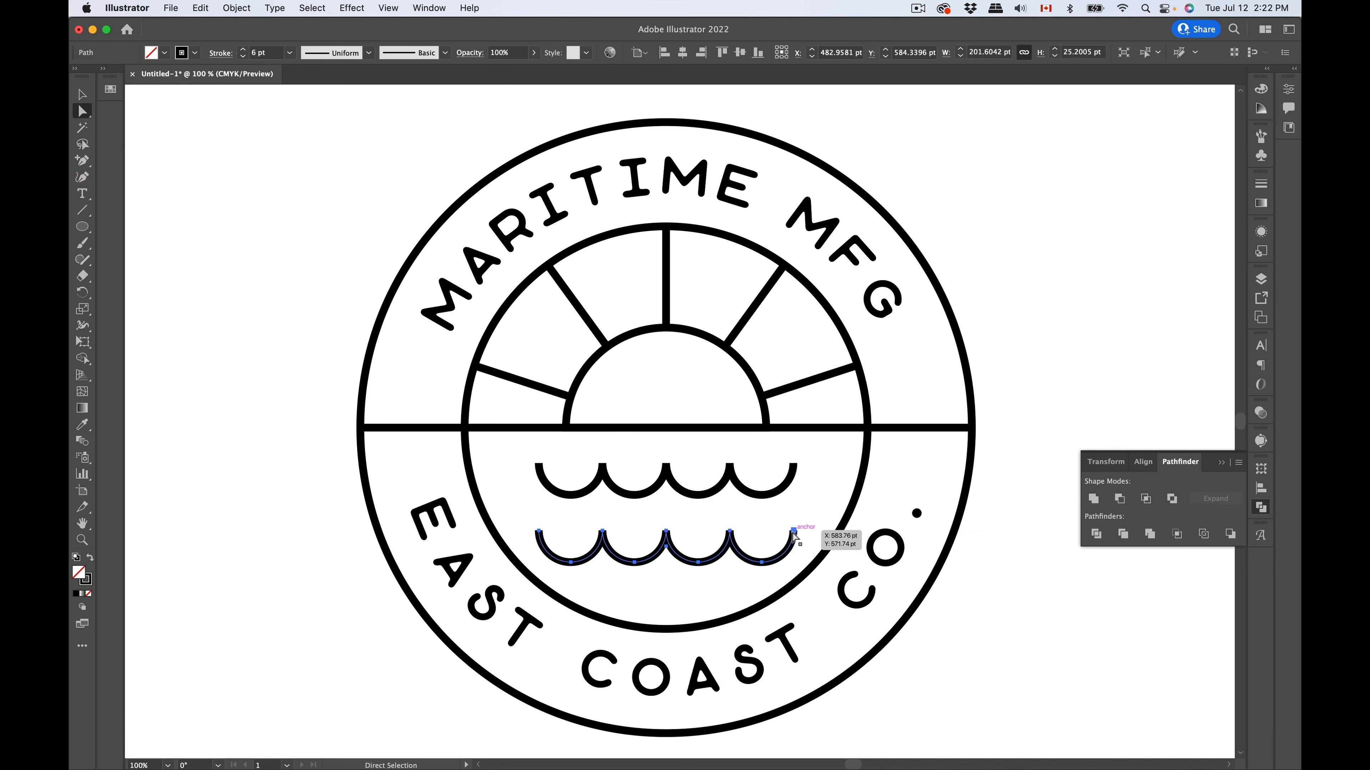
left_click(761, 563, "shift")
key("BackSpace")
key("super+z")
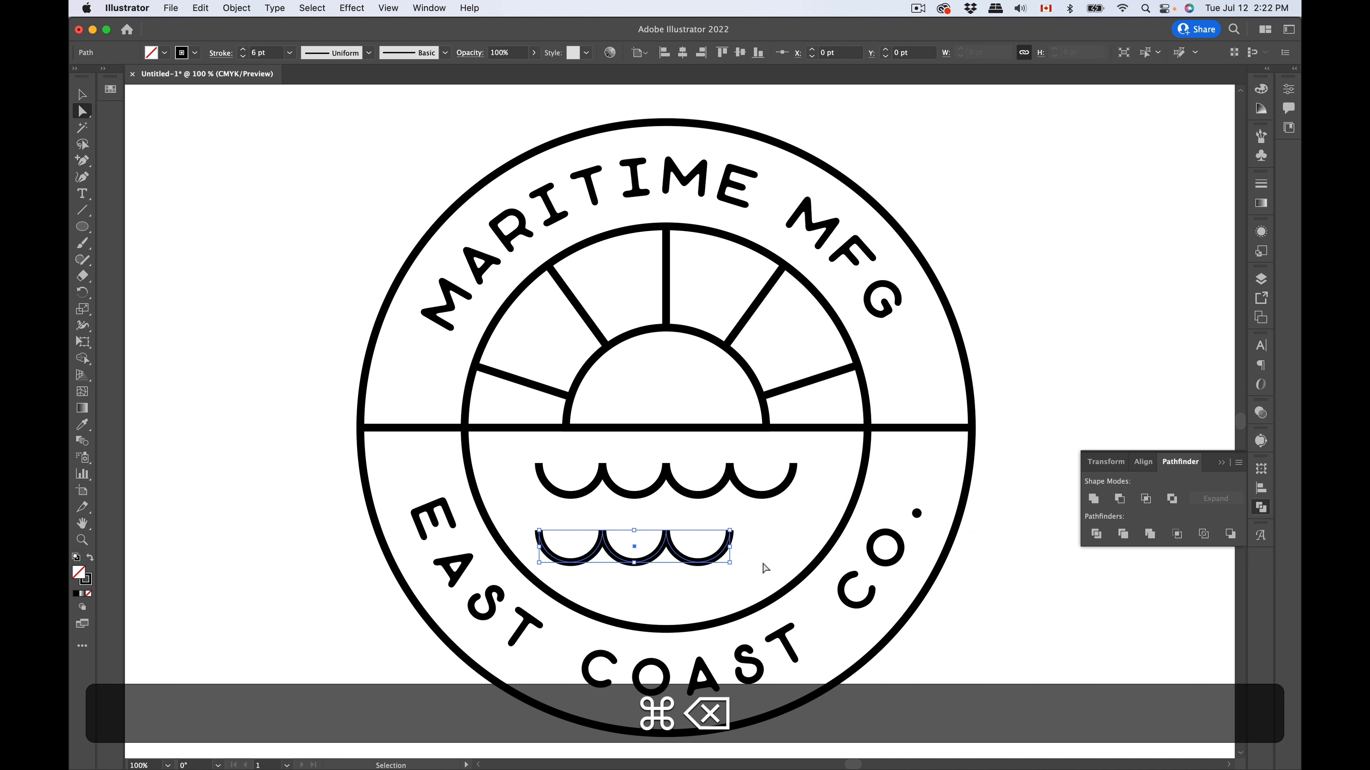
Step: Centre the three-arc wave horizontally under the four-arc wave and raise it about 2.5 pt
left_click(81, 99)
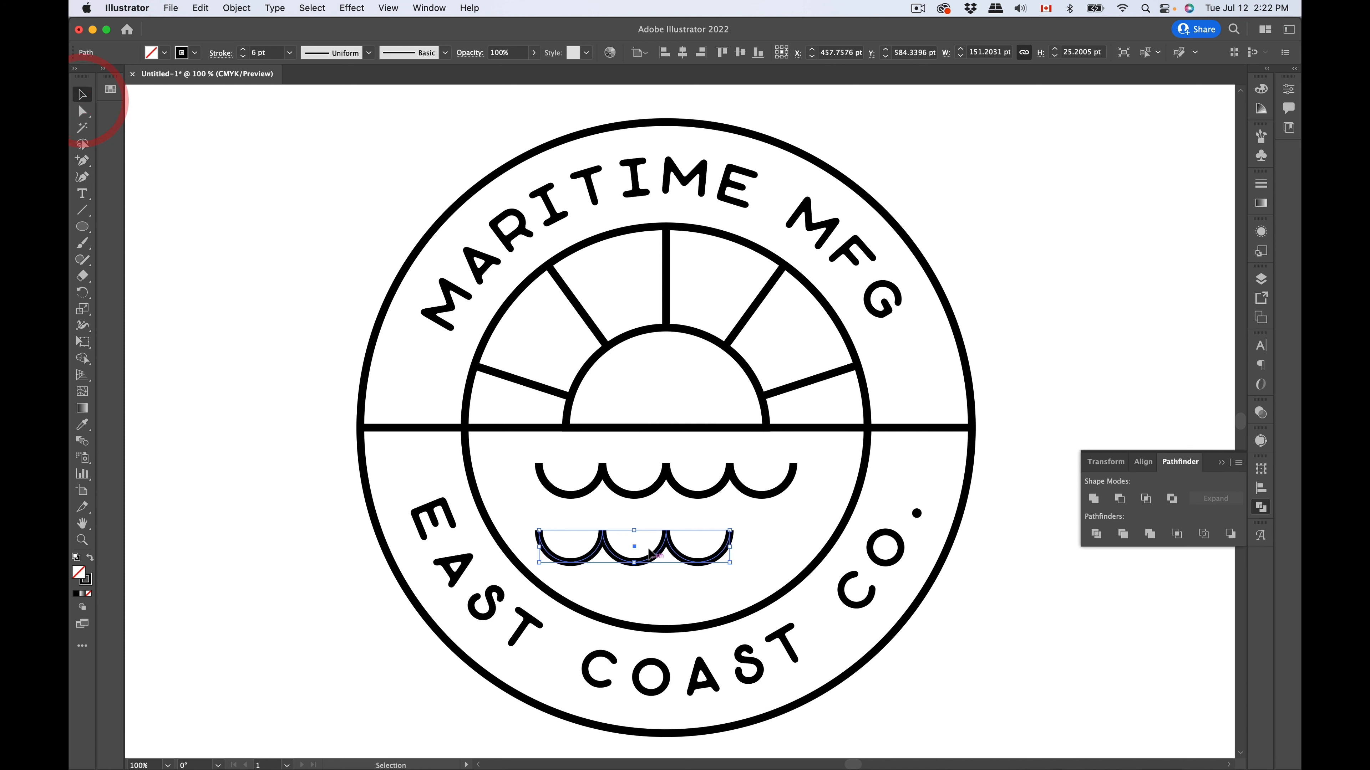
left_click_drag(656, 559, 685, 555)
left_click_drag(686, 556, 685, 551)
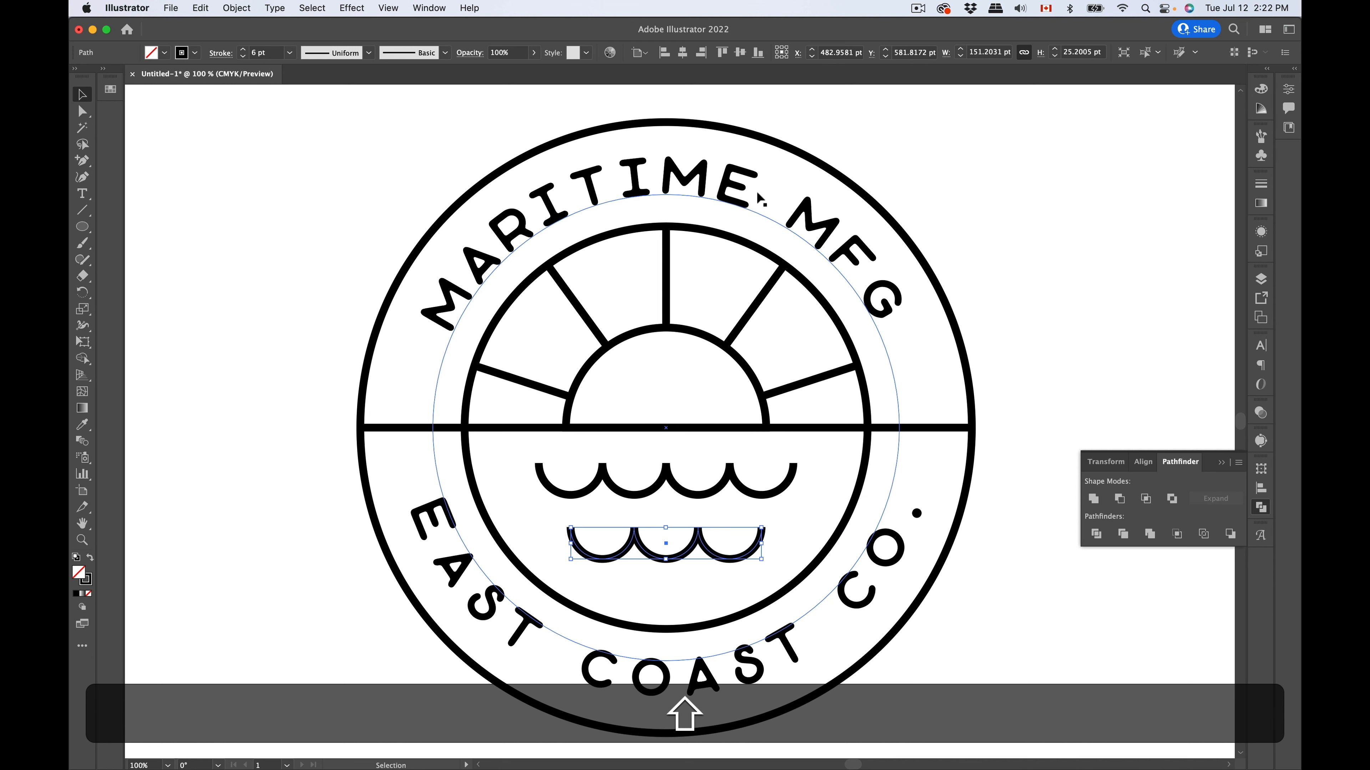
Step: Examine the curved text and the overall badge layout with both wave rows in place
left_click(780, 207)
left_click(817, 642, "shift")
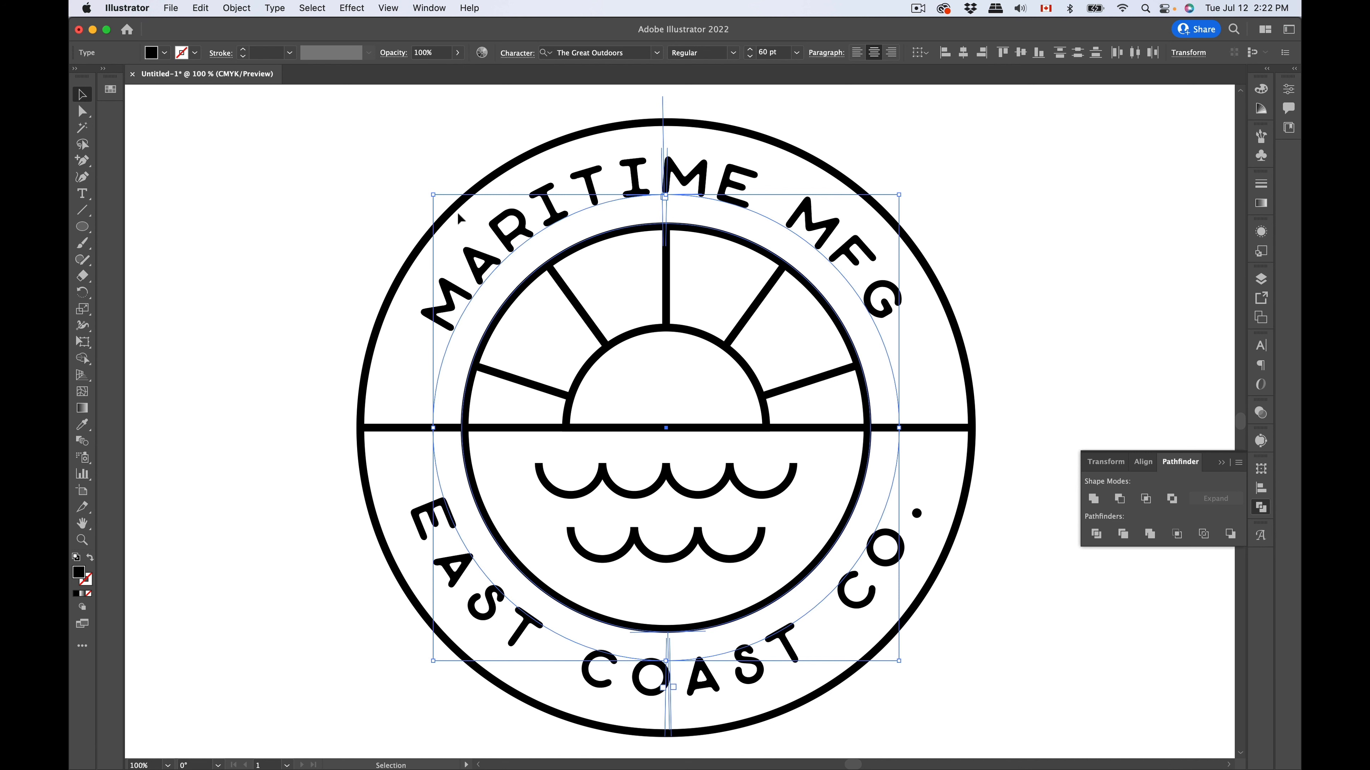
left_click(374, 180)
key("super+minus")
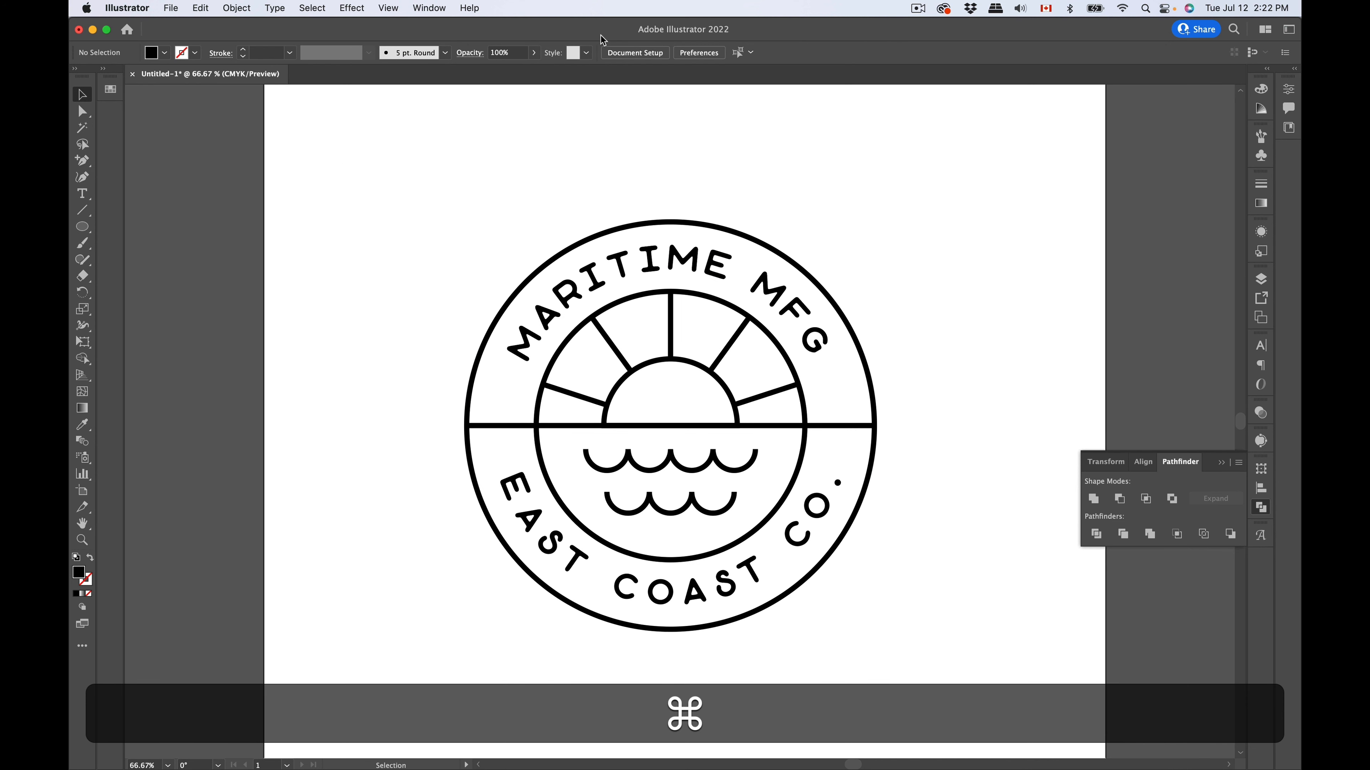
key("super+equal")
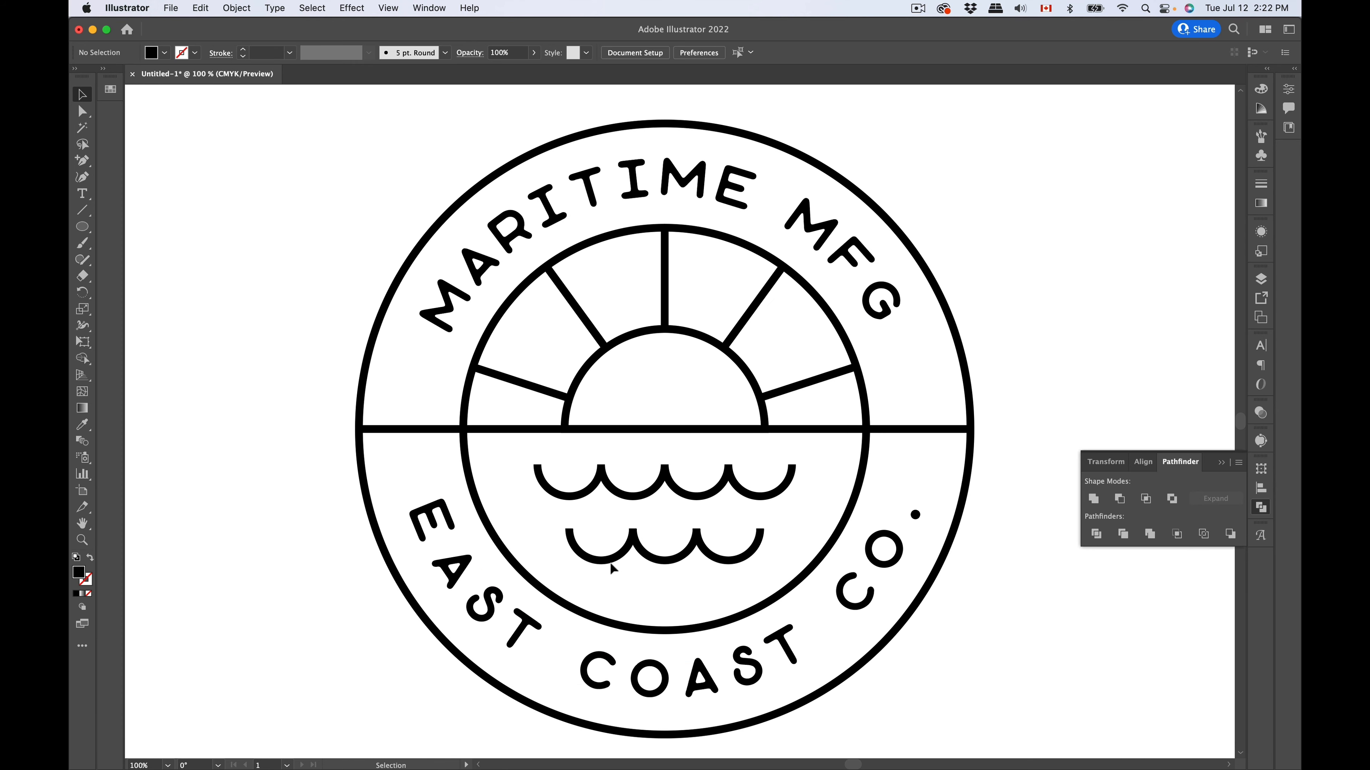
scroll(777, 476, "up", 2)
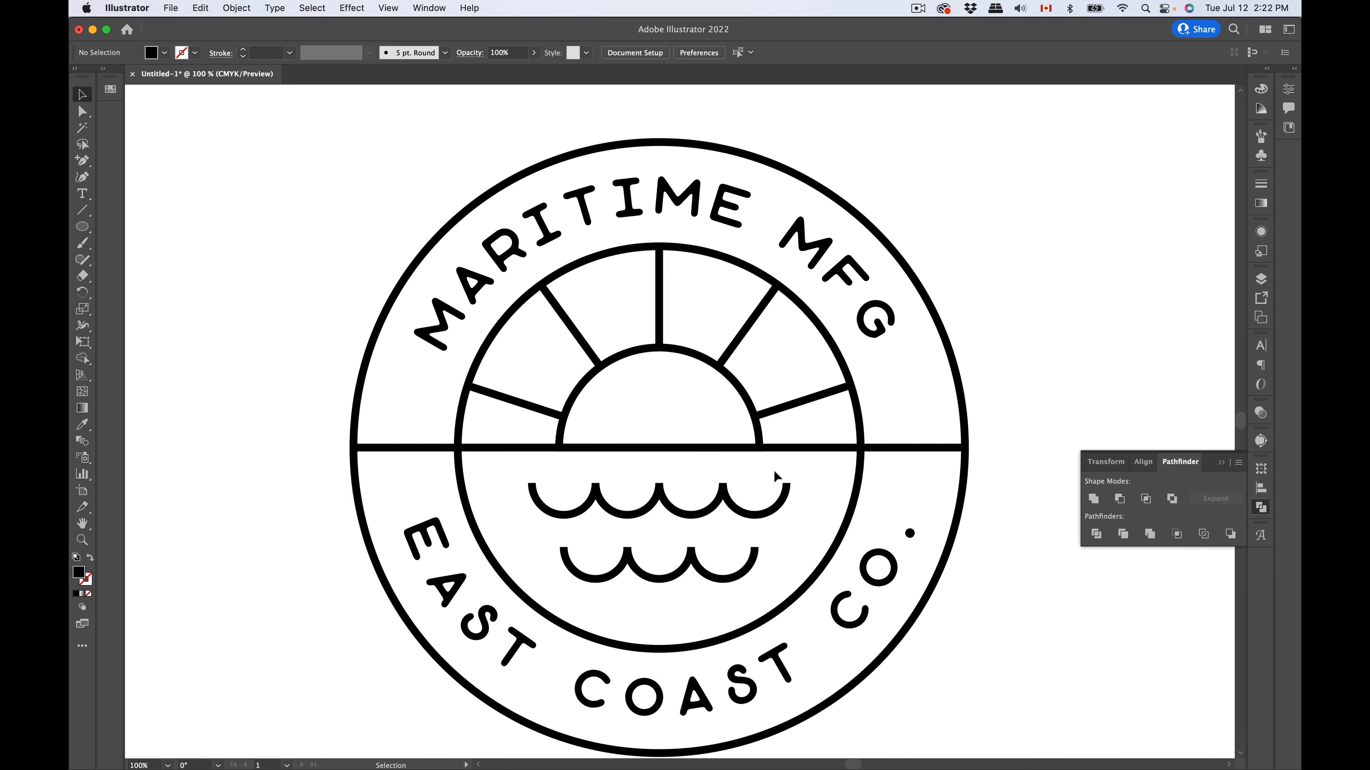
key("super+minus")
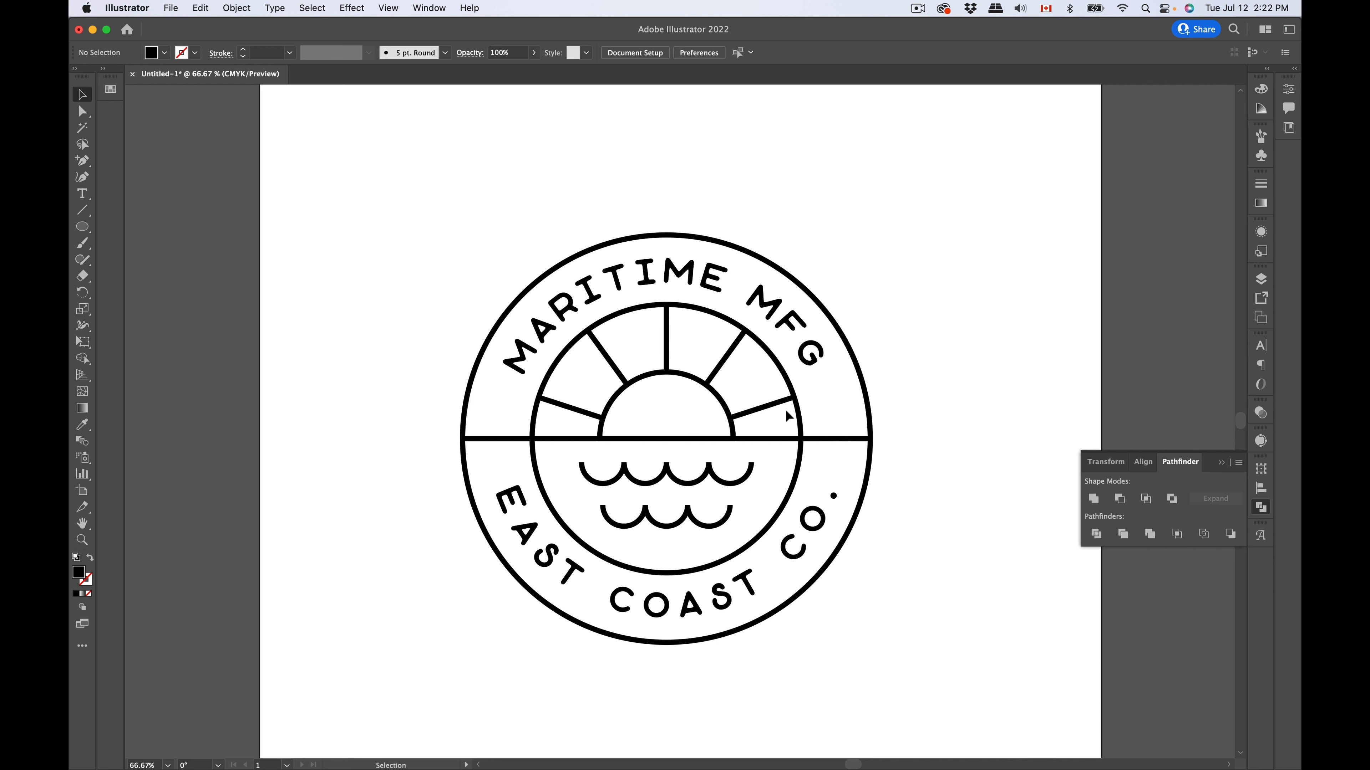
left_click(763, 246)
key("super+equal")
Step: Try a 3 pt black stroke on the curved MARITIME MFG text to thicken its letters
left_click(581, 209)
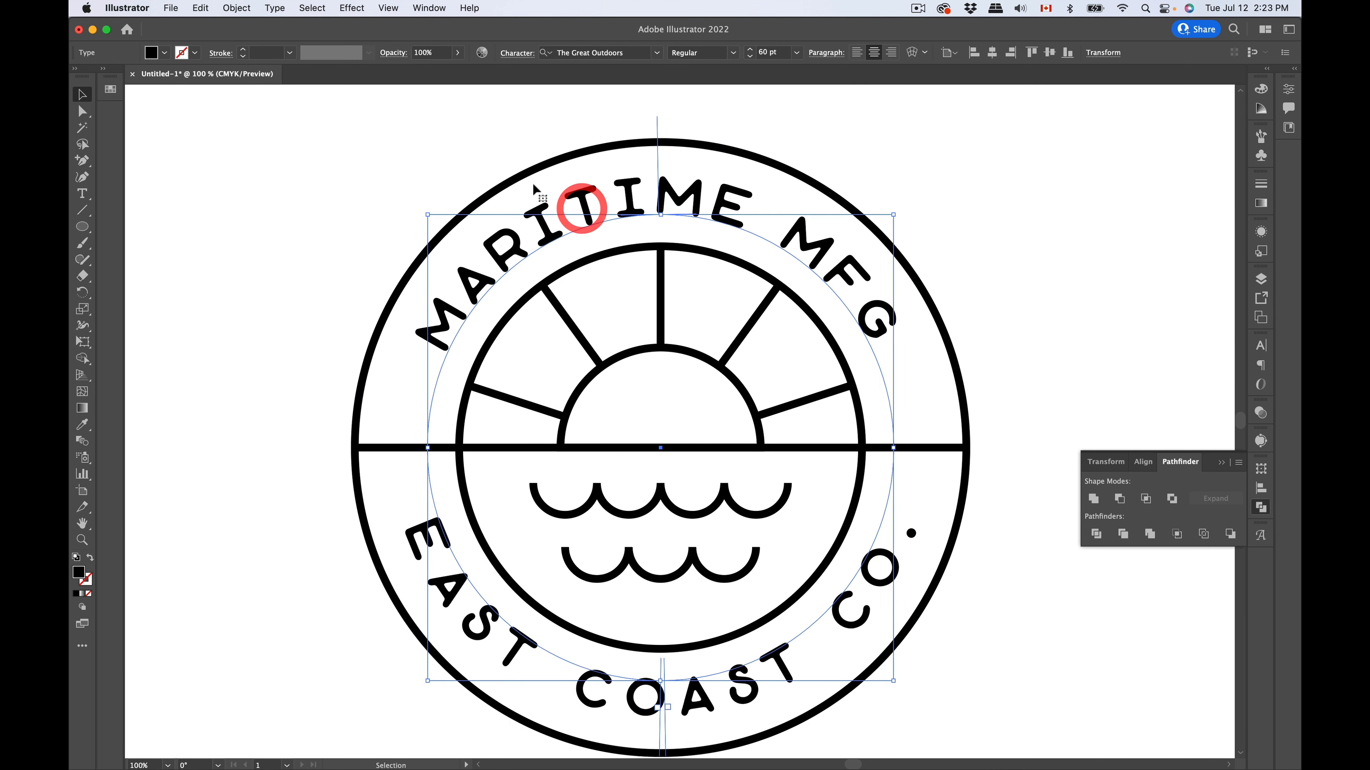
left_click(243, 49)
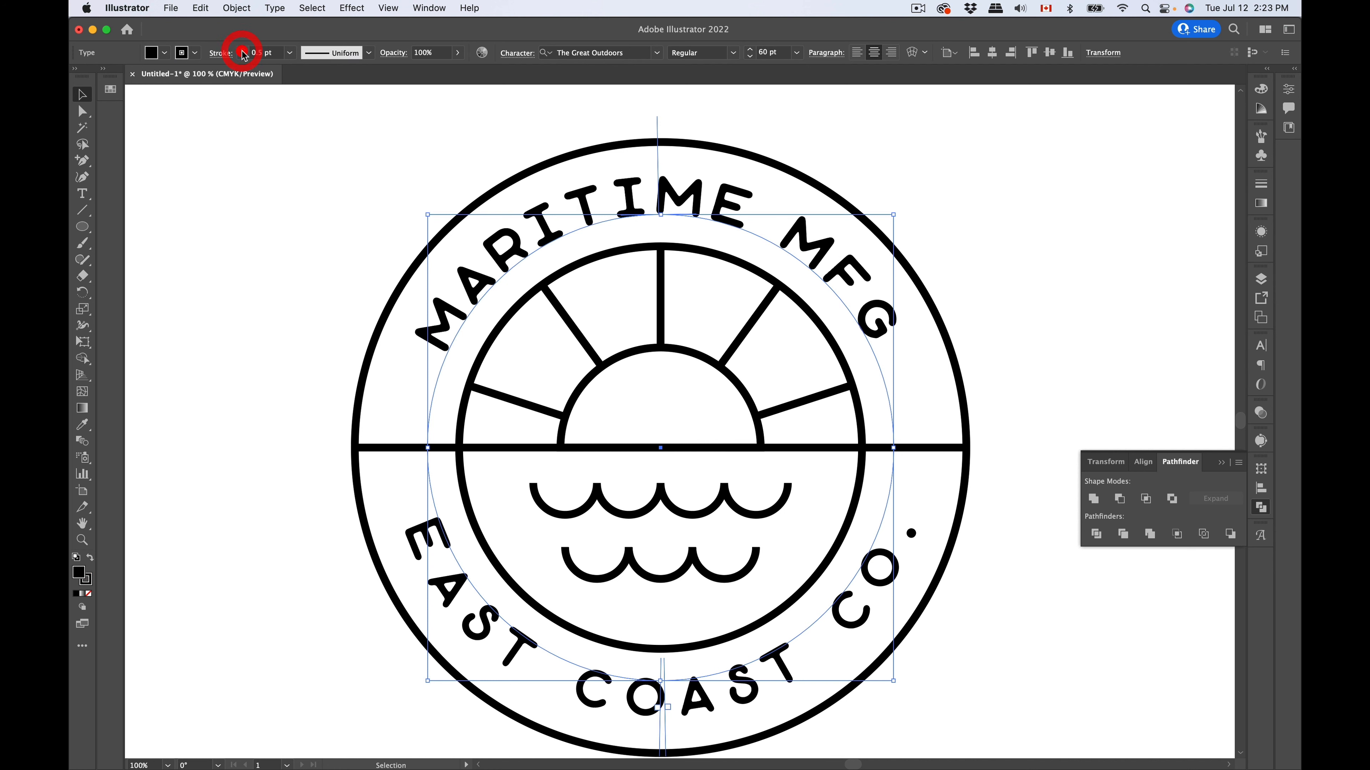
left_click(318, 163)
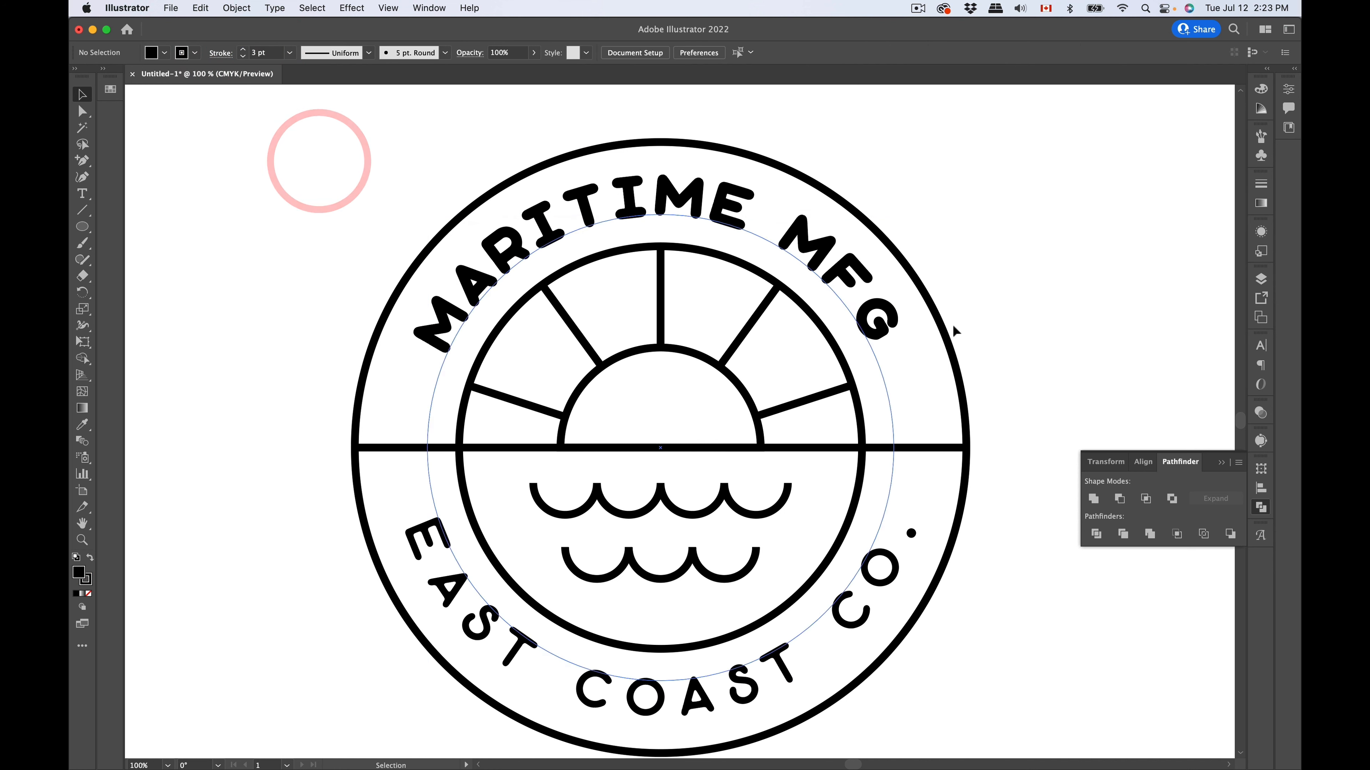
Step: Undo all the stroke changes made to the MARITIME MFG text
key("super+z")
key("super+z")
key("super+z")
key("super+z")
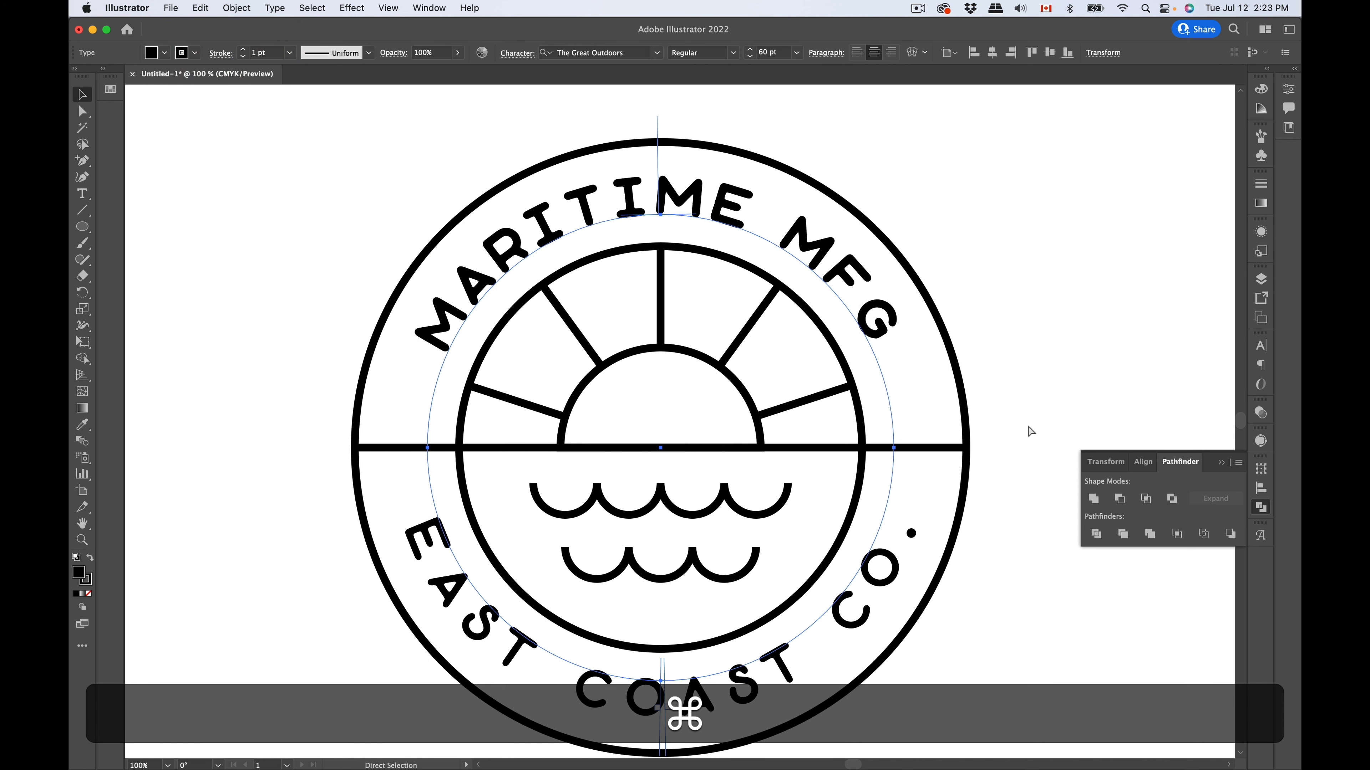
key("super+z")
key("super+z")
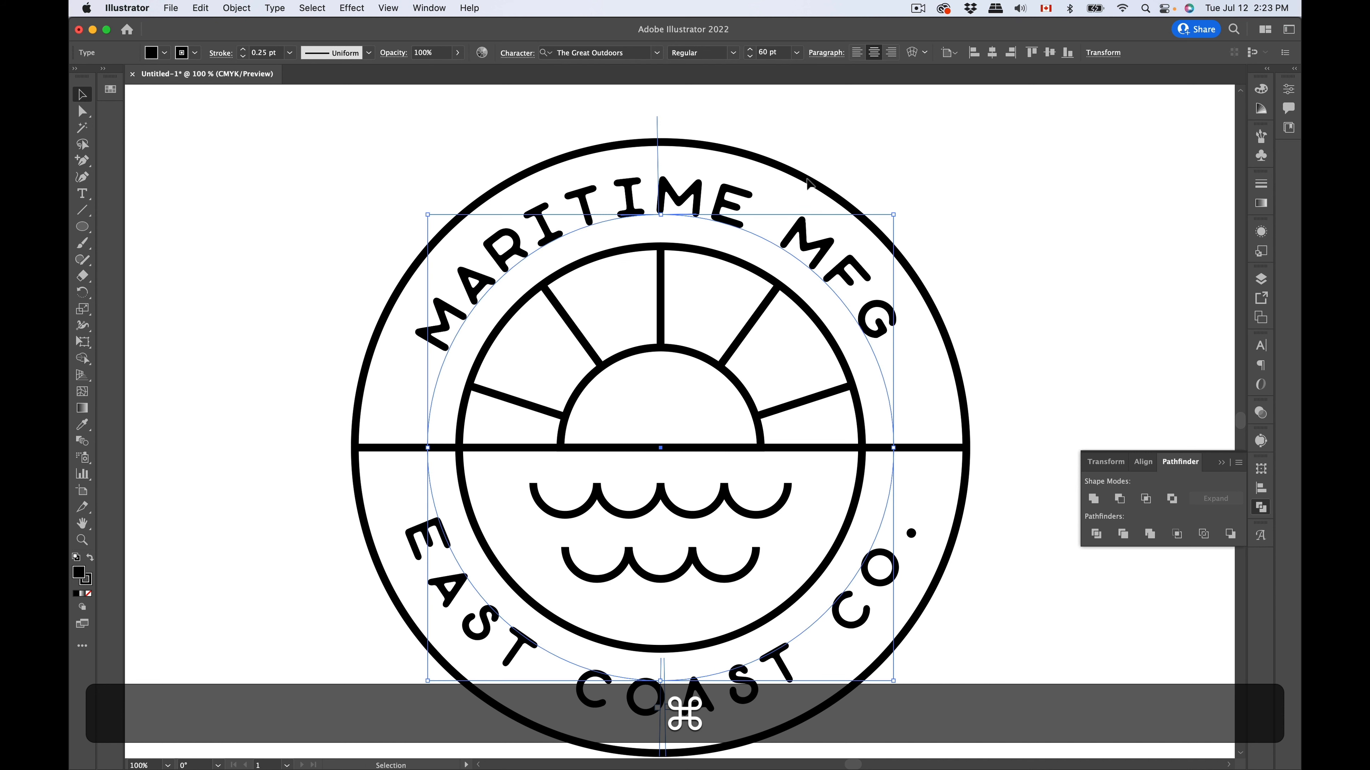
key("super+z")
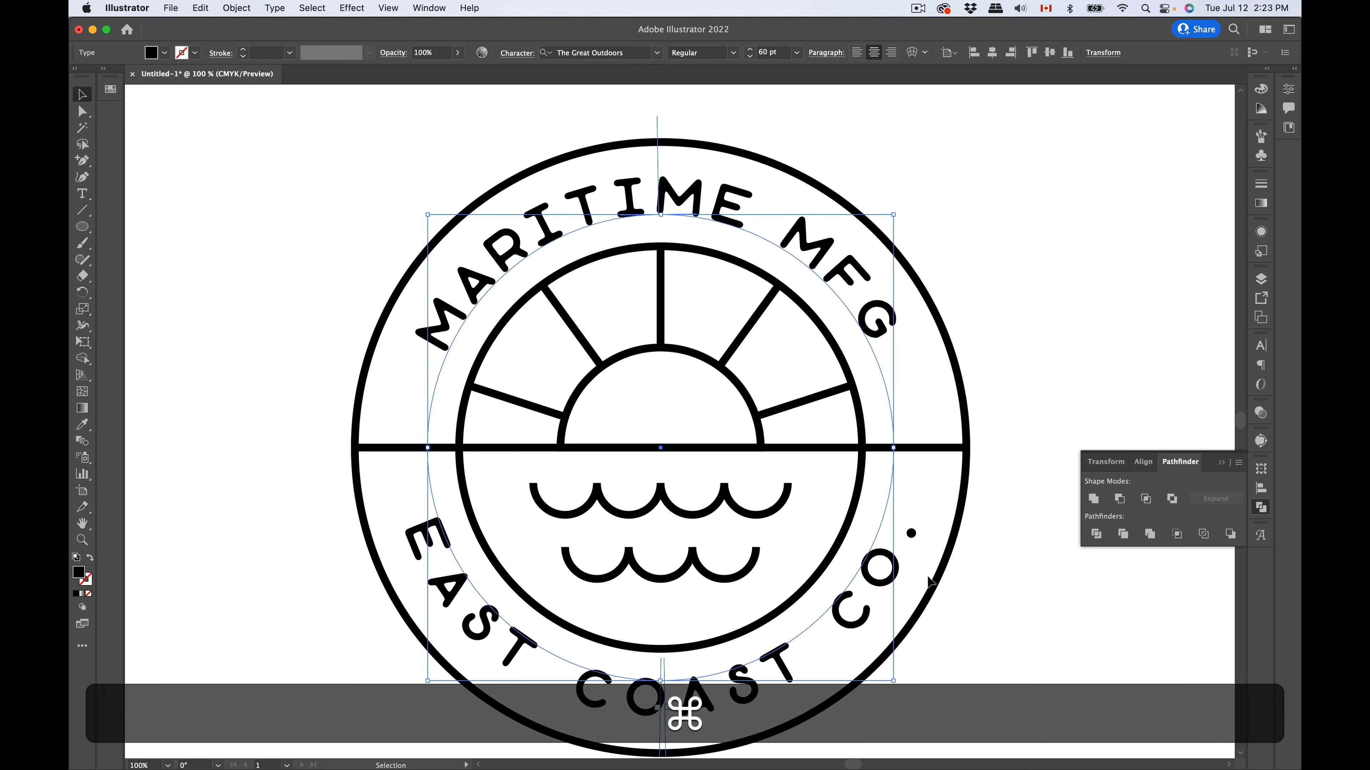
left_click(80, 92)
left_click(300, 182)
key("super+0")
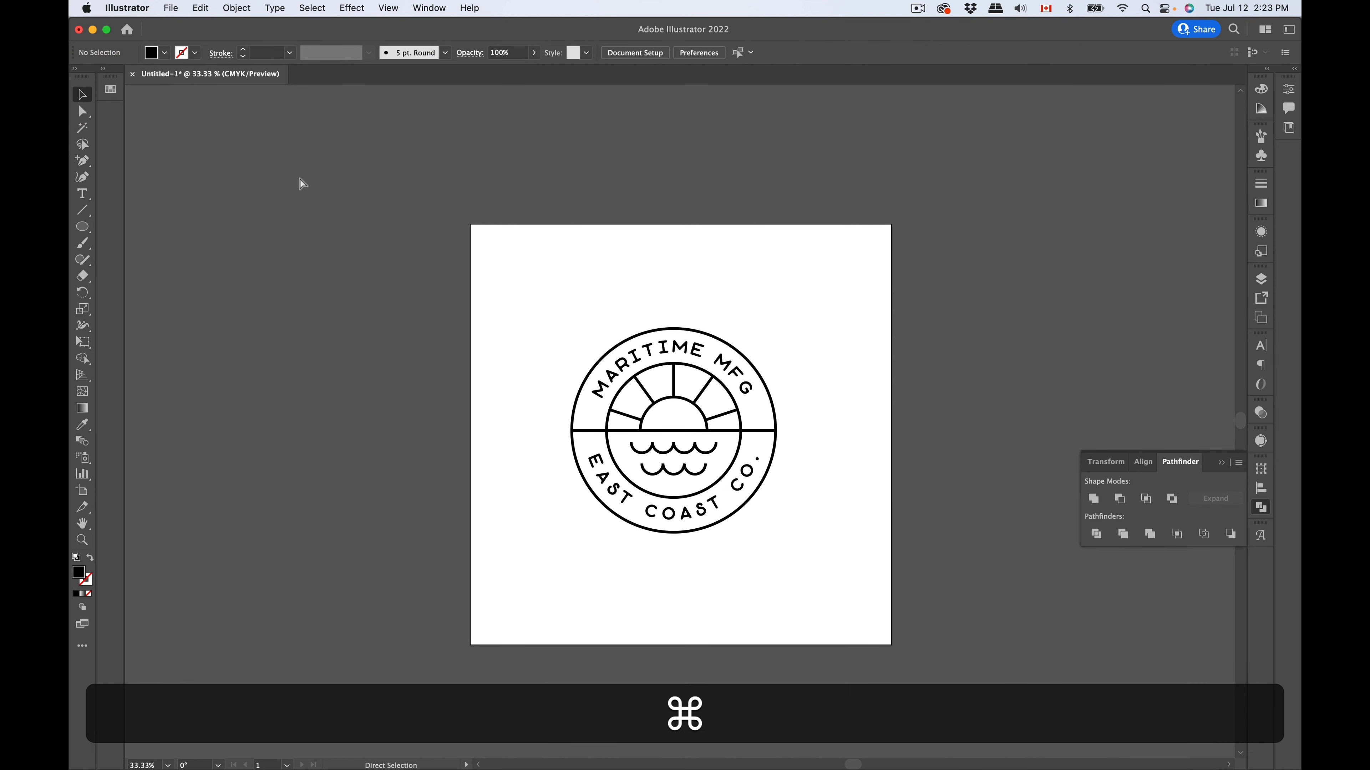
key("super+equal")
key("super+equal")
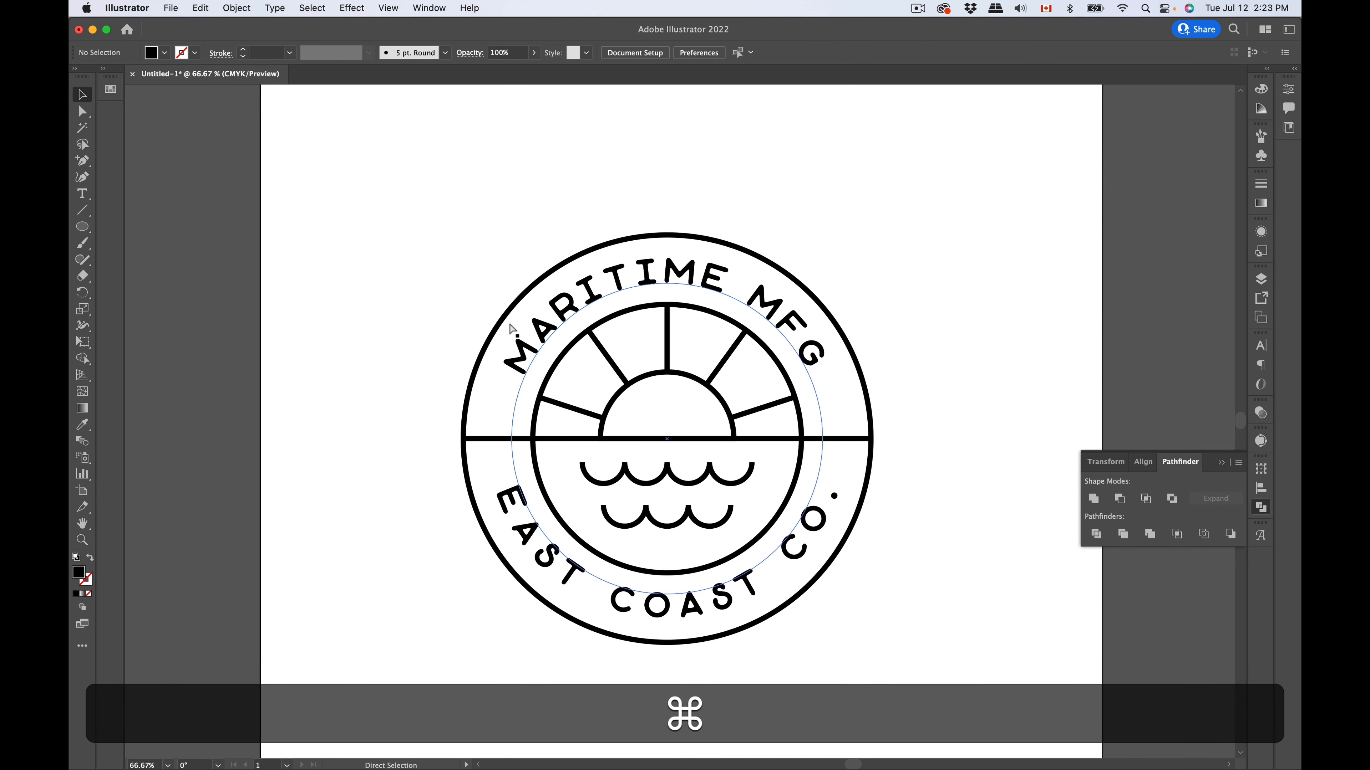
key("super+equal")
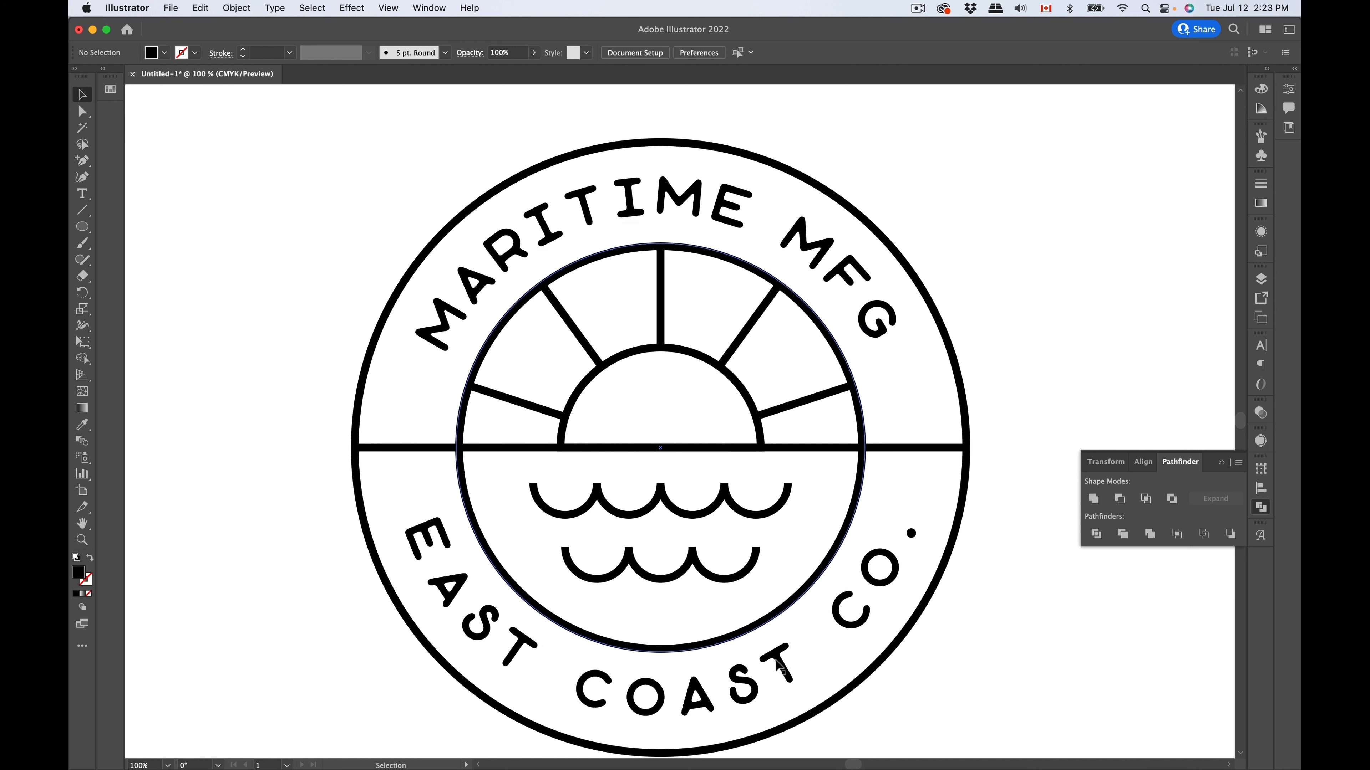
left_click(779, 691)
left_click(790, 224, "shift")
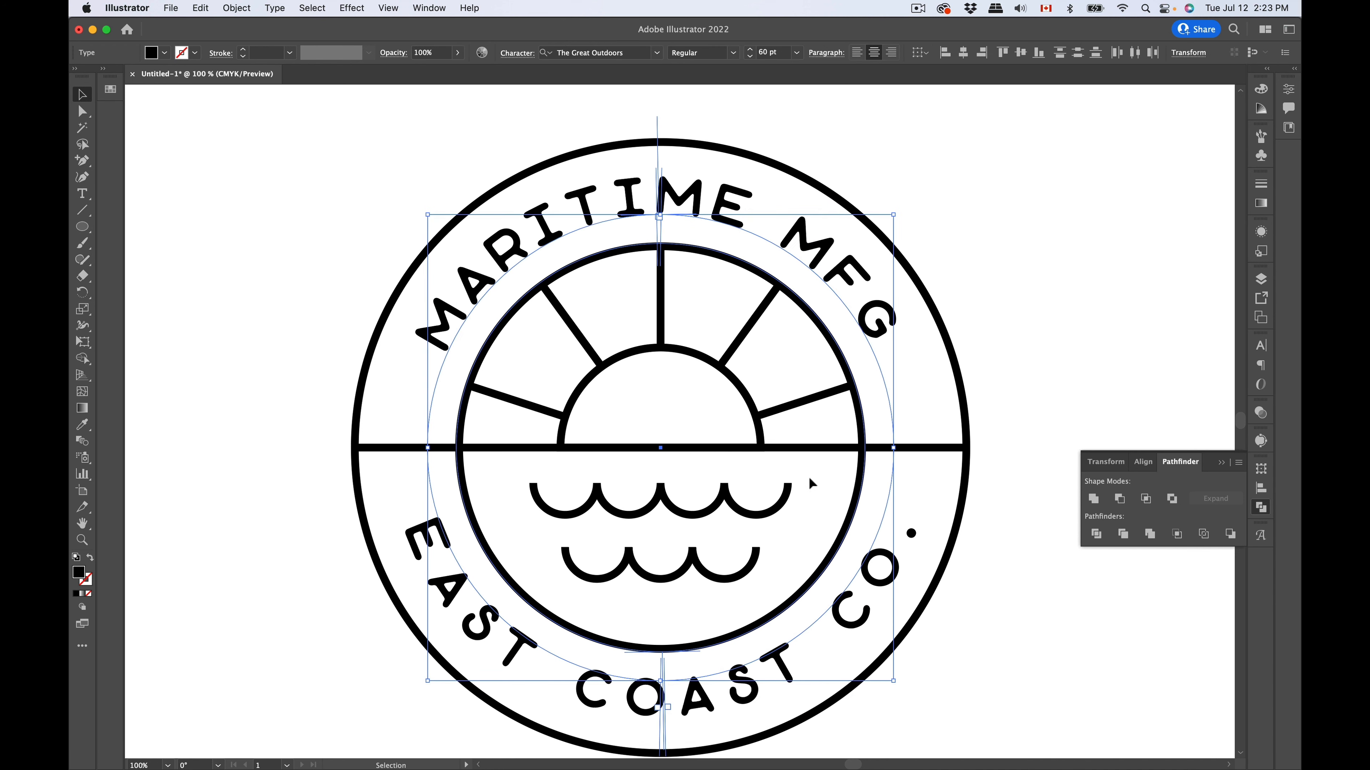
Step: Give both wave rows round stroke caps and round corner joins
left_click(590, 502)
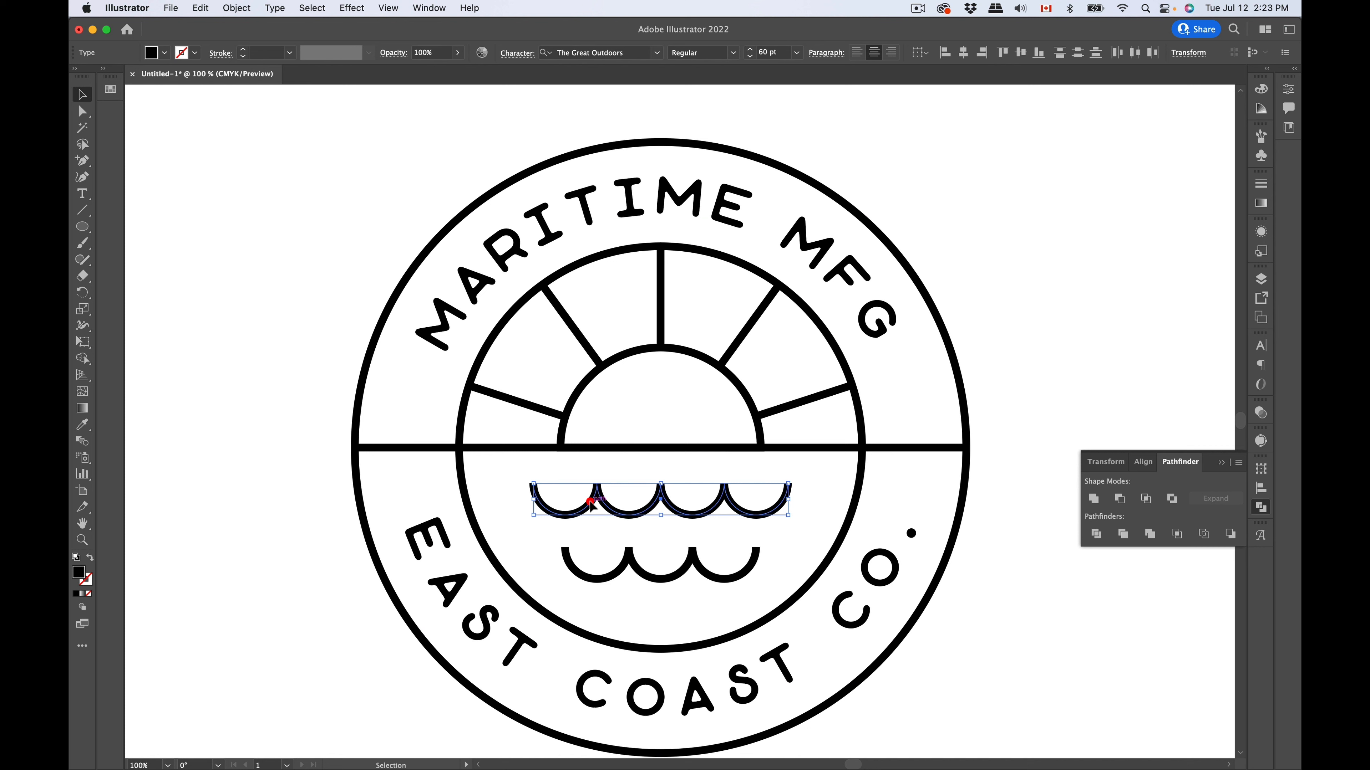
left_click(625, 566, "shift")
left_click(220, 53)
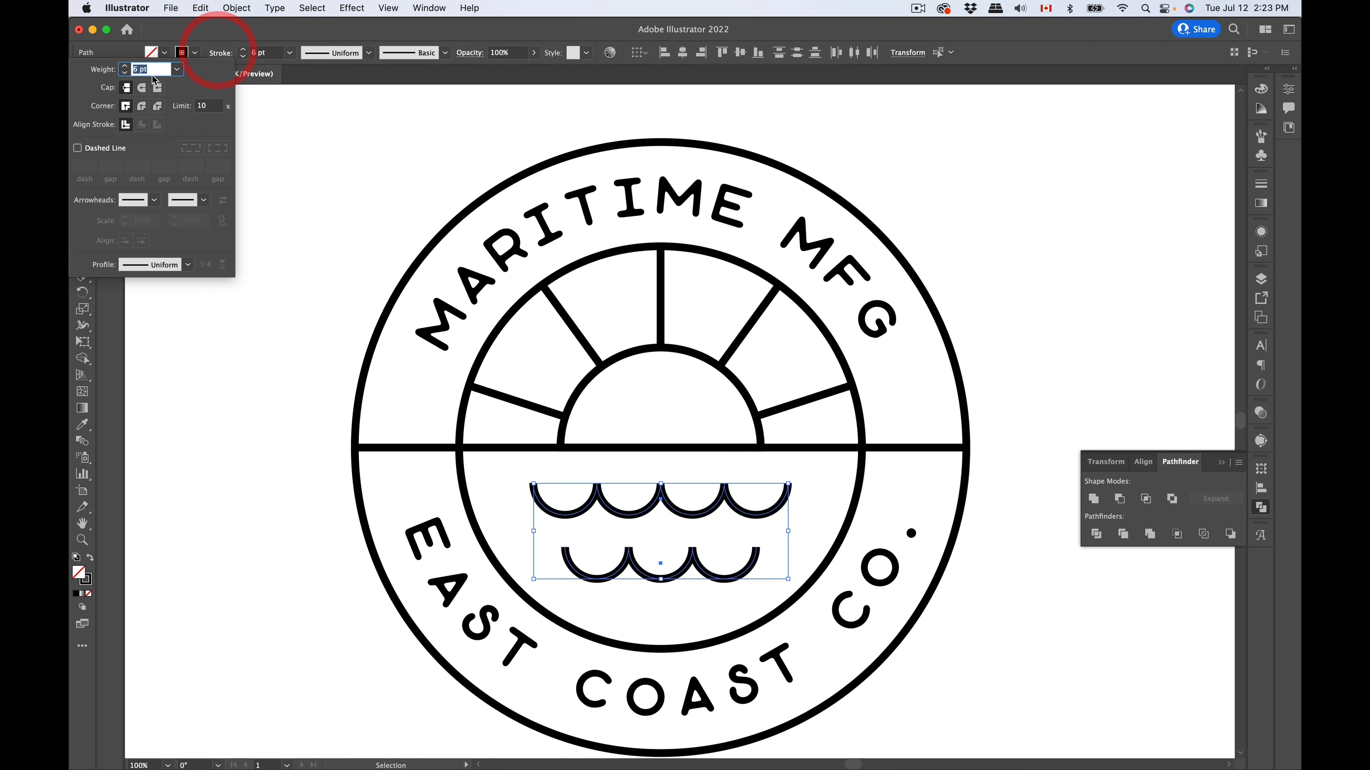
left_click(141, 87)
left_click(141, 105)
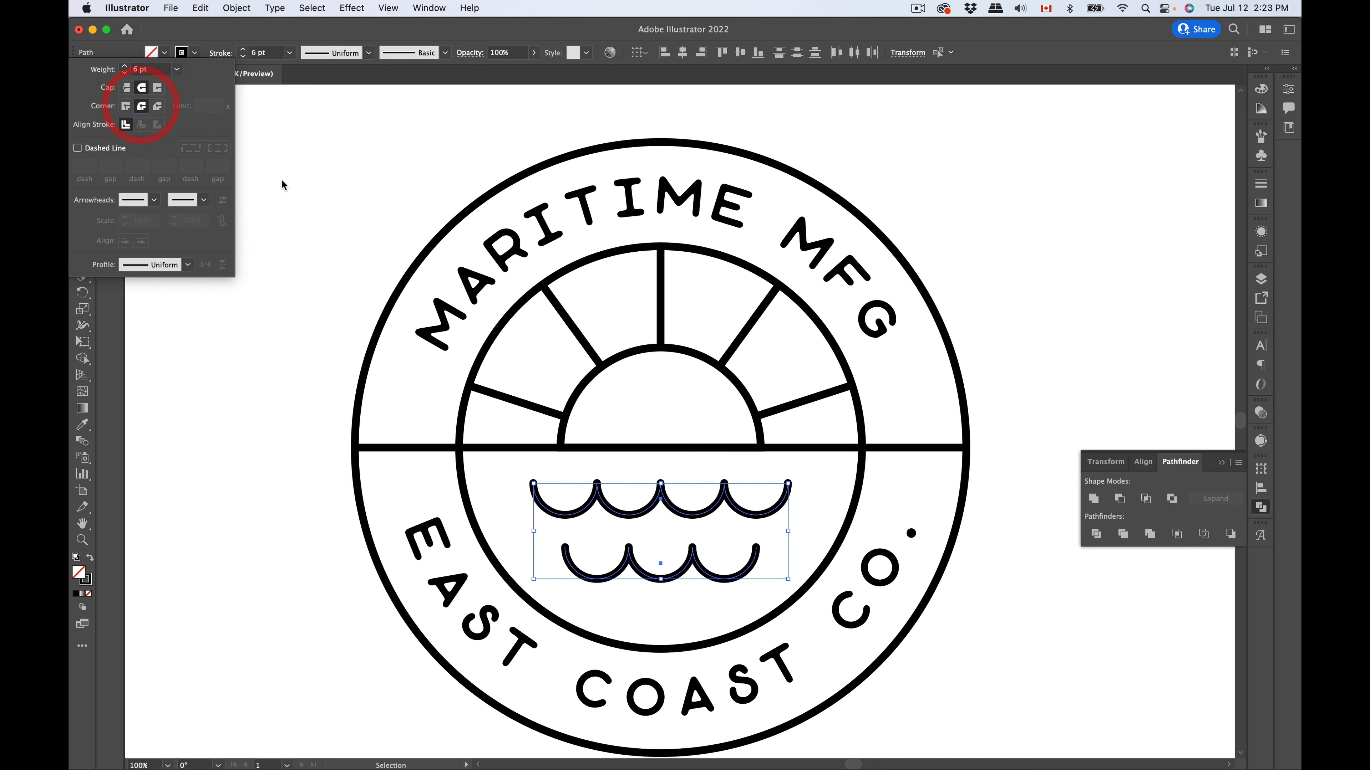
left_click(343, 170)
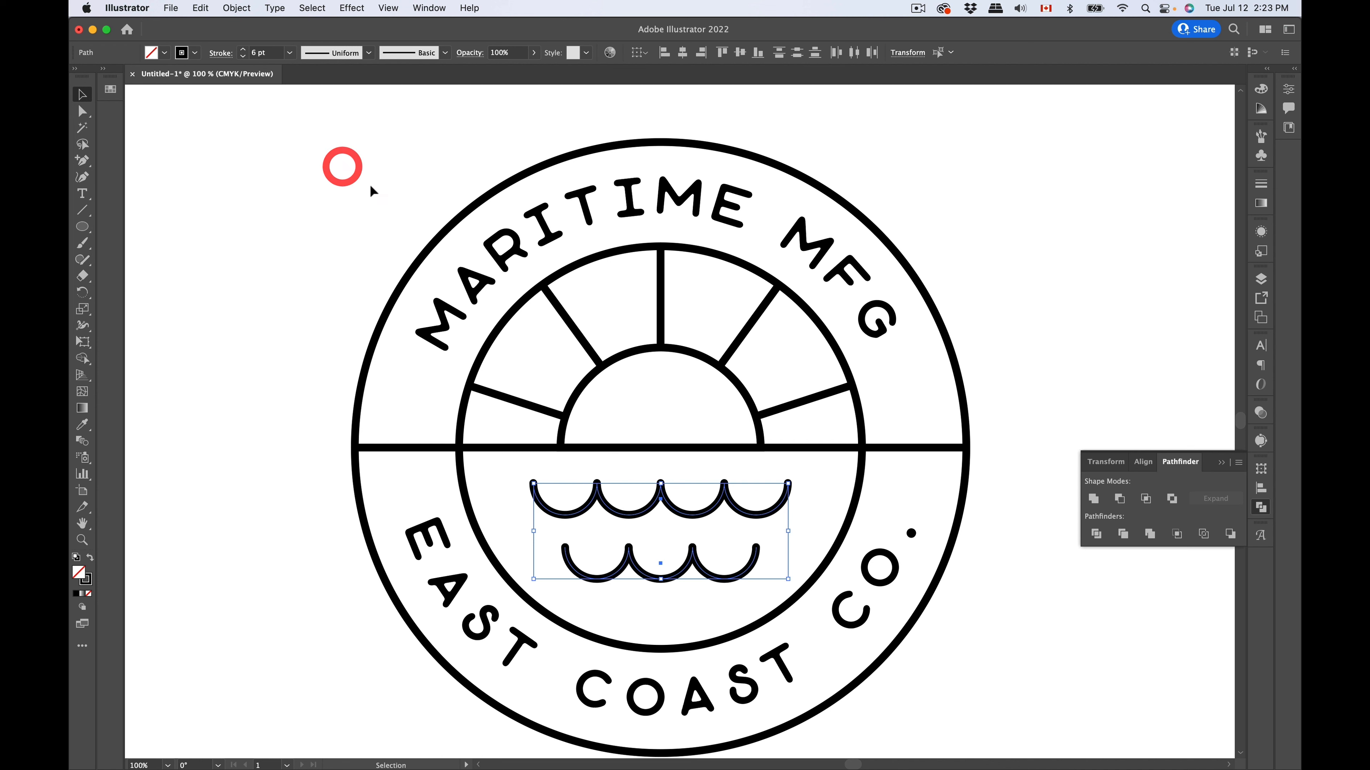
left_click(309, 488)
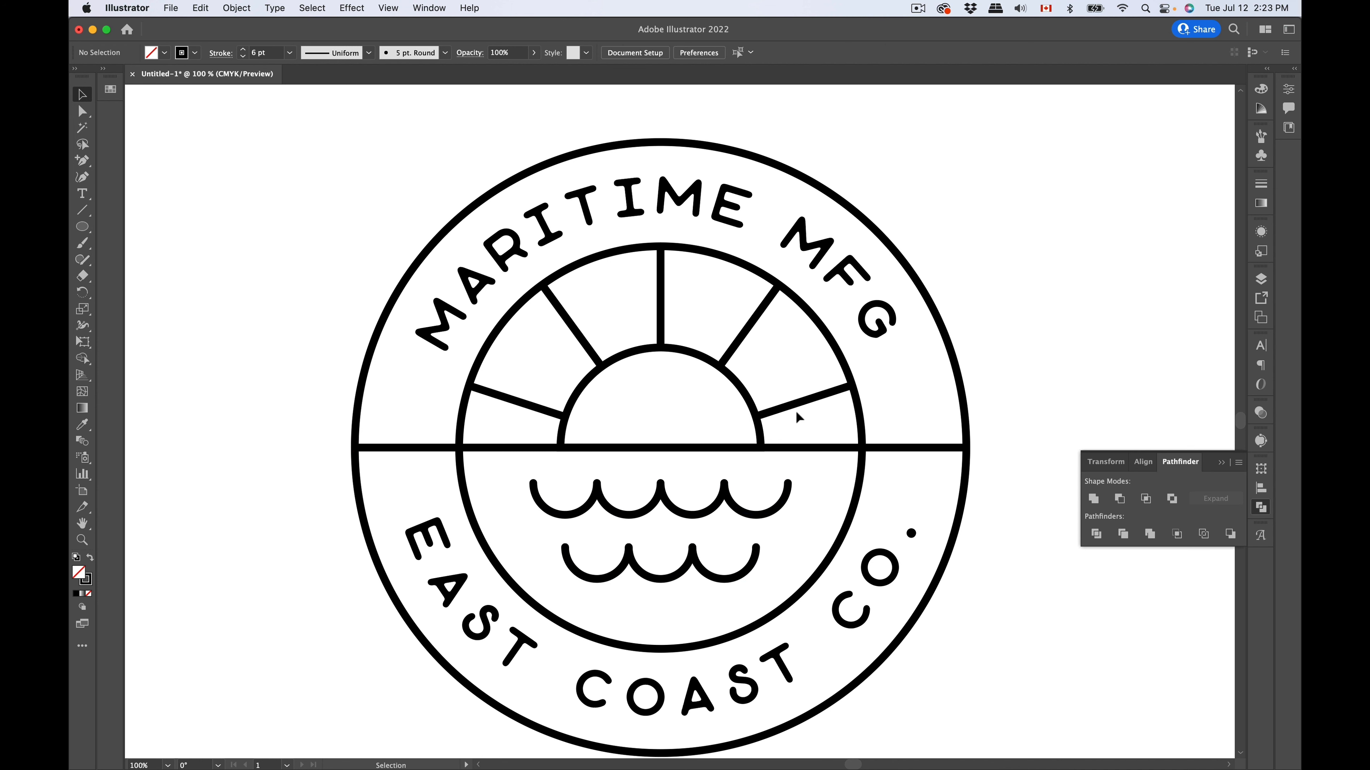
key("super+equal")
key("super+equal")
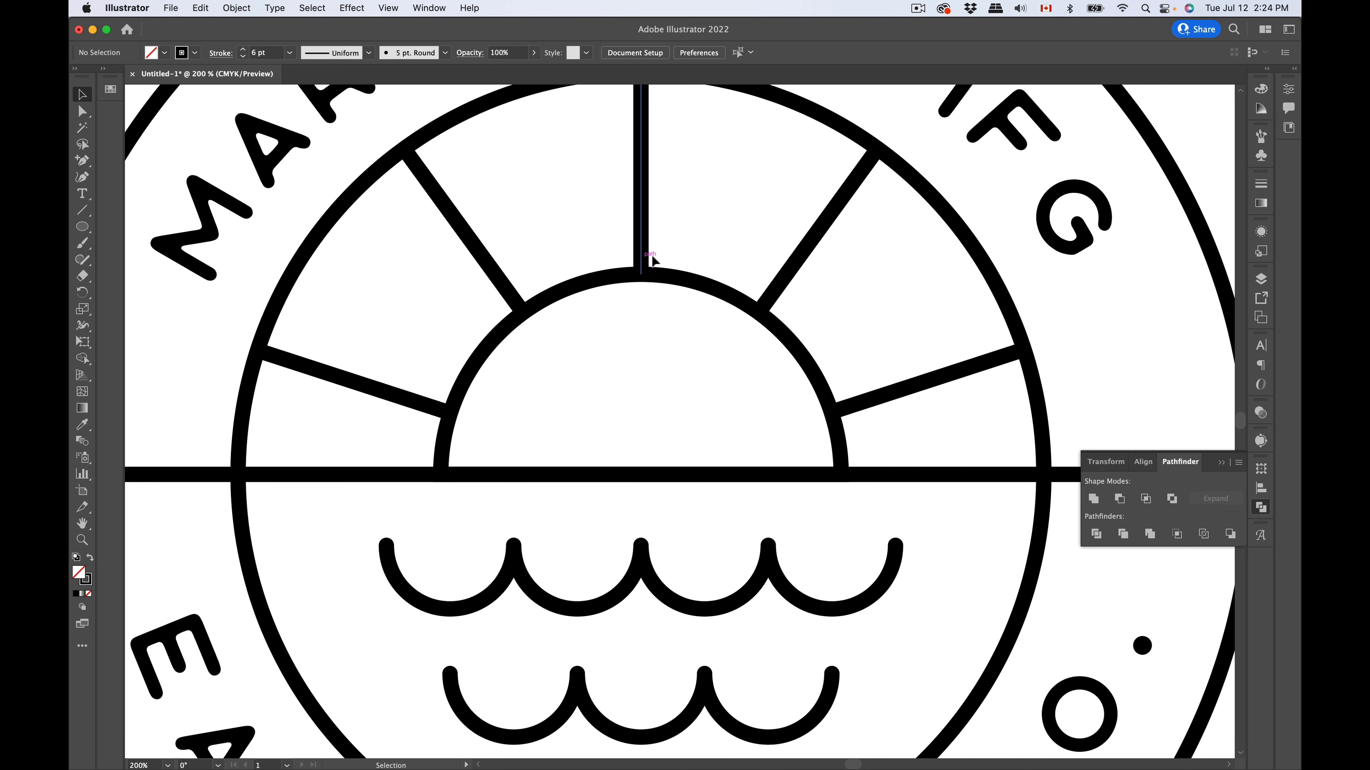
key("super+minus")
key("super+minus")
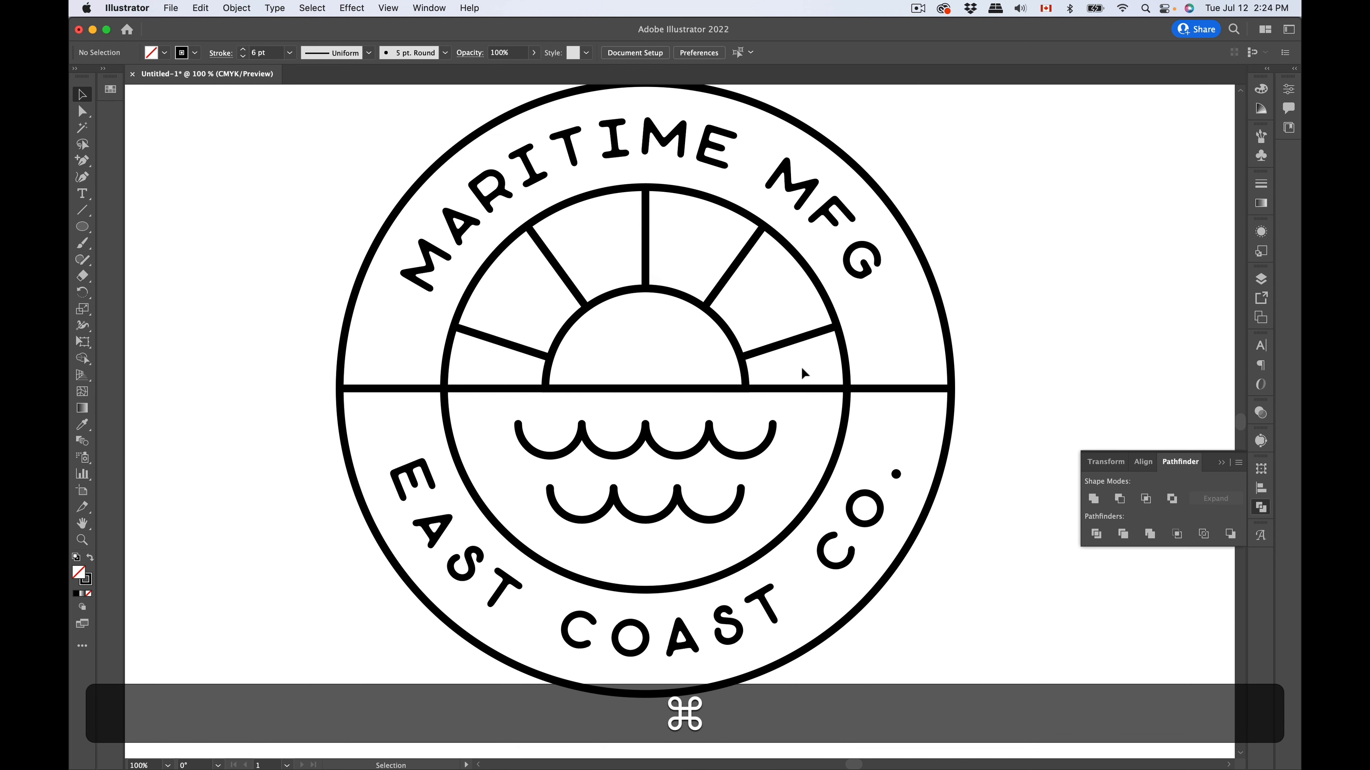
Step: Outline the strokes of all the badge linework except the two curved texts and unite the shapes into one
key("super+minus")
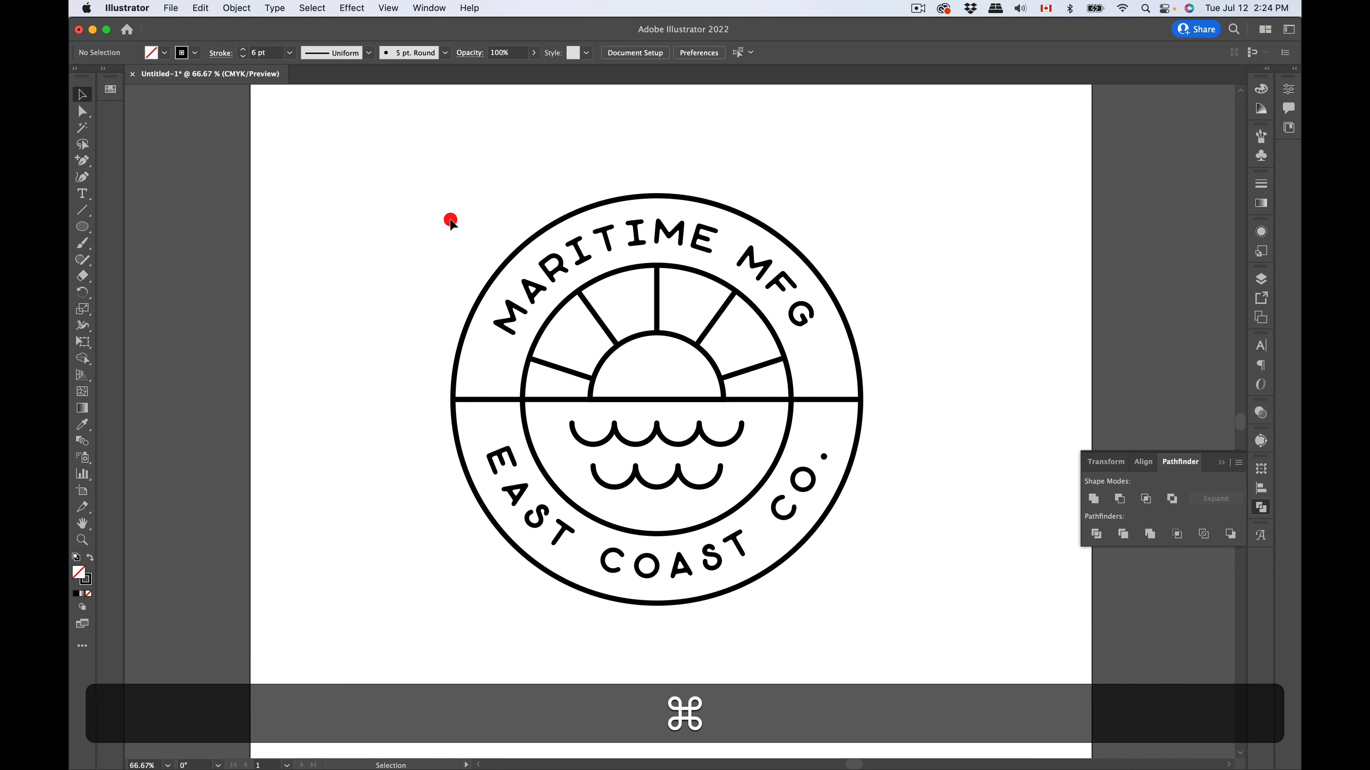
left_click_drag(450, 221, 881, 636)
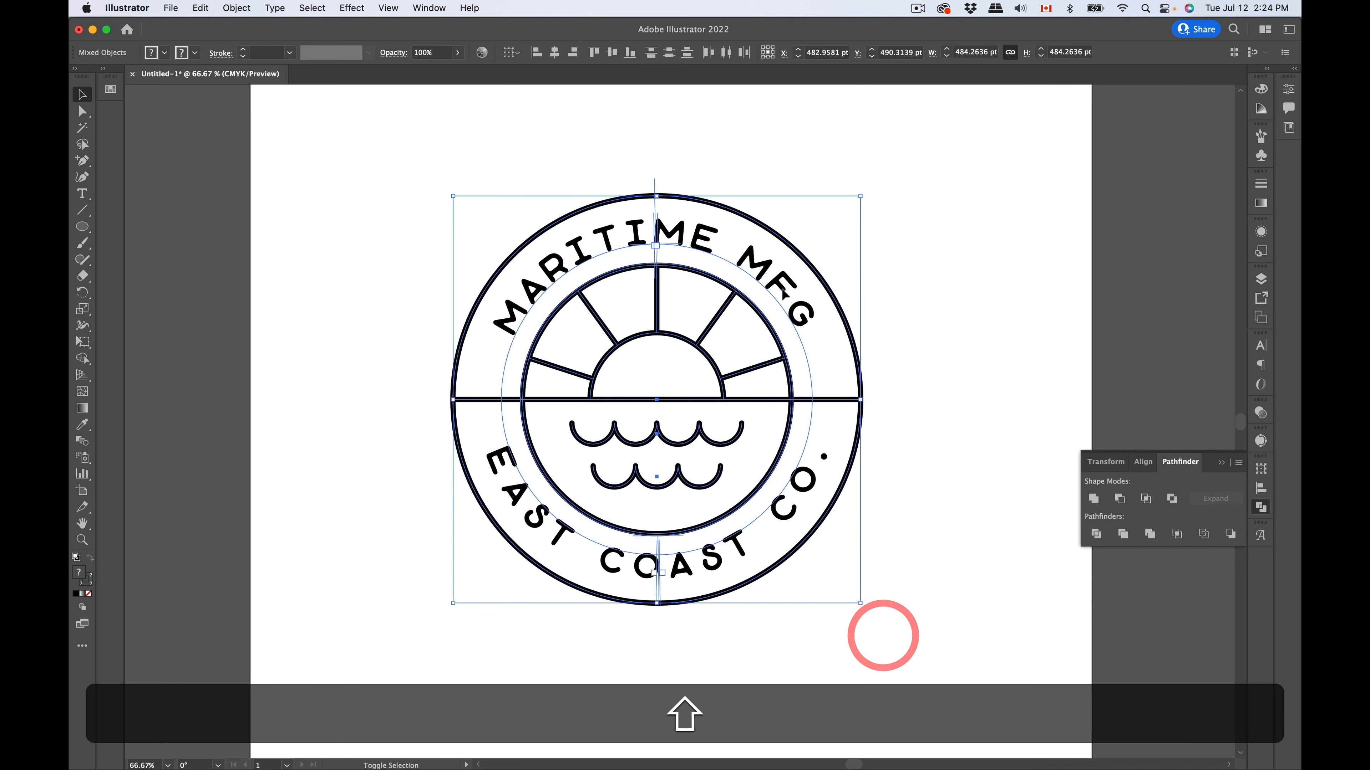
left_click(766, 280, "shift")
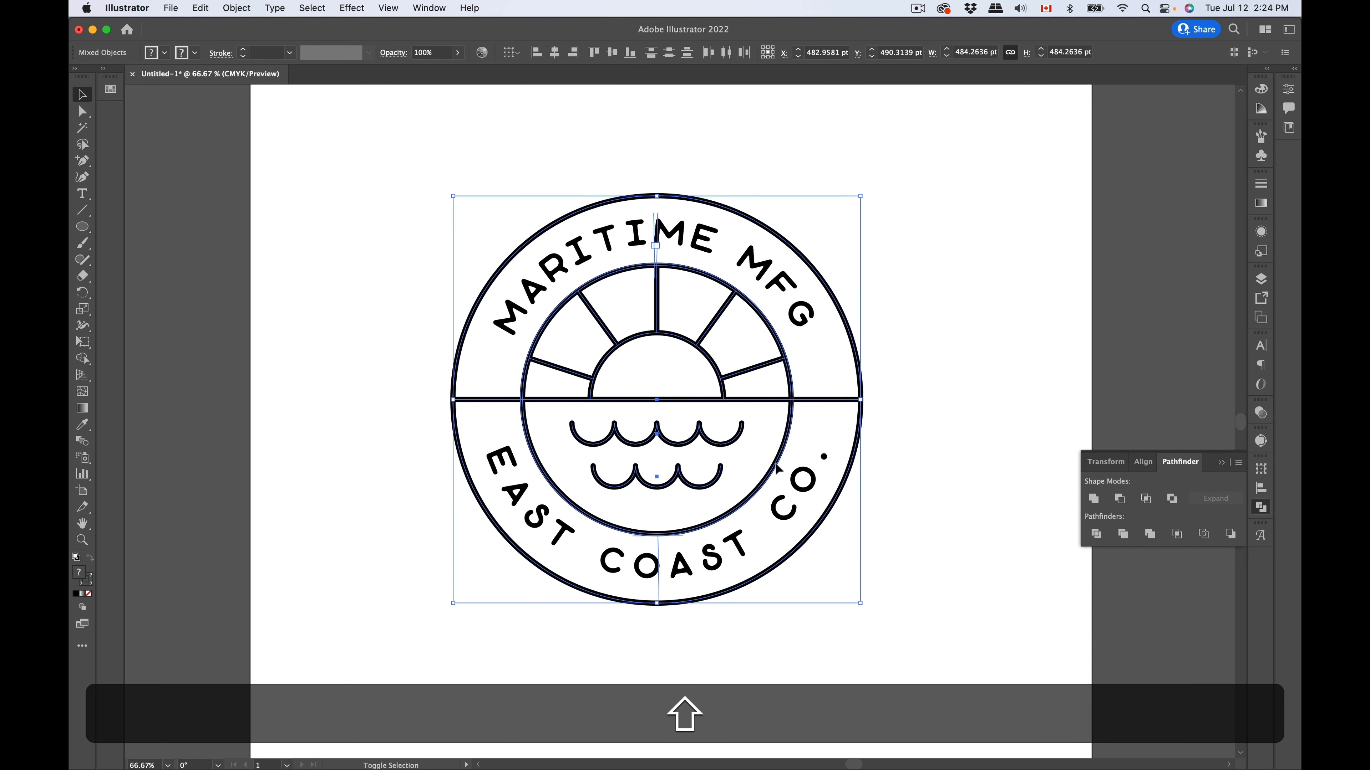
left_click(780, 519, "shift")
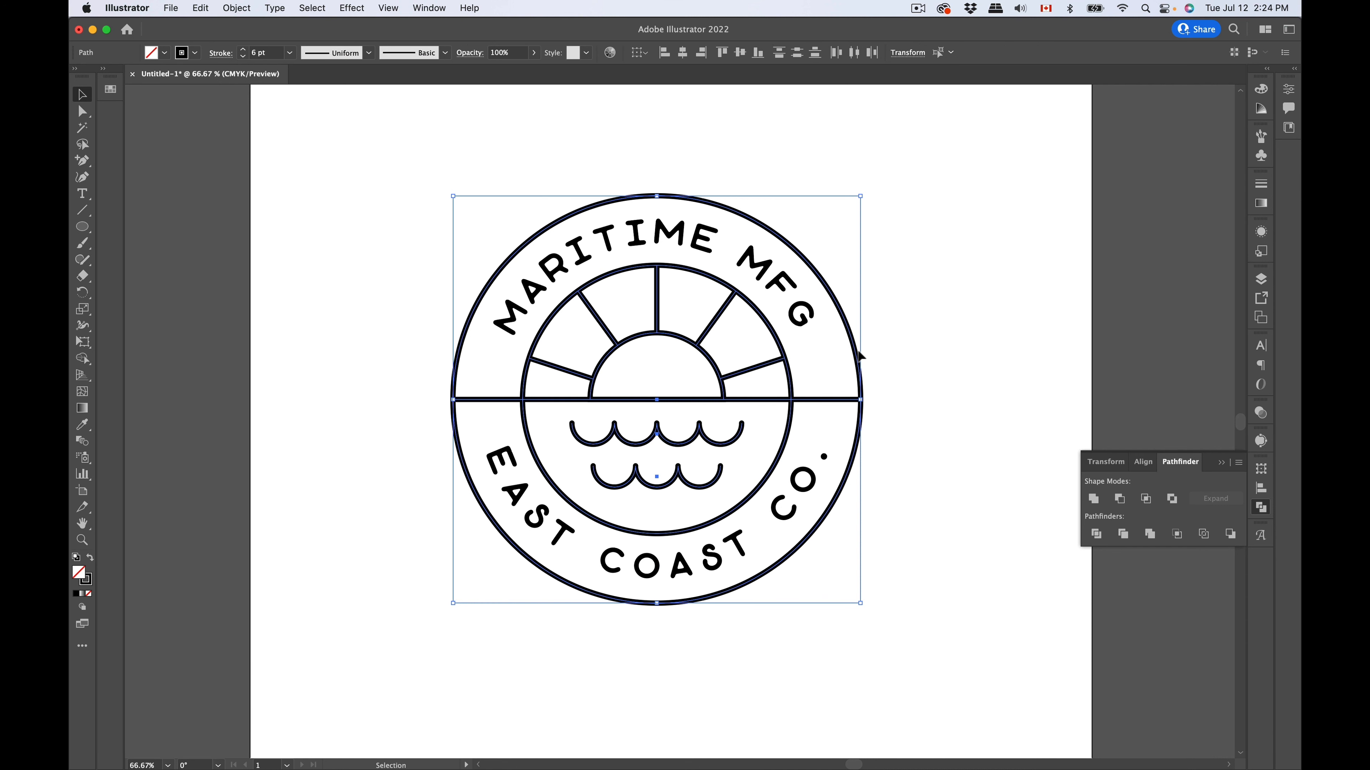
left_click(246, 11)
mouse_move(298, 355)
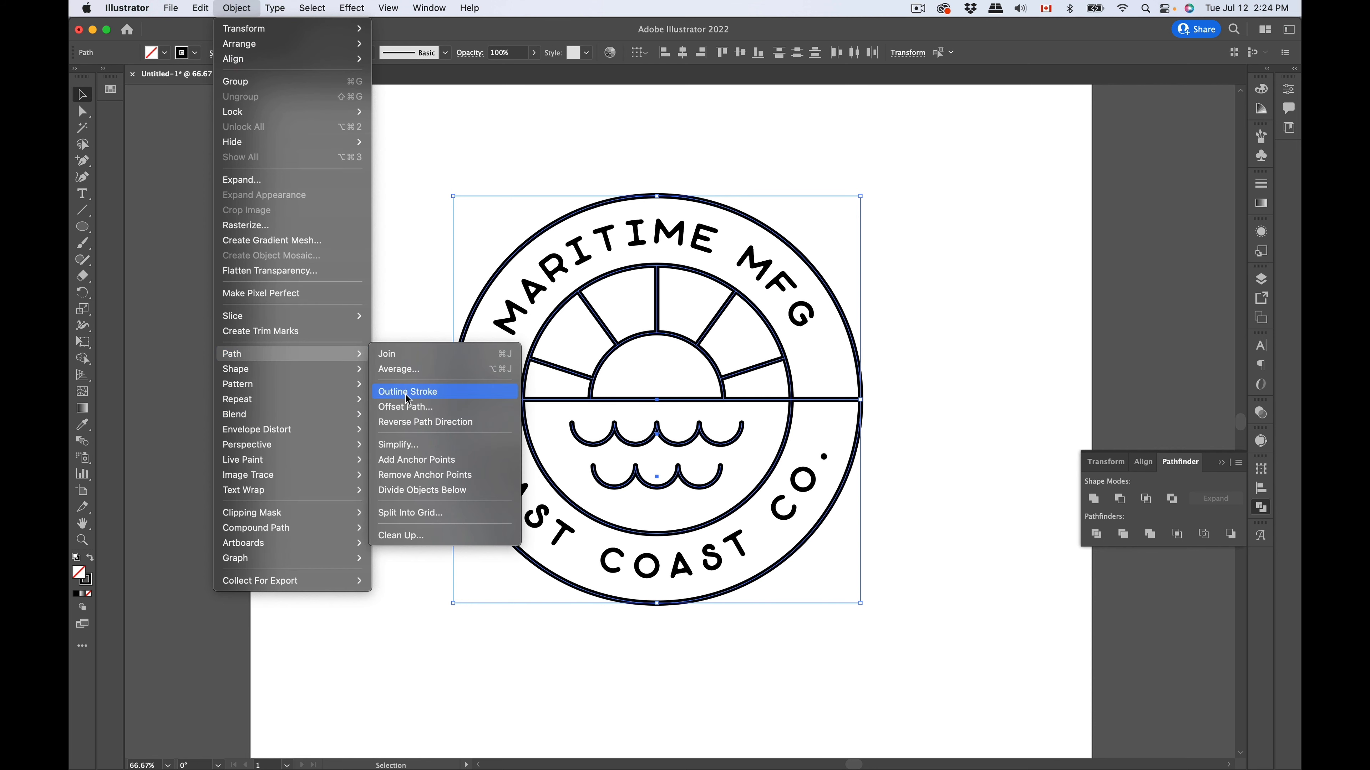
left_click(199, 292)
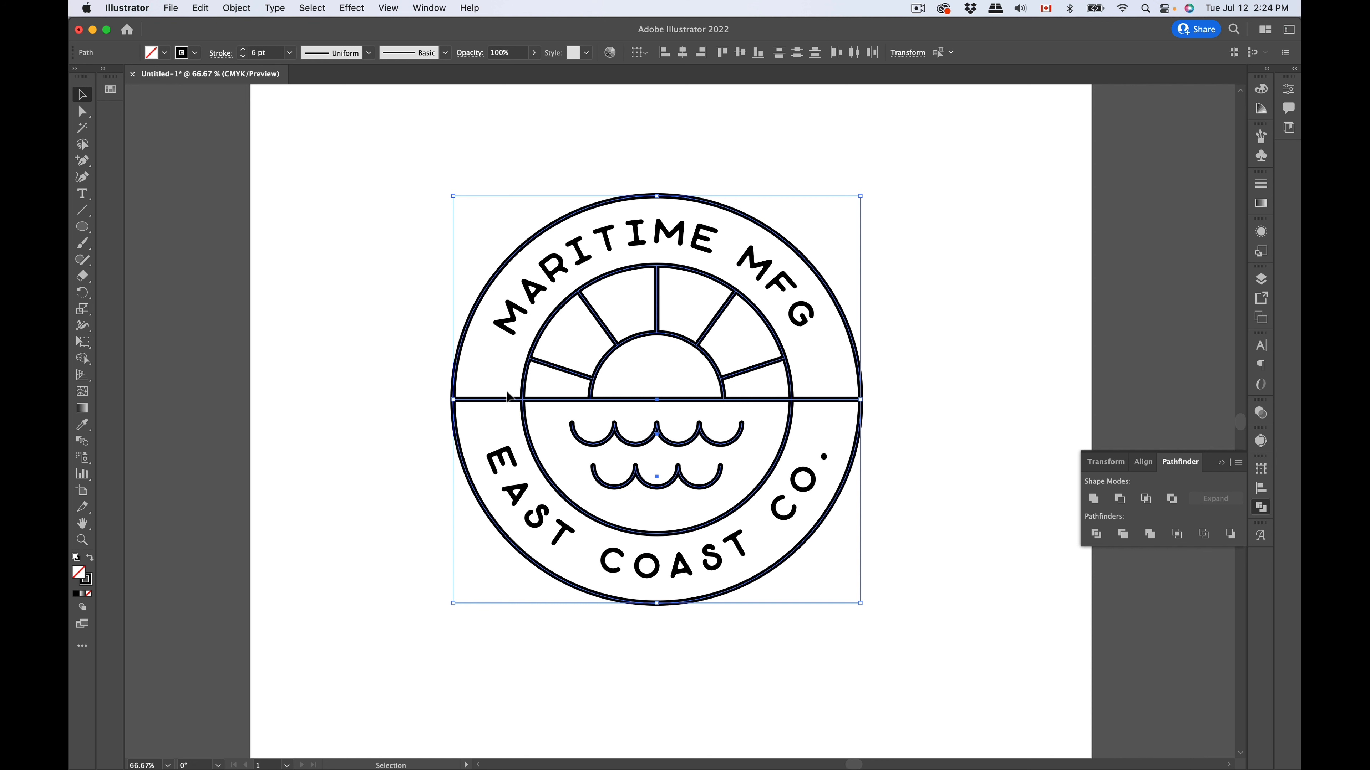
left_click(241, 6)
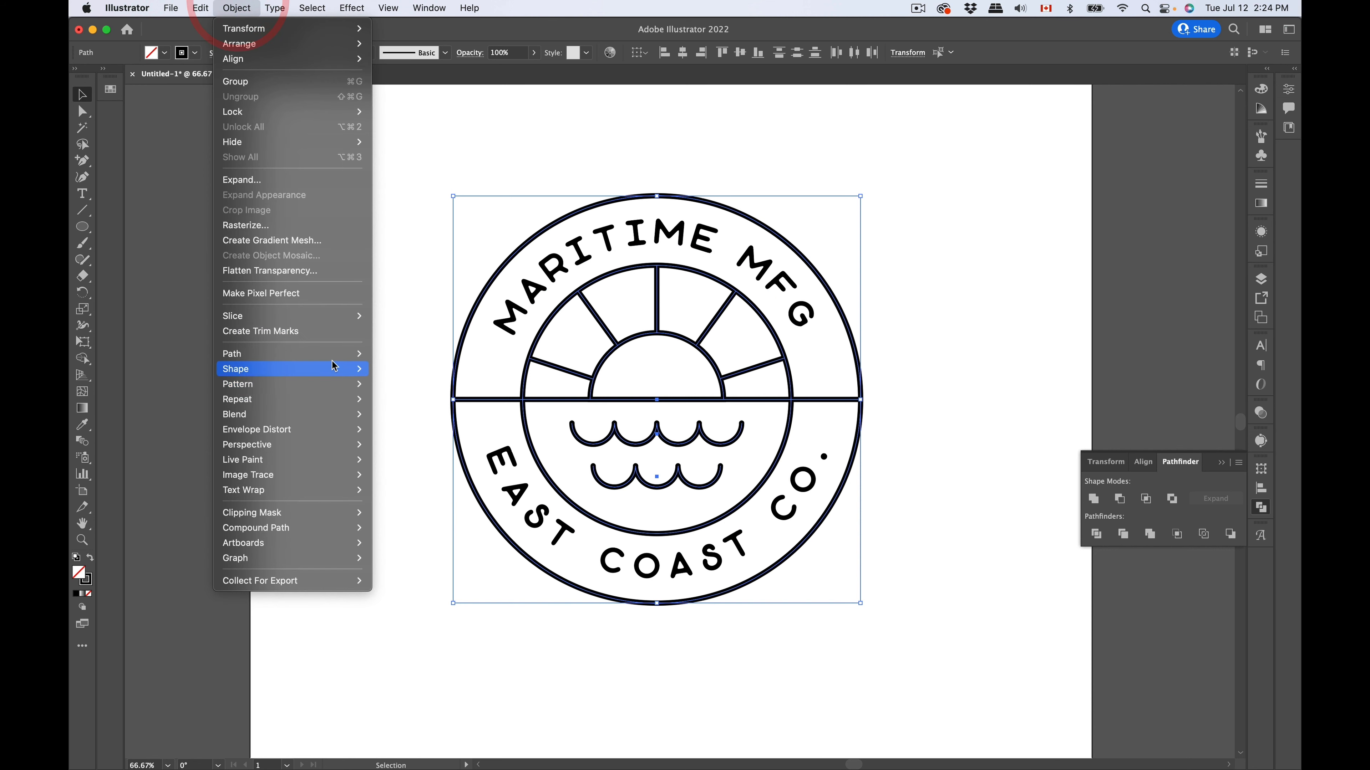
mouse_move(334, 356)
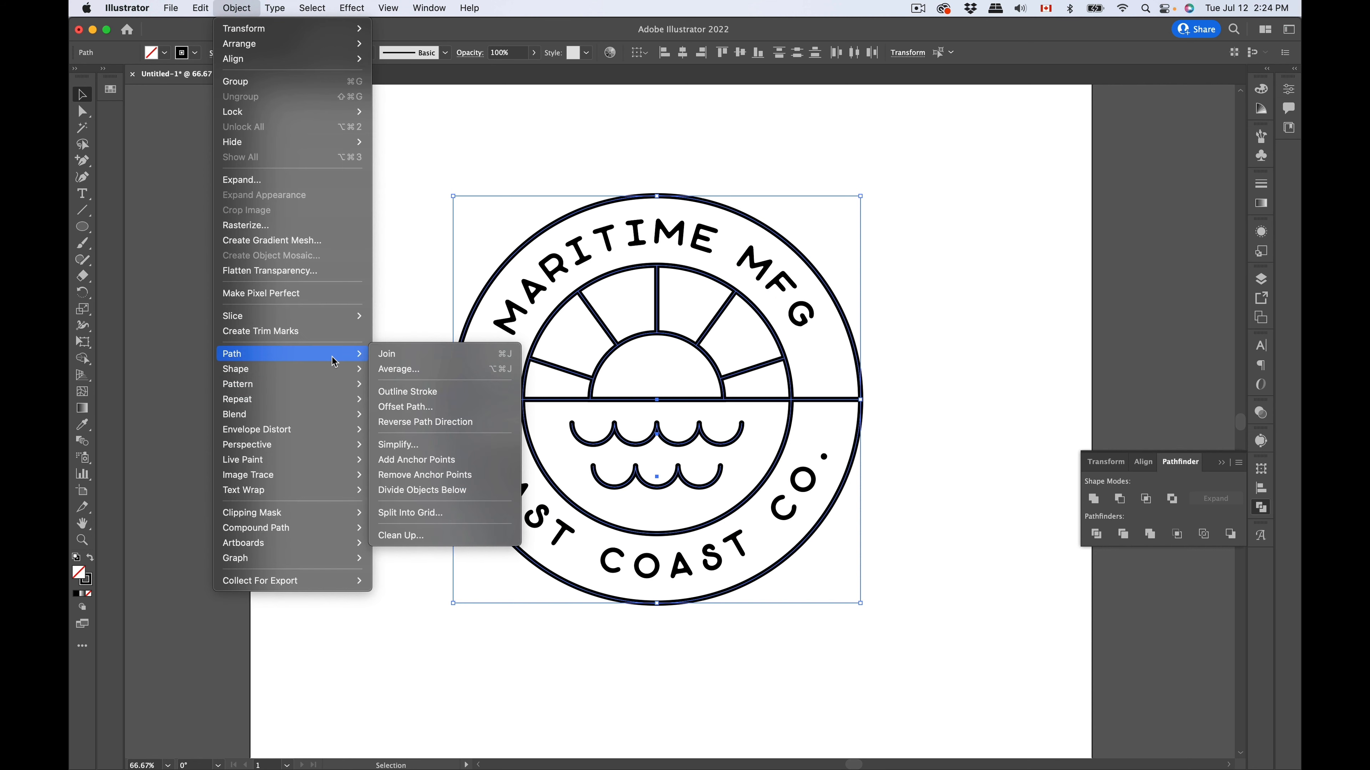
left_click(441, 393)
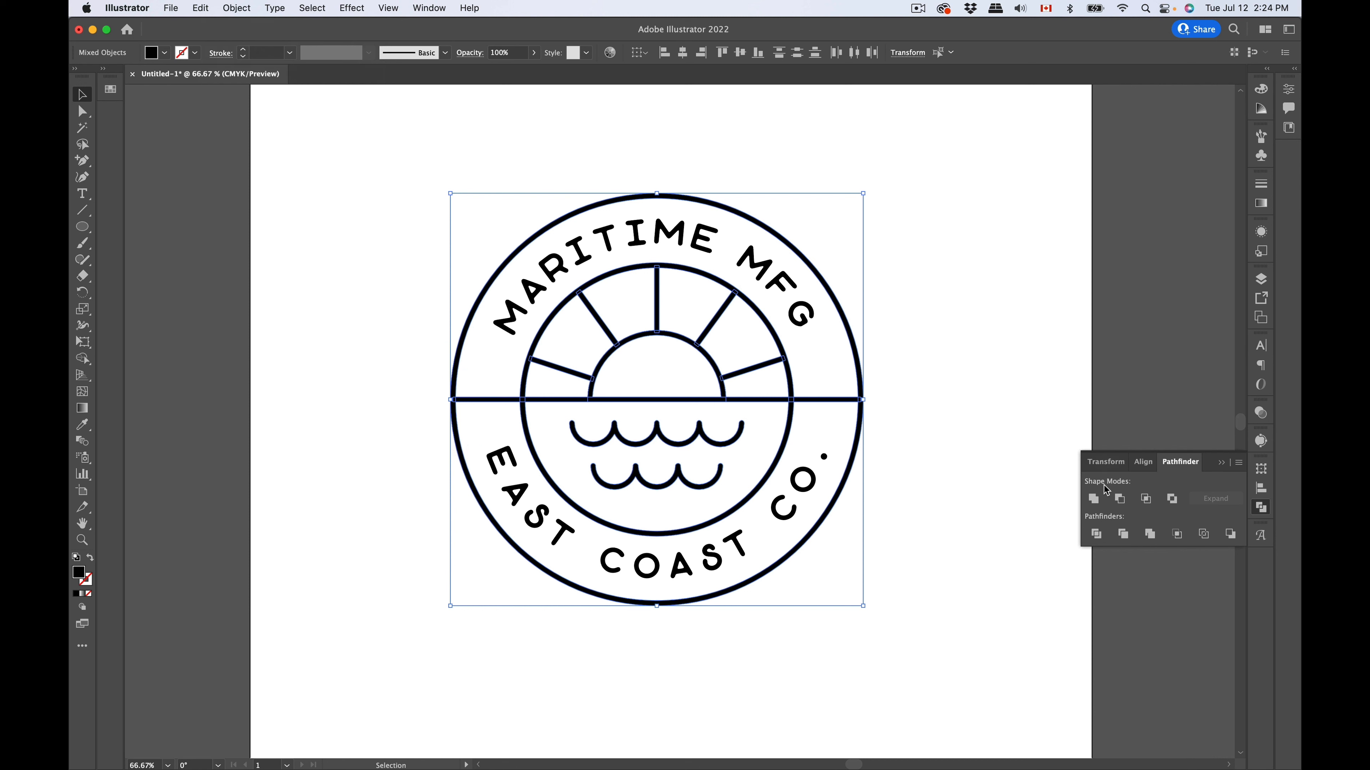
left_click(1092, 499)
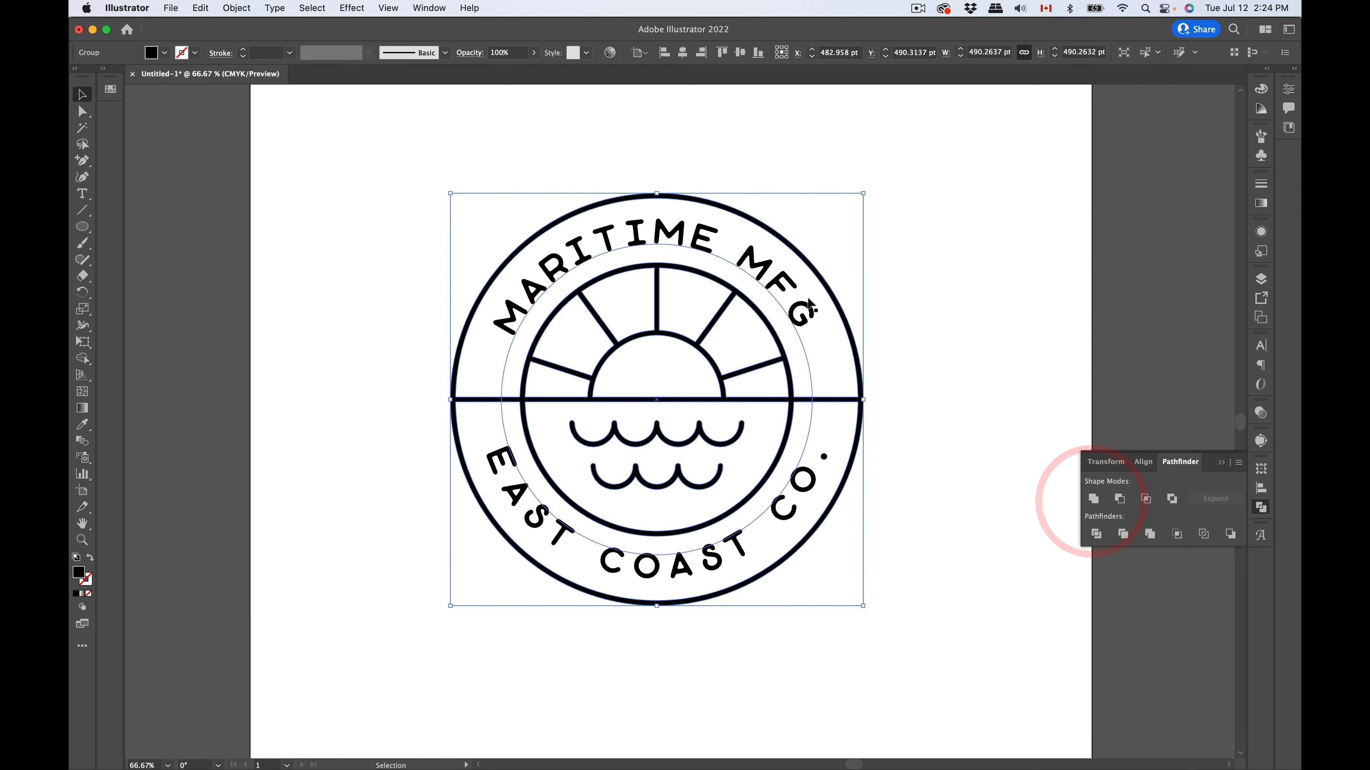
Step: Round all corners of the united badge linework, including rays, horizon and waves, to 3 pt
key("shift")
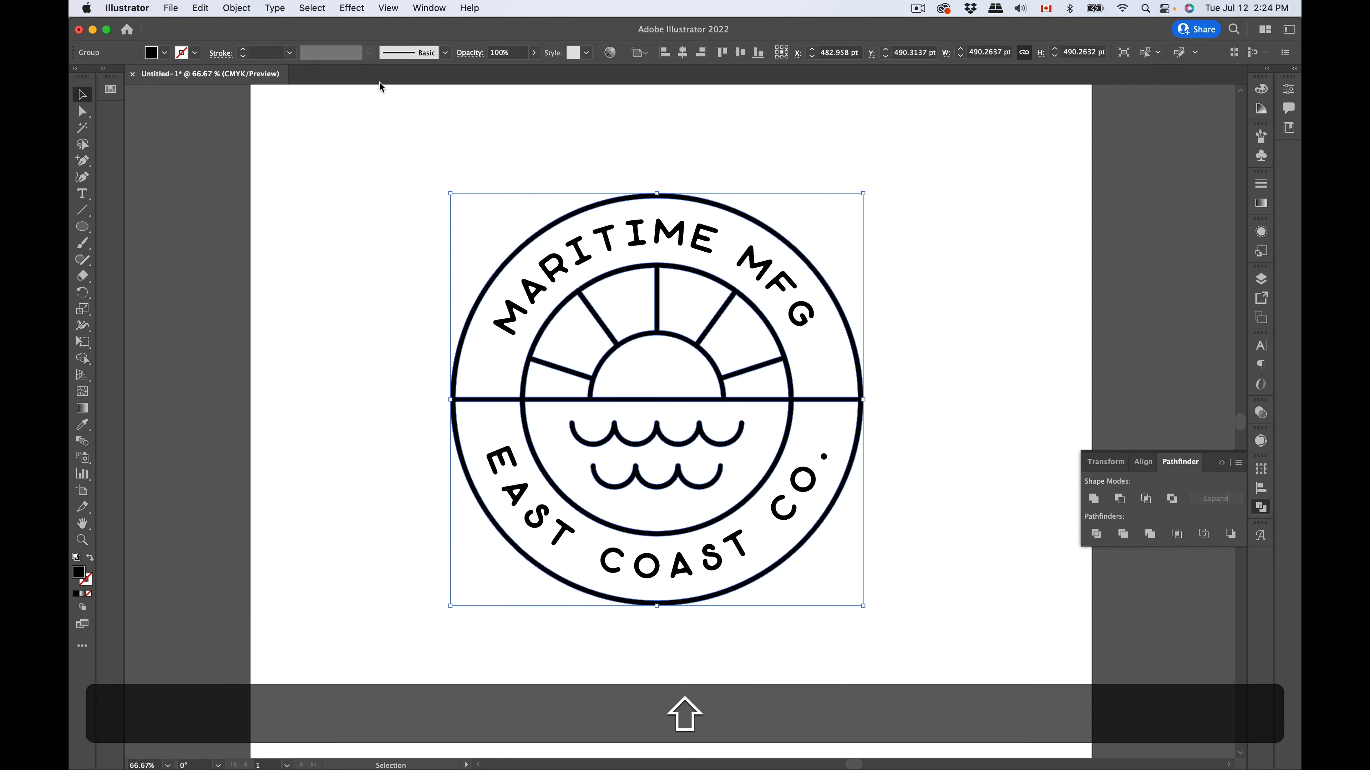
left_click(83, 113)
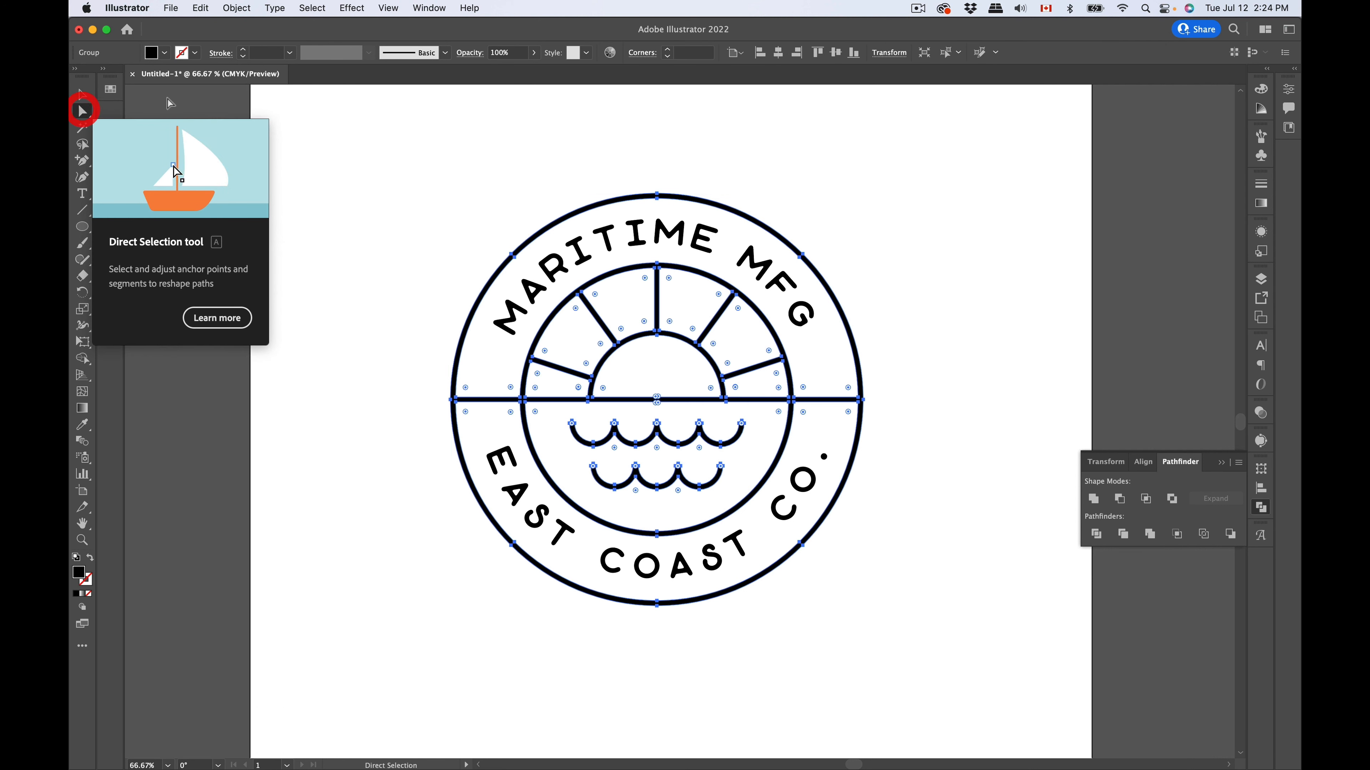
left_click(695, 53)
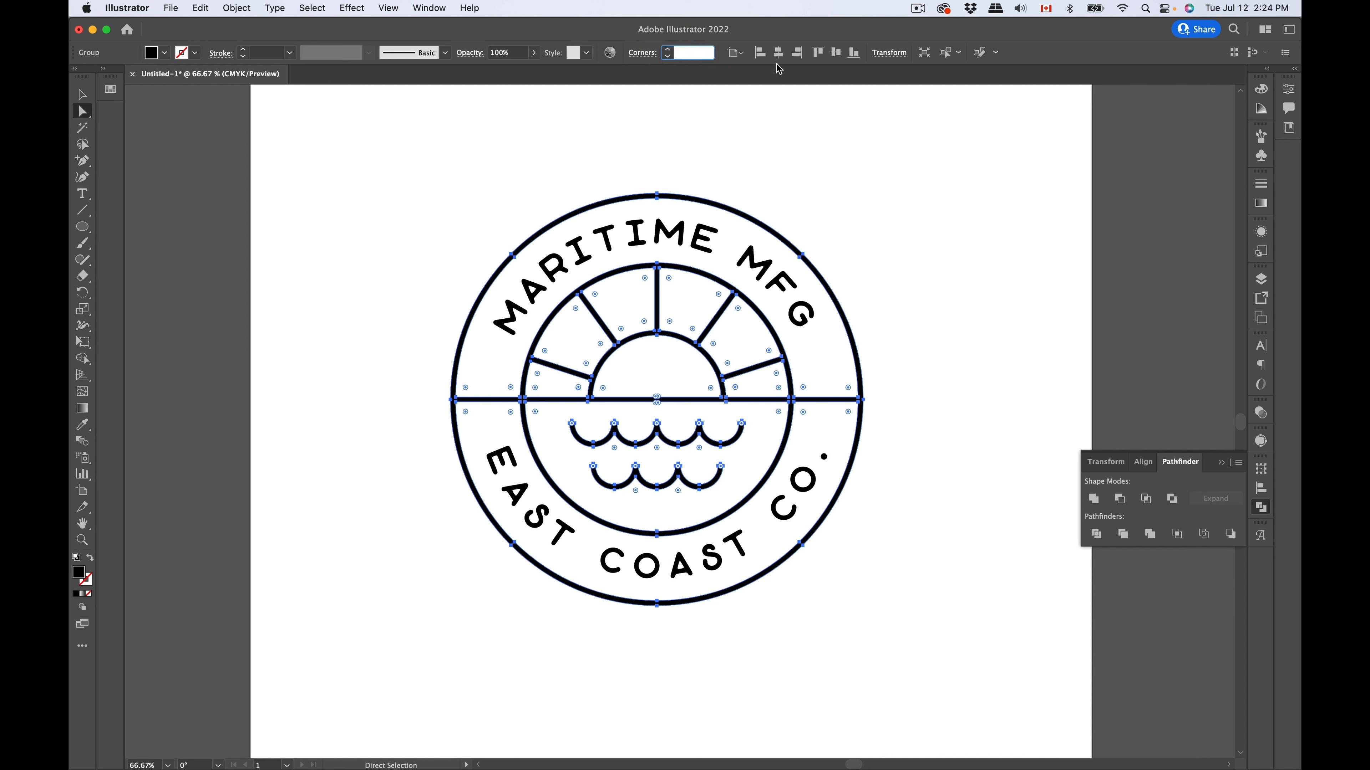
type("3")
key("Return")
left_click(891, 302)
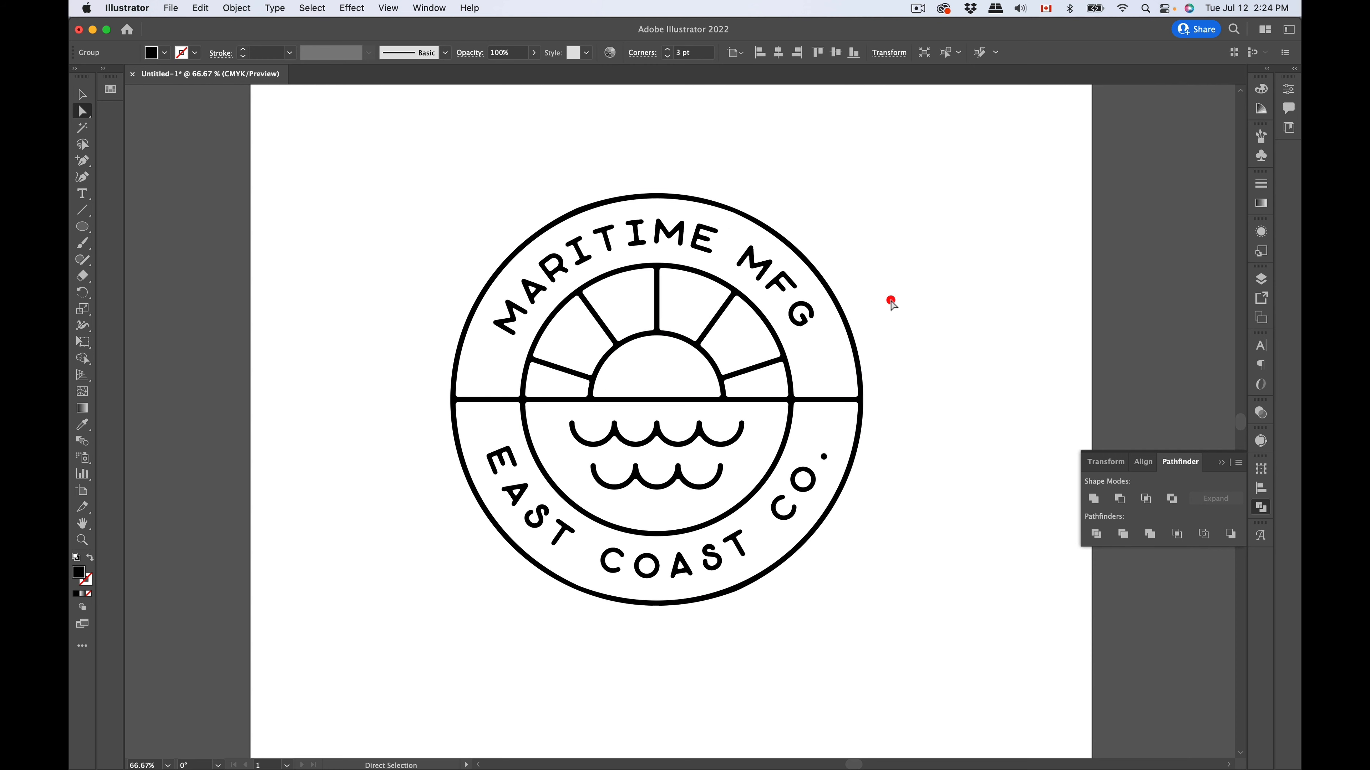
Step: Examine the rounded corners where the rays, sun and horizon meet and between the waves
key("super+equal")
key("super+equal")
key("super+equal")
key("super+equal")
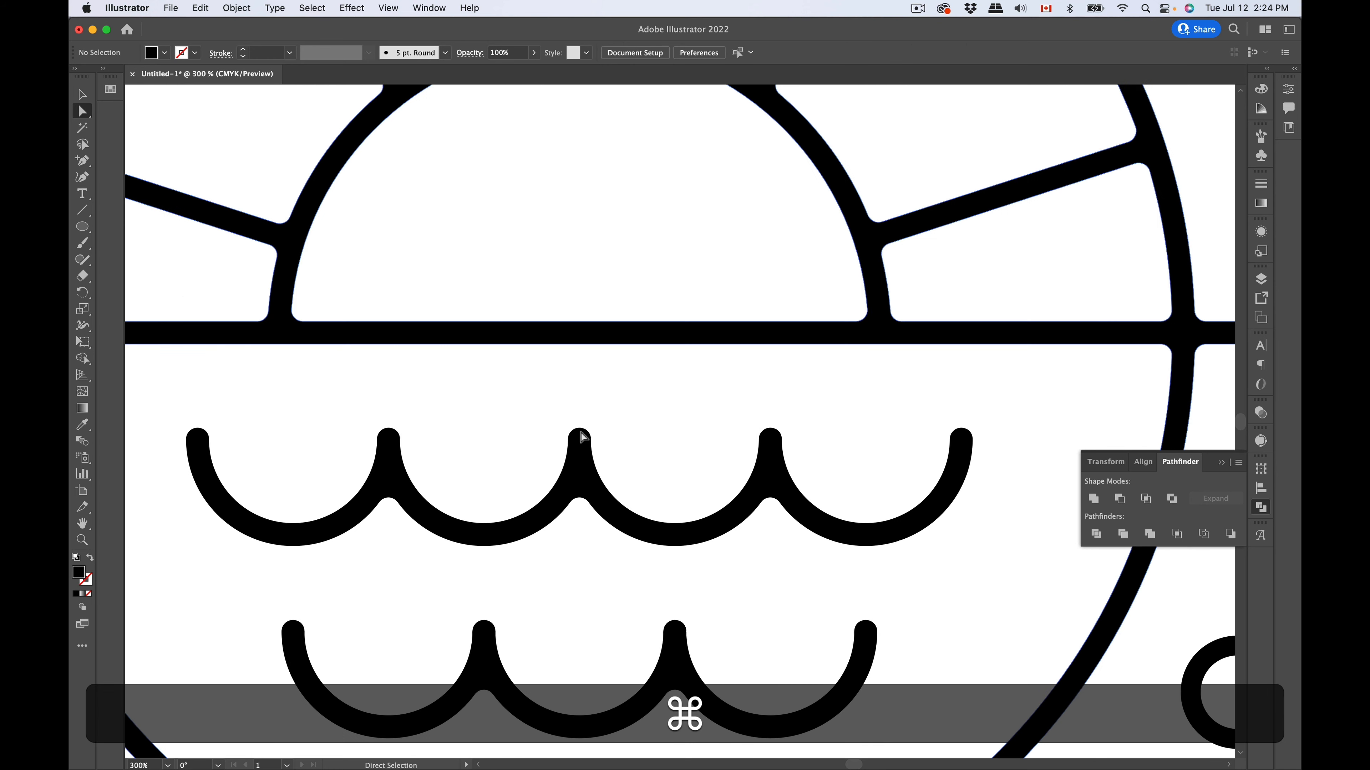
scroll(431, 198, "up", 2)
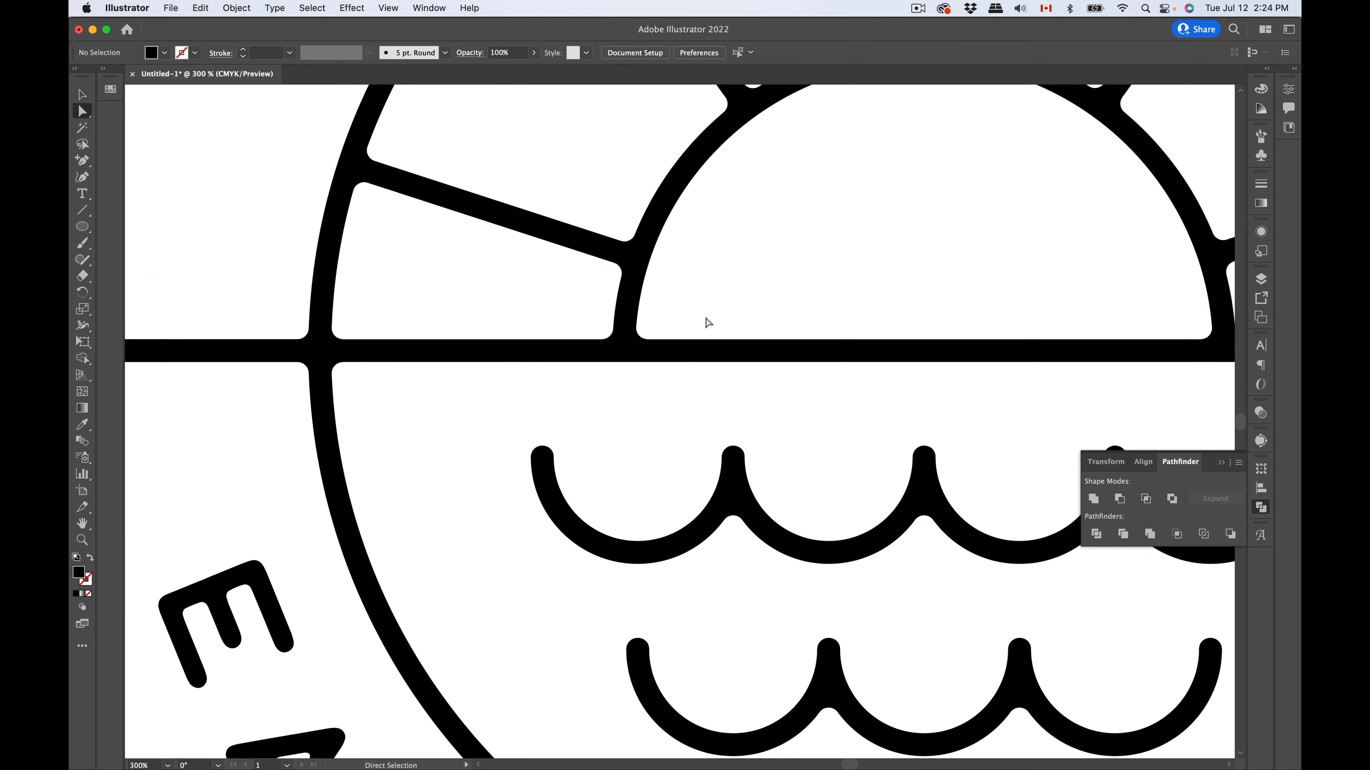
scroll(704, 314, "up", 5)
key("super+minus")
key("super+minus")
key("super+minus")
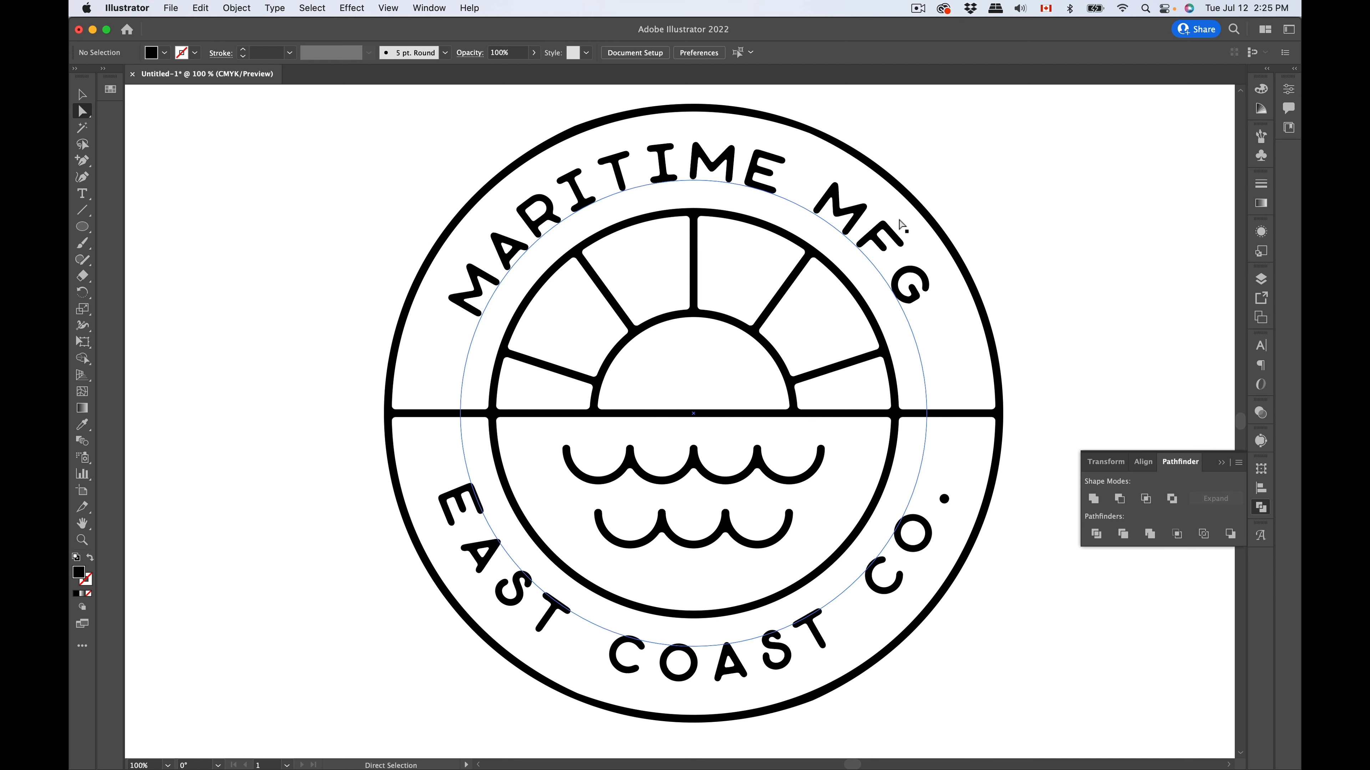
Step: Compare the letter corners of the curved MARITIME MFG text with the rounded corners of the rays
key("super+equal")
key("super+equal")
key("super+equal")
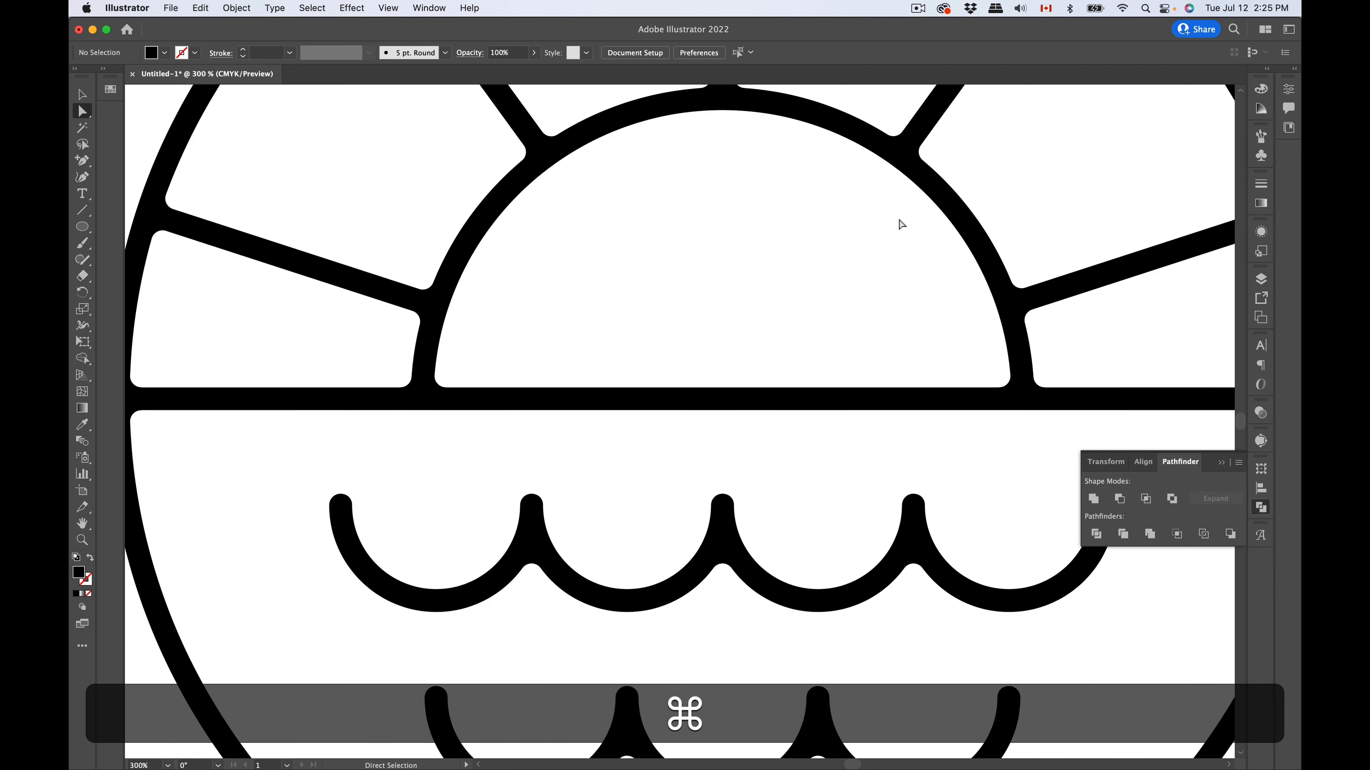
scroll(898, 216, "up", 6)
scroll(298, 218, "up", 3)
scroll(298, 218, "left", 5)
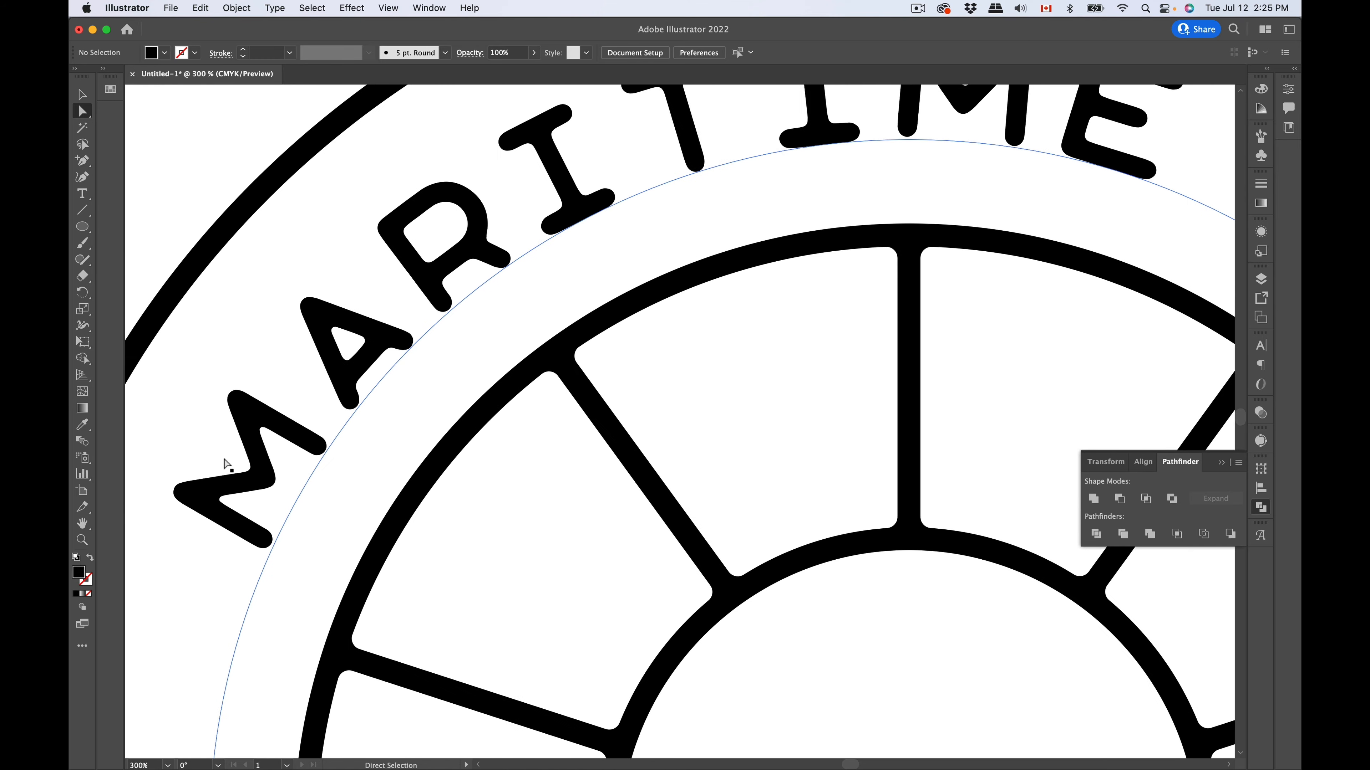
scroll(755, 213, "up", 2)
scroll(755, 213, "right", 4)
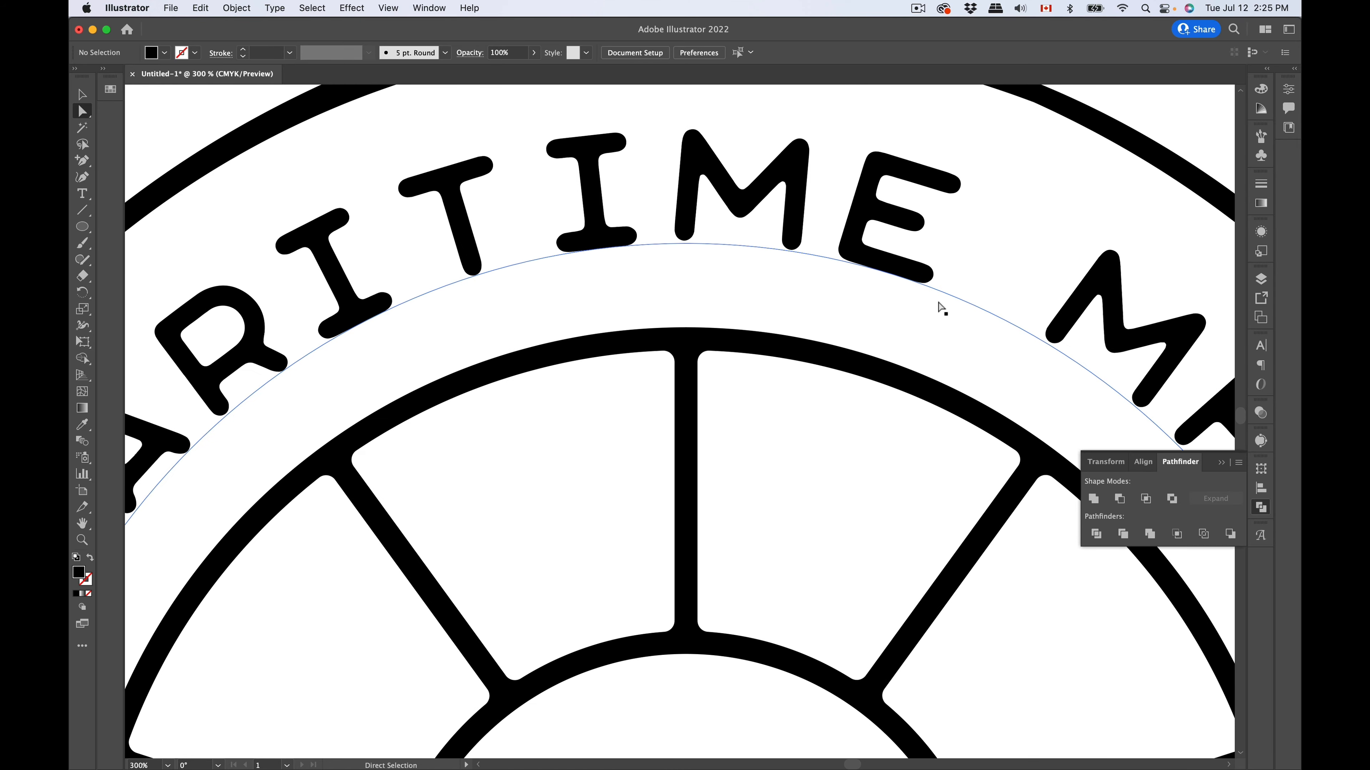
scroll(941, 308, "right", 5)
scroll(941, 308, "down", 8)
Step: Review the entire badge on its artboard with nothing selected
key("super+minus")
key("super+minus")
key("super+minus")
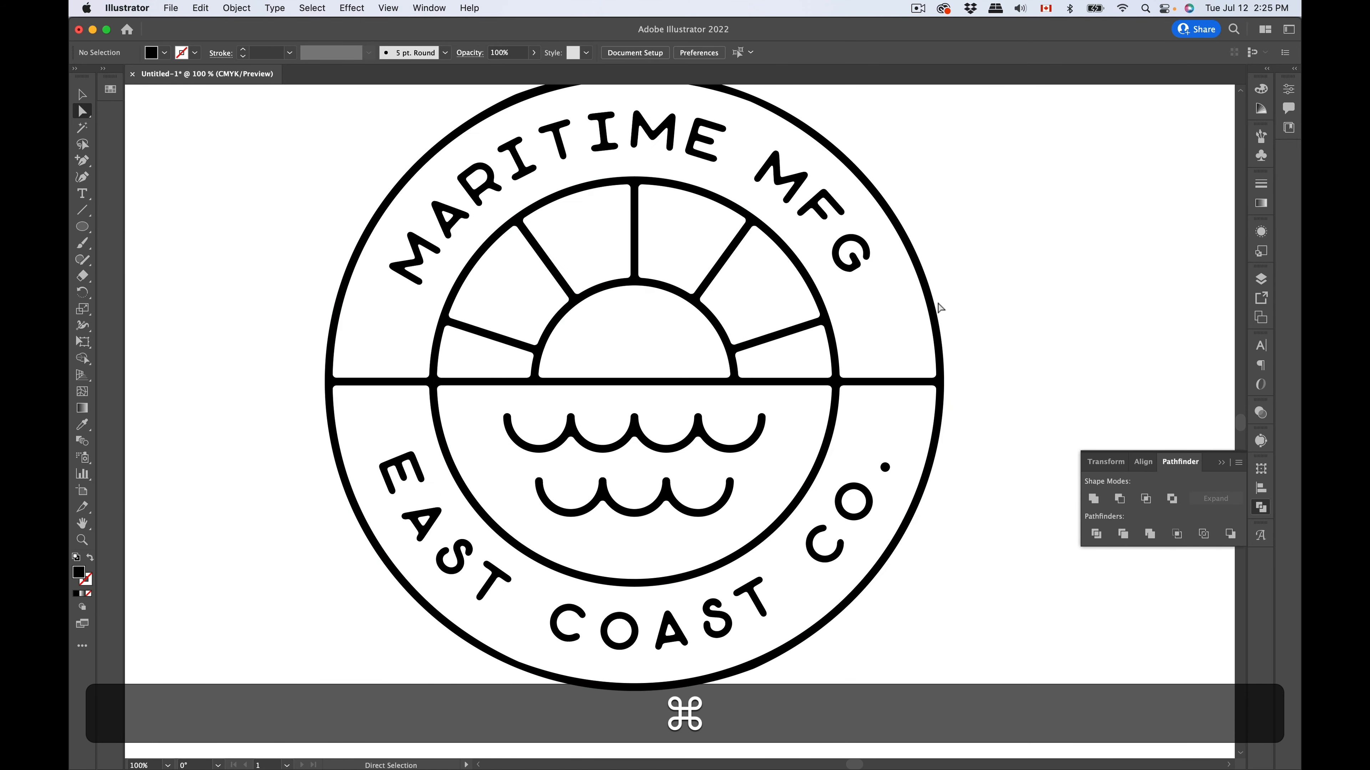
left_click(82, 94)
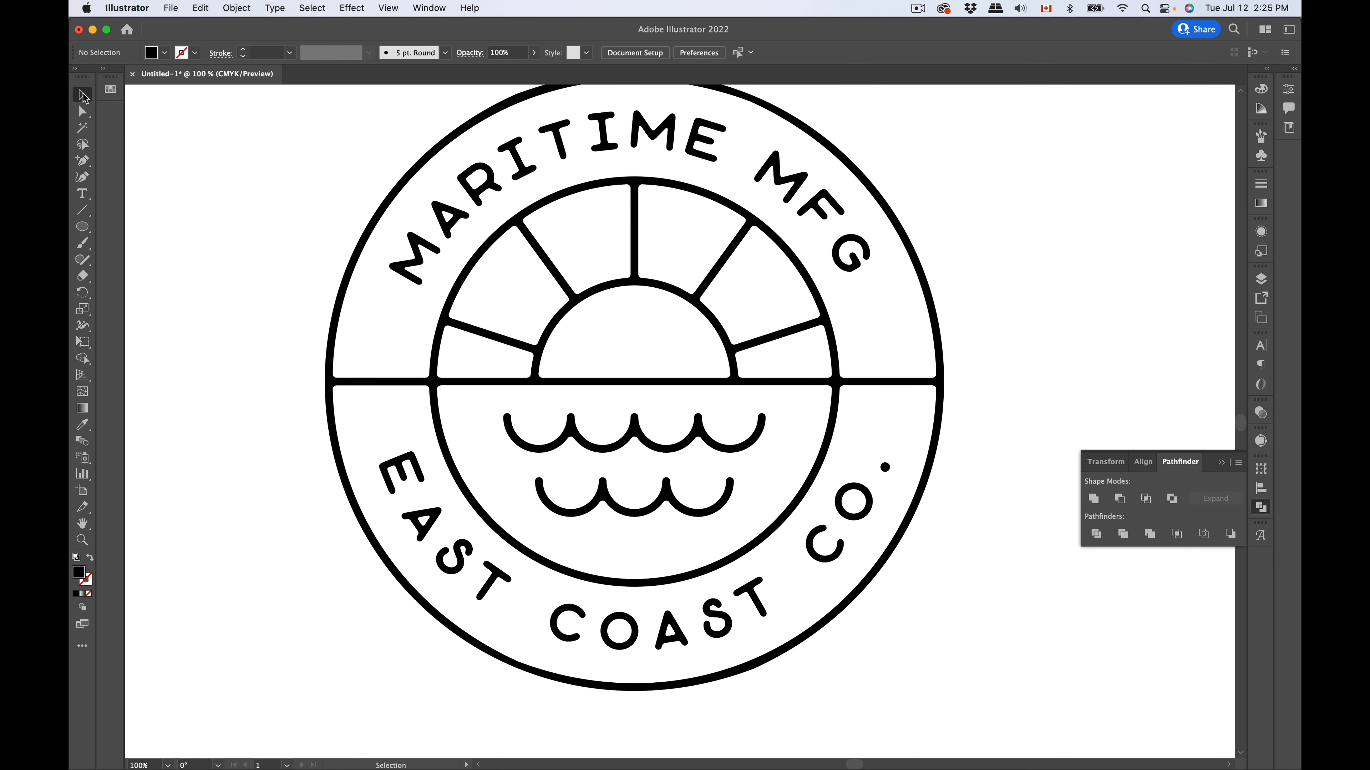
left_click(309, 216)
key("super+plus")
key("super+minus")
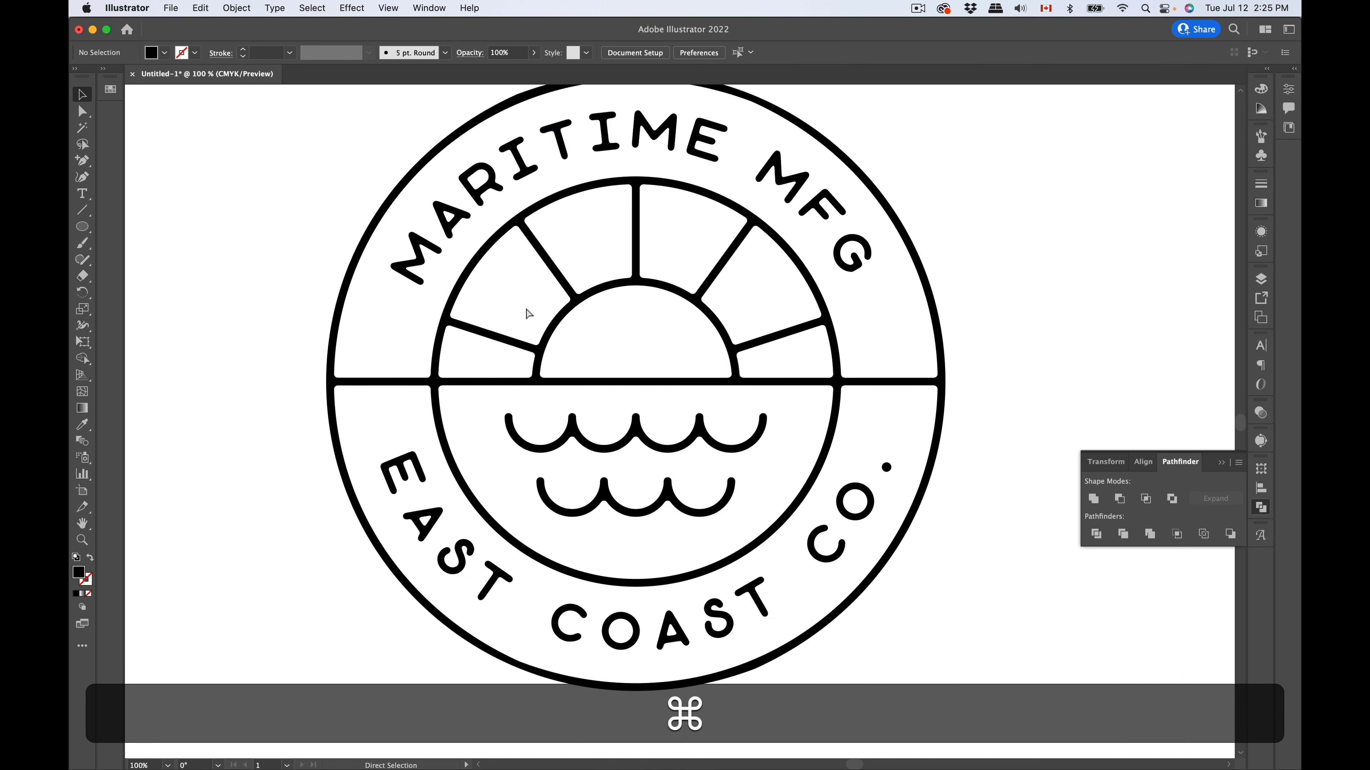
key("super+minus")
left_click(575, 239)
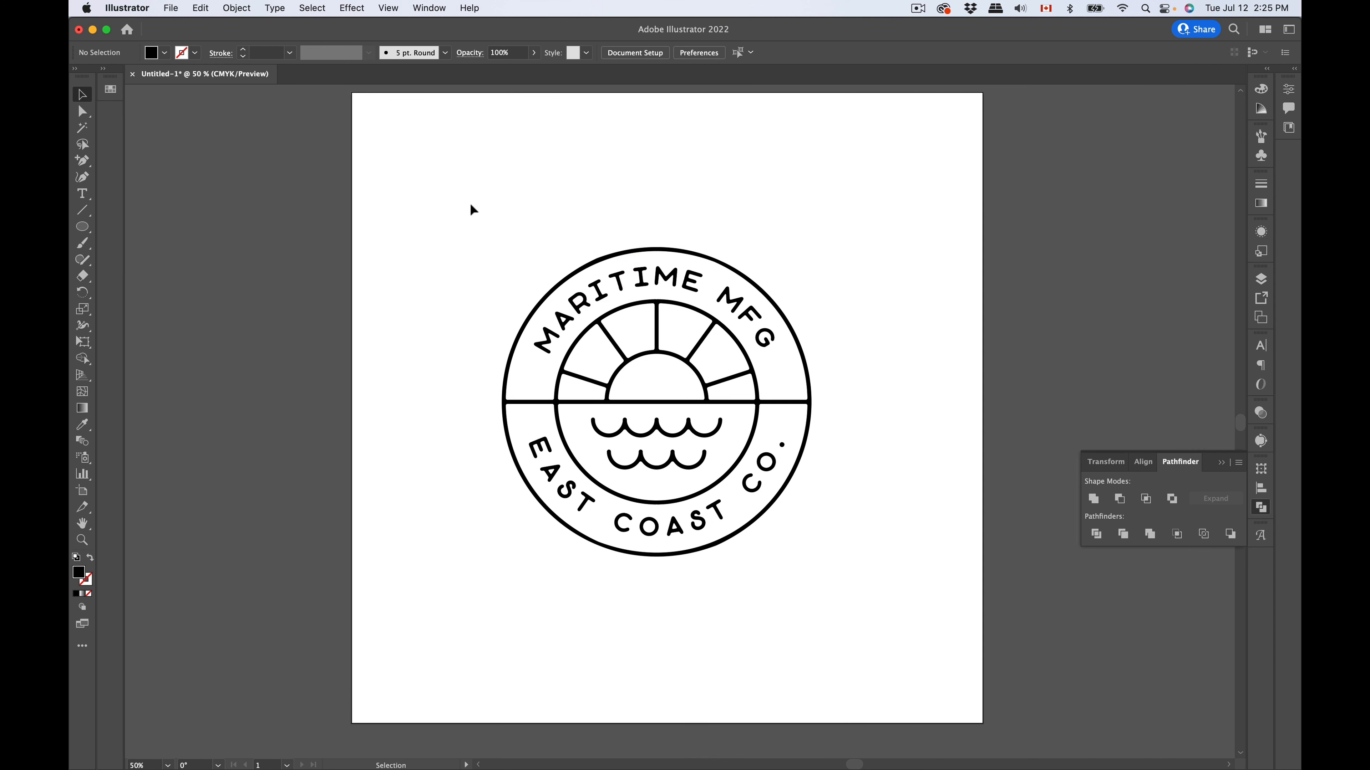
Step: Copy the entire badge, move the original off the artboard as an editable backup, and paste the copy in the artboard's middle
key("super+plus")
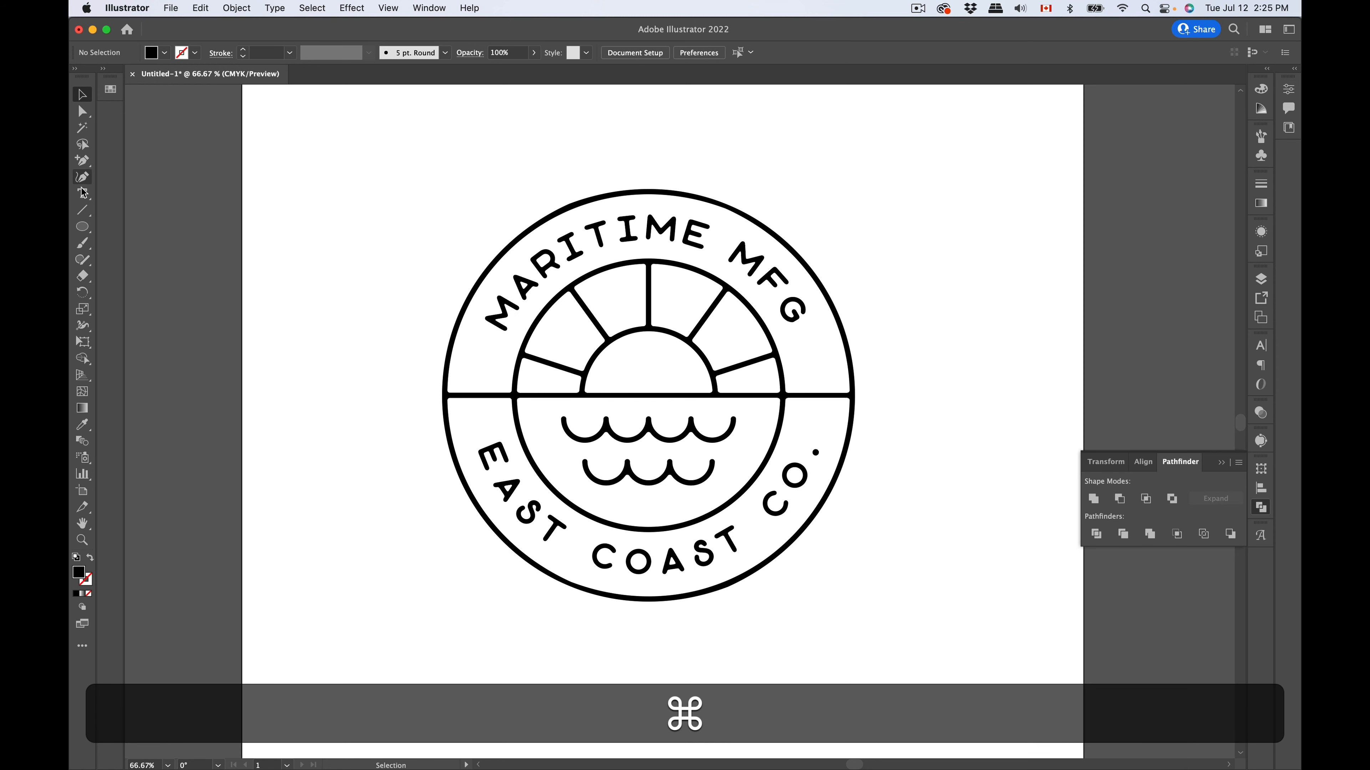
left_click_drag(423, 188, 945, 678)
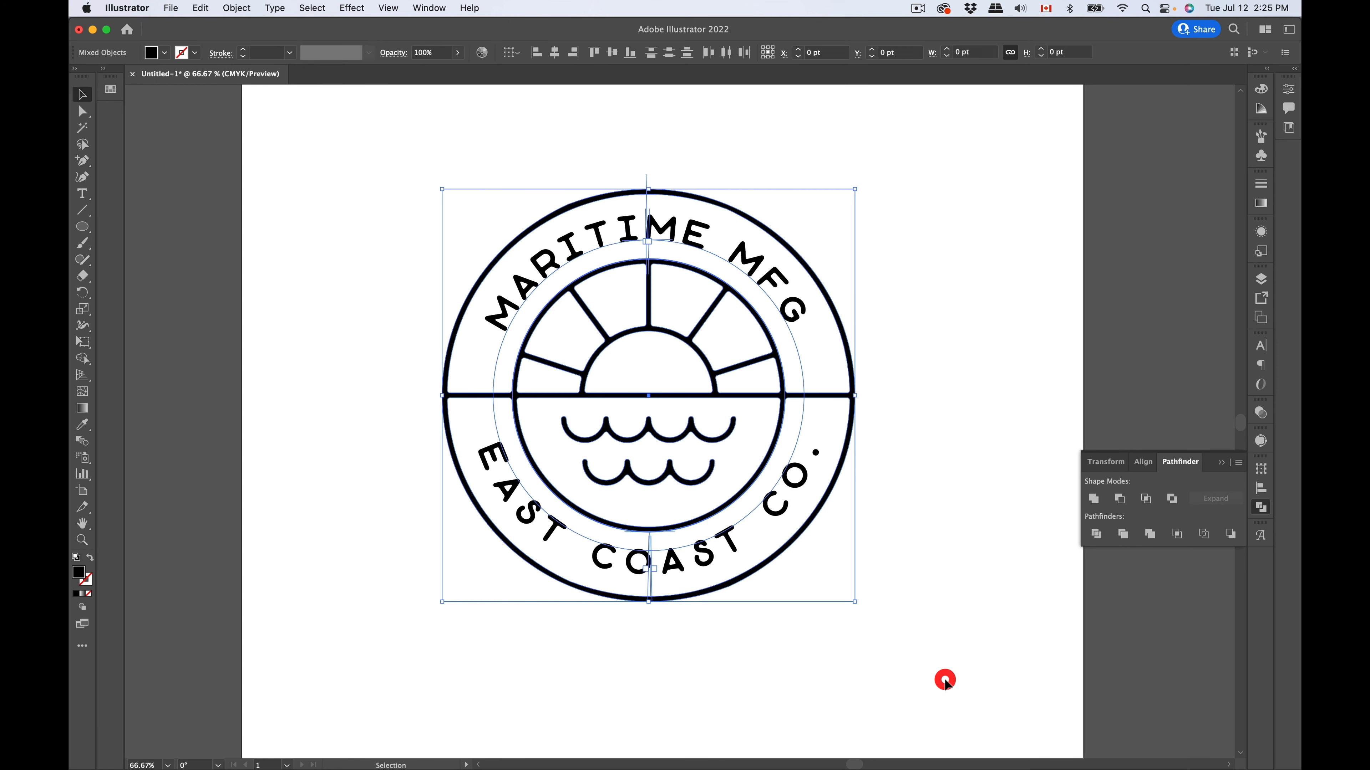
key("super+minus")
key("super+minus")
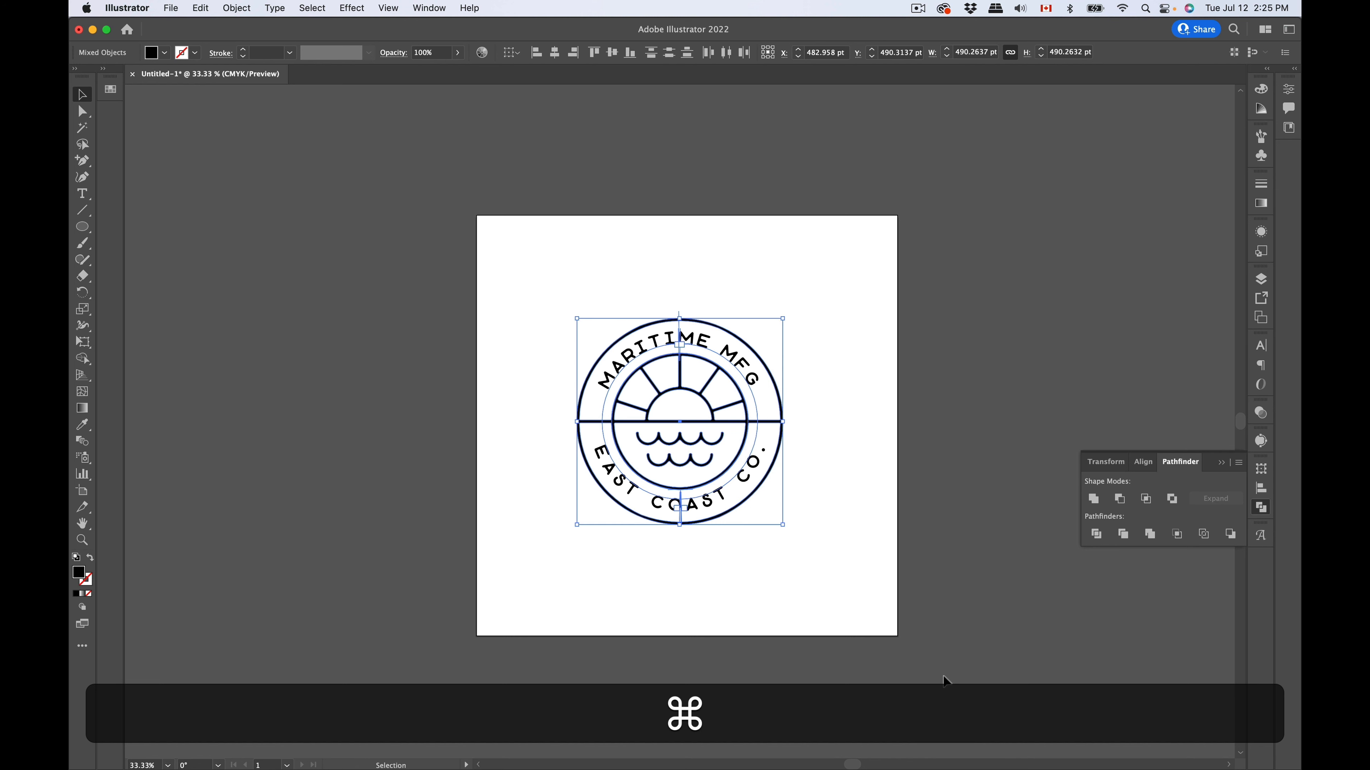
left_click_drag(754, 394, 304, 241)
left_click(397, 358)
key("super+equal")
key("super+equal")
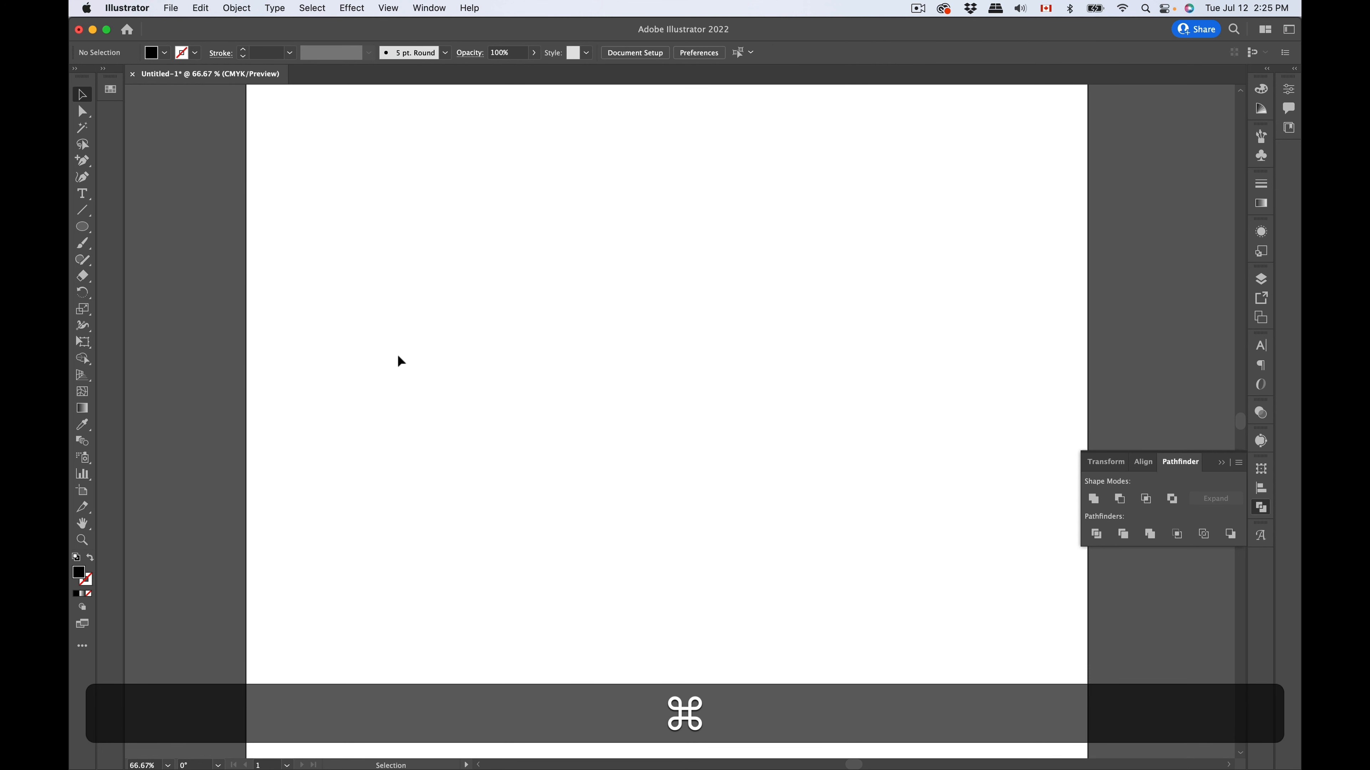
key("super+z")
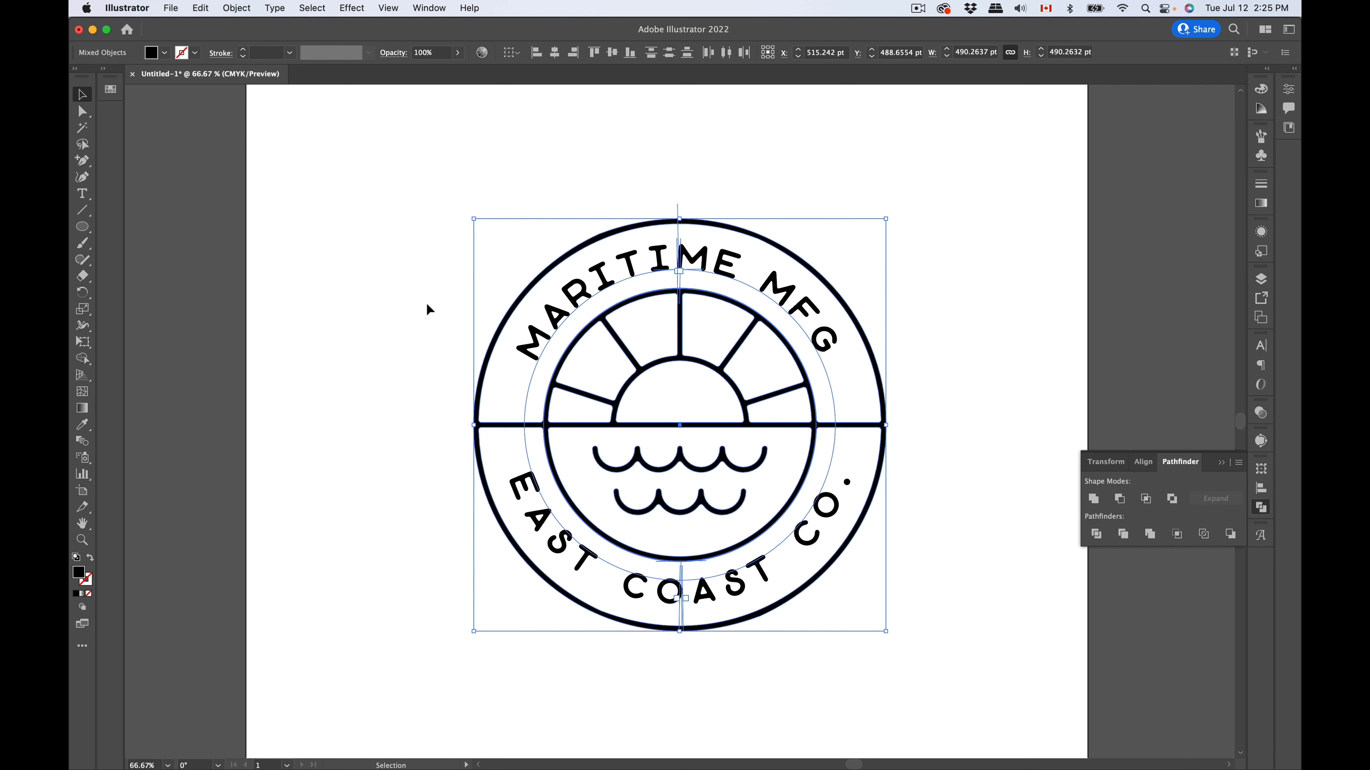
Step: Convert the copy's curved texts to outlines and unite them with the rest of the badge
key("shift+super+o")
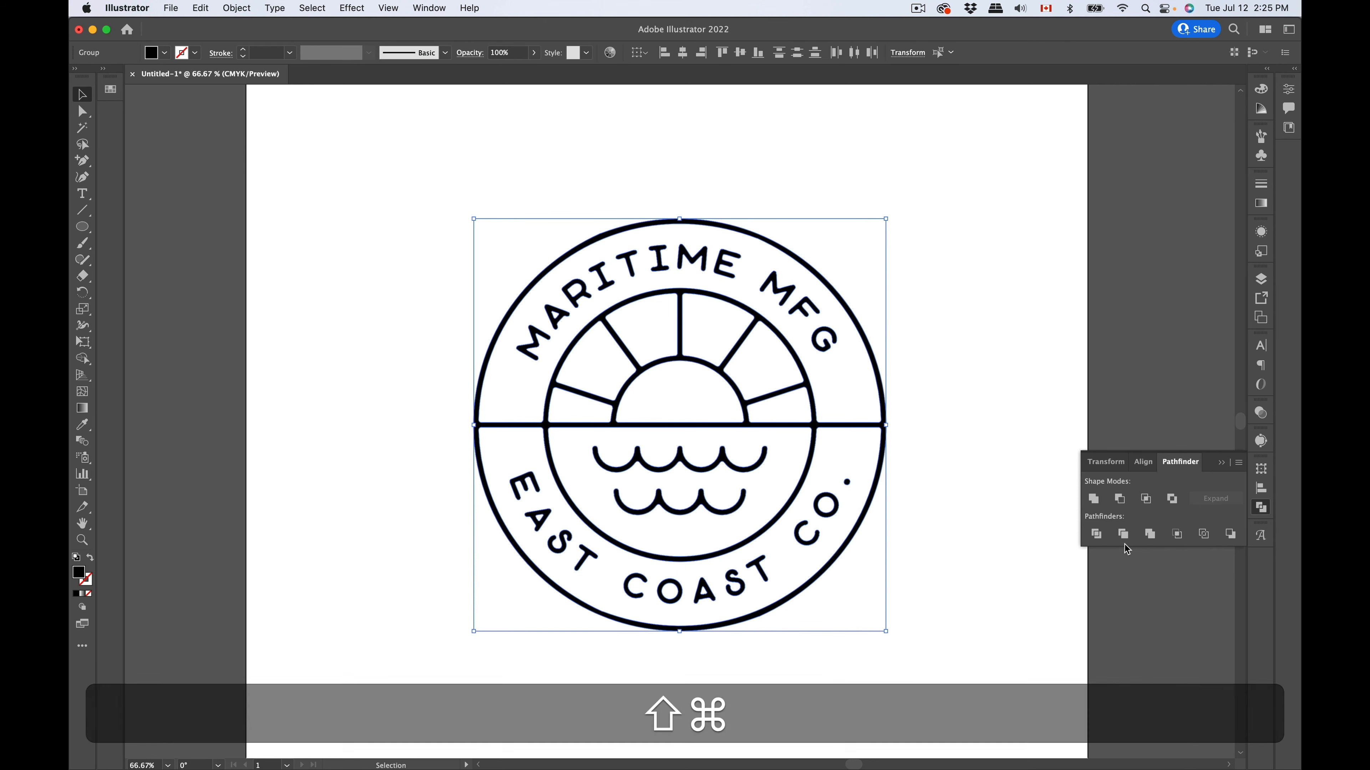
left_click(1094, 499)
left_click(923, 351)
Step: Scale the united badge proportionally about its center to about 169 pt wide and move it to the artboard's upper-left area
left_click(781, 290)
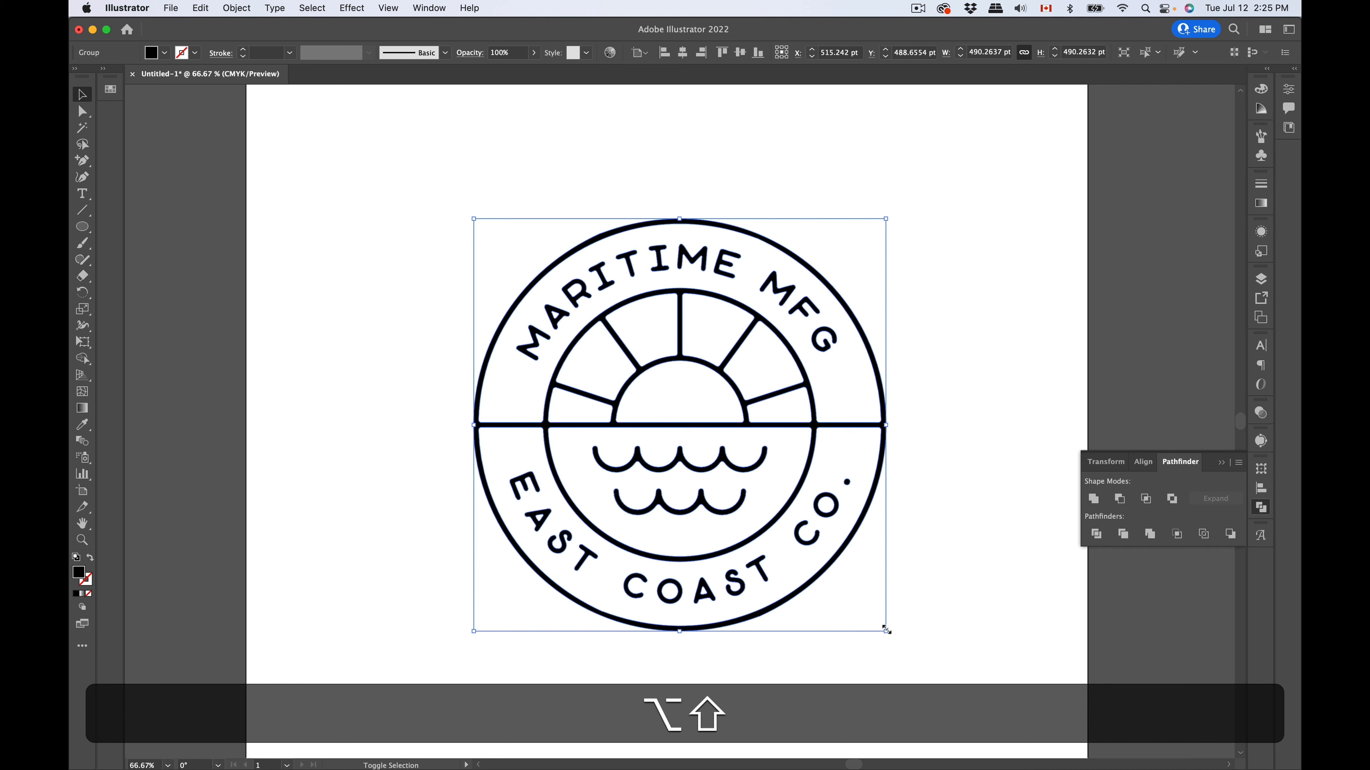
left_click_drag(884, 630, 754, 543)
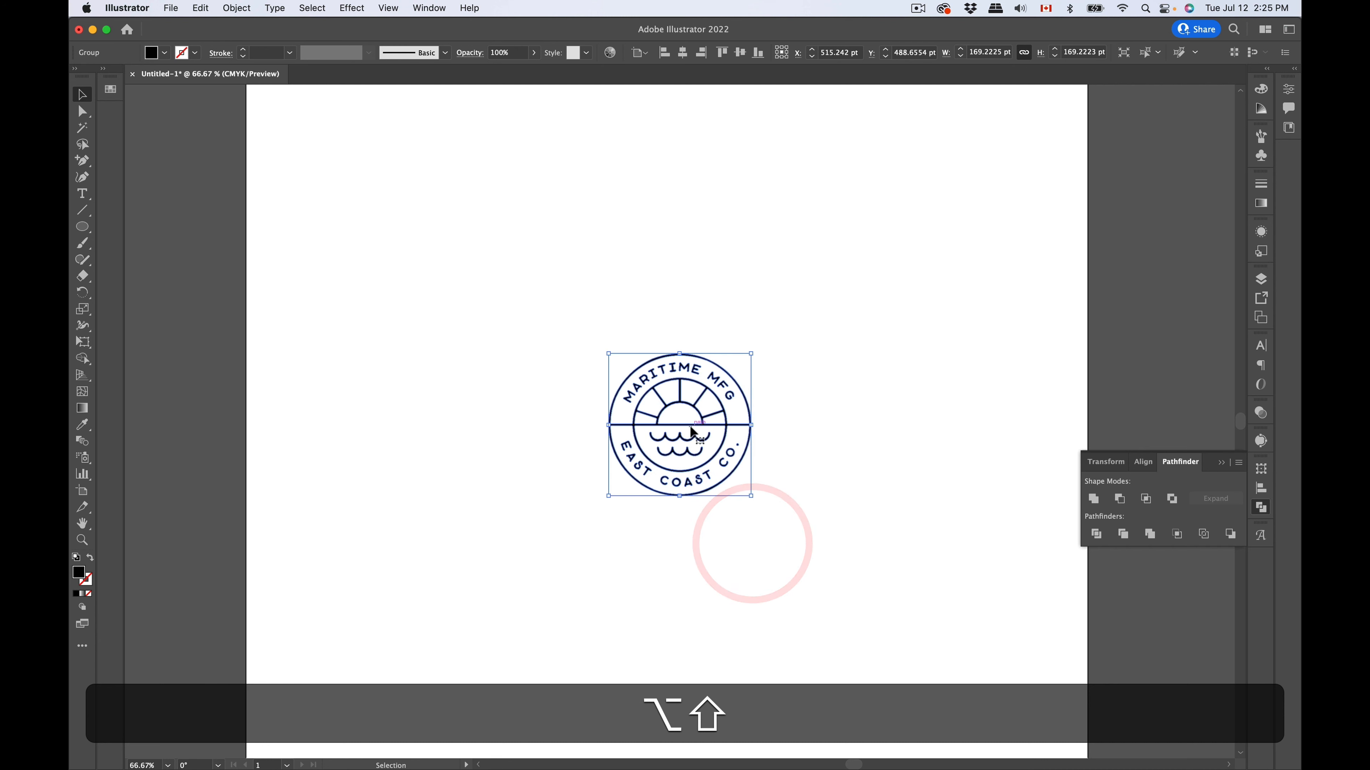
left_click_drag(696, 429, 505, 292)
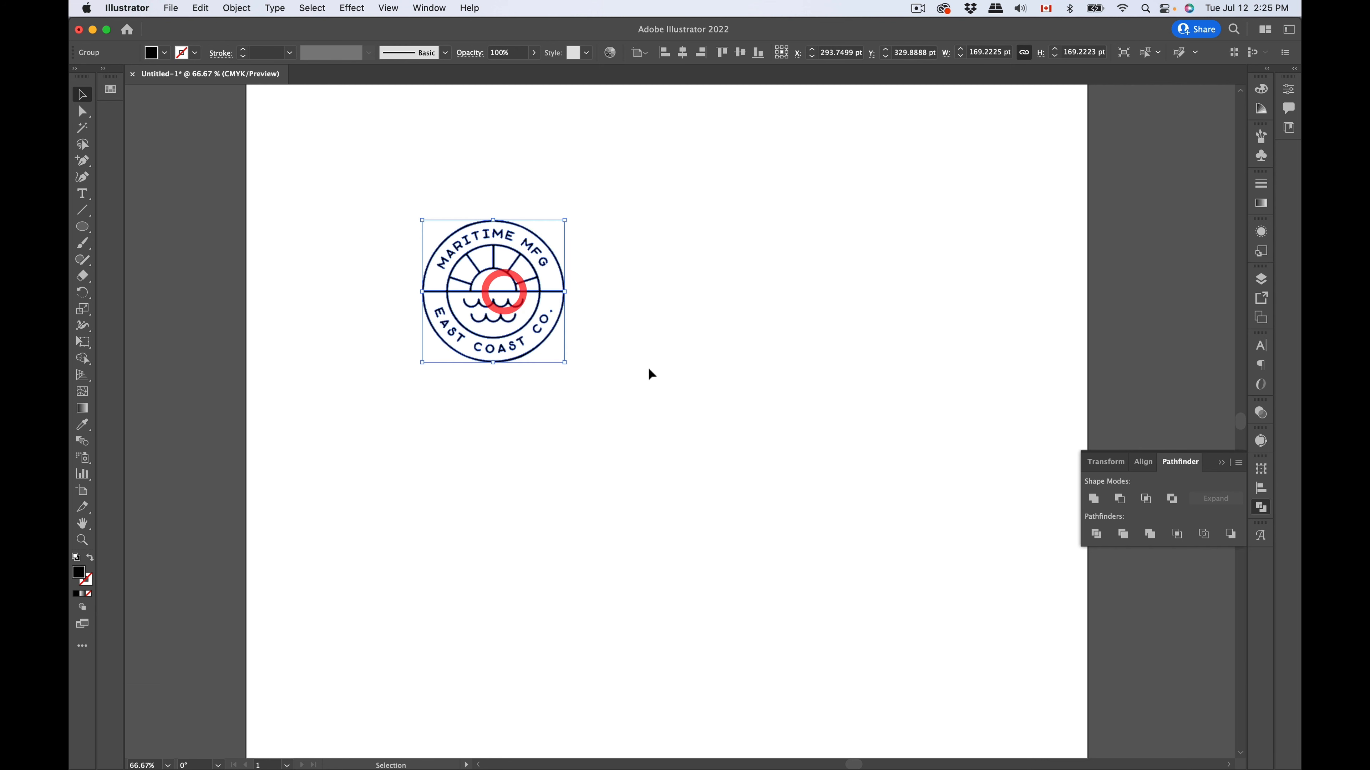
Step: Draw a rectangle about 1000 by 561 pt spanning the artboard's full width from its top edge, covering the badge
left_click(653, 372)
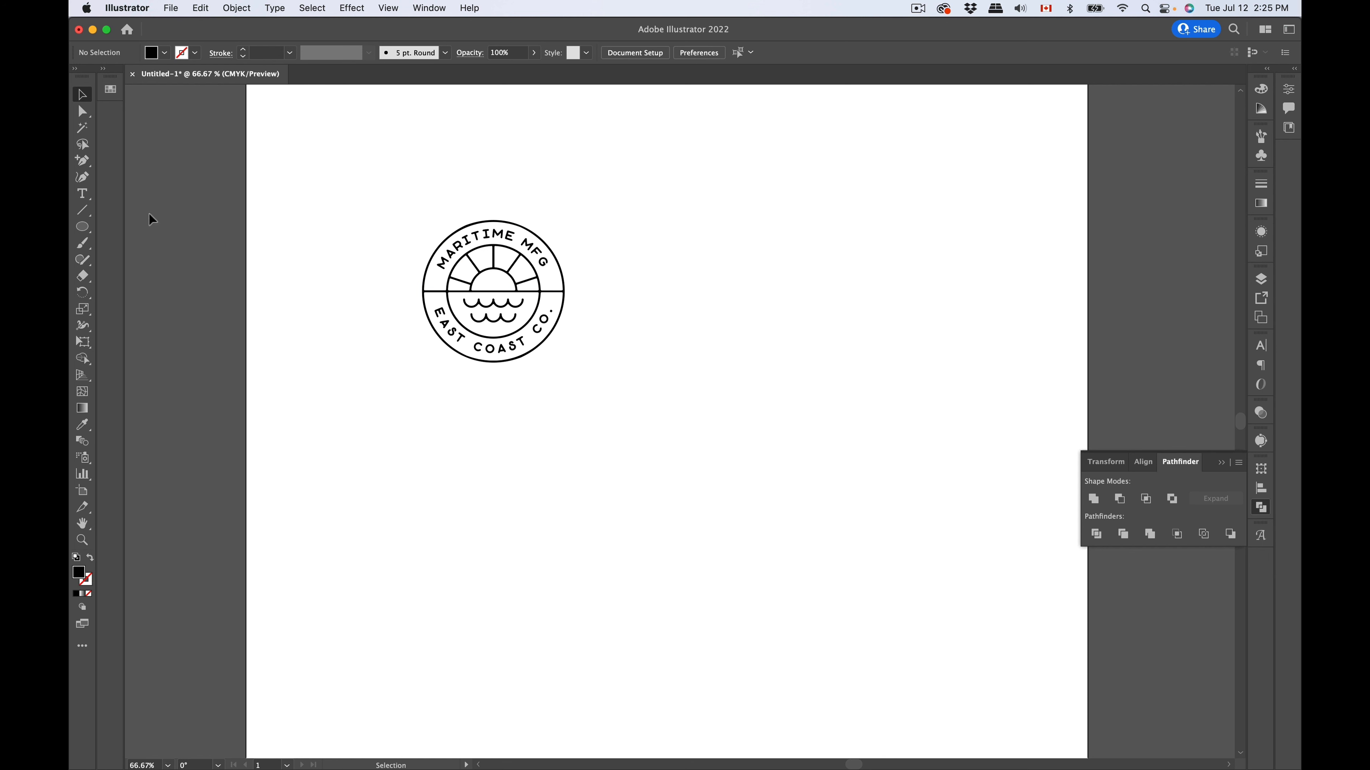
left_click(90, 227)
left_click(135, 225)
scroll(299, 141, "up", 3)
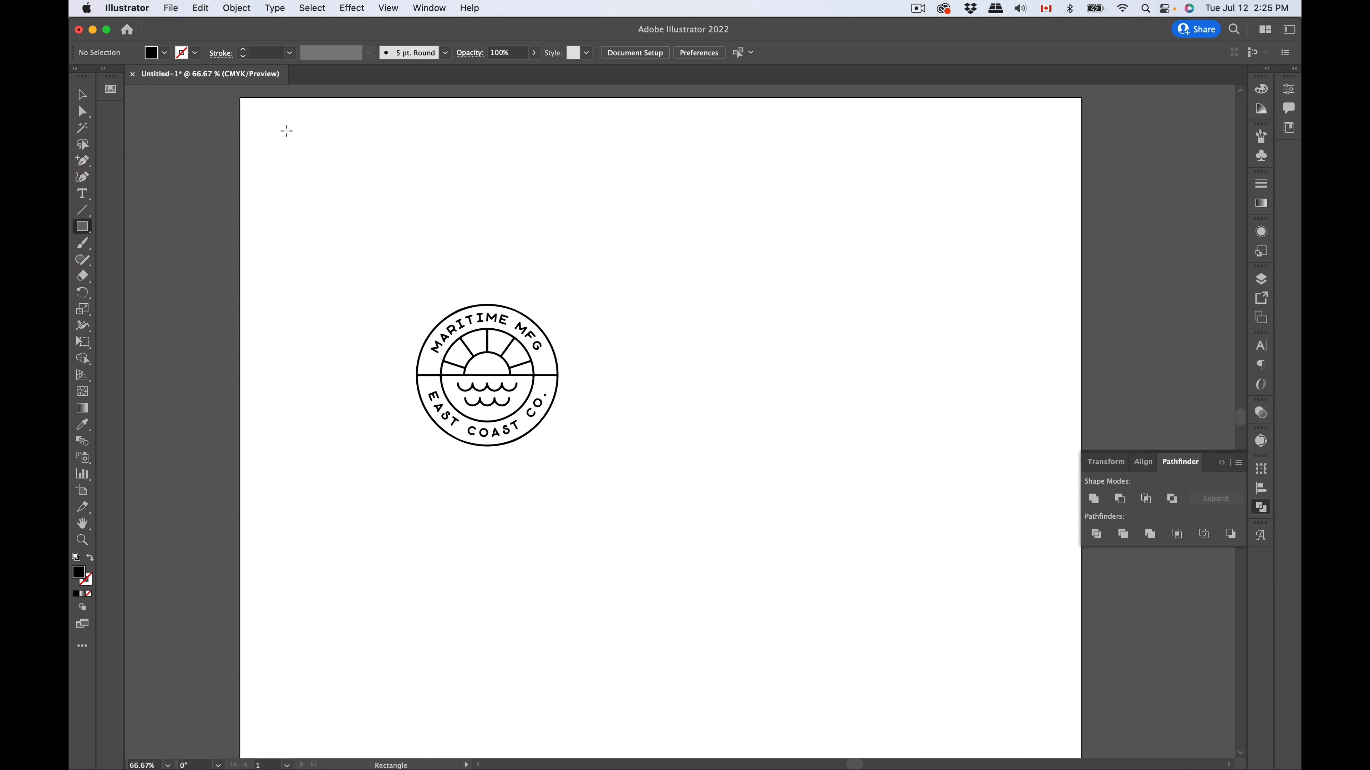
mouse_move(241, 98)
left_mouse_down()
mouse_move(468, 263)
mouse_move(1080, 571)
left_mouse_up()
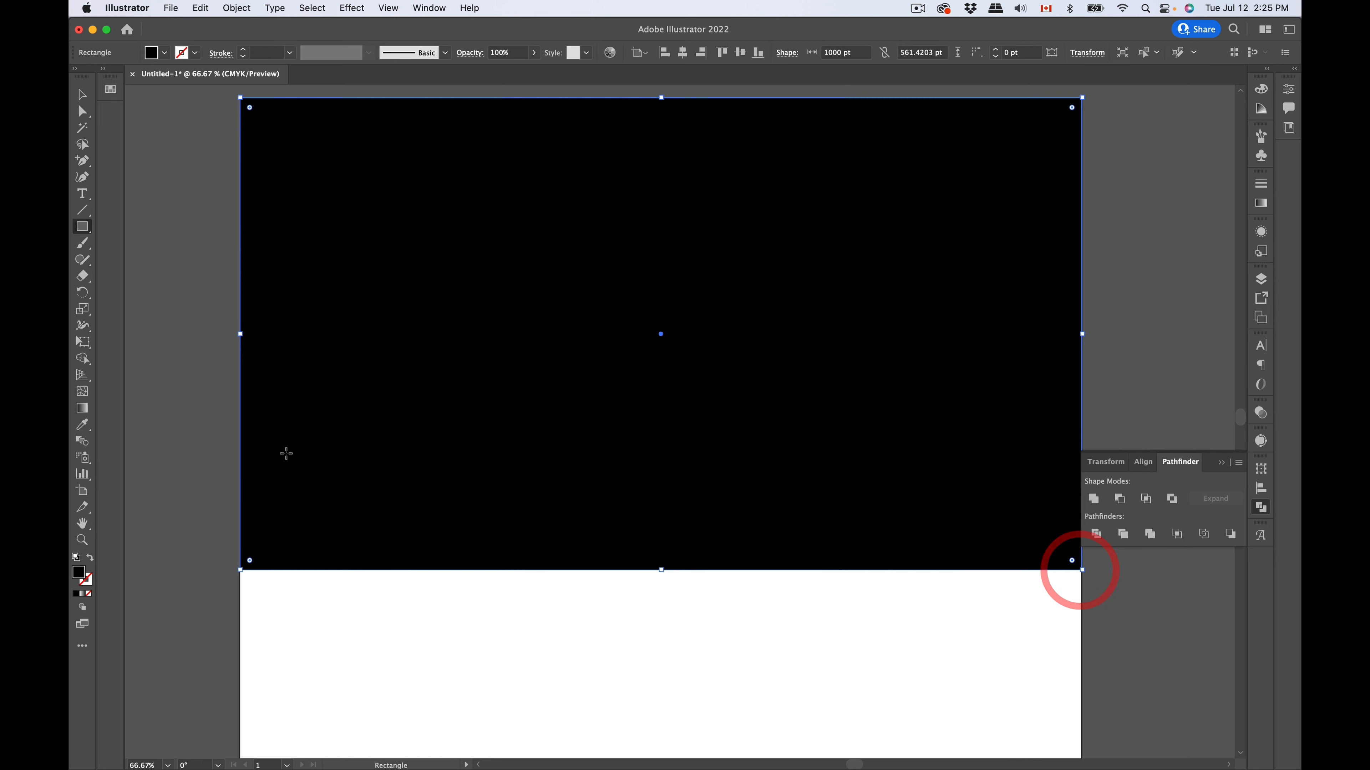
Step: Fill the rectangle with dark navy #232530 and send it behind the badge as a background
double_click(80, 574)
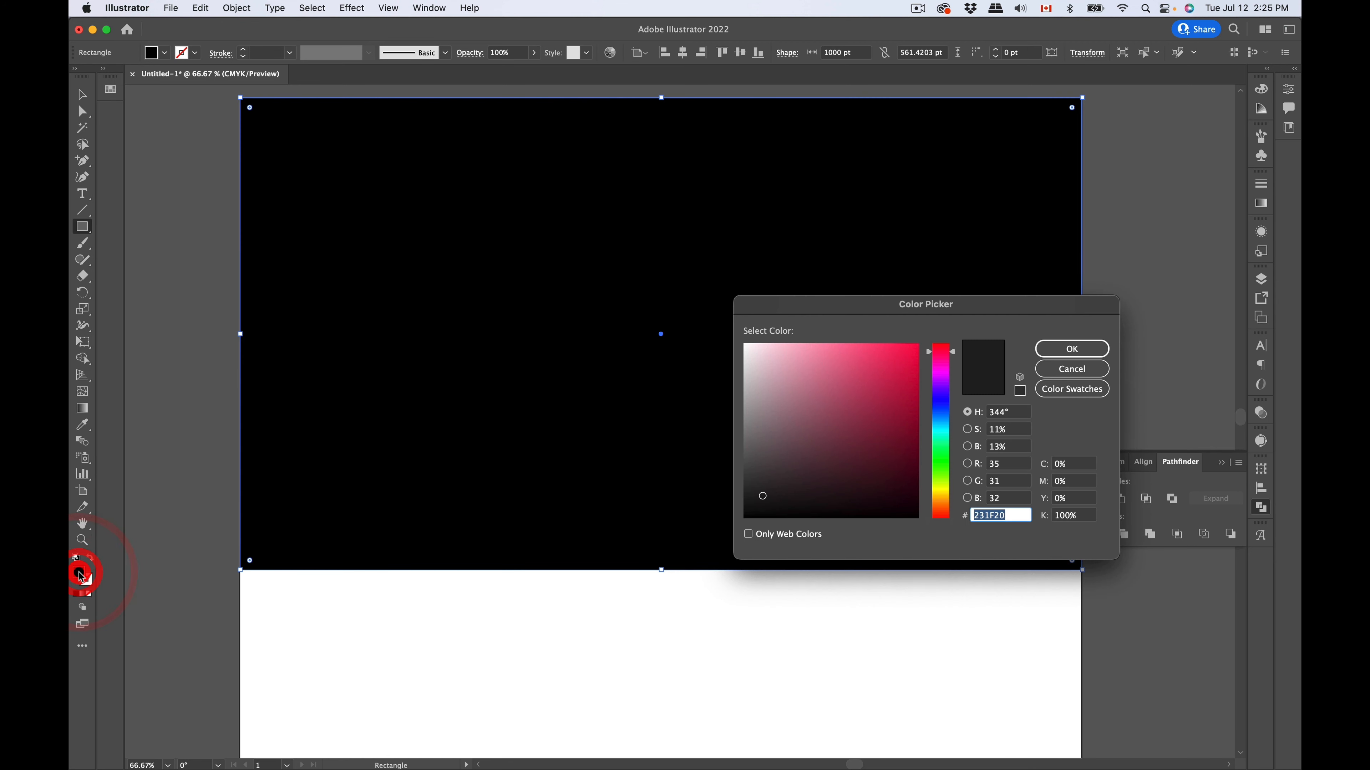
left_click(941, 398)
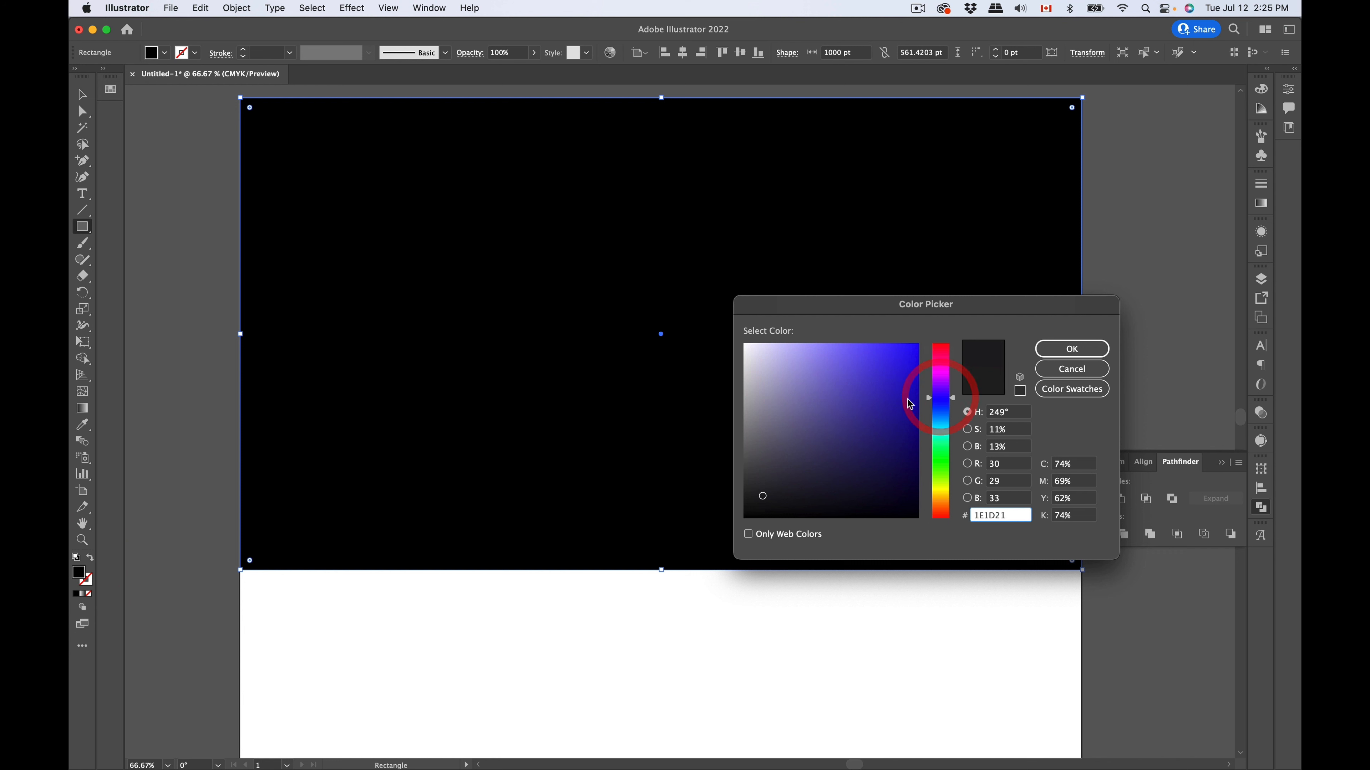
left_click(831, 470)
left_click_drag(836, 483, 795, 483)
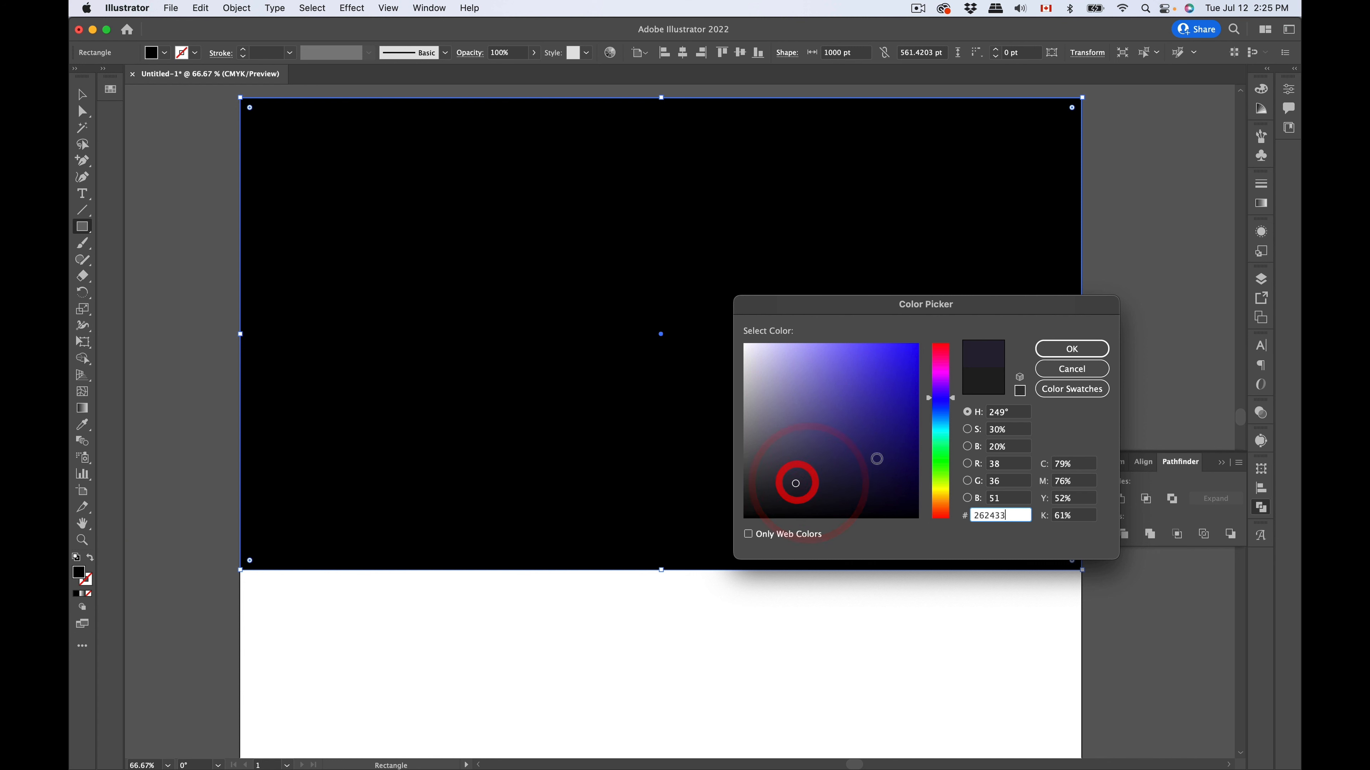
left_click(951, 407)
left_click(790, 486)
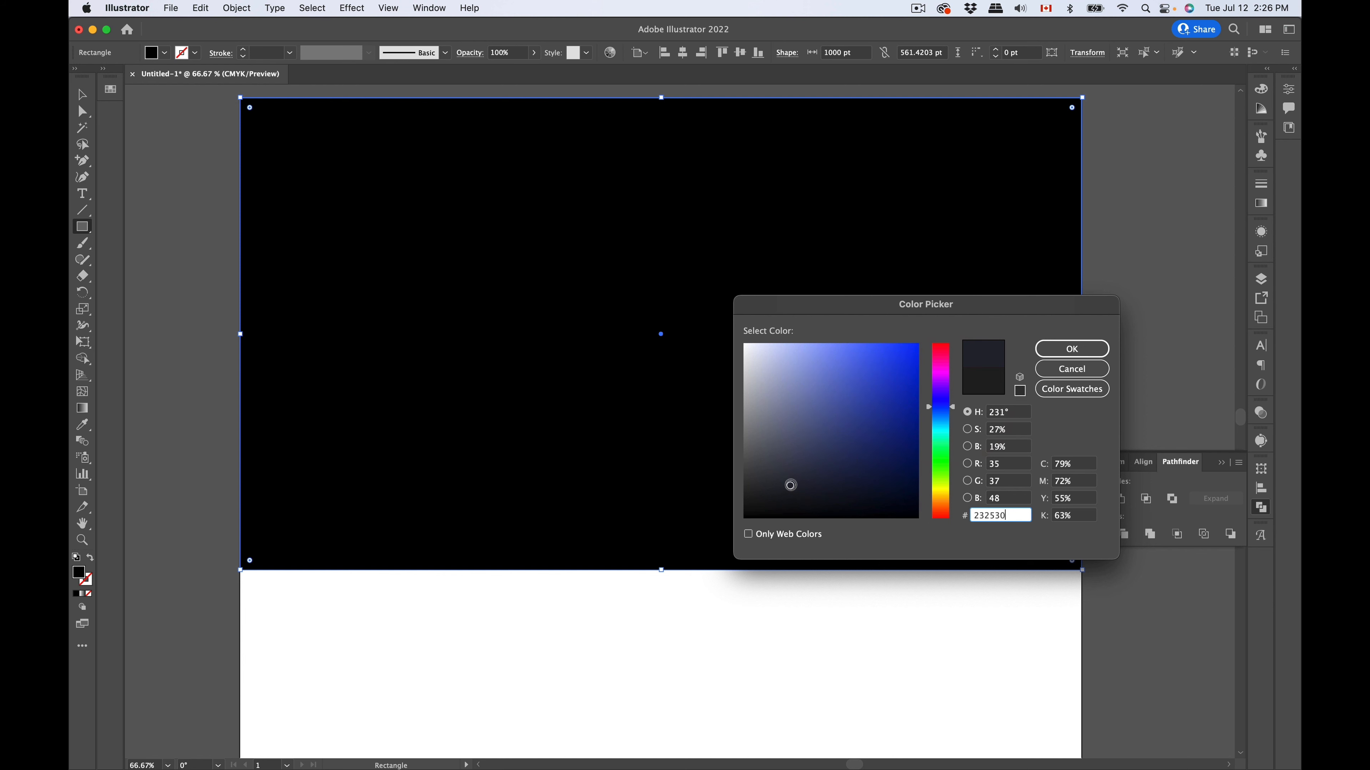
left_click(1072, 349)
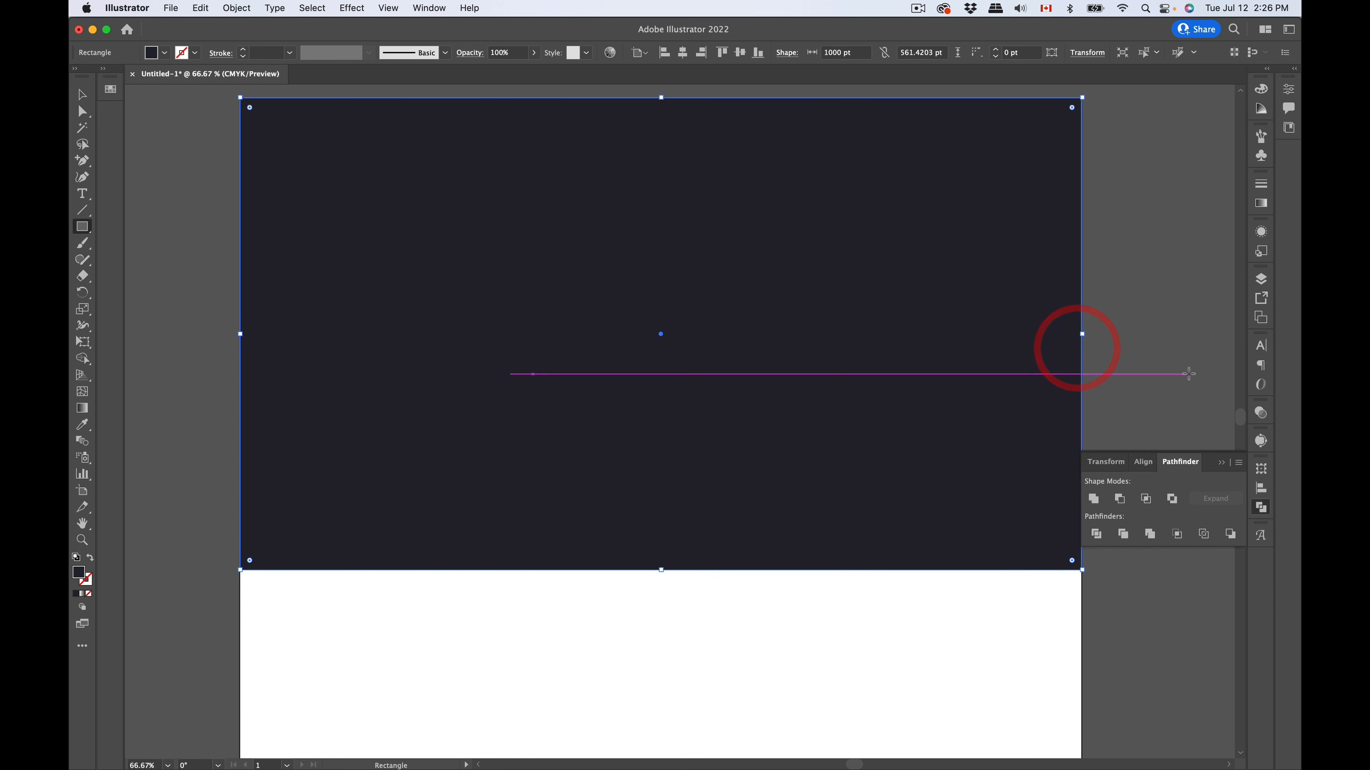
key("shift+super+bracketleft")
Step: Recolor the badge with a beige swatch's lightest tint from the color guide, giving it an off-white fill
left_click(82, 93)
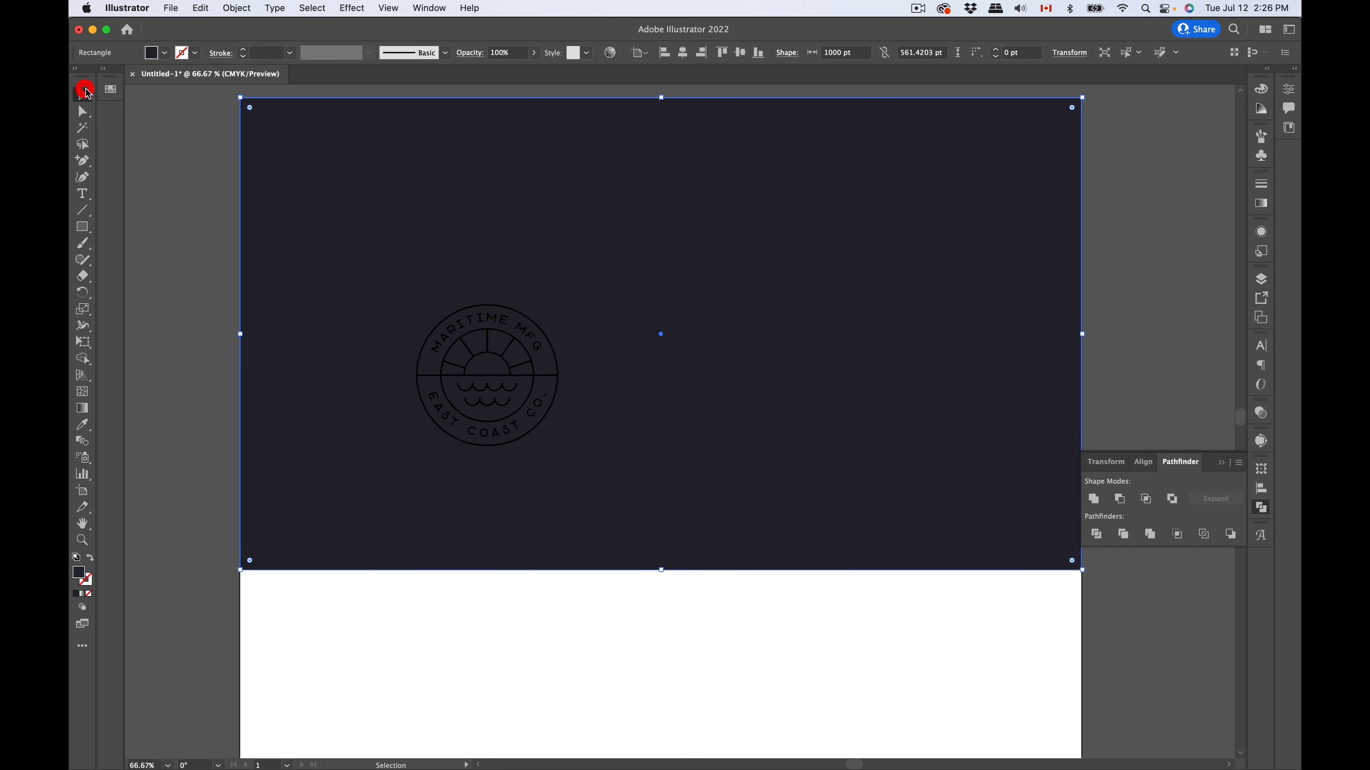
left_click(507, 370)
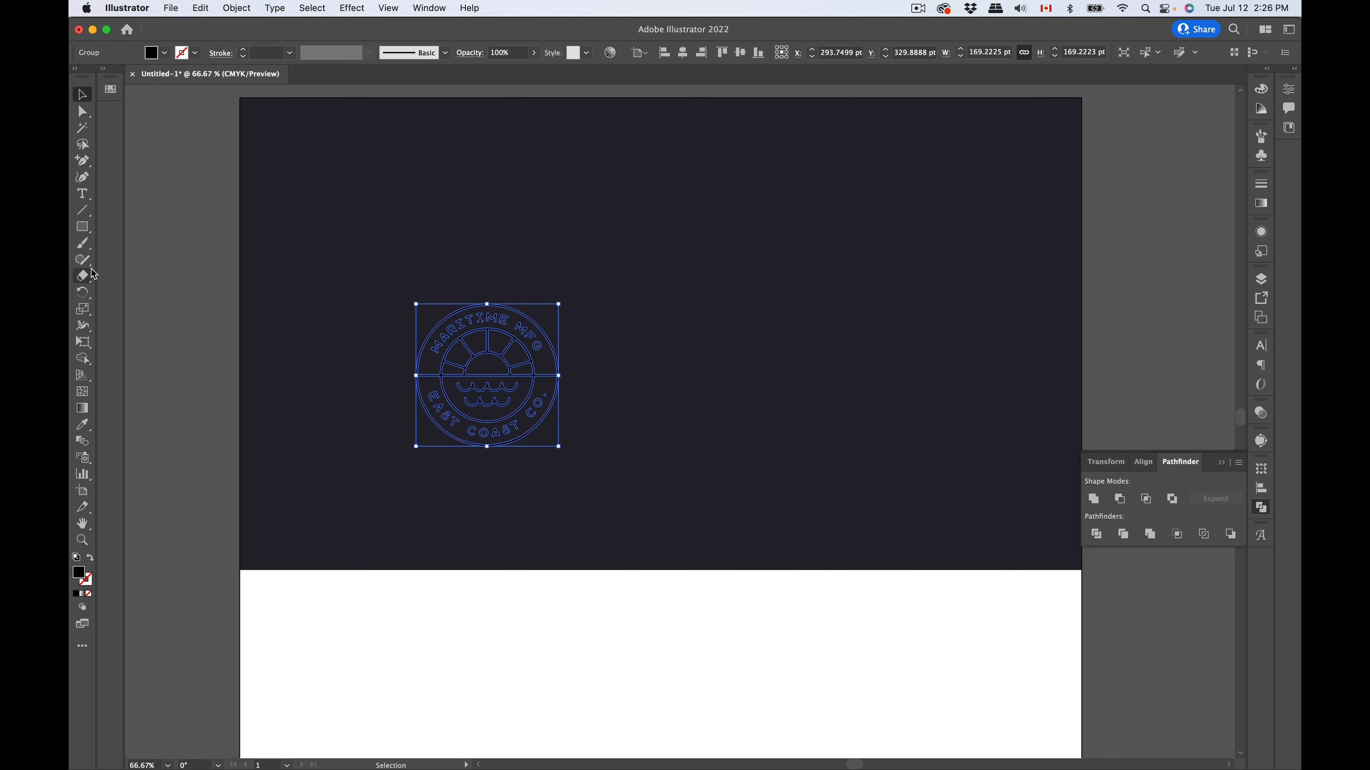
left_click(164, 52)
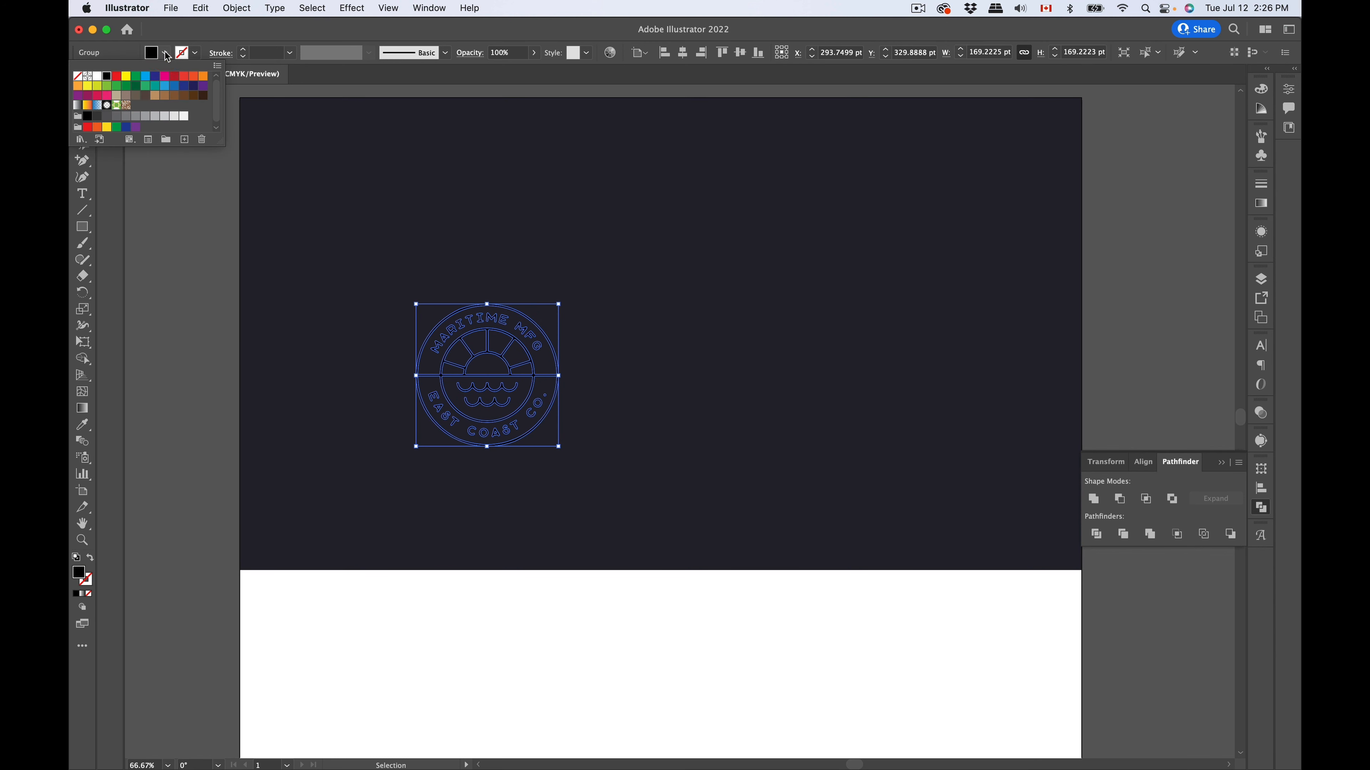
left_click(117, 96)
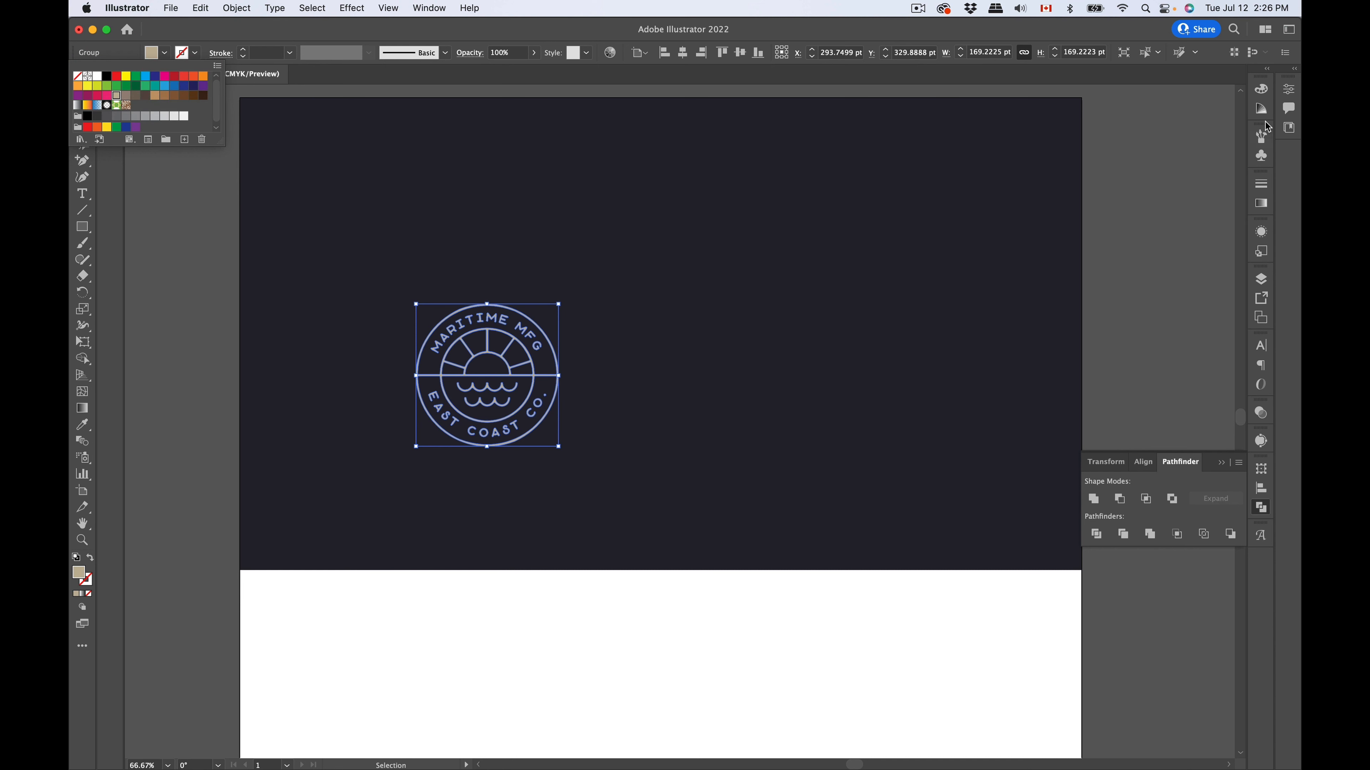
left_click(1261, 109)
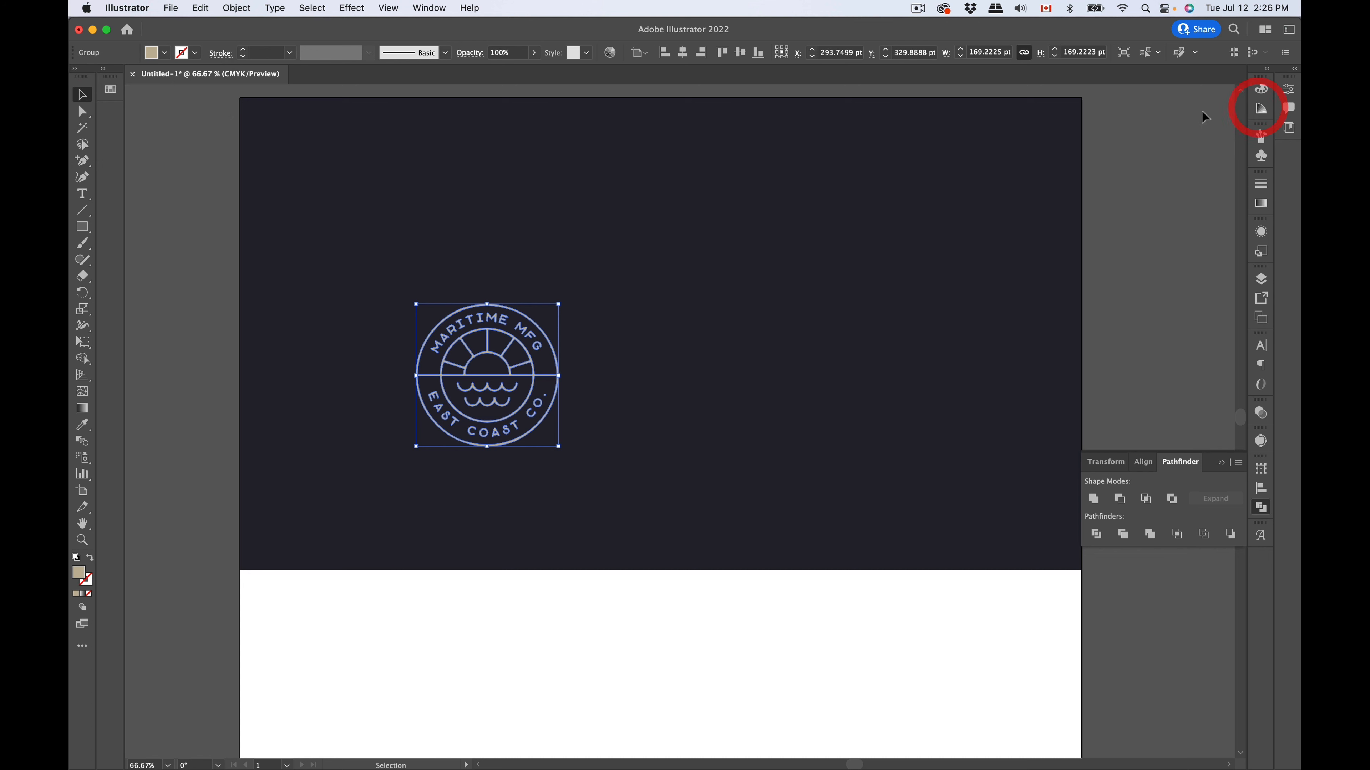
left_click(1260, 109)
left_click(1233, 138)
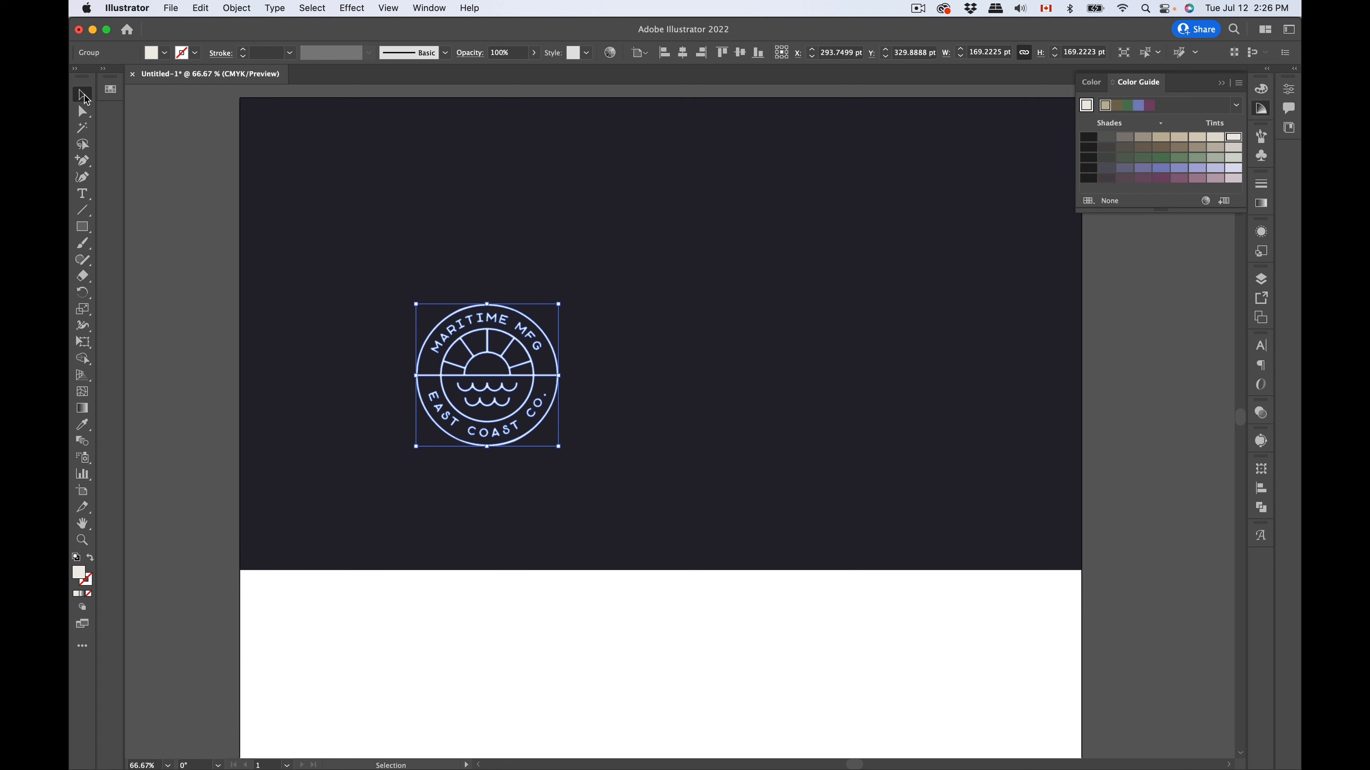
Step: Enlarge the off-white badge proportionally about its center to about 249 pt wide and move it up on the dark background
left_click(86, 99)
left_click_drag(558, 446, 601, 489)
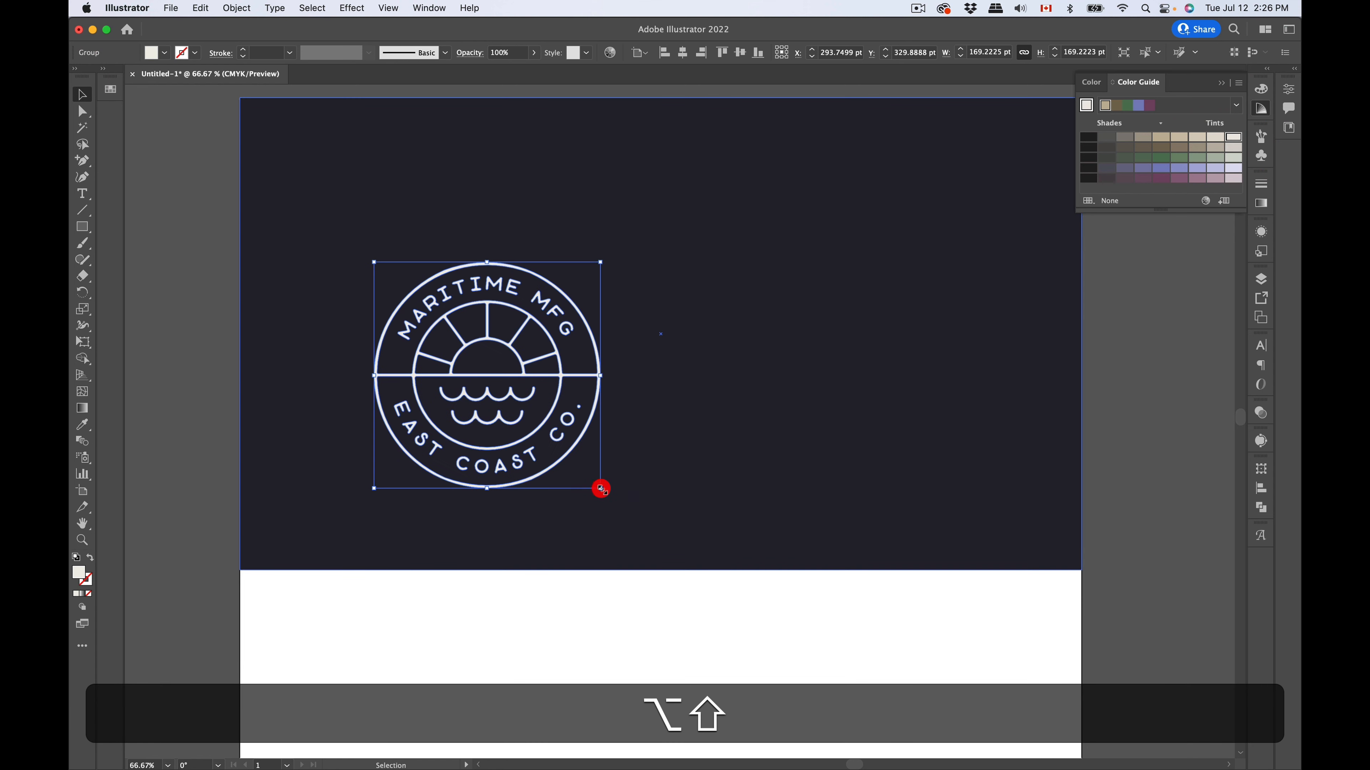
left_click(559, 633)
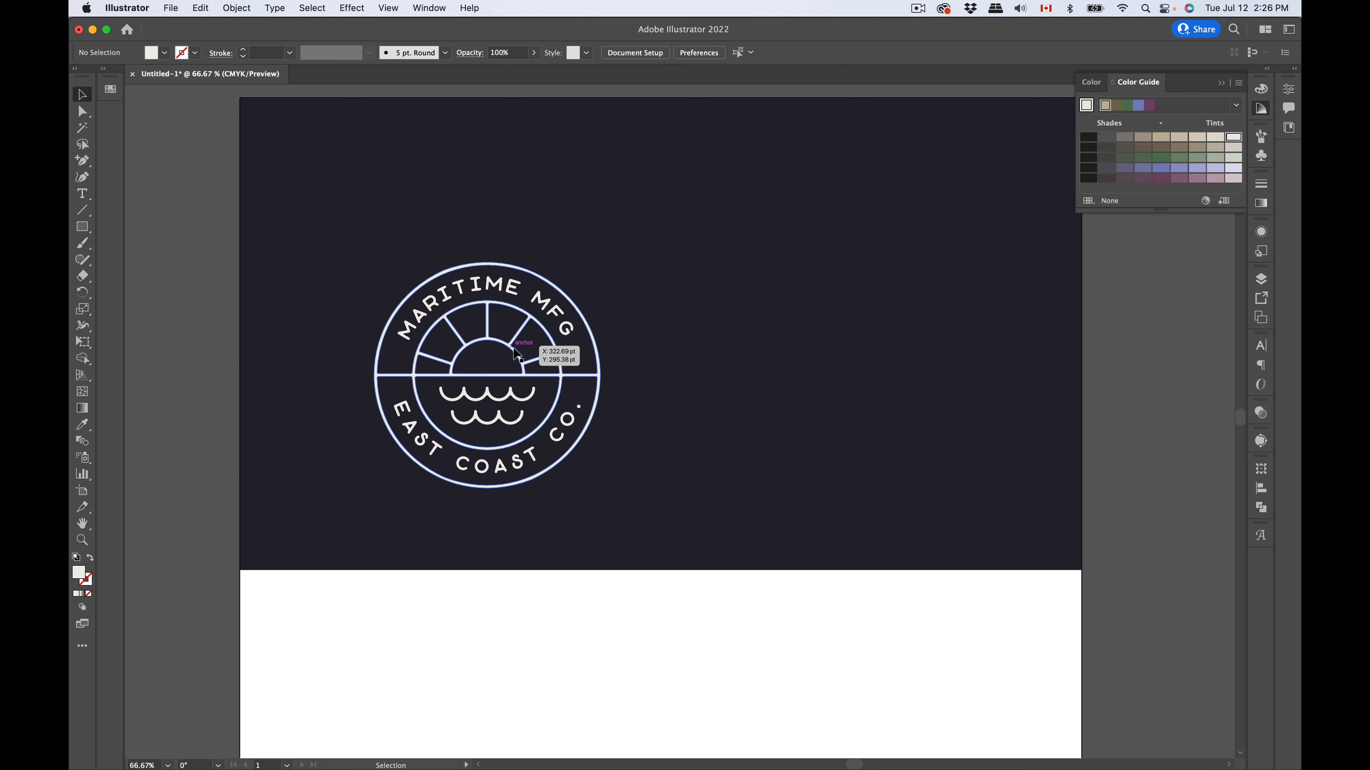
left_click_drag(516, 354, 514, 283)
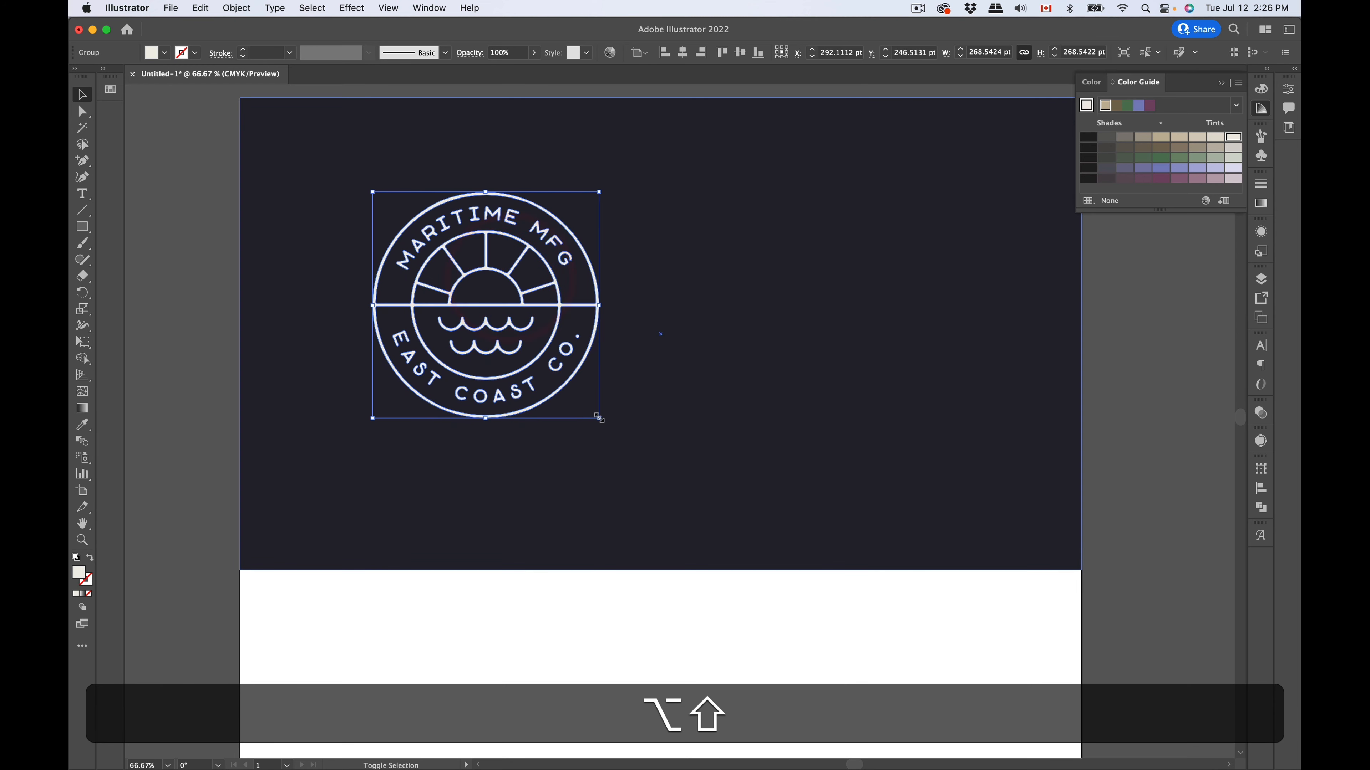
left_click_drag(599, 418, 590, 410)
left_click(657, 642)
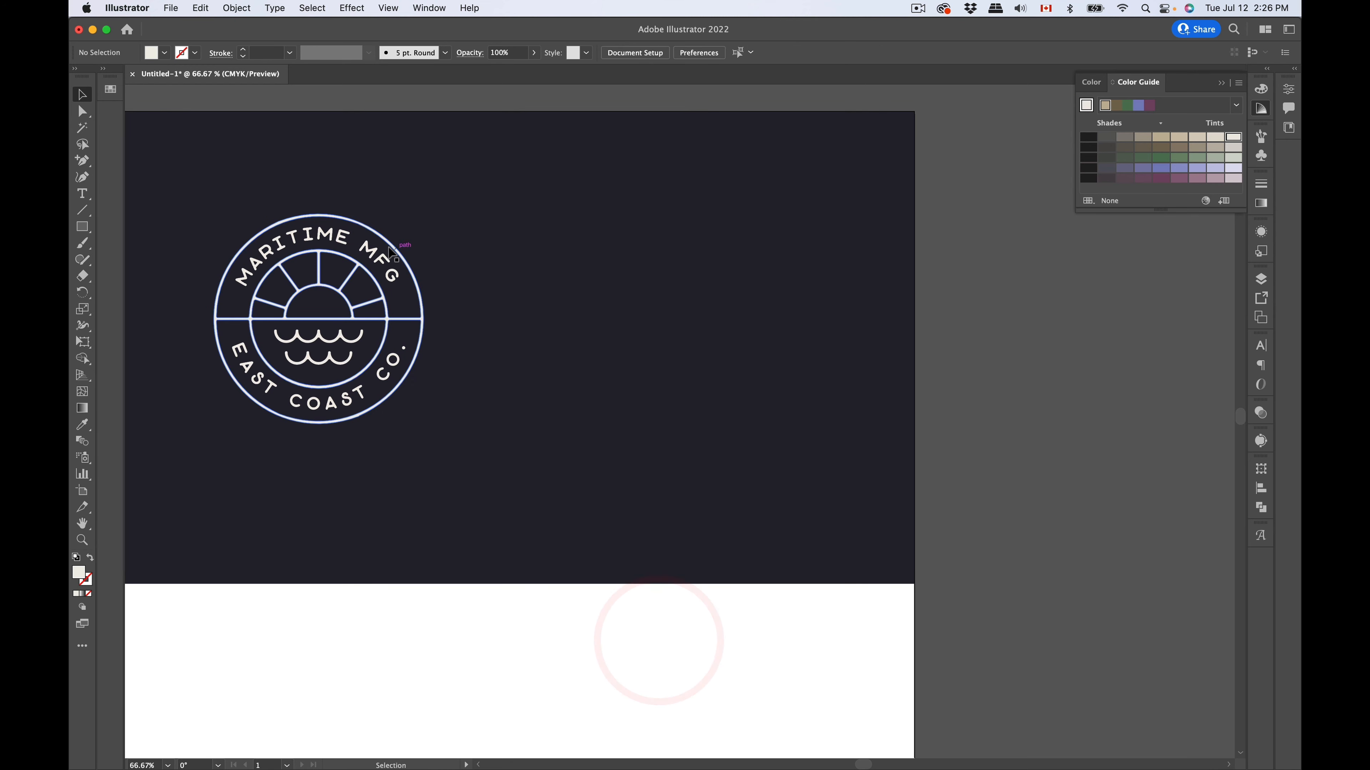
Step: Duplicate the off-white badge horizontally into the right half of the dark background
left_click_drag(392, 254, 755, 308)
left_click(994, 357)
key("cmd+1")
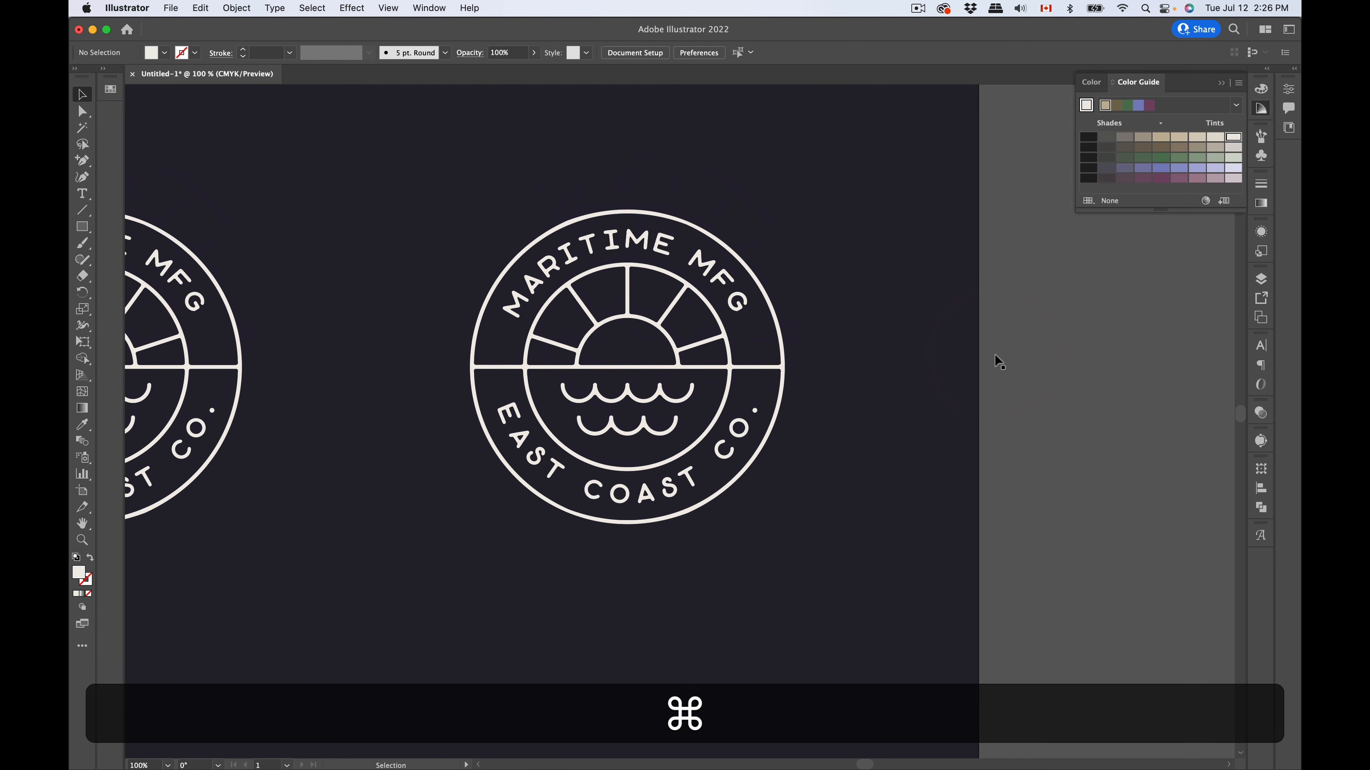
Step: Draw an off-white circle about 271 pt wide, concentric with the right-hand badge, and place it behind that badge
left_click(513, 262)
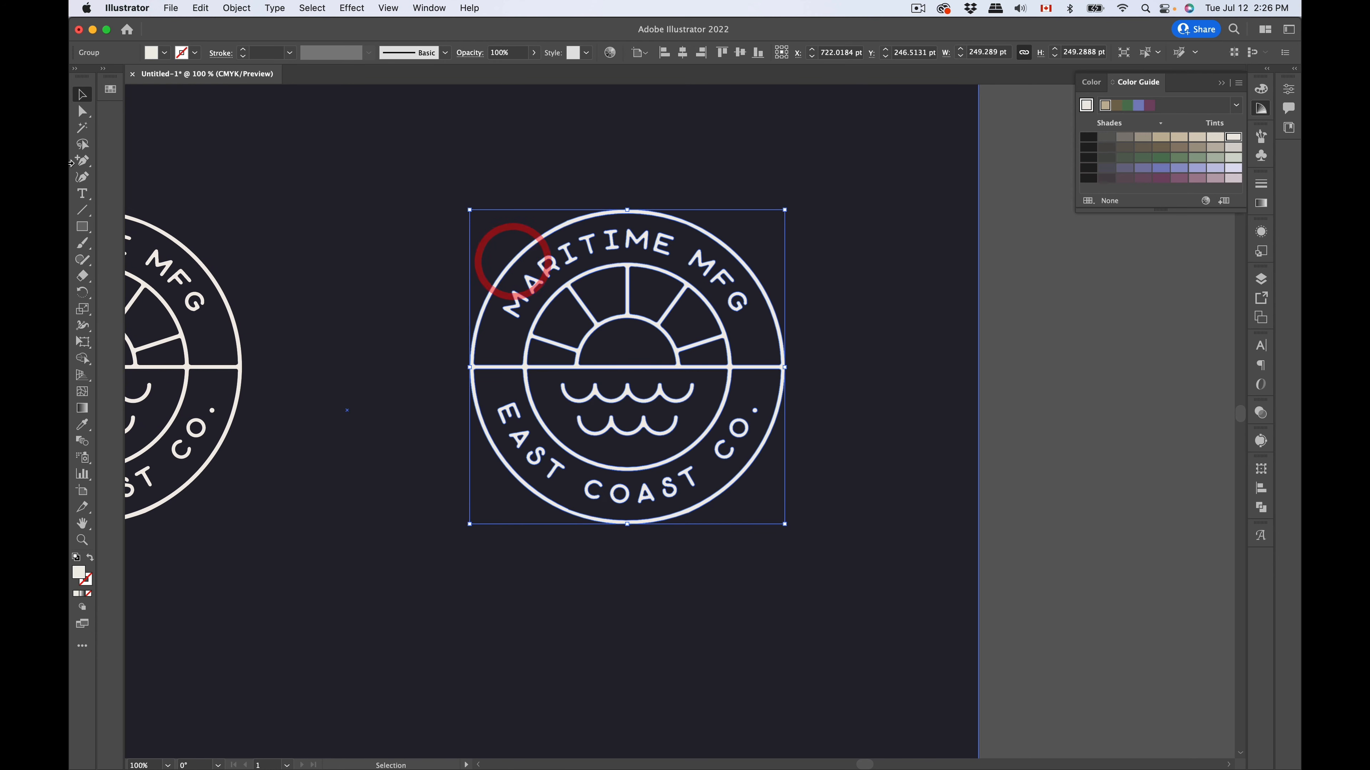
left_click_drag(82, 227, 132, 258)
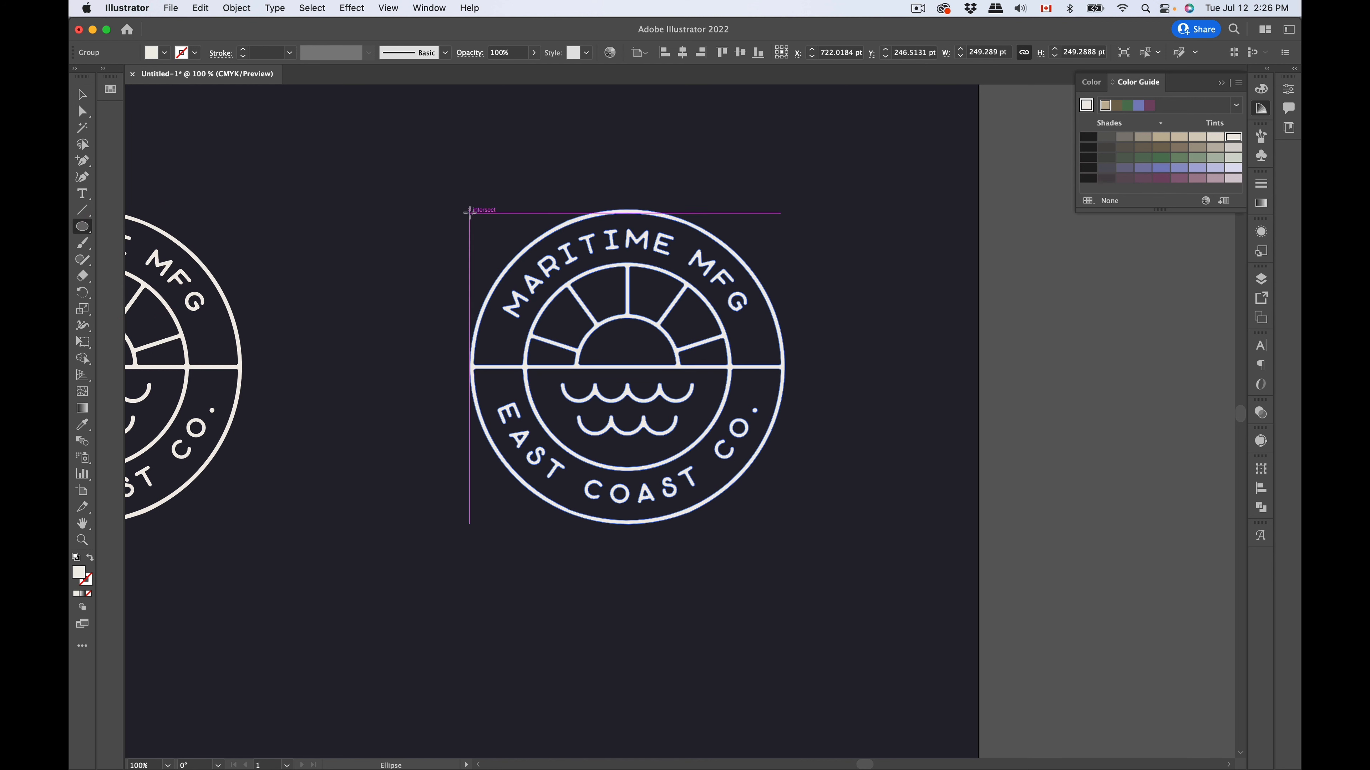
left_click_drag(469, 211, 798, 538)
left_click(82, 95)
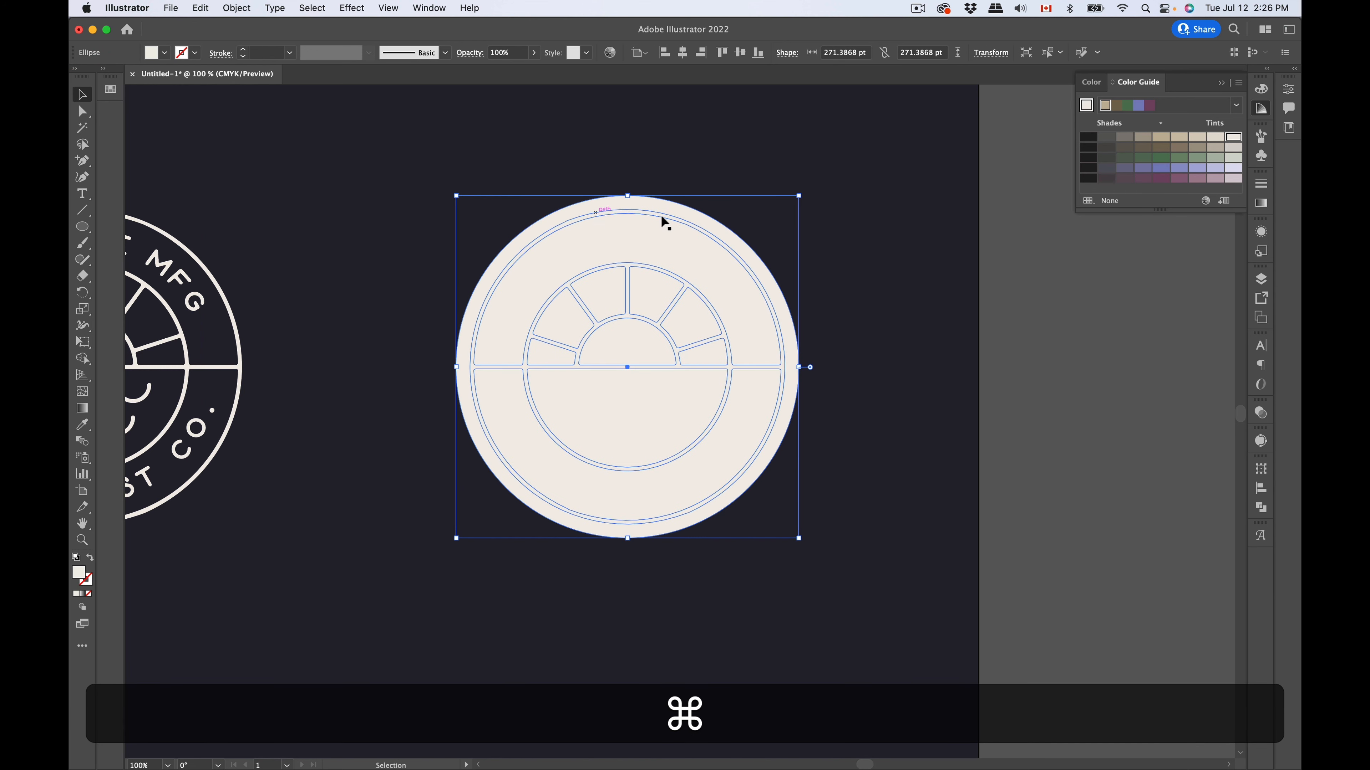
left_click(83, 111)
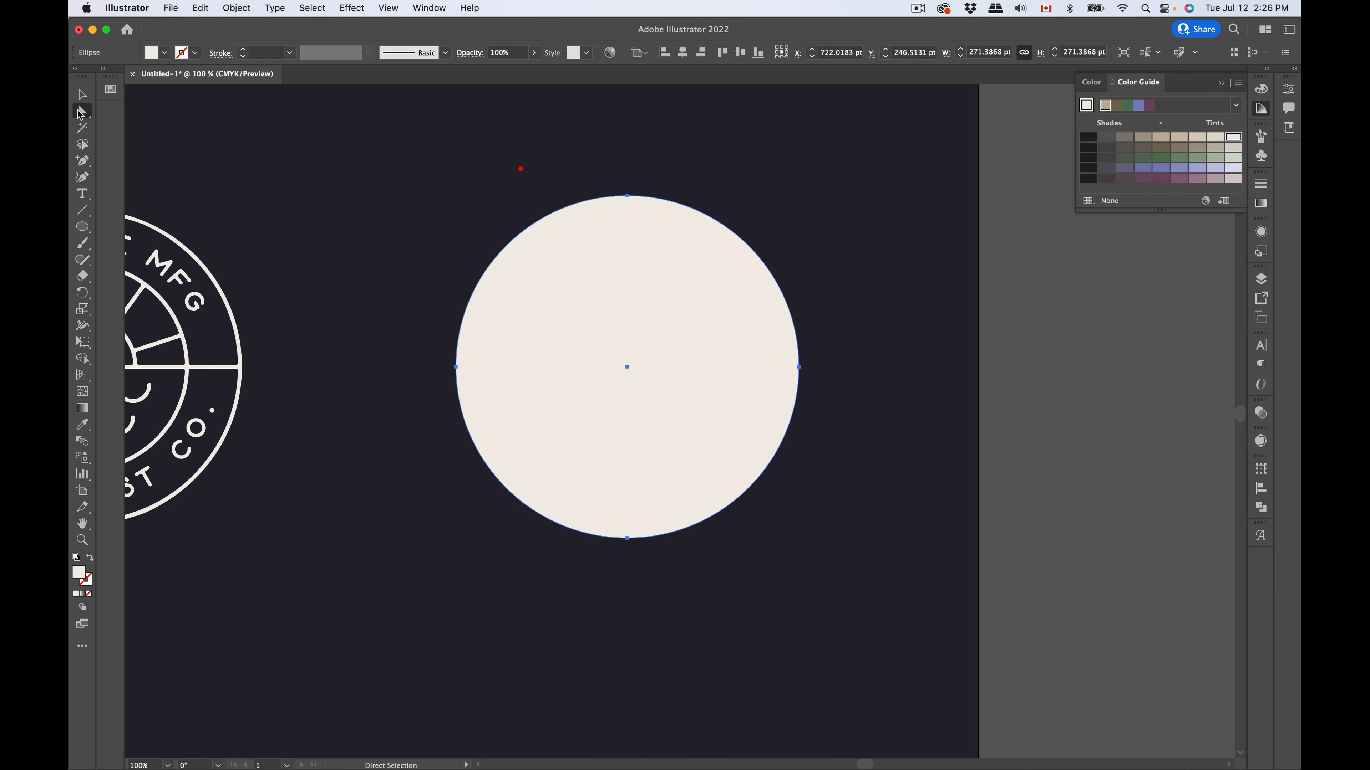
left_click(83, 96)
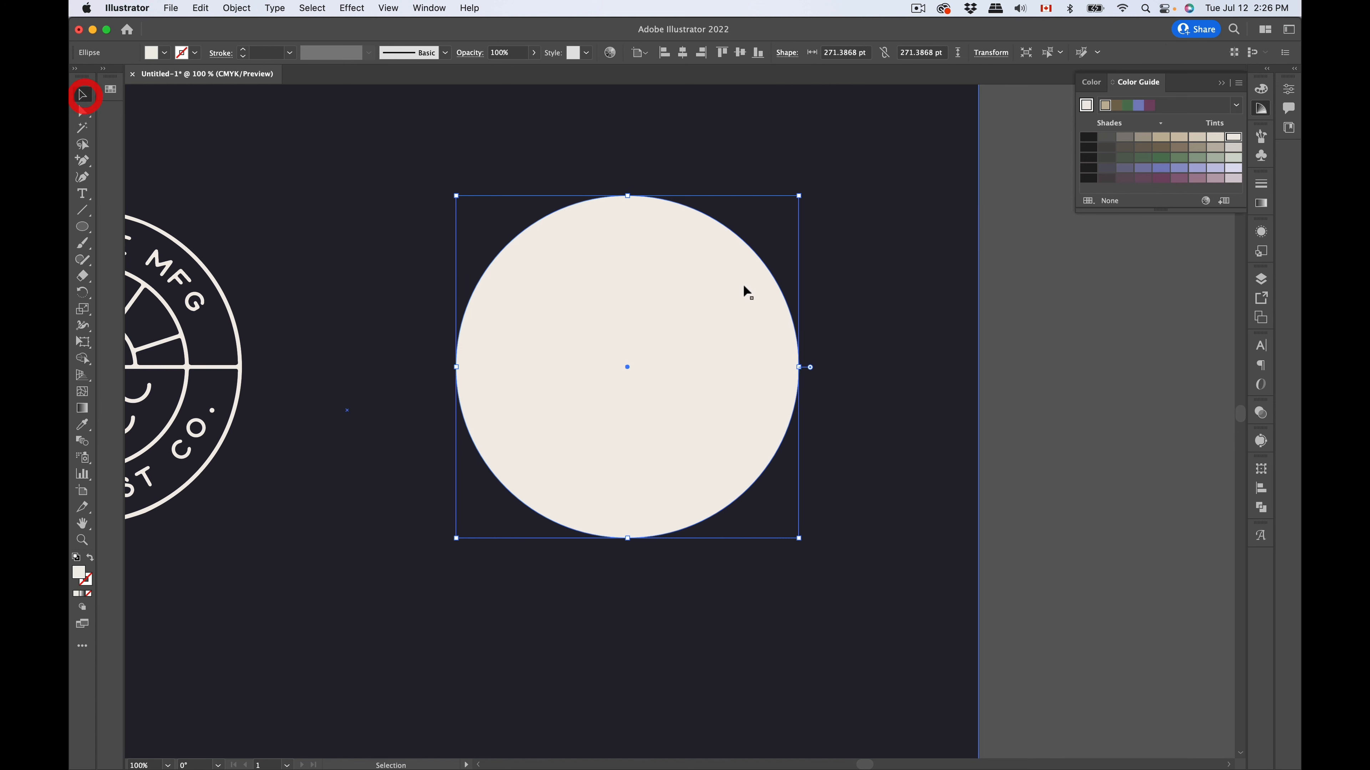
Step: Recolor the badge on the off-white circle by sampling the dark navy background with the Eyedropper
left_click(664, 220)
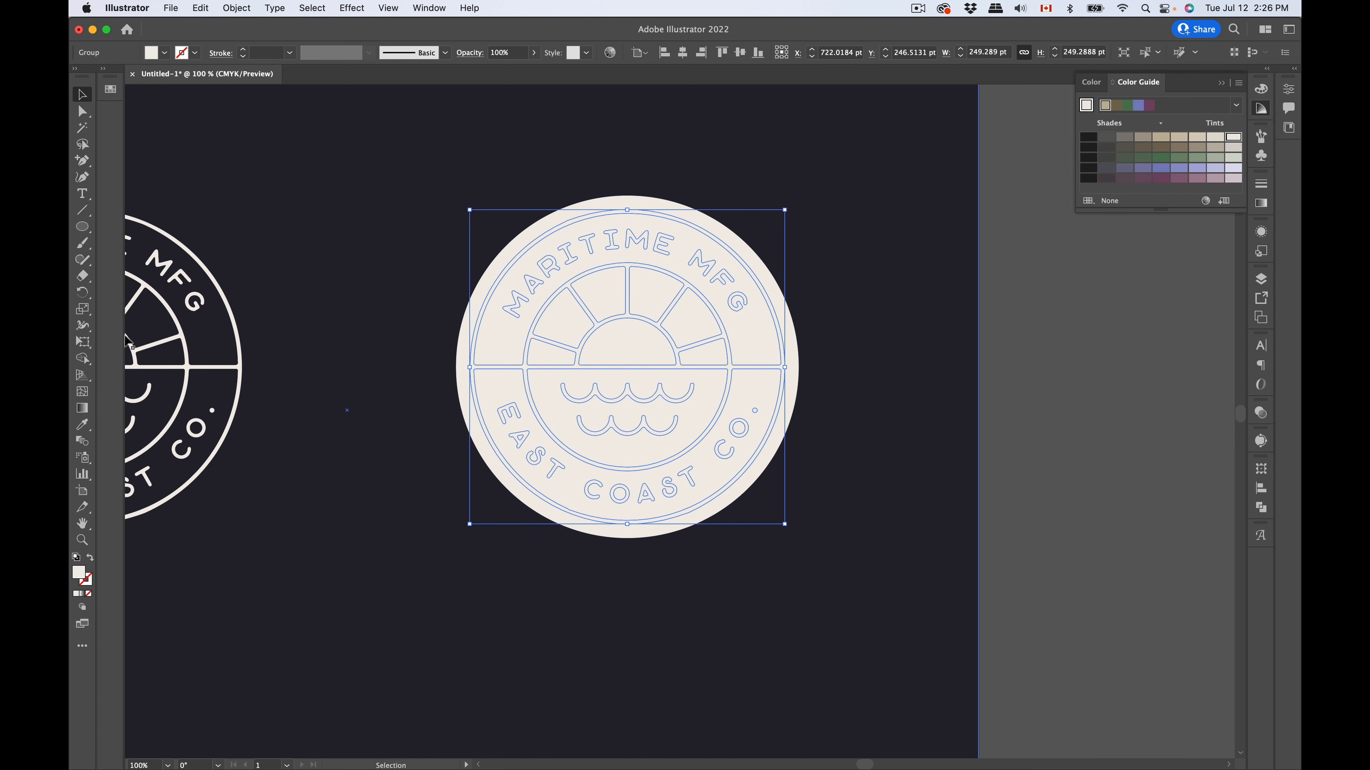
left_click(81, 425)
left_click(463, 172)
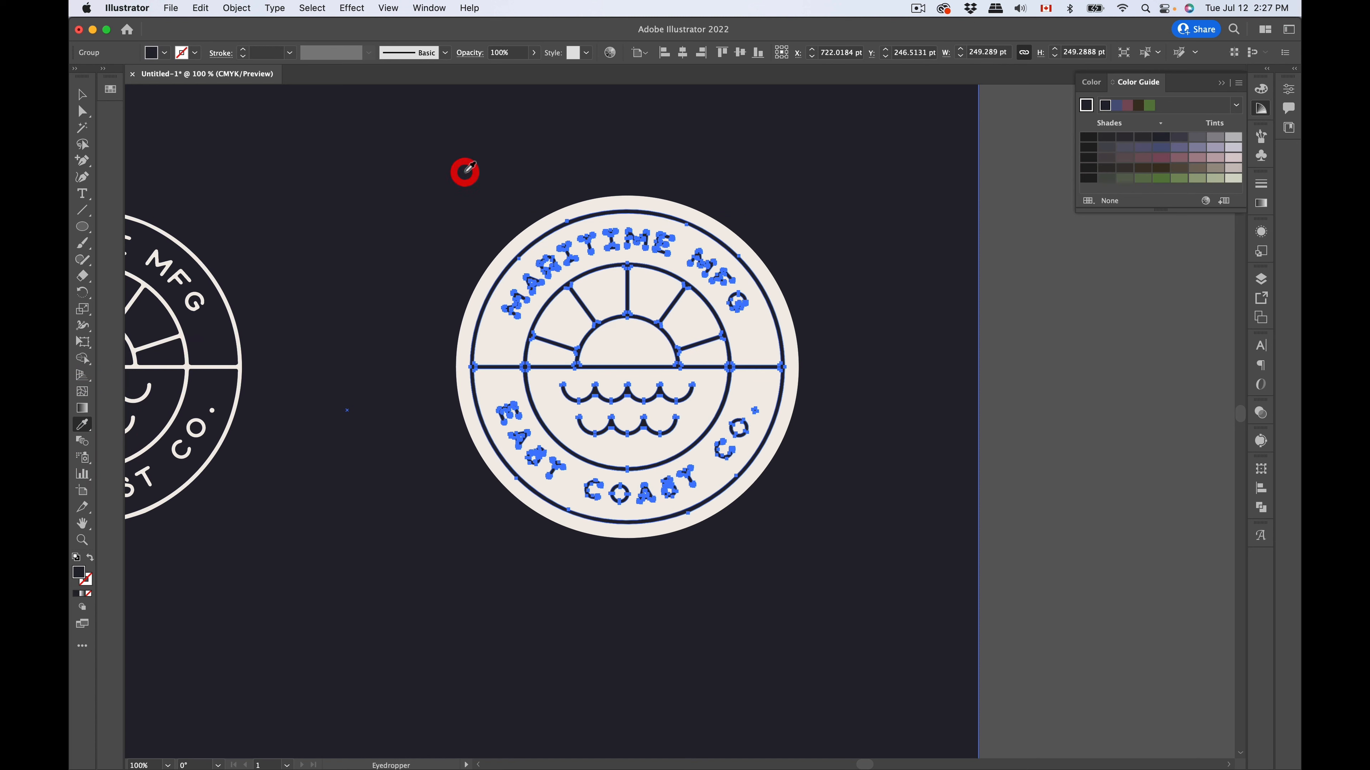
left_click(82, 96)
left_click(1133, 445)
key("super+minus")
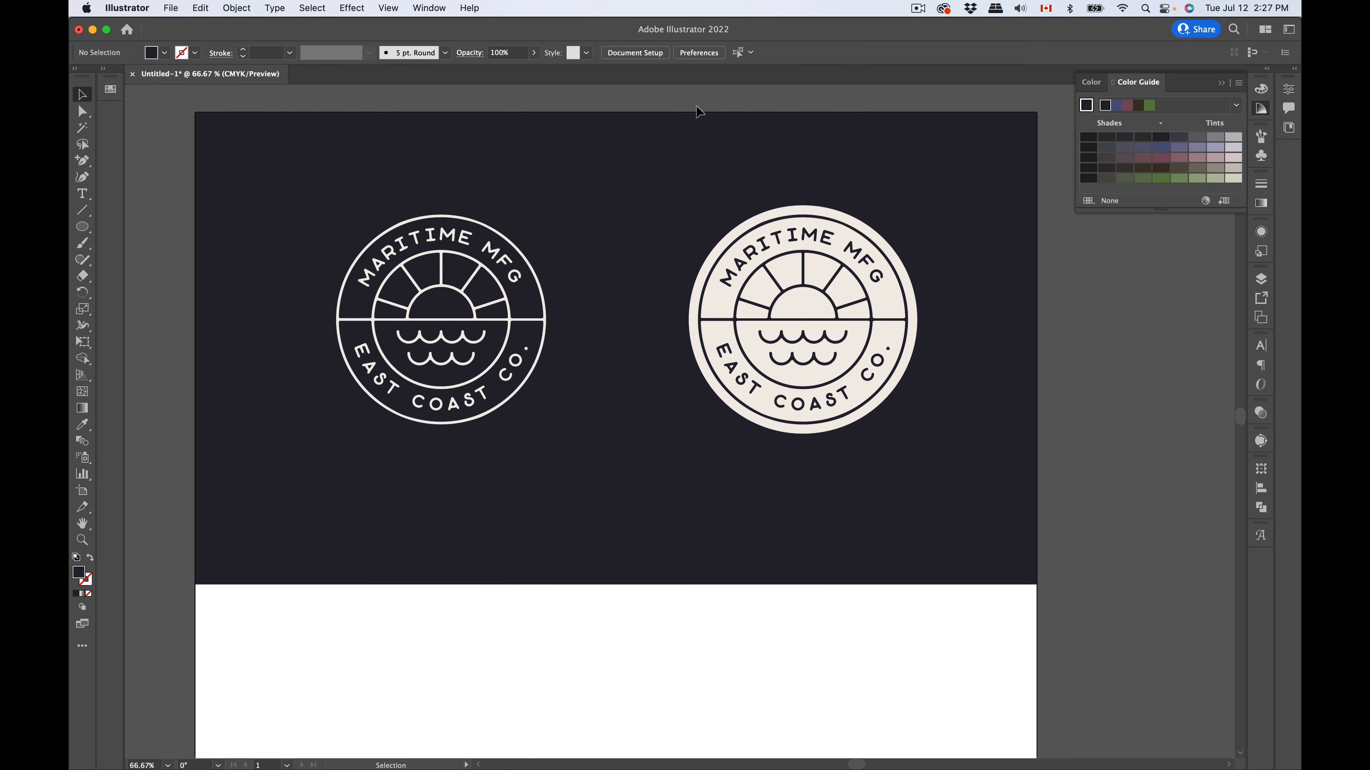
Step: Select the right-hand badge and its circle without the background, and nudge them slightly left to balance the layout
left_click_drag(696, 105, 974, 495)
left_click(962, 500, "shift")
left_click_drag(865, 370, 862, 367)
left_click(565, 606)
Step: Extend the dark background rectangle down to the artboard's lower edge, making it 1000 by 1000 pt
left_click(590, 557)
scroll(649, 418, "down", 5)
scroll(650, 416, "down", 3)
left_click_drag(648, 327, 670, 691)
scroll(669, 696, "up", 7)
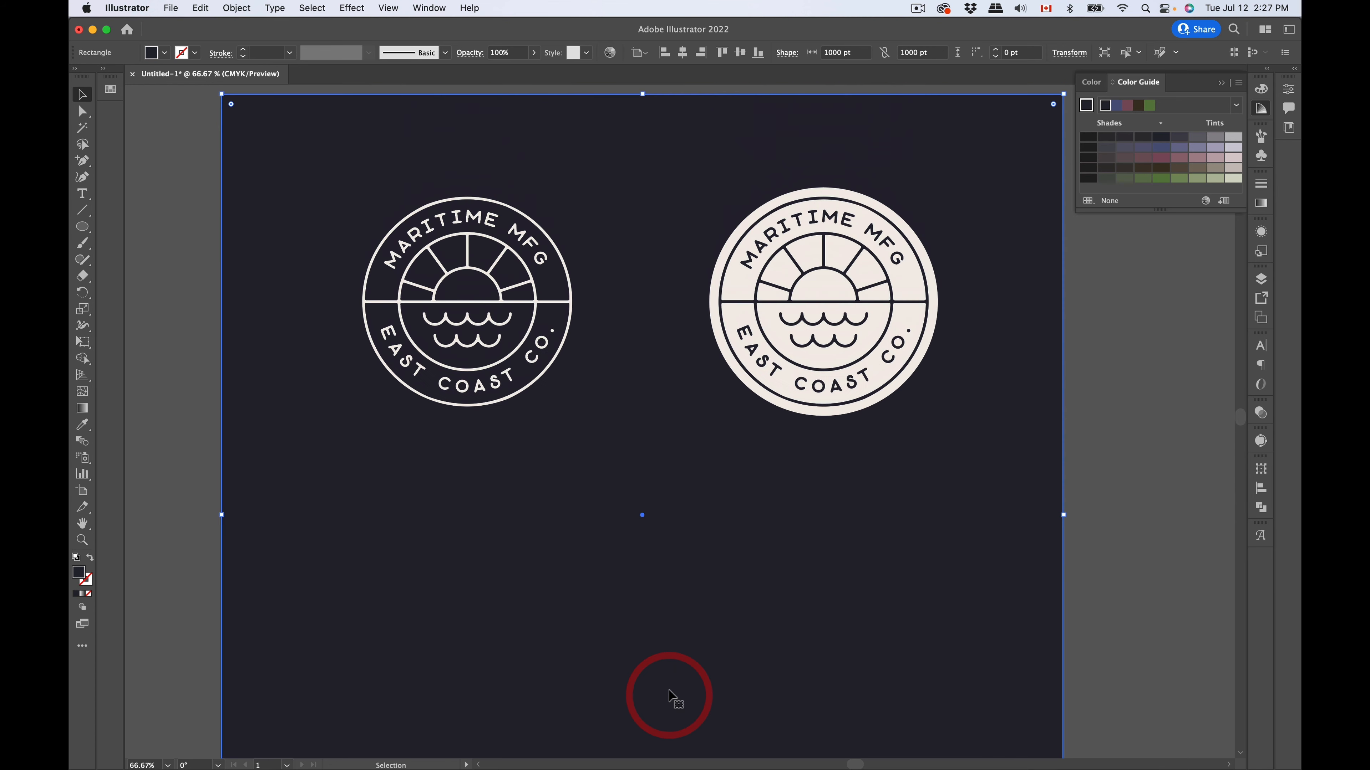
scroll(669, 696, "up", 3)
left_click(456, 132)
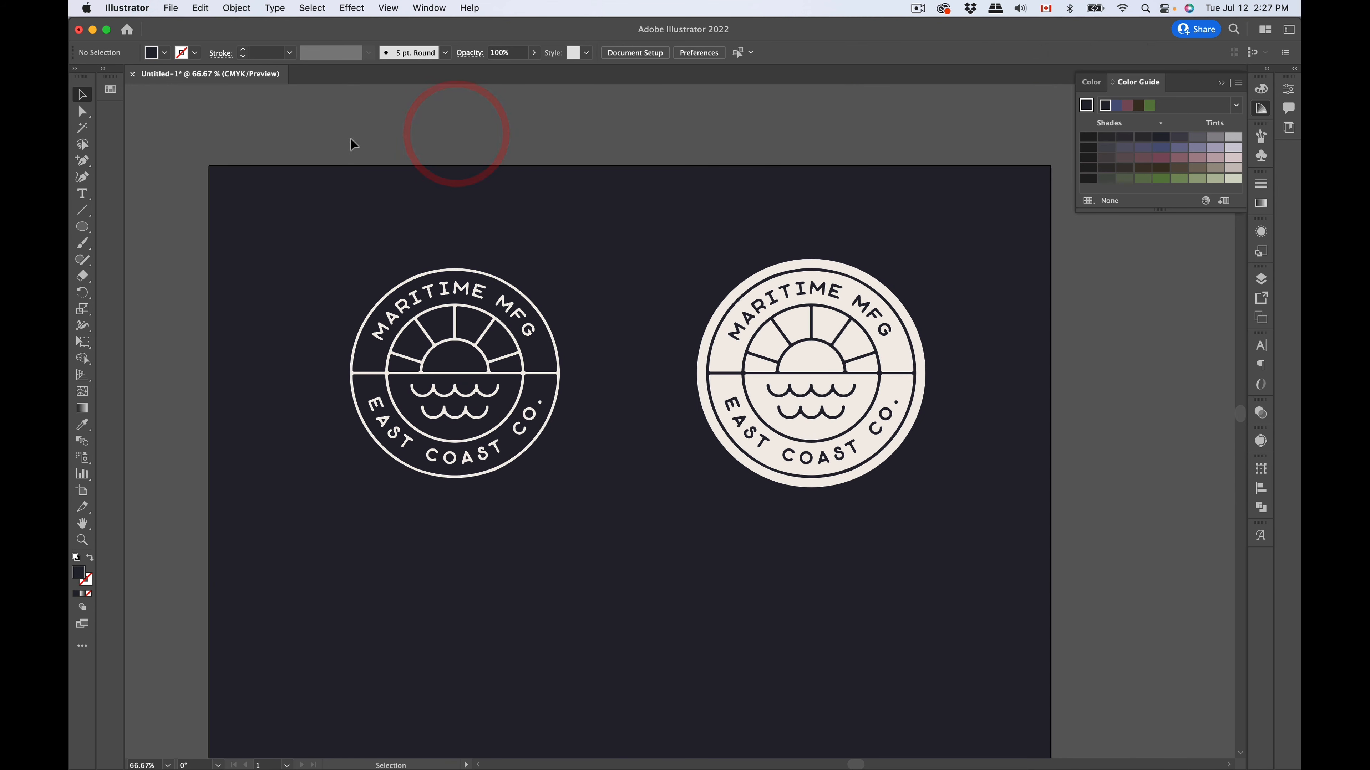
Step: Review the outlined and filled badge versions side by side at 100% zoom with nothing selected
left_click(642, 145)
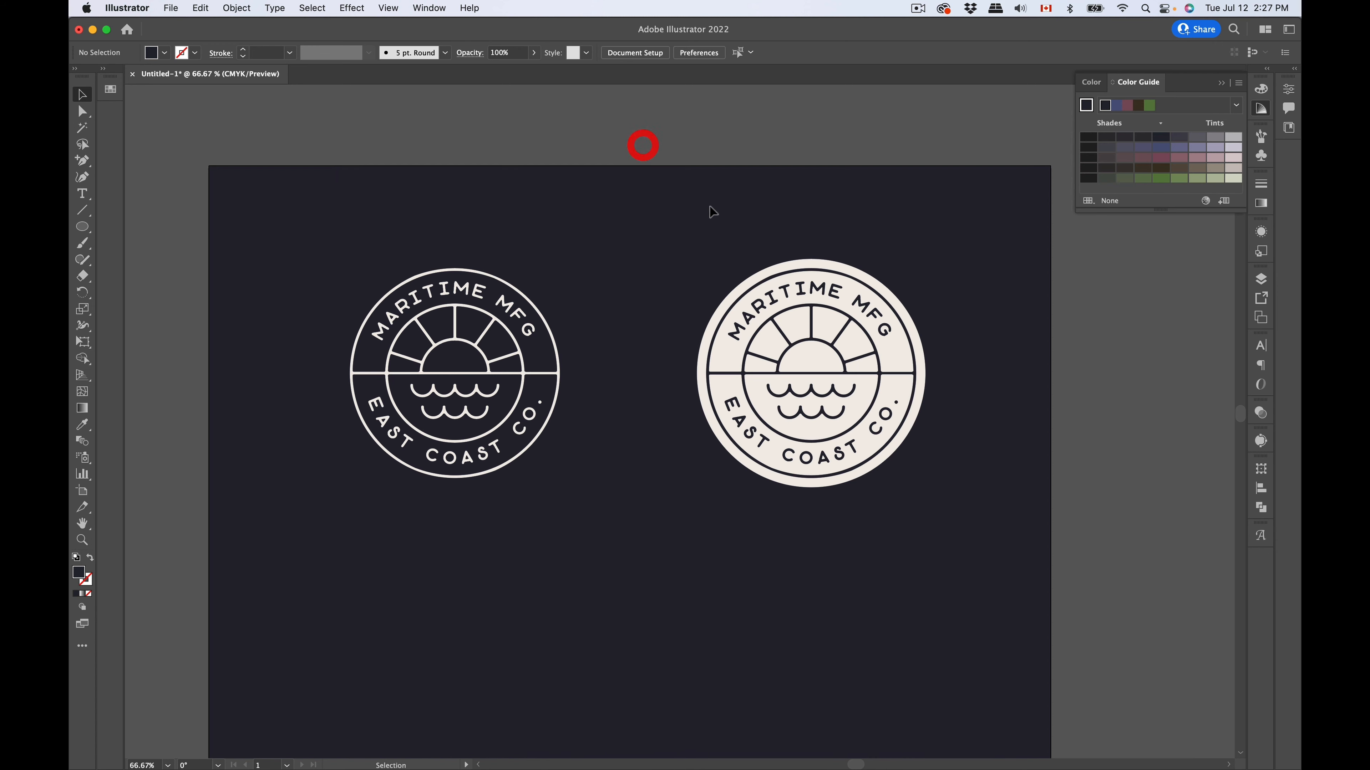
key("super+1")
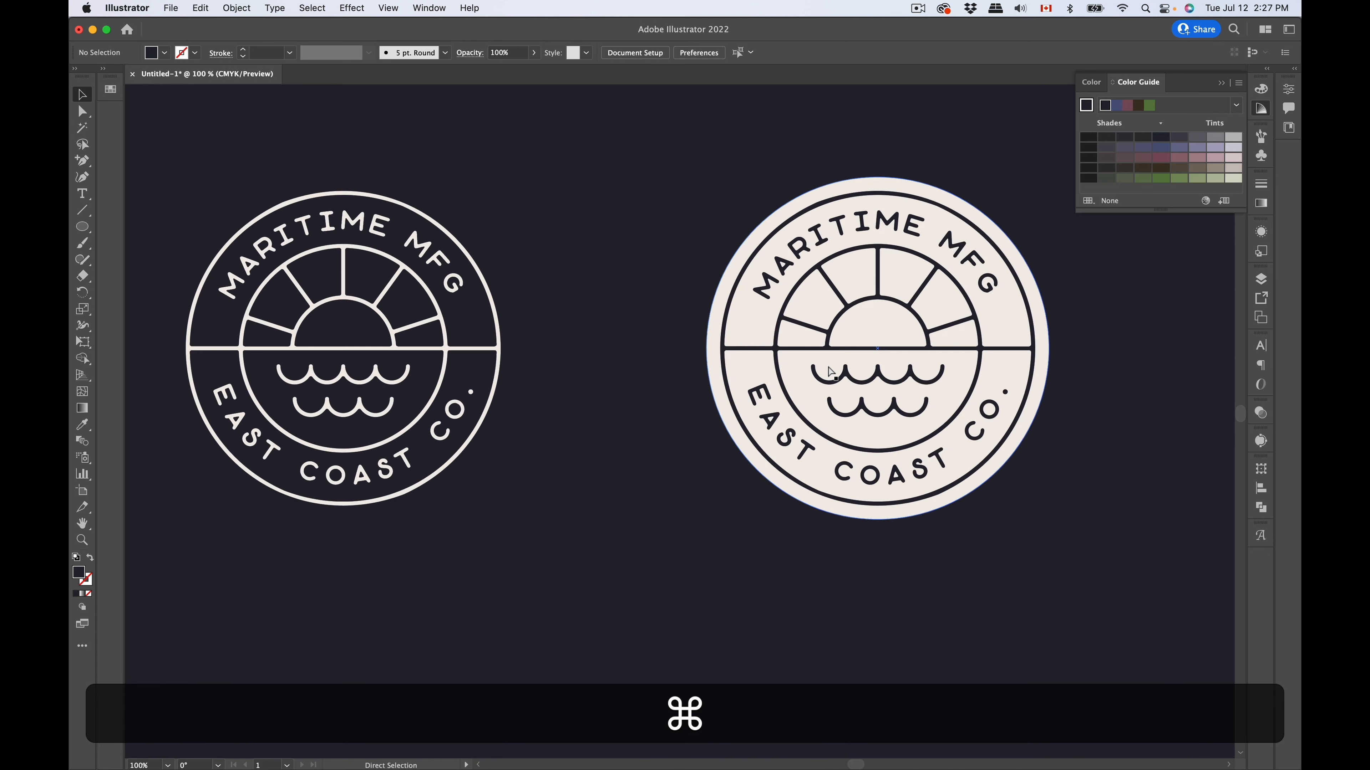
scroll(830, 372, "left", 5)
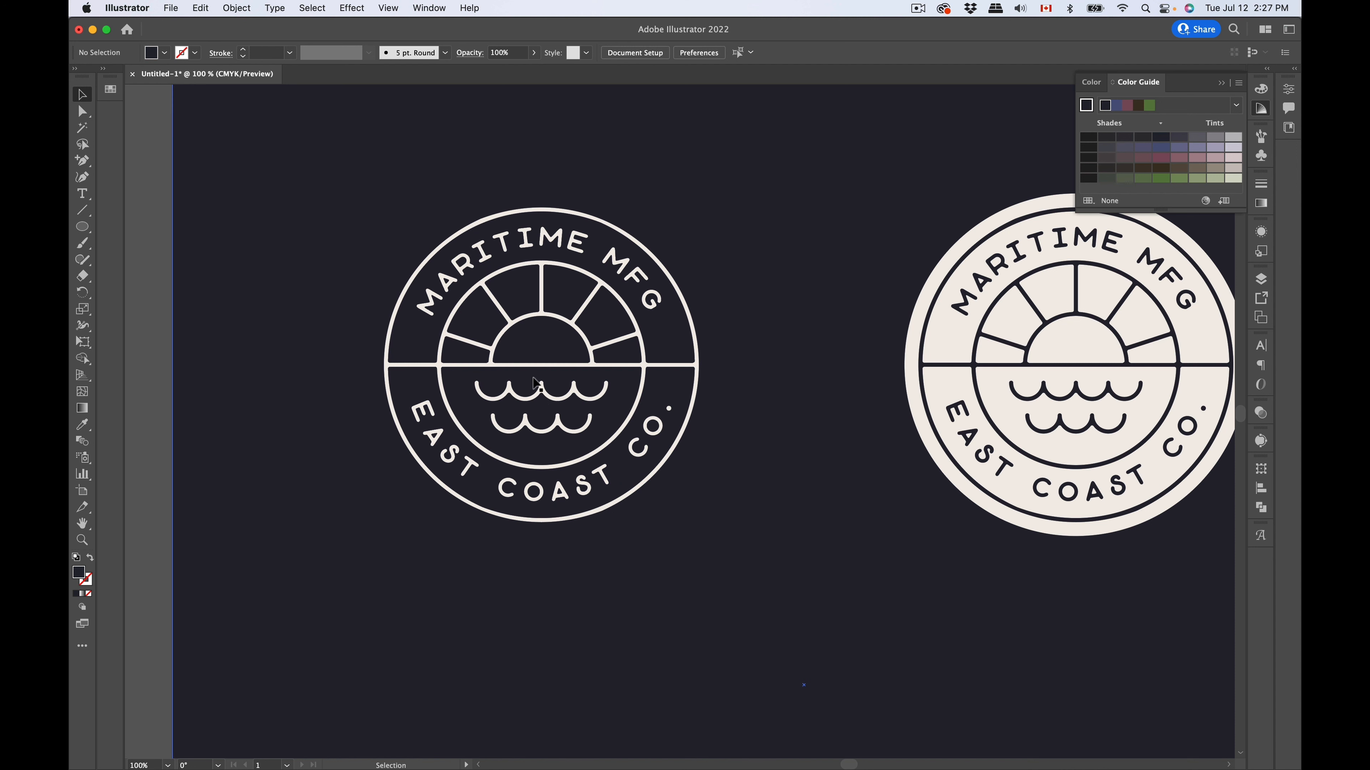
scroll(705, 466, "right", 3)
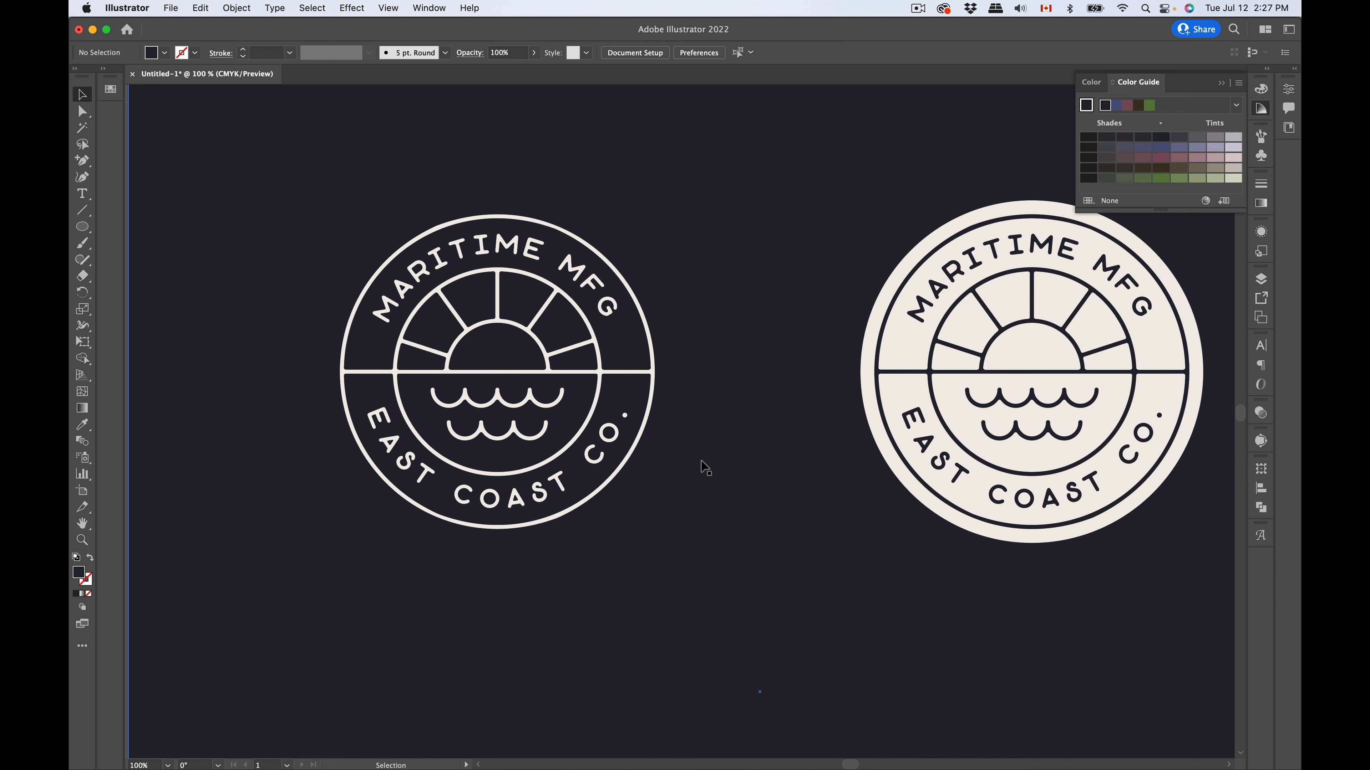
scroll(701, 466, "right", 2)
scroll(701, 466, "up", 1)
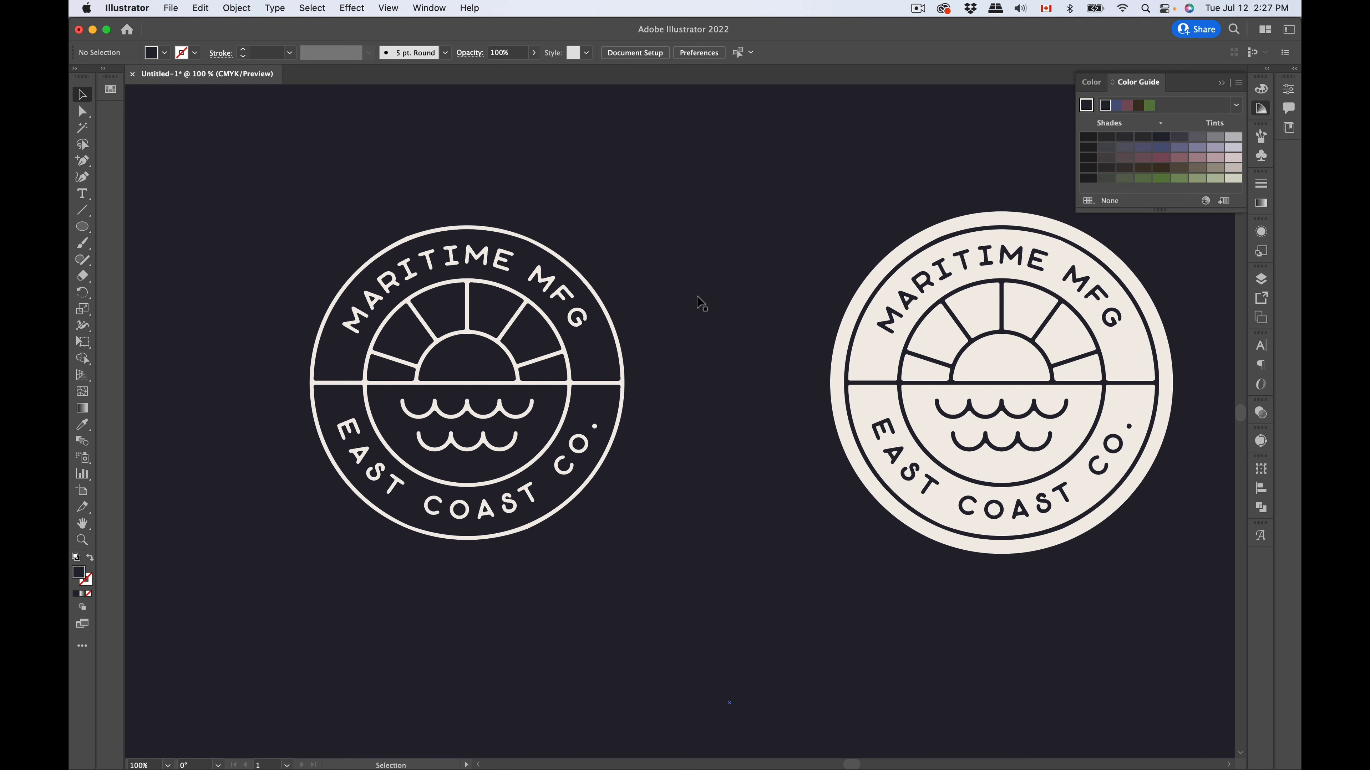
scroll(701, 304, "up", 5)
left_click(675, 178)
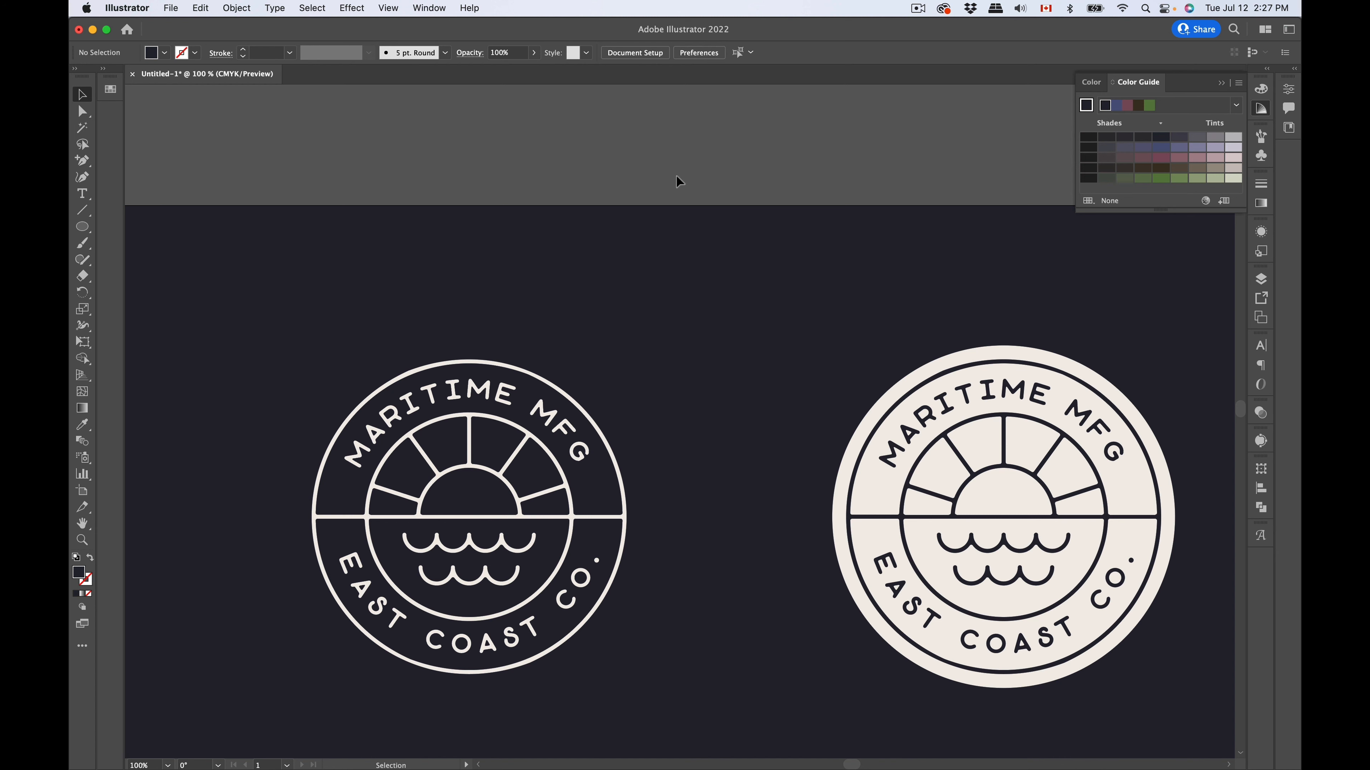
scroll(678, 180, "down", 3)
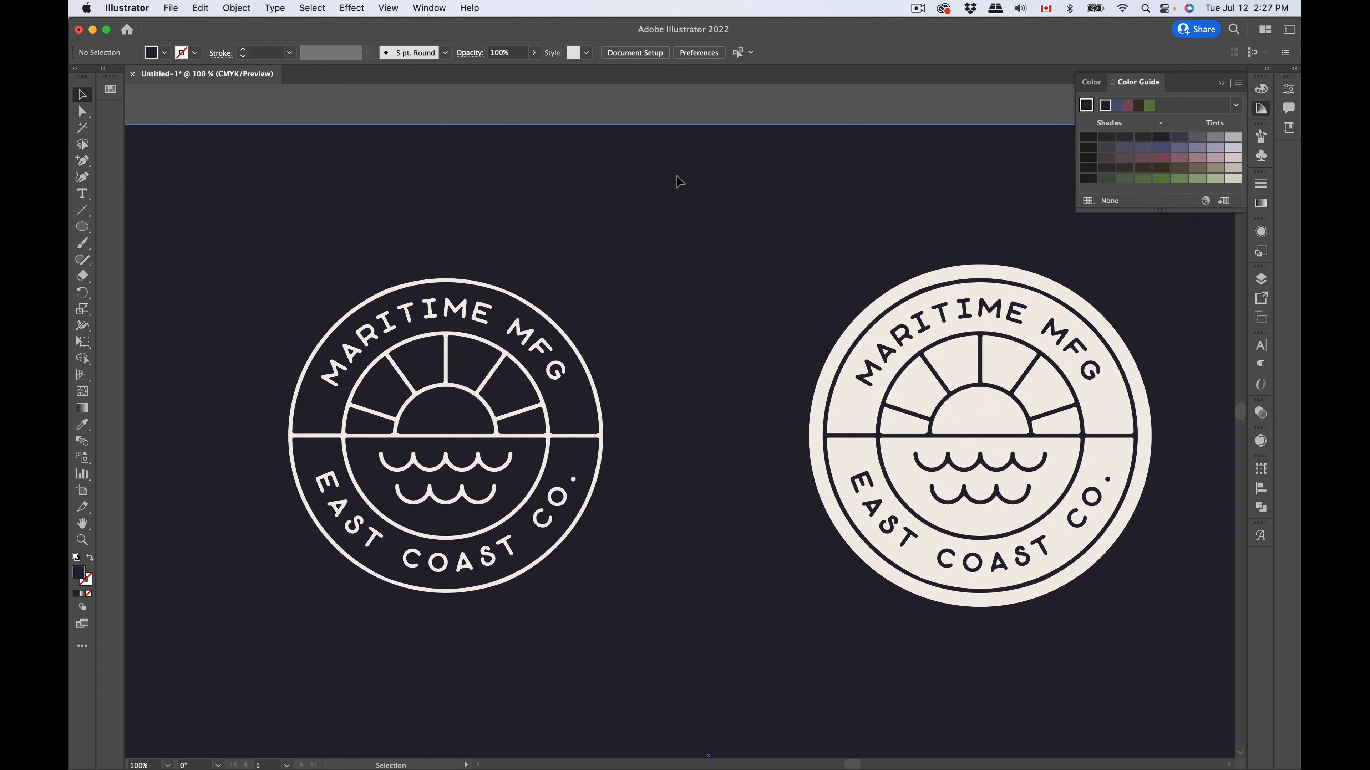